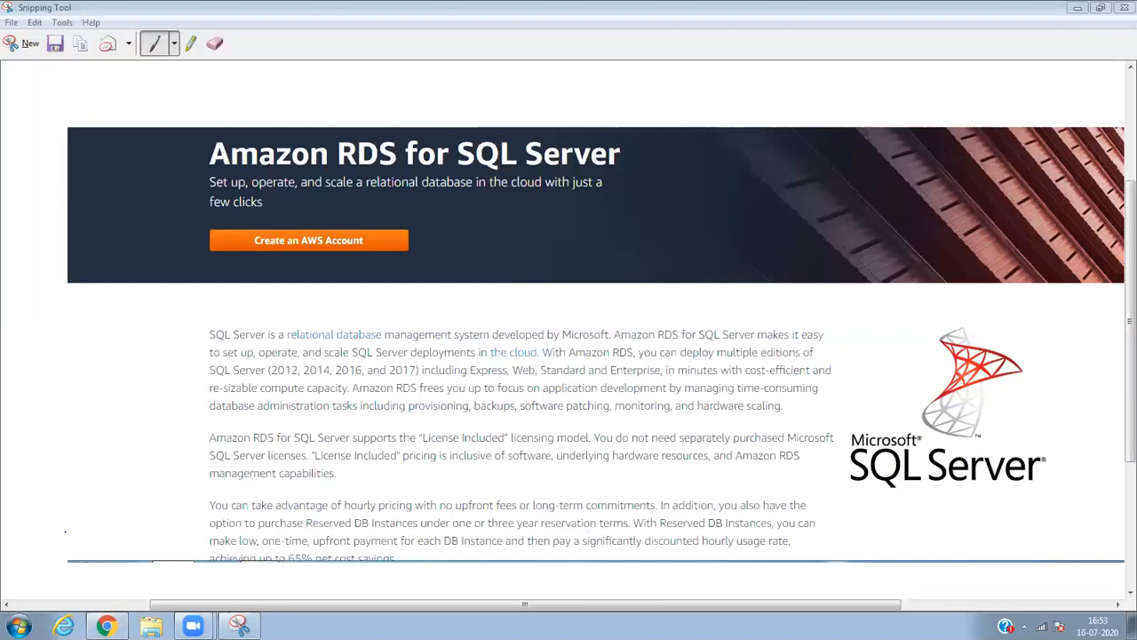
Switch from Snipping Tool back to the Amazon RDS console dashboard in Chrome.
left_click(104, 626)
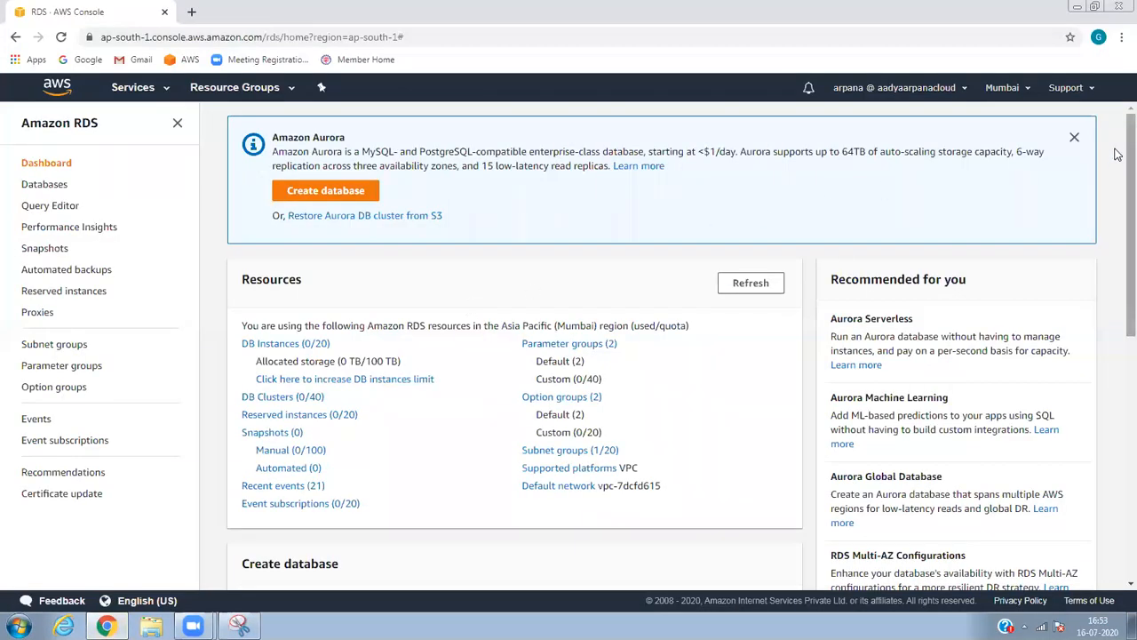
Scroll the RDS dashboard and start a new database with Create database.
scroll(1117, 183, "down", 1)
scroll(1117, 183, "up", 1)
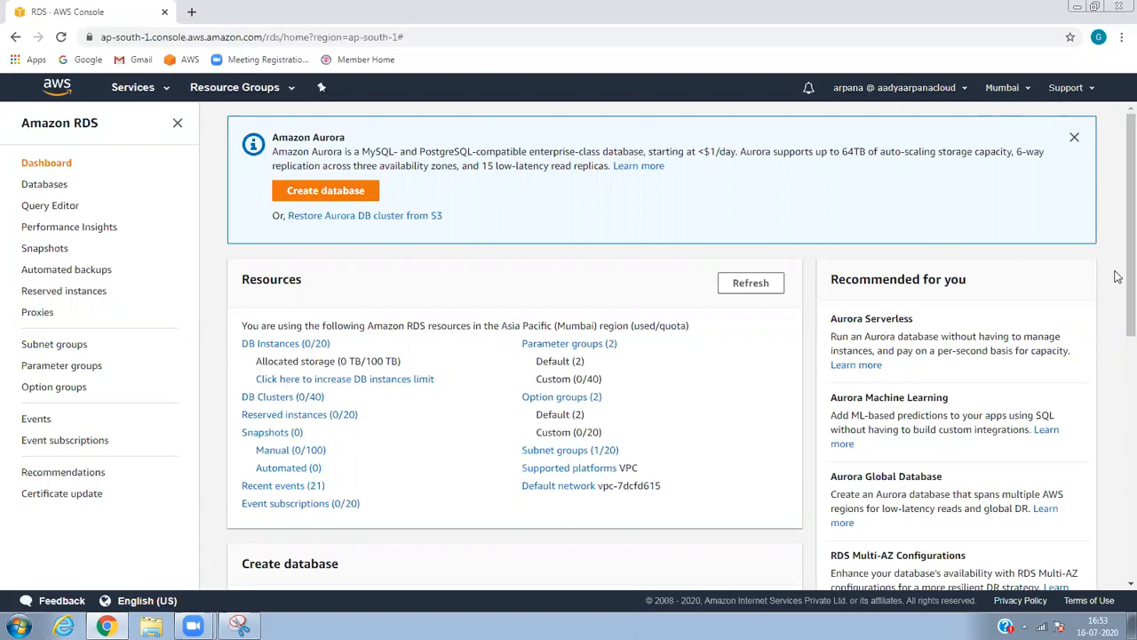
left_click_drag(1117, 266, 1117, 379)
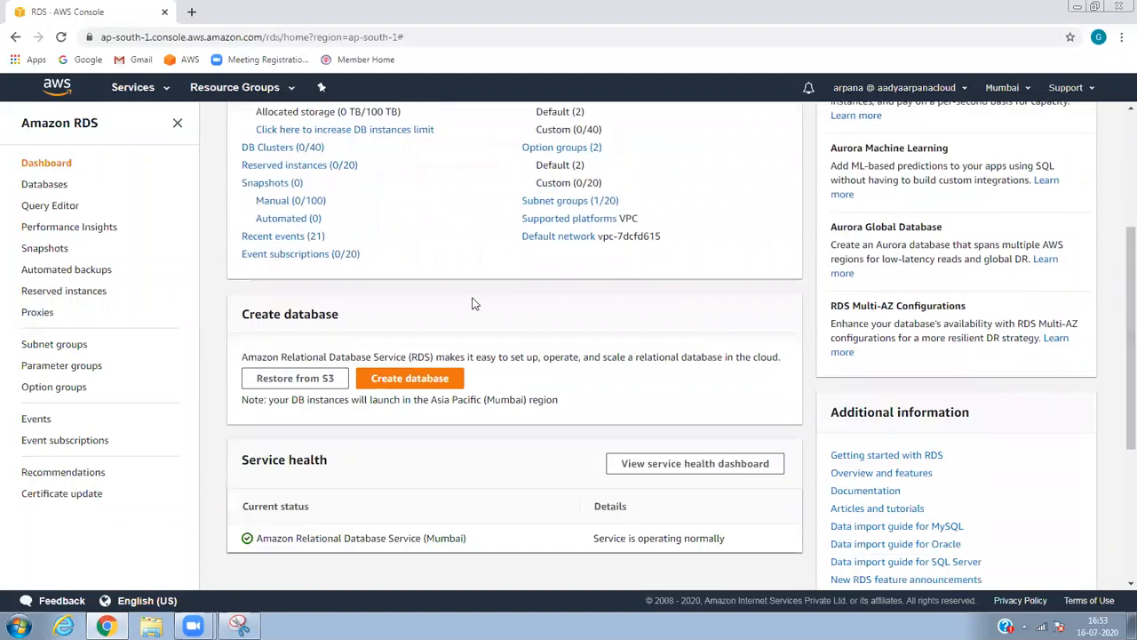
left_click(437, 388)
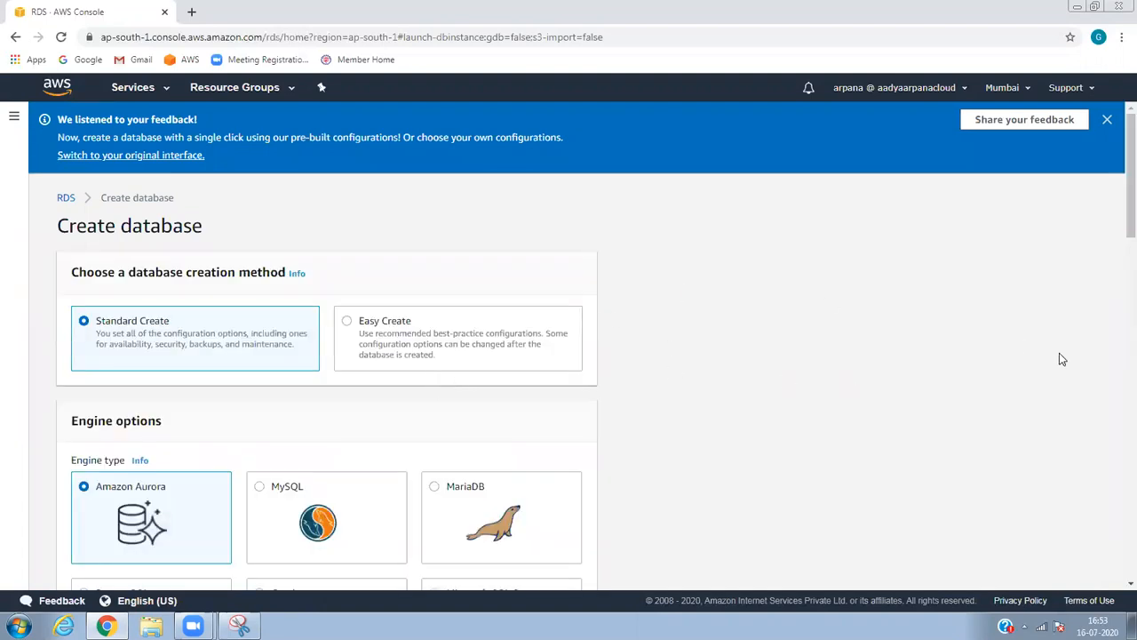
Choose Microsoft SQL Server as the engine with SQL Server Express Edition.
left_click_drag(1118, 206, 1118, 246)
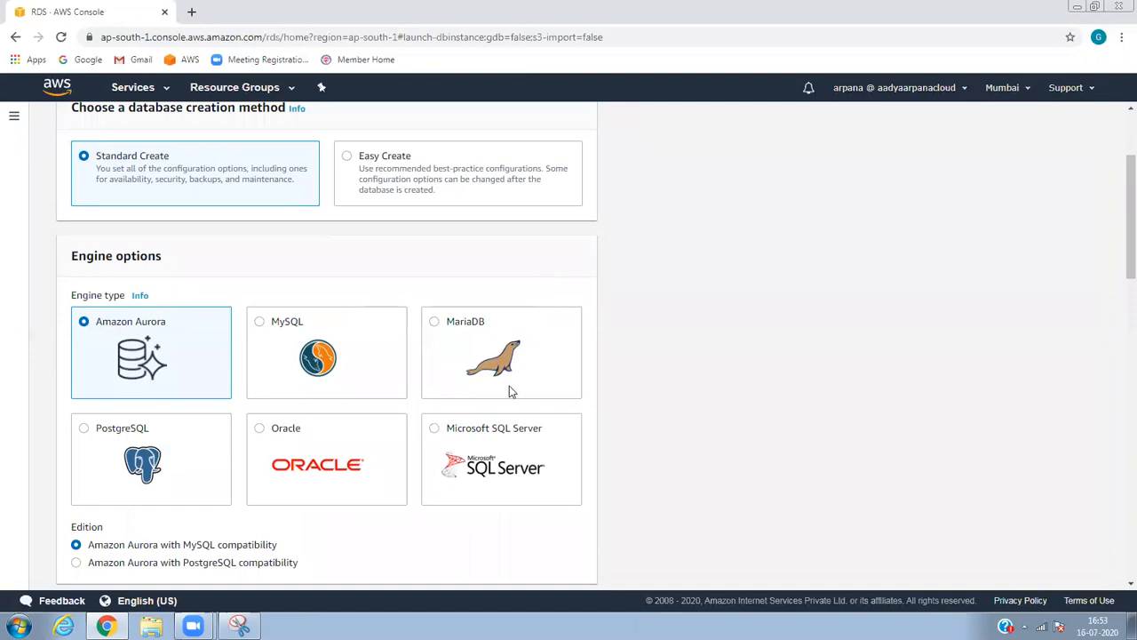
left_click(440, 428)
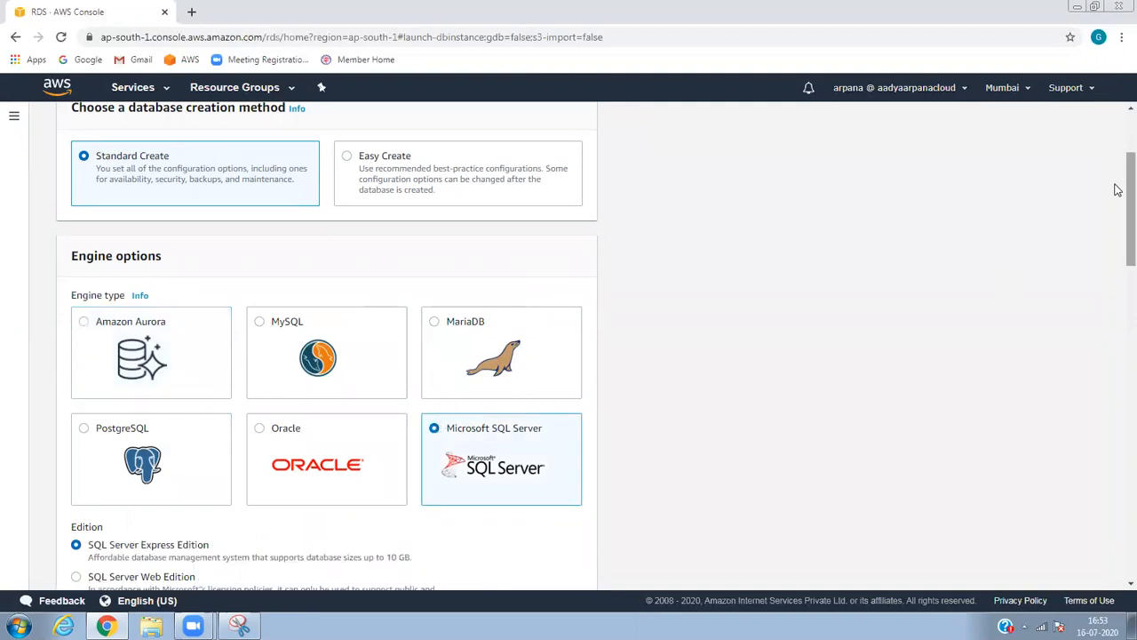
scroll(1120, 187, "down", 1)
scroll(1118, 197, "down", 2)
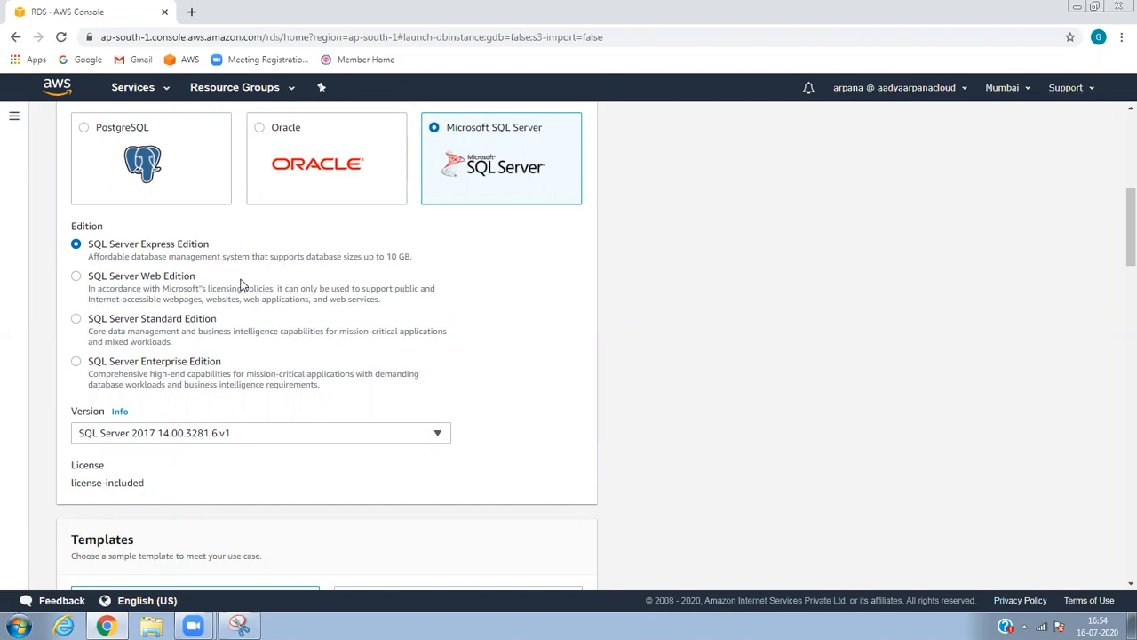
left_click(206, 366)
double_click(208, 362)
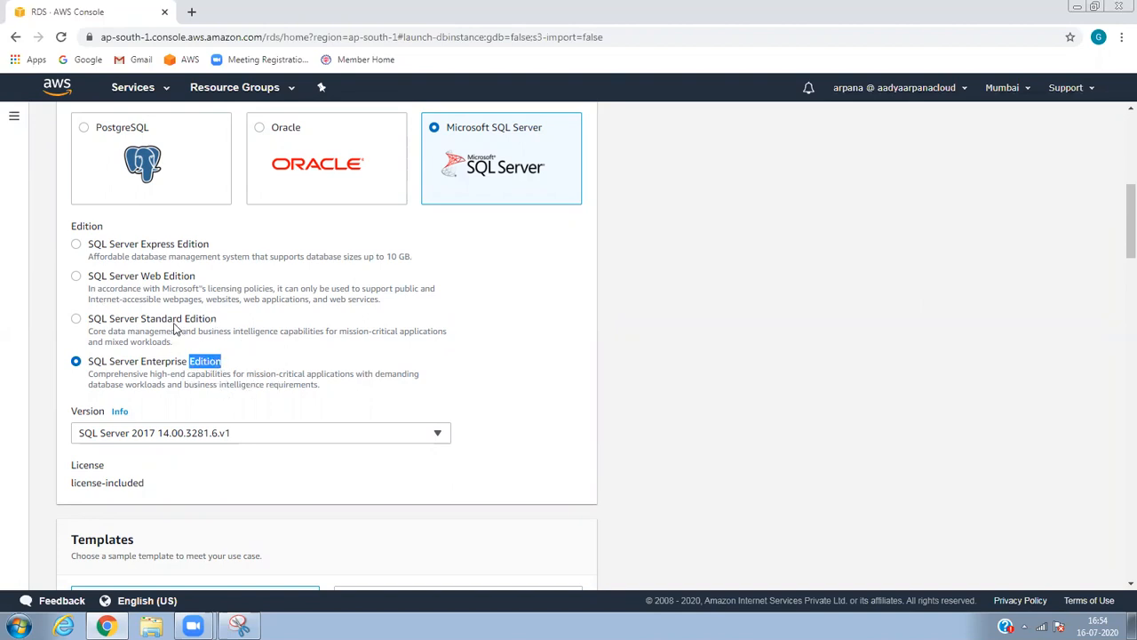
left_click_drag(151, 322, 185, 241)
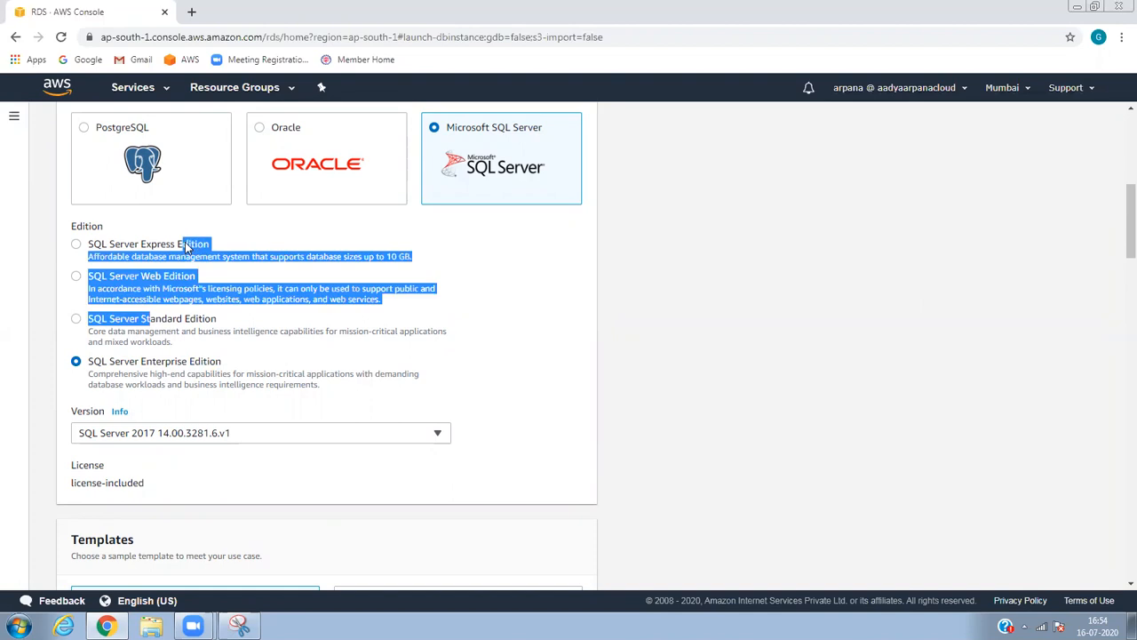
left_click(102, 249)
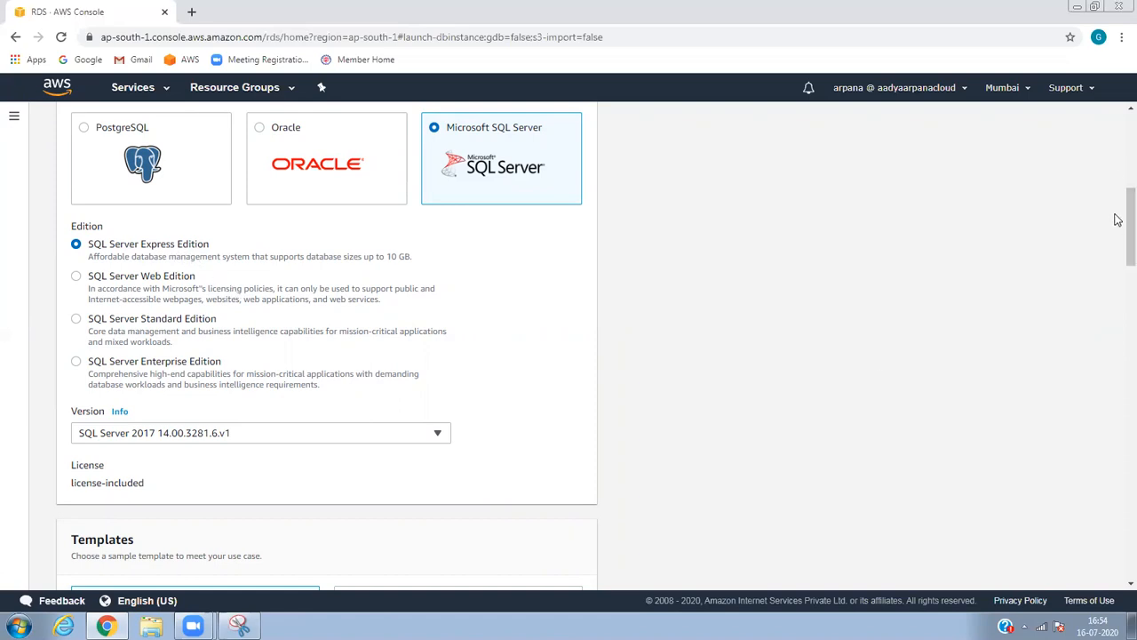
Keep version SQL Server 2017 14.00.3281.6.v1 and review the license-included licensing note.
left_click_drag(1118, 234, 1118, 253)
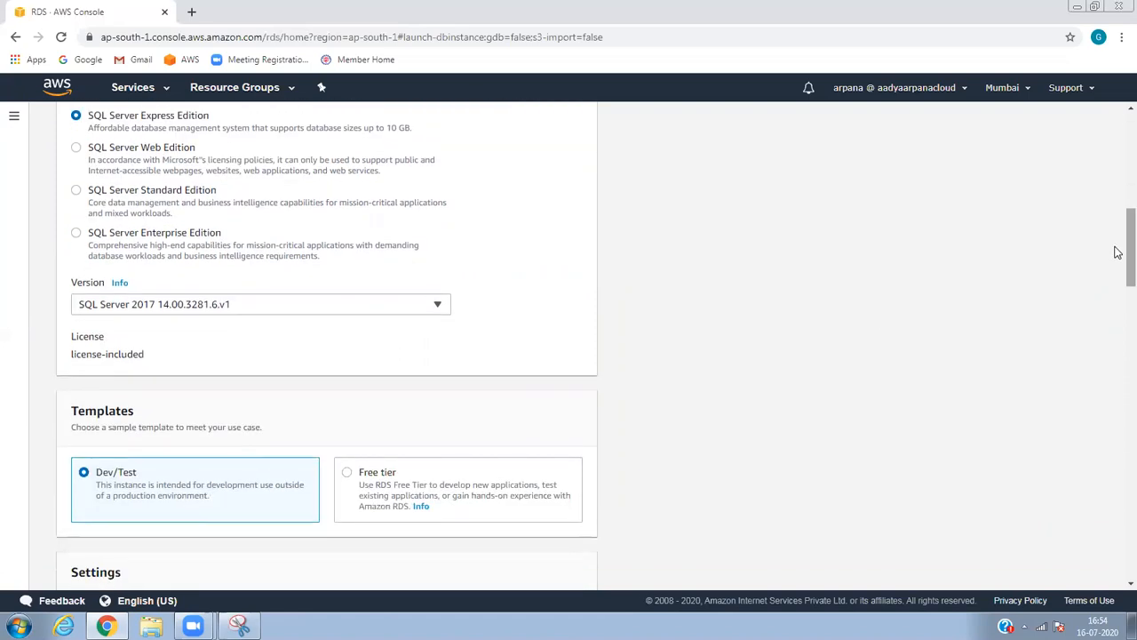
left_click(285, 309)
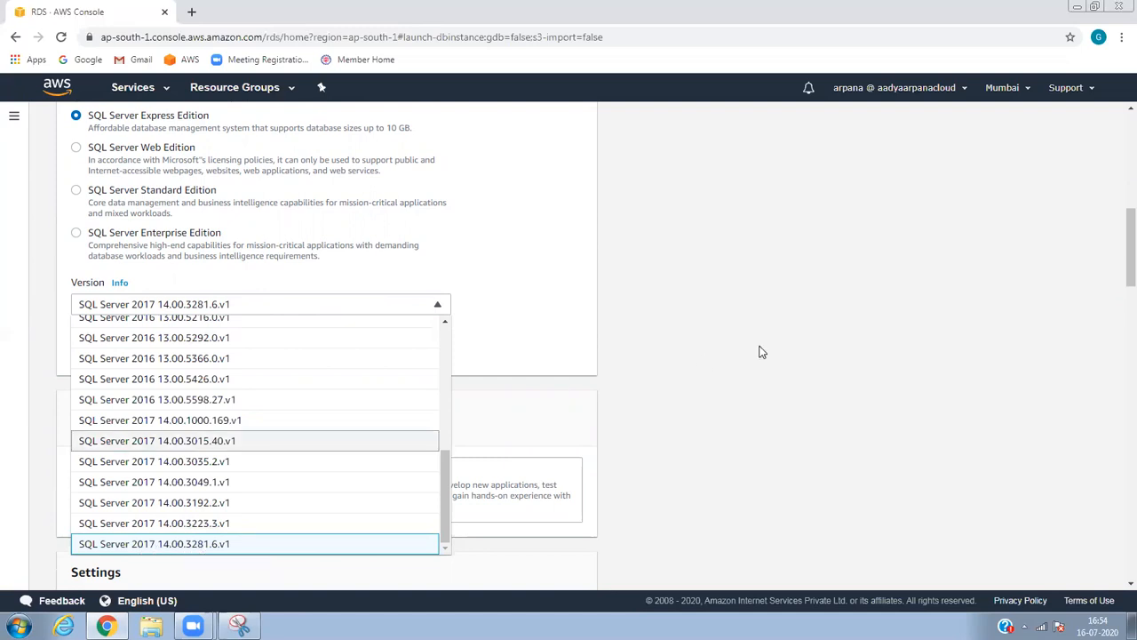
left_click_drag(761, 348, 1116, 294)
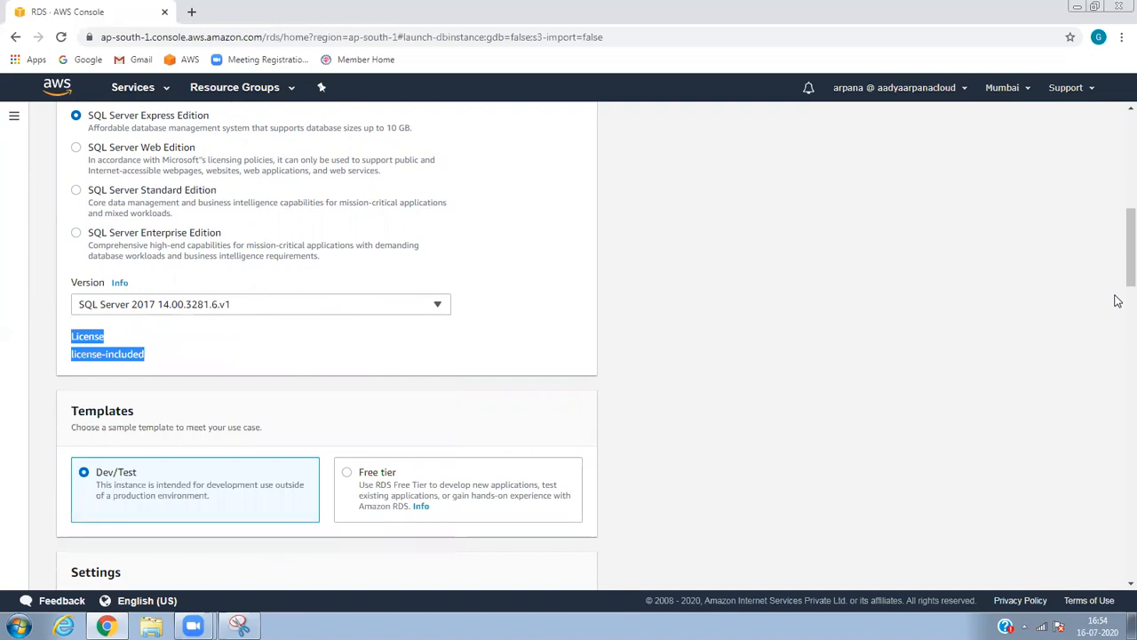
left_click(1117, 364)
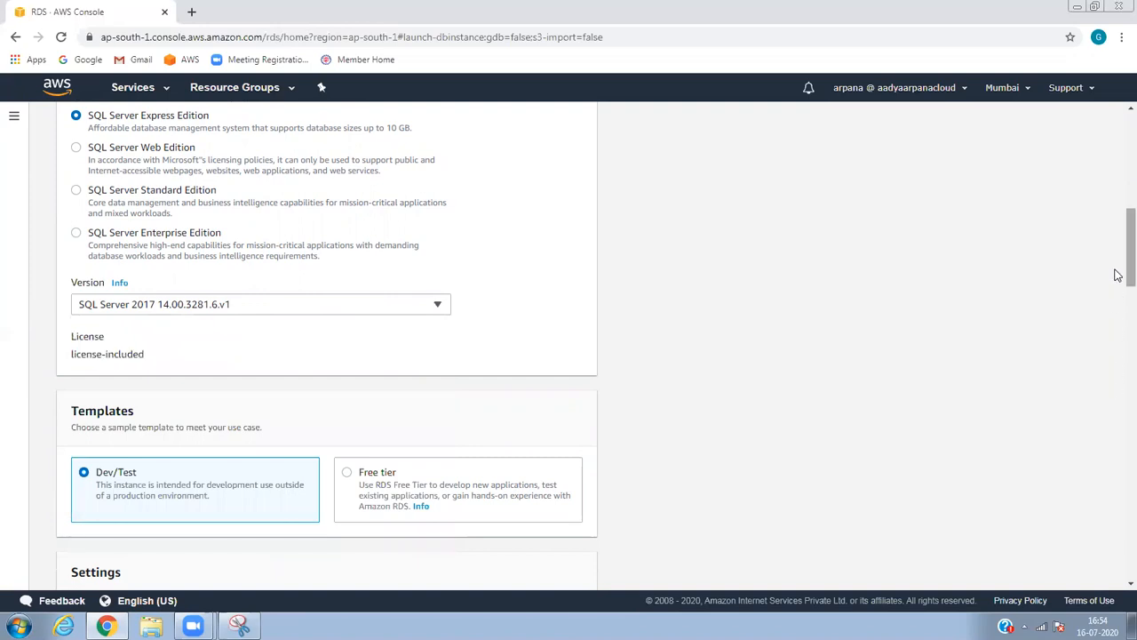
Switch the template to Free tier and clear the default DB instance identifier.
scroll(1118, 302, "down", 2)
scroll(1118, 302, "down", 2)
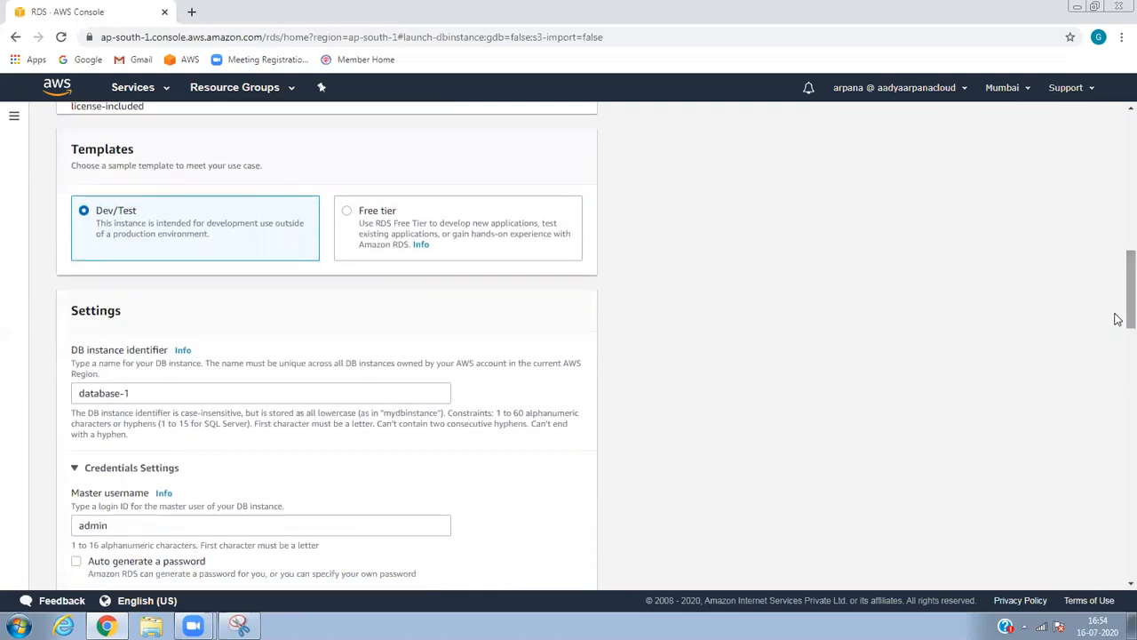
right_click(458, 407)
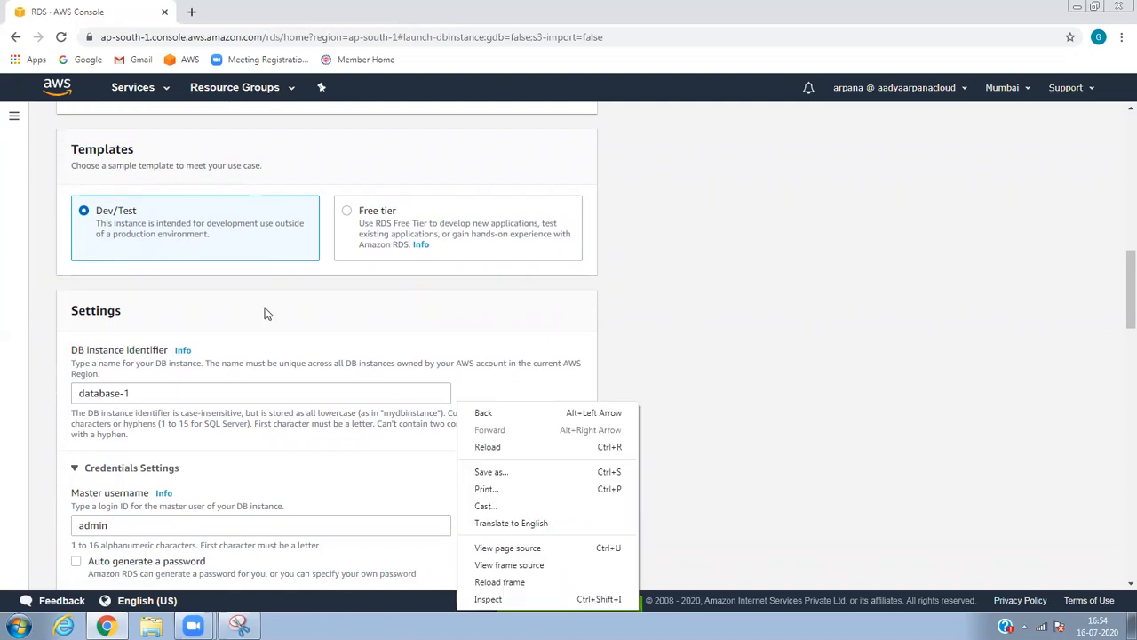
left_click(274, 305)
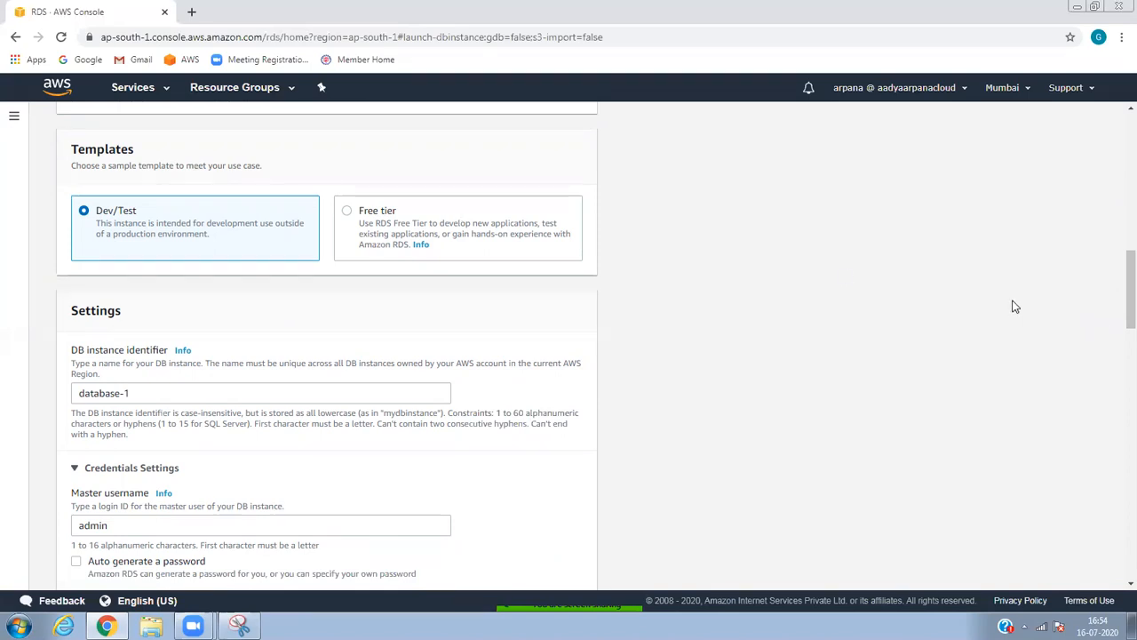
left_click_drag(1115, 311, 1118, 254)
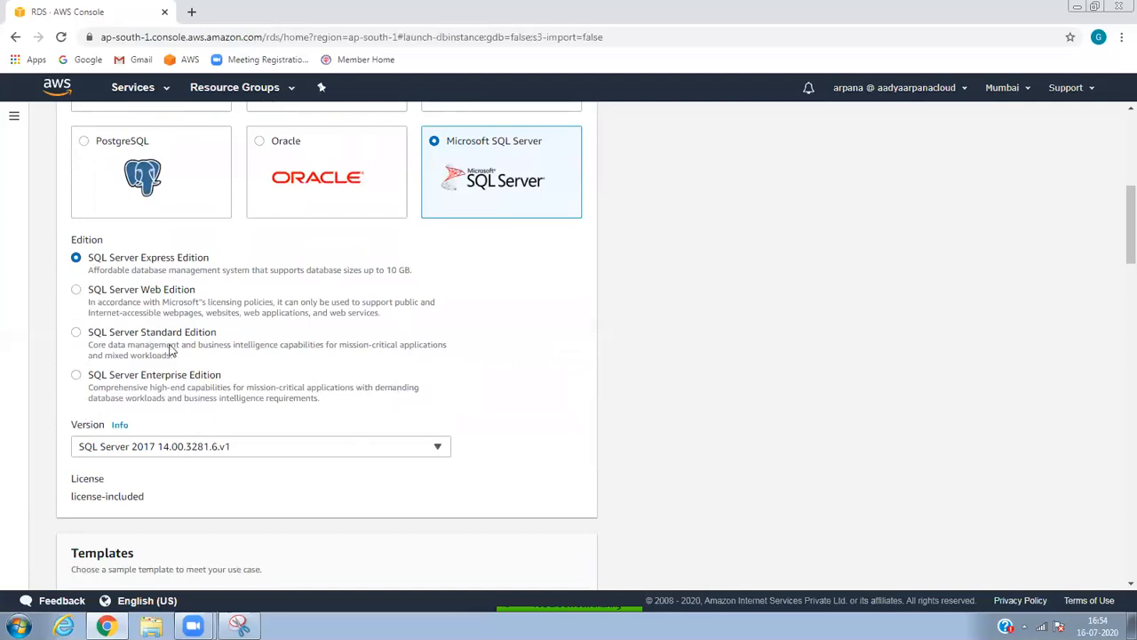
left_click_drag(1119, 255, 1120, 311)
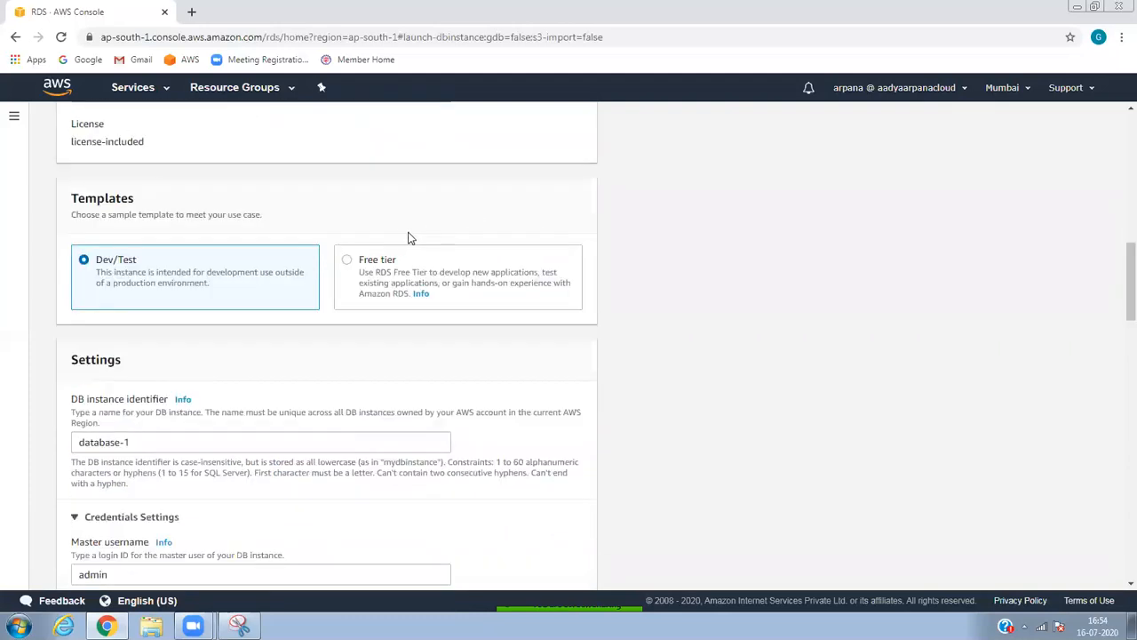
left_click(352, 262)
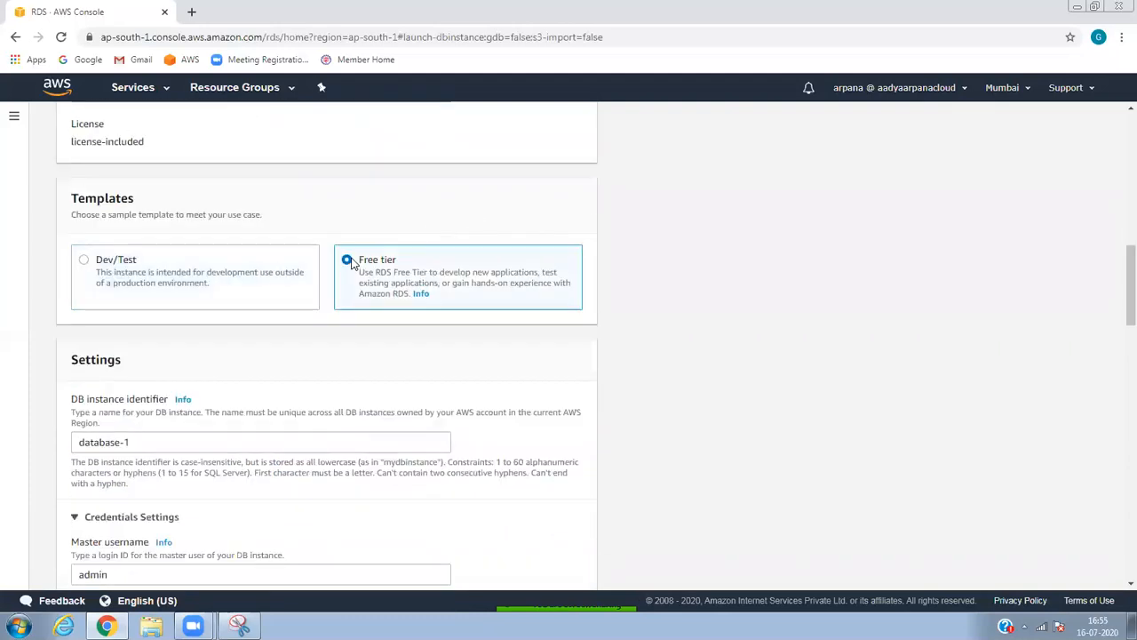
left_click_drag(1118, 314, 1117, 337)
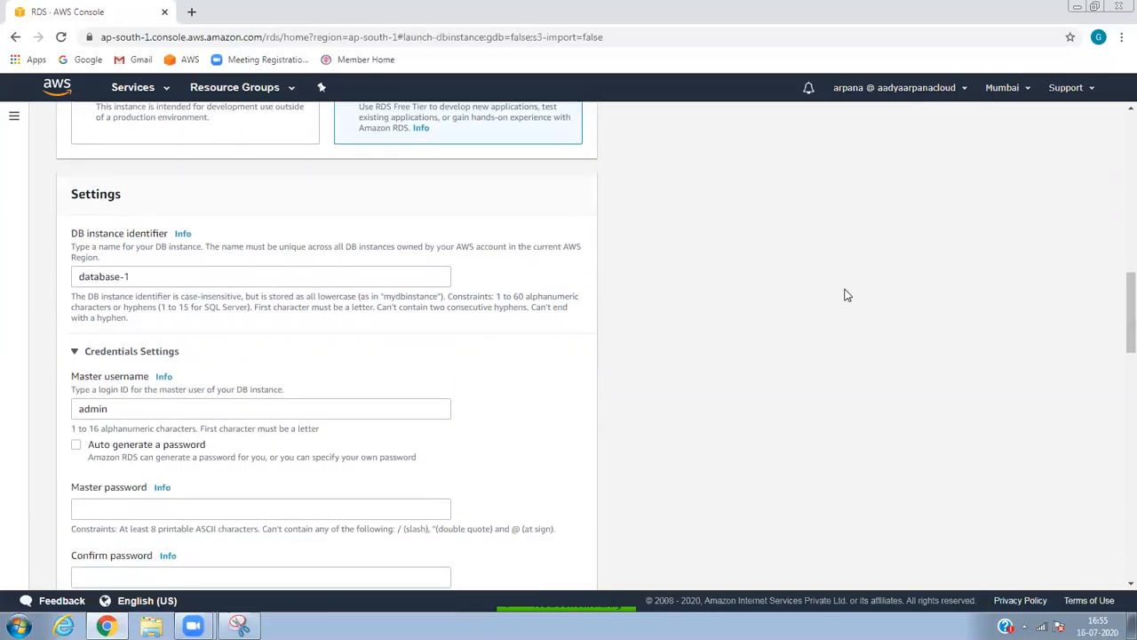
left_click(186, 277)
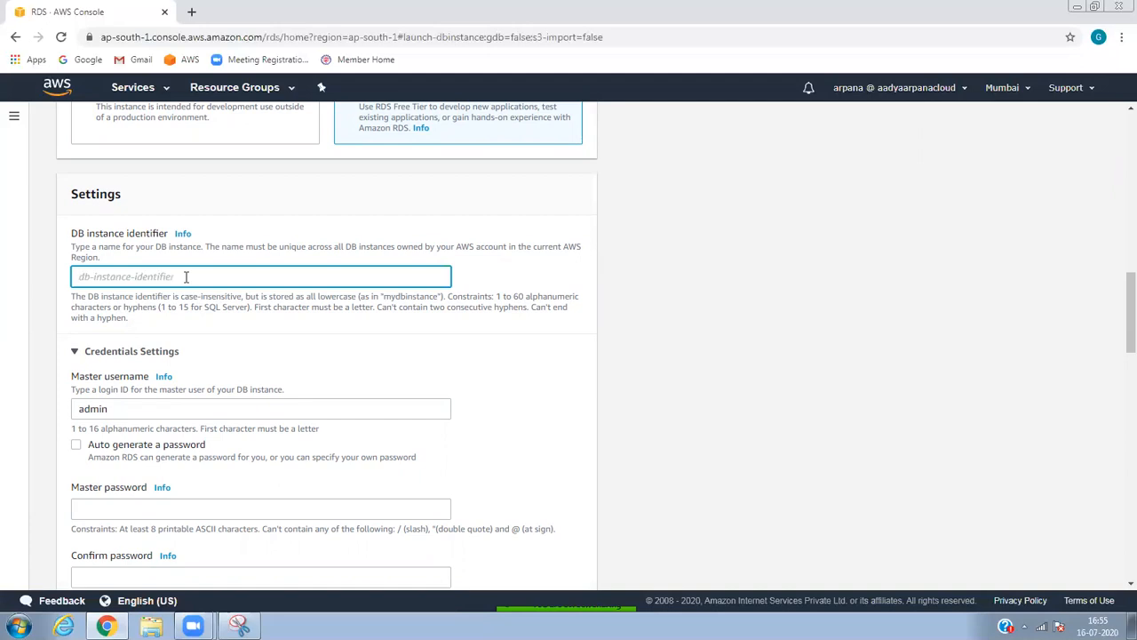
Name the instance mysqldbinstance, keep master username admin, and enter a master password.
type("mysqldbinstance")
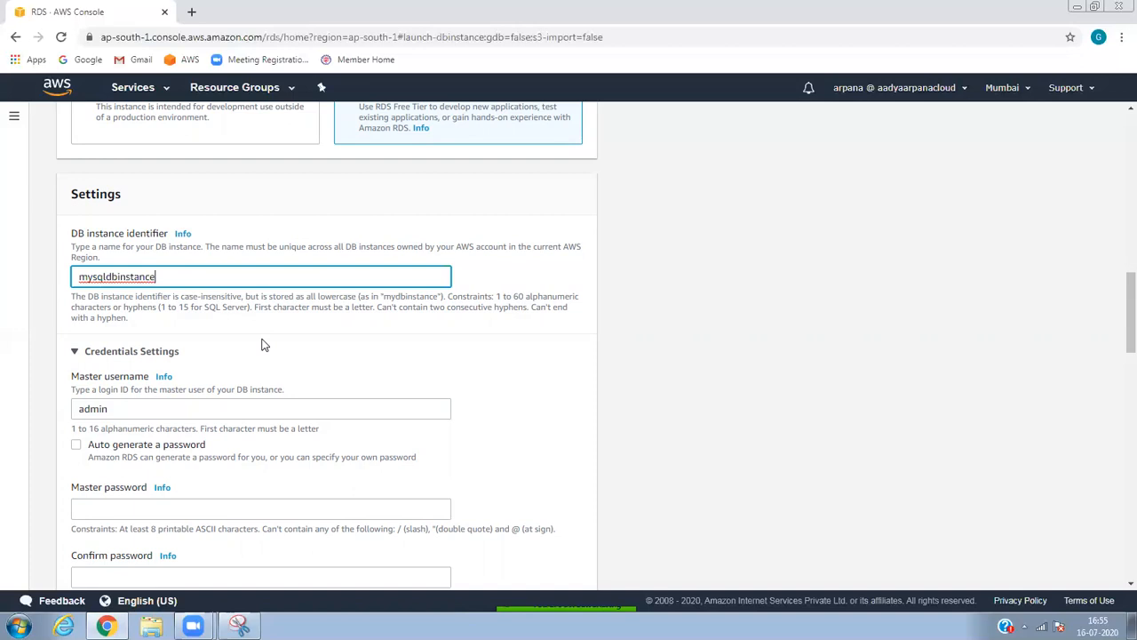
left_click(163, 405)
left_click(164, 406)
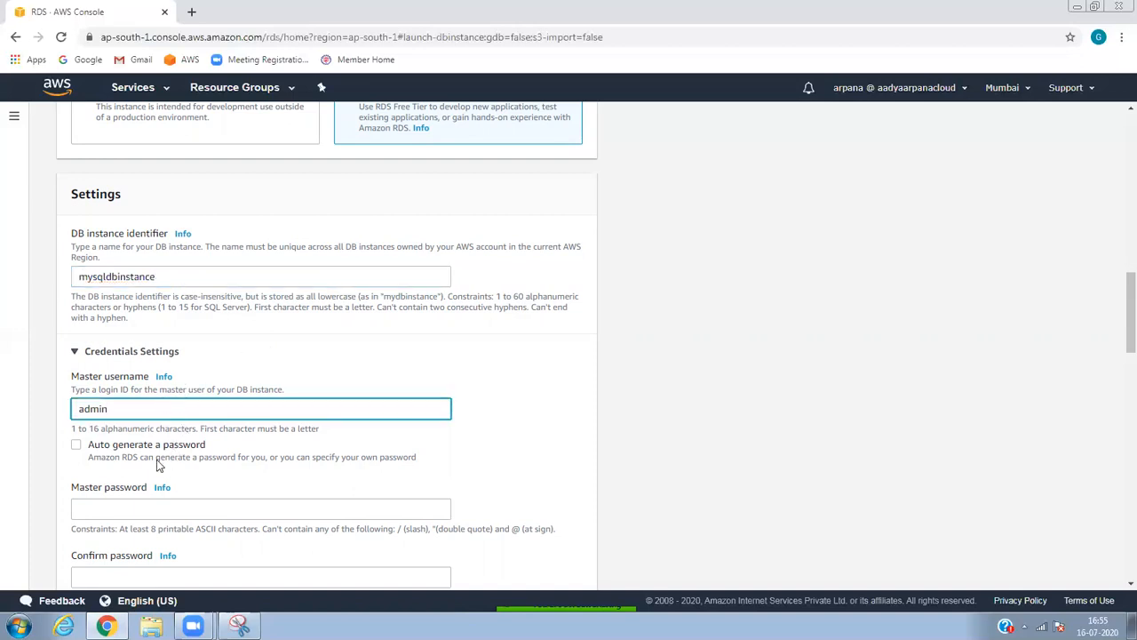
left_click_drag(116, 410, 75, 404)
left_click(112, 504)
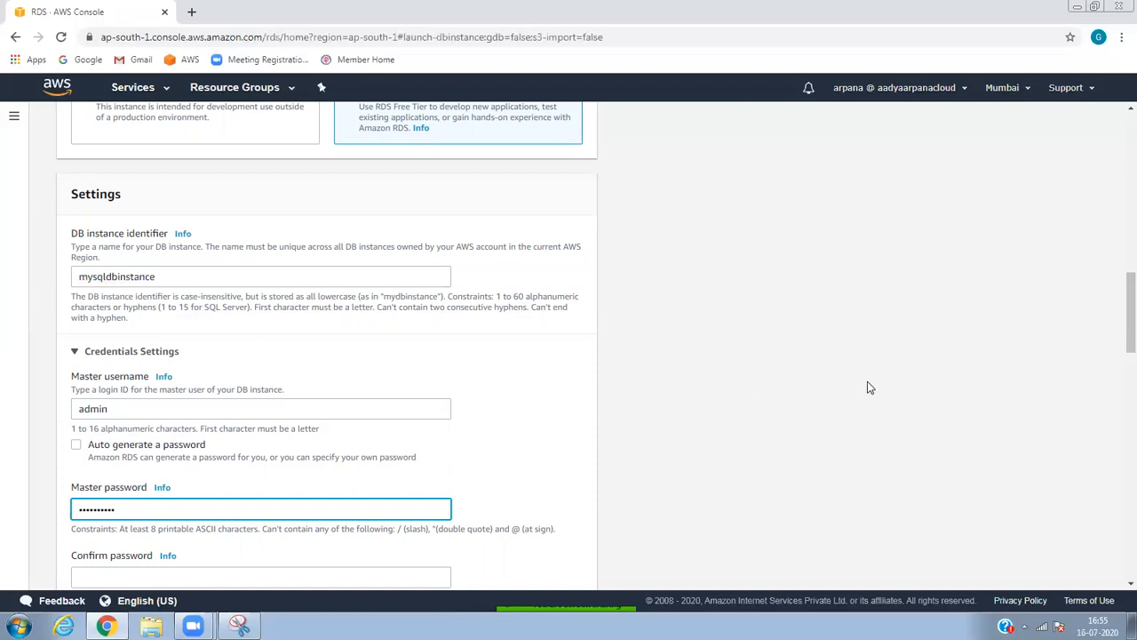
scroll(1117, 310, "down", 3)
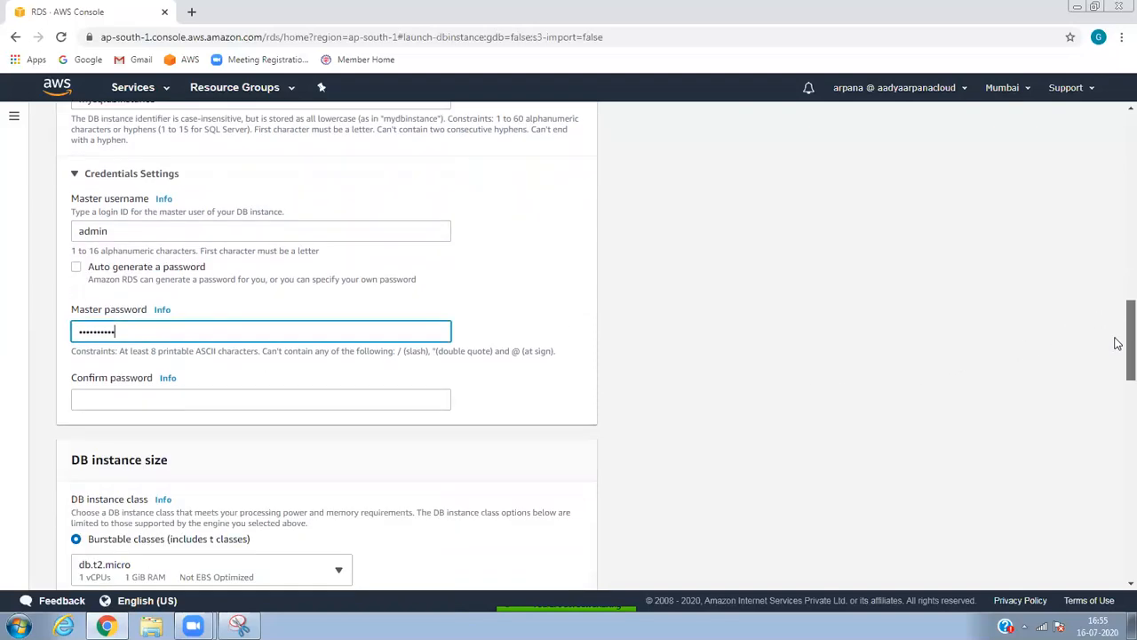
left_click(247, 309)
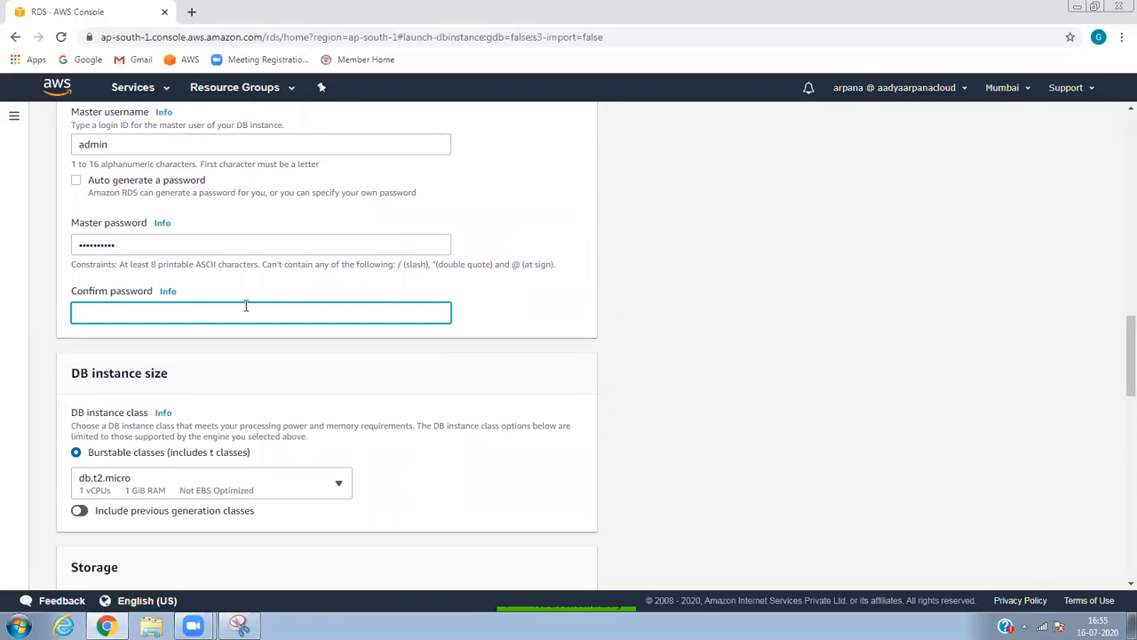
Paste the confirmation password, then open google.com in a new browser tab.
key("ctrl+v")
left_click(190, 14)
left_click(234, 38)
type("goo")
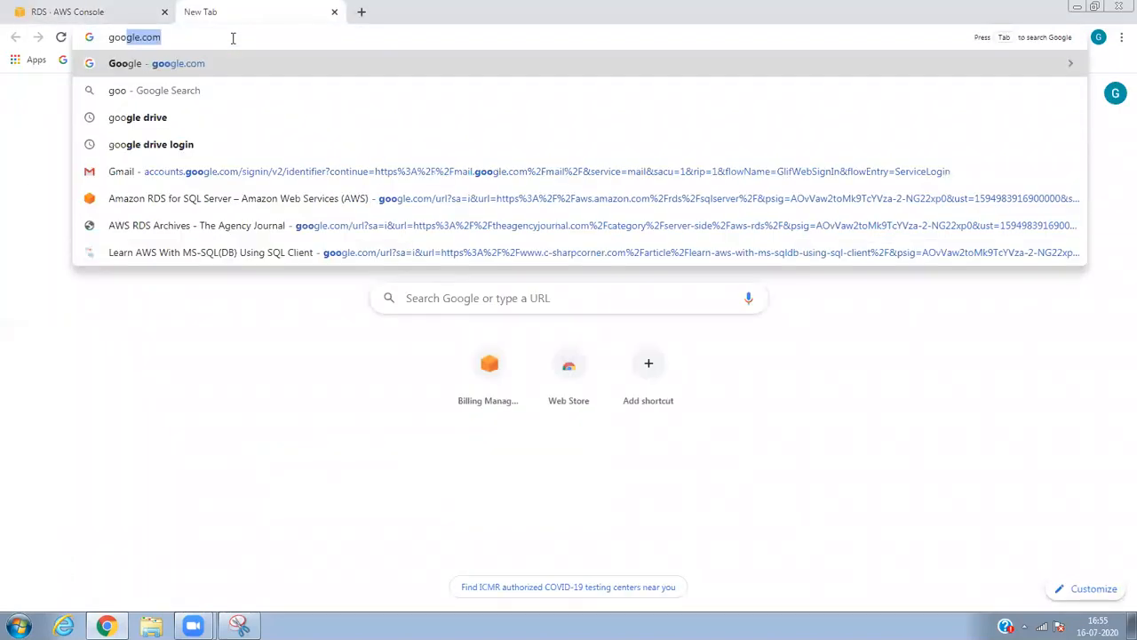
key("Return")
Search 'password generator', open the 1Password generator, and return to the RDS tab.
left_click(466, 284)
type("password ")
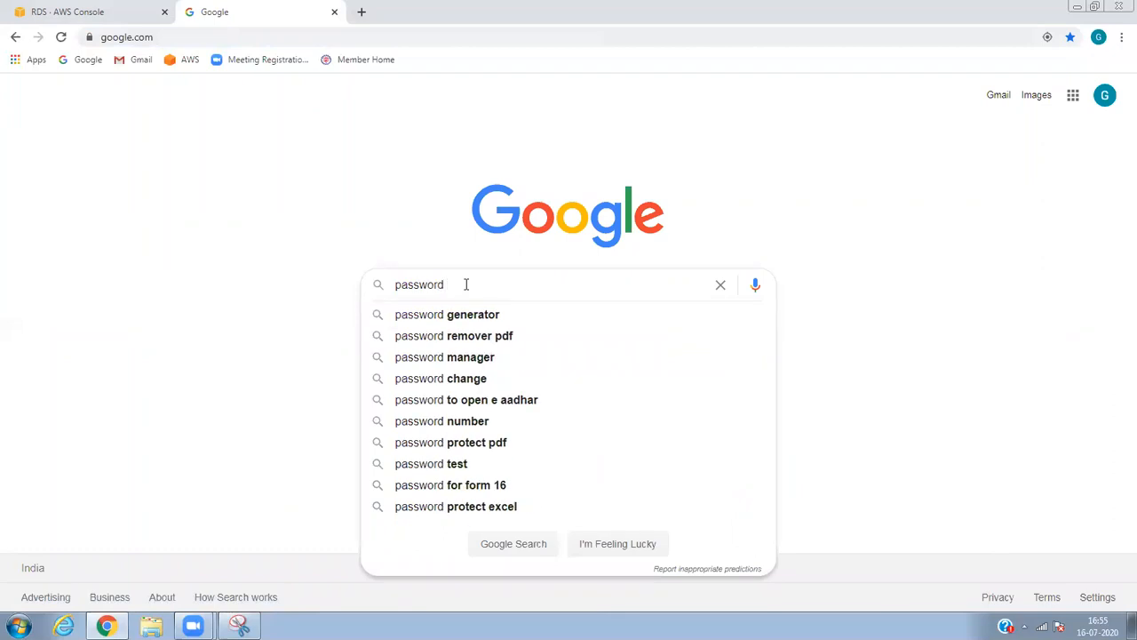
type("genera")
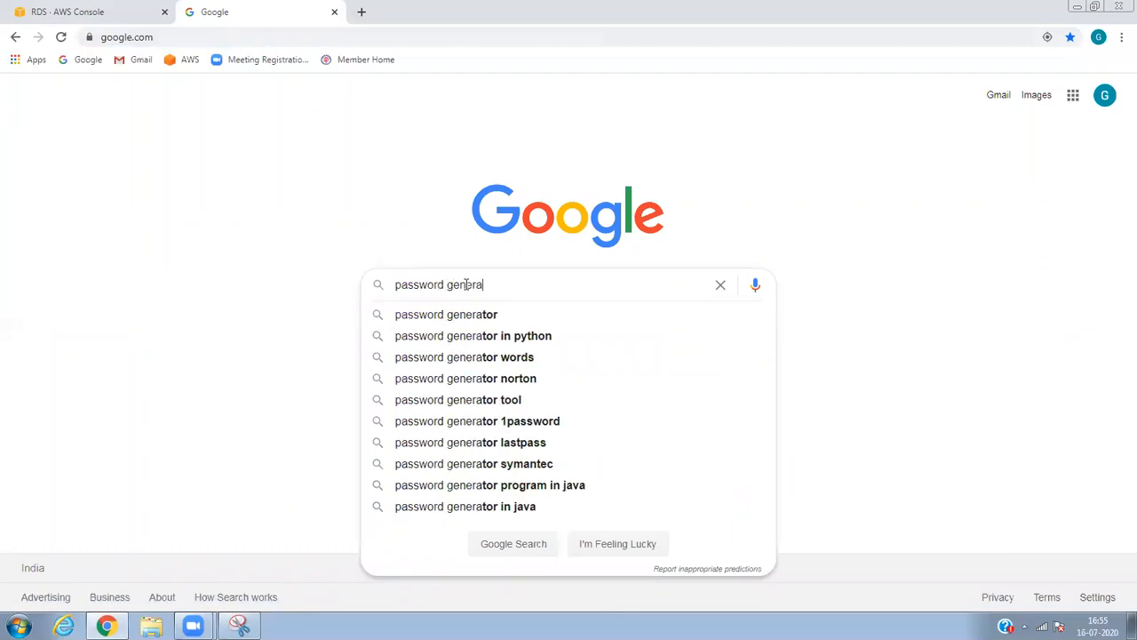
type("tor")
key("Return")
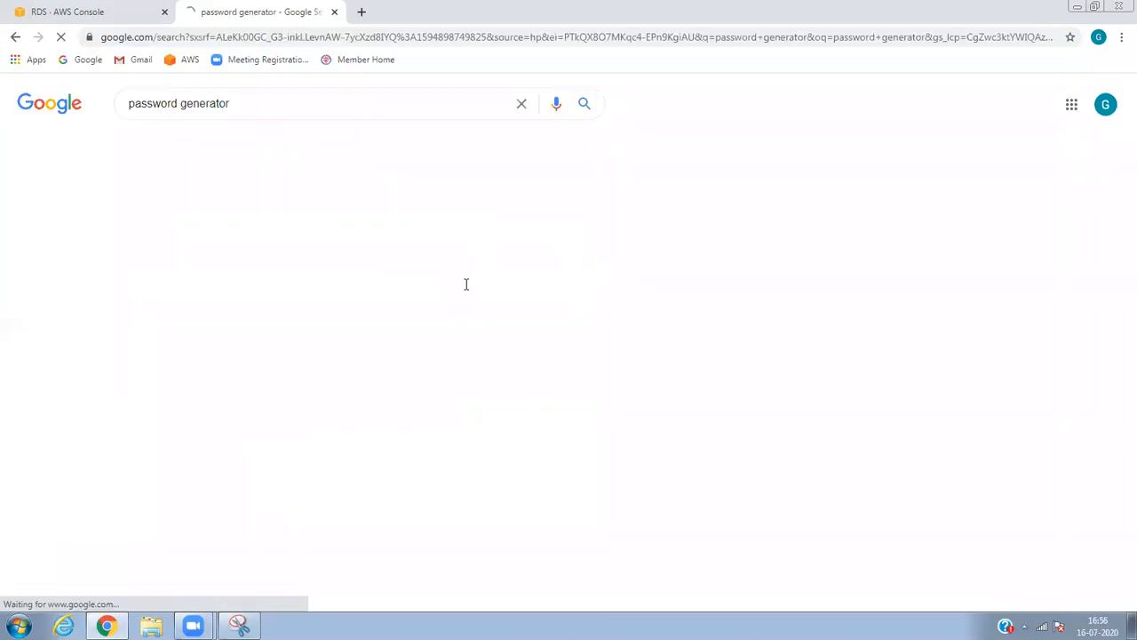
left_click(402, 232)
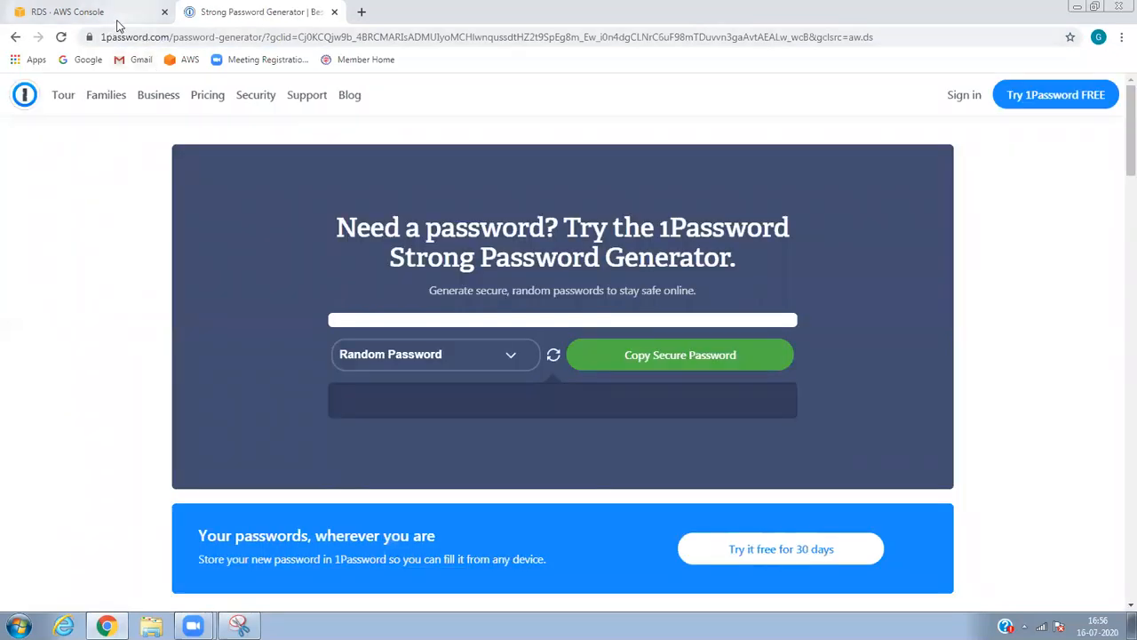
left_click(114, 17)
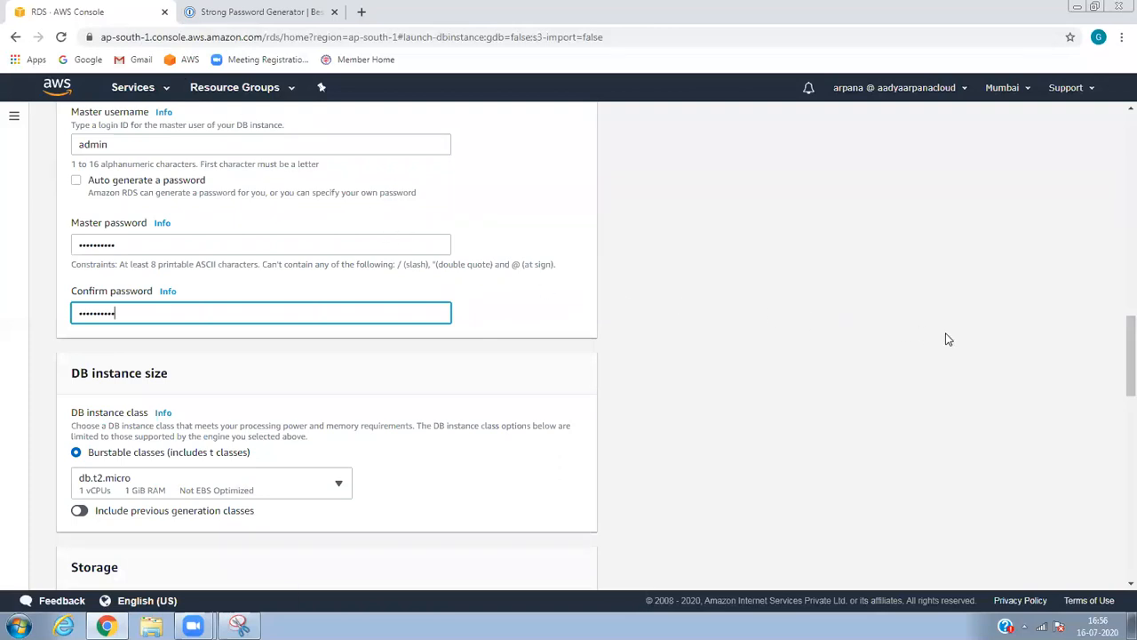
mouse_move(1118, 363)
left_mouse_down()
mouse_move(1118, 397)
mouse_move(1118, 332)
mouse_move(1118, 347)
left_mouse_up()
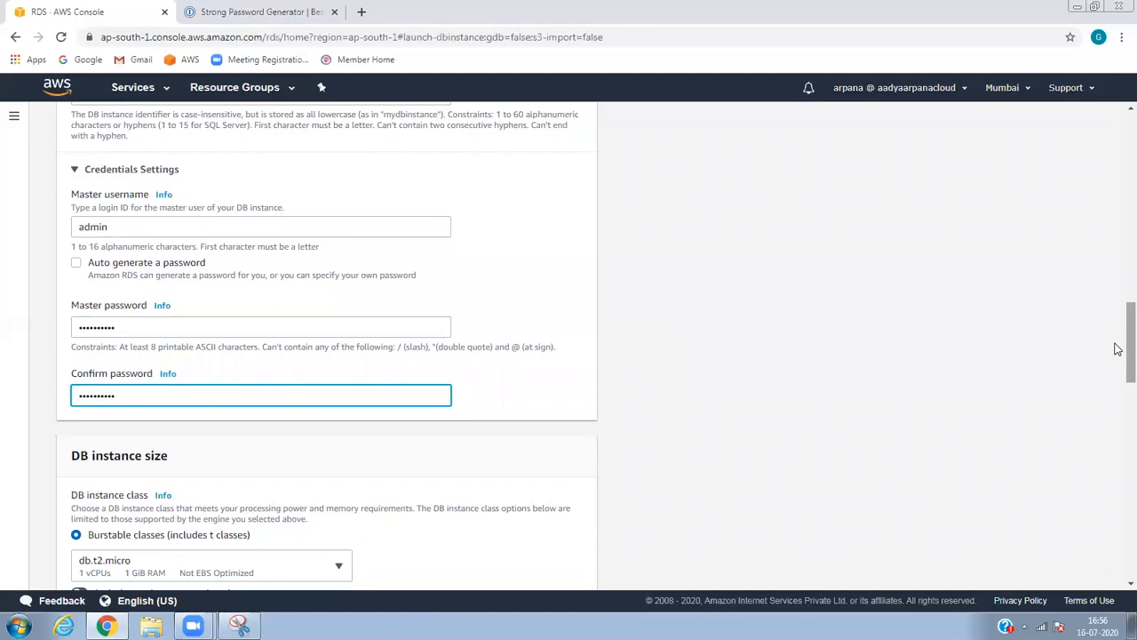
left_click_drag(1118, 353, 1117, 399)
left_click_drag(331, 392, 317, 498)
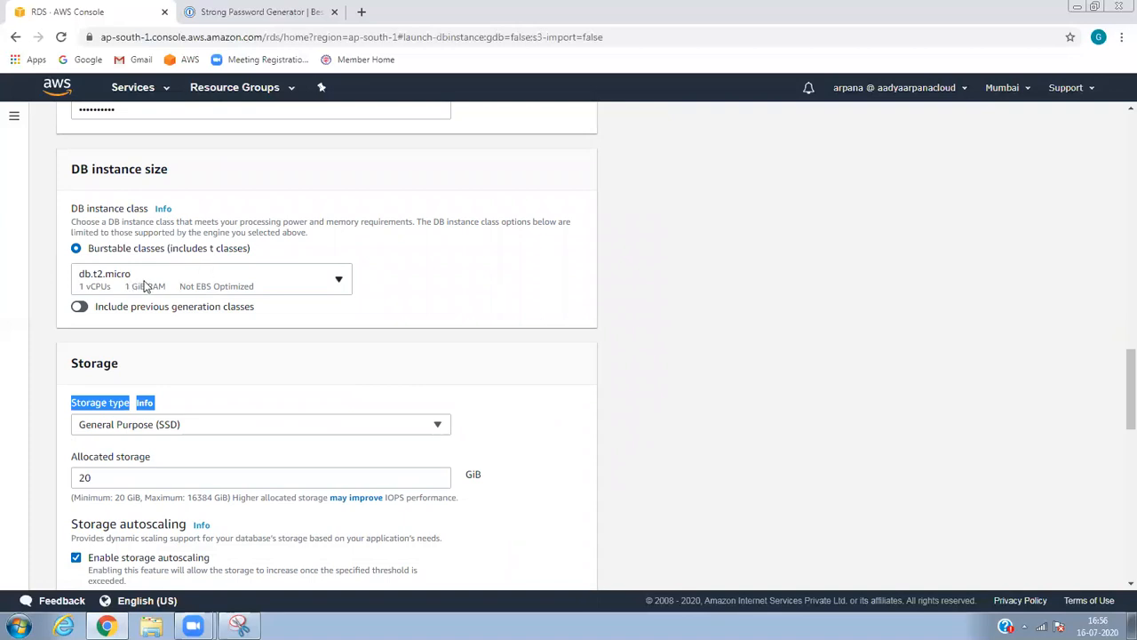
Uncheck Enable storage autoscaling, leaving a fixed 20 GiB General Purpose (SSD) volume.
left_click_drag(1119, 355, 1120, 401)
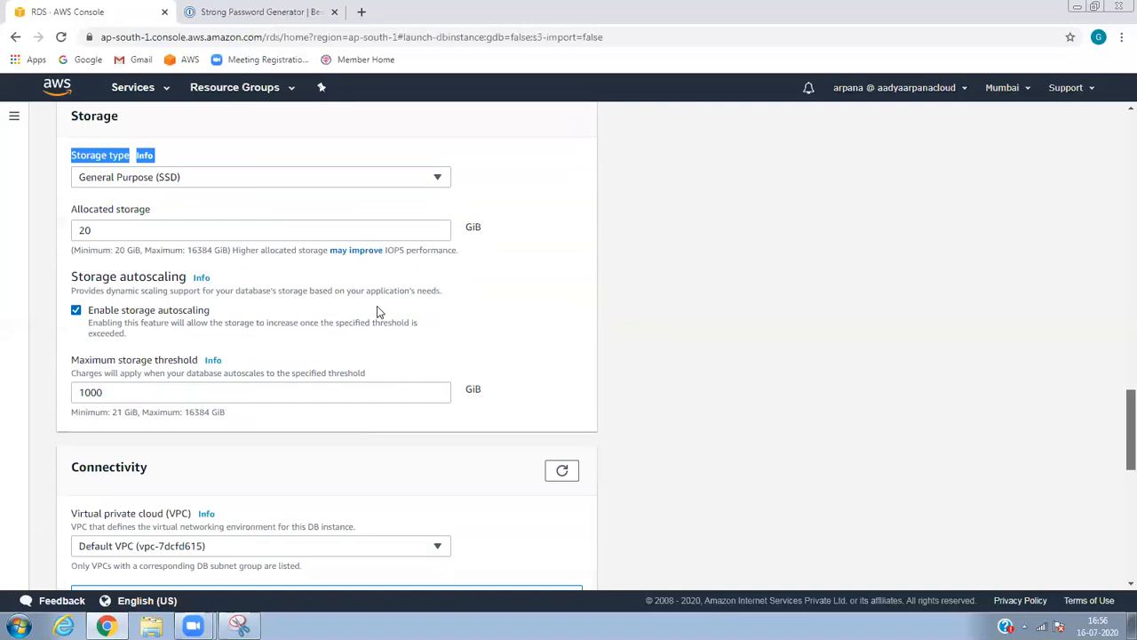
left_click(76, 322)
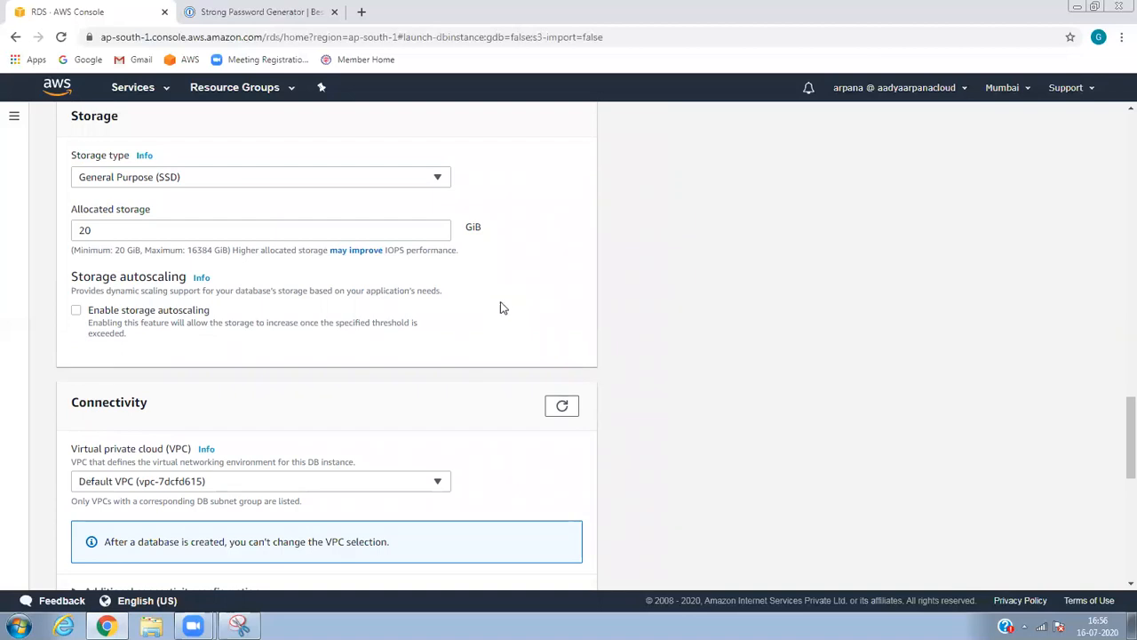
left_click(75, 311)
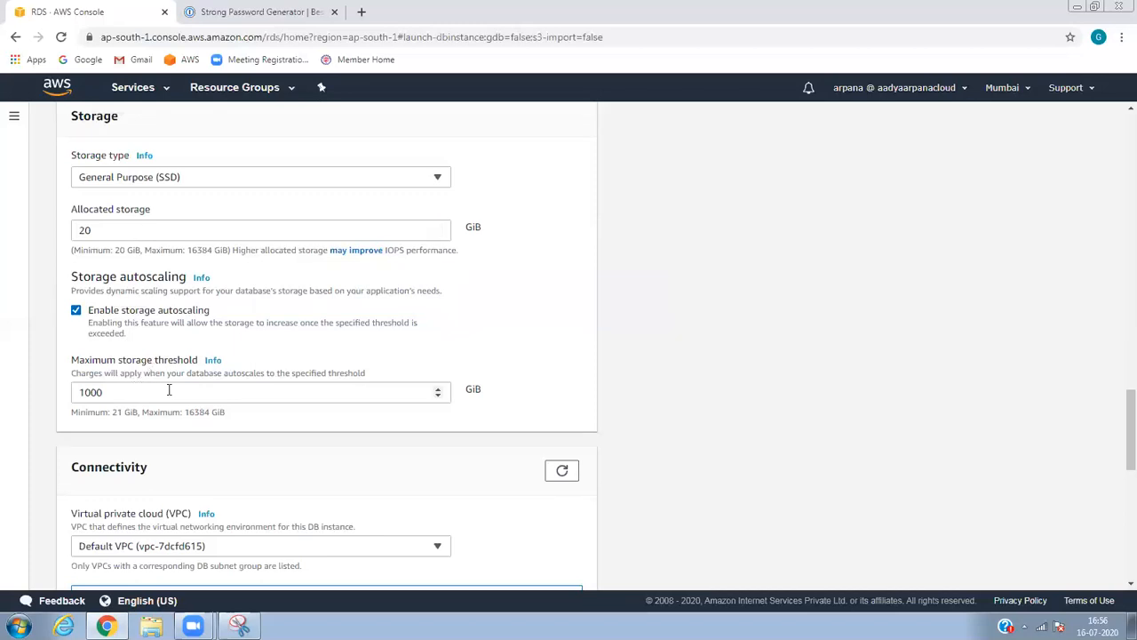
left_click(77, 310)
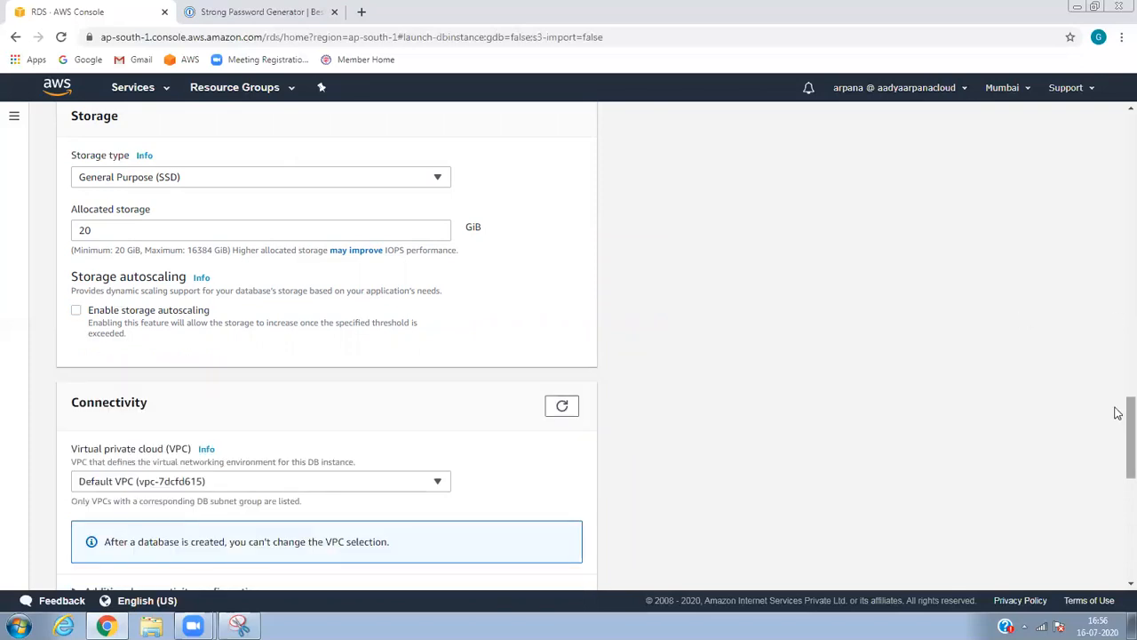
left_click_drag(1118, 429, 1120, 463)
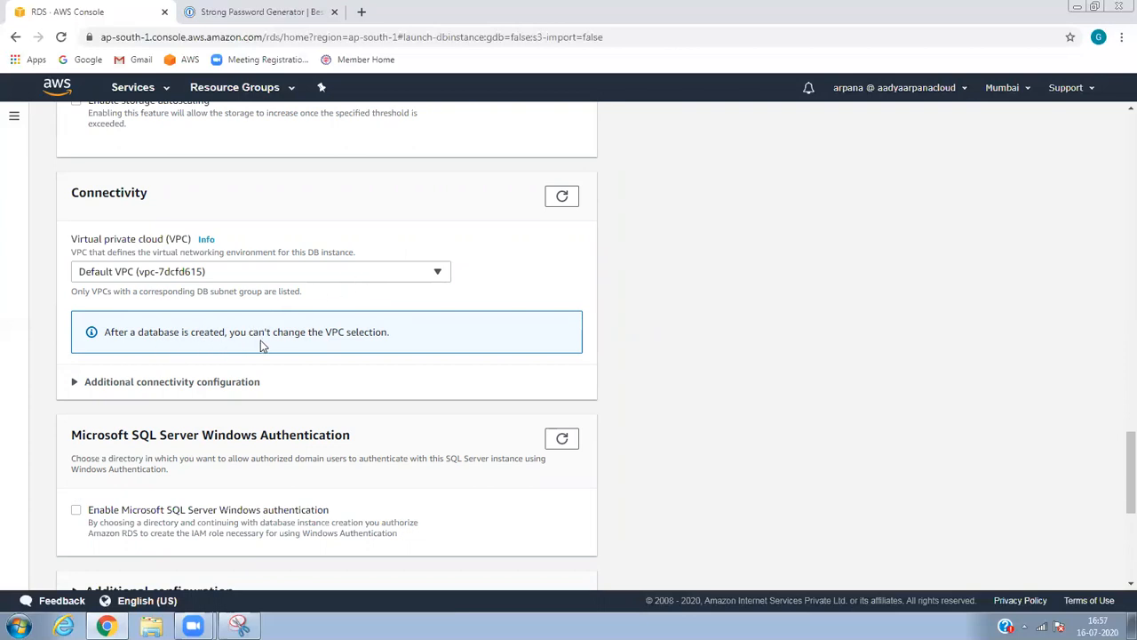
Keep the Default VPC and expand Additional connectivity configuration.
left_click(432, 274)
left_click(504, 258)
left_click_drag(1118, 465, 1118, 481)
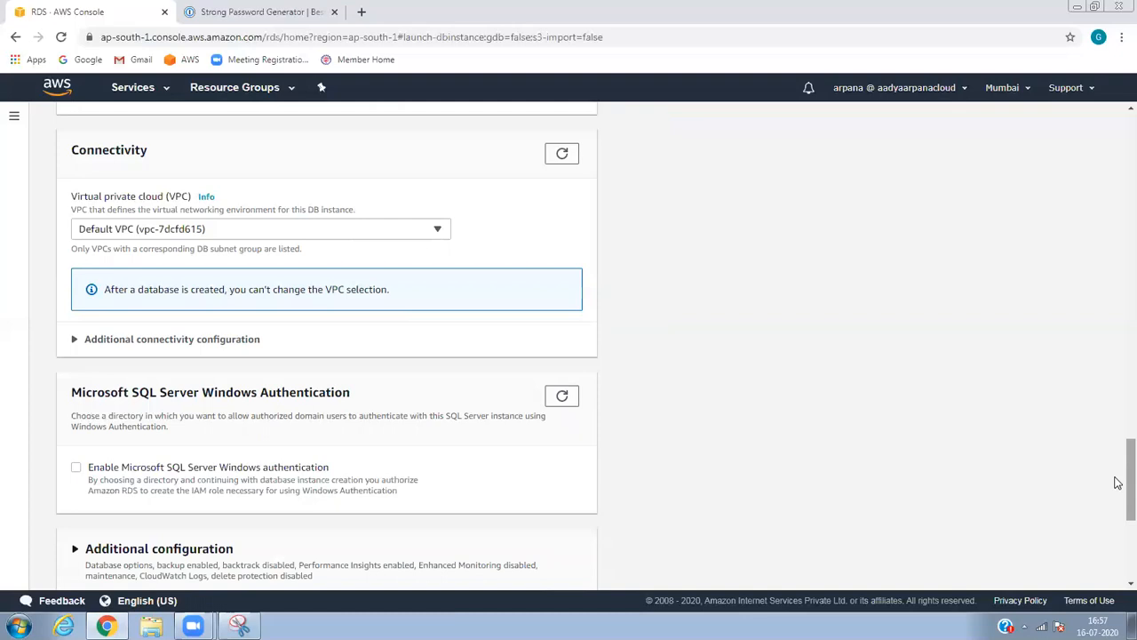
left_click_drag(1118, 488, 1119, 449)
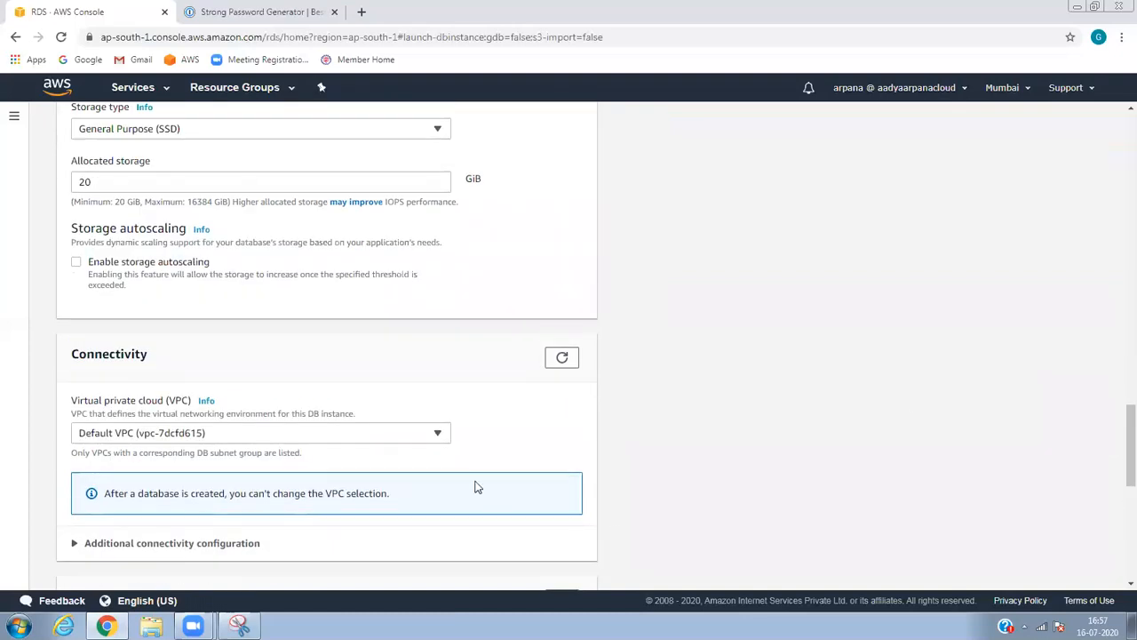
scroll(1118, 422, "down", 3)
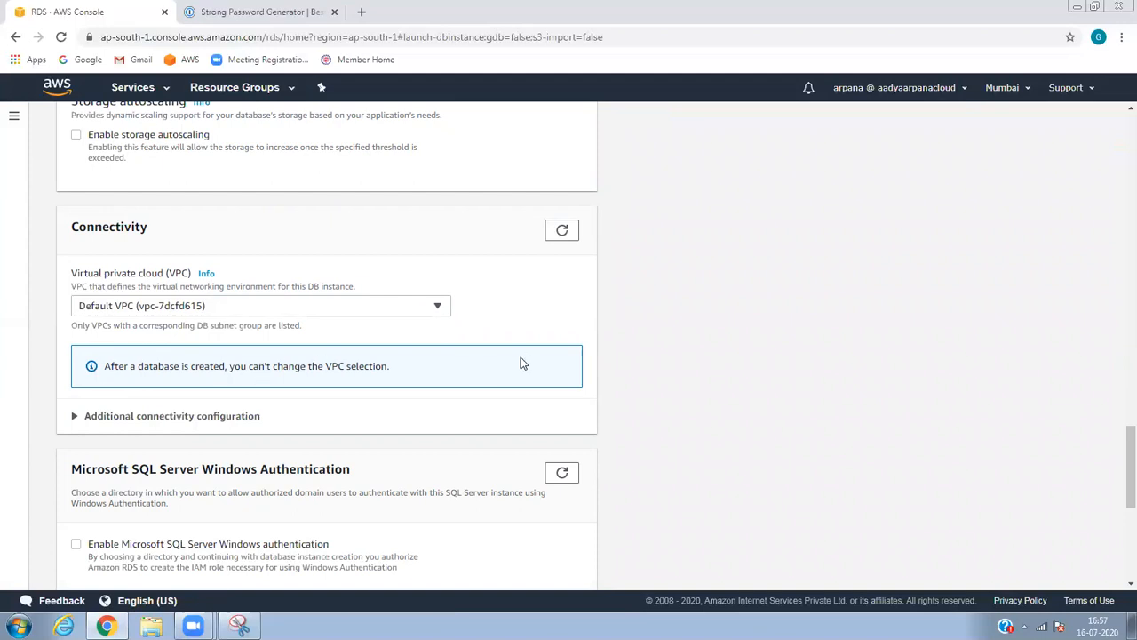
left_click_drag(1115, 454, 1115, 480)
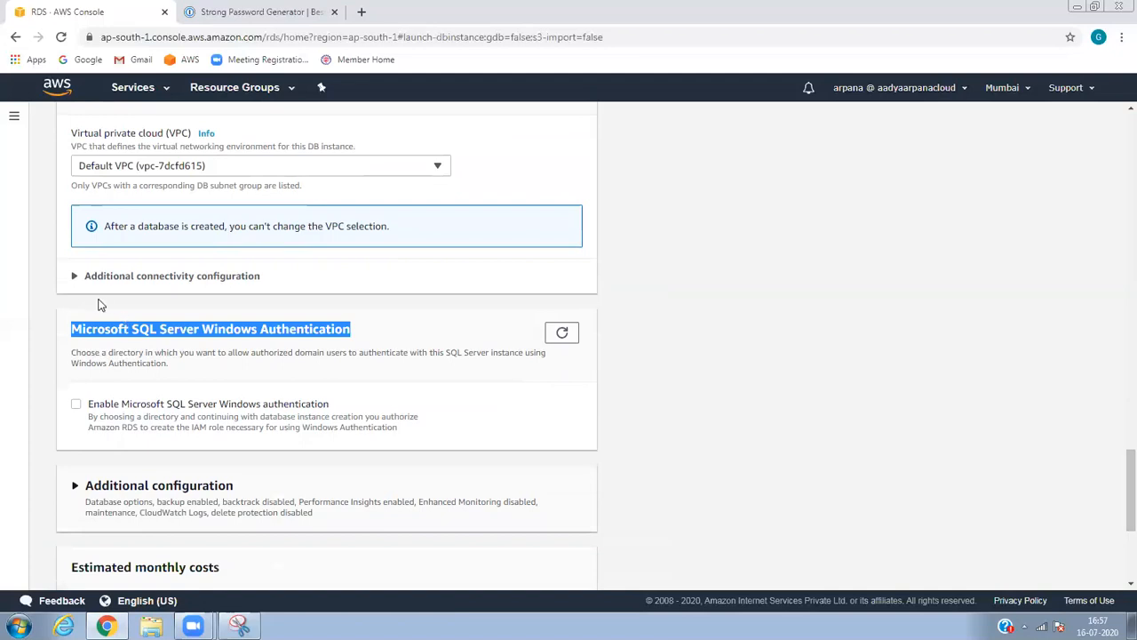
left_click(77, 277)
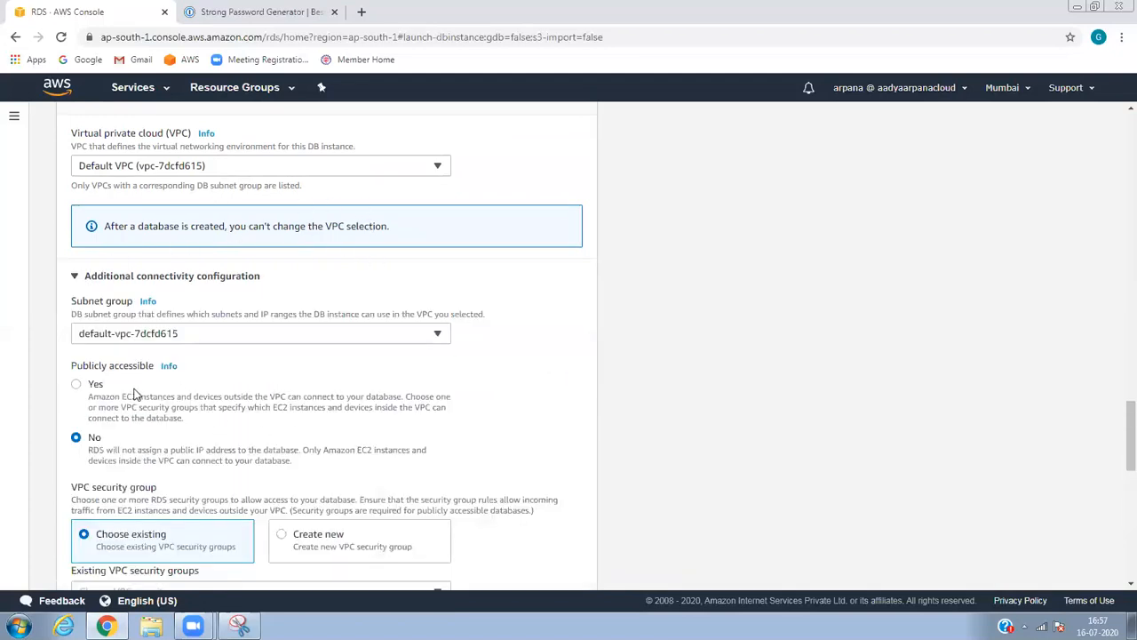
Make the database publicly accessible and place it in availability zone ap-south-1a.
left_click(97, 392)
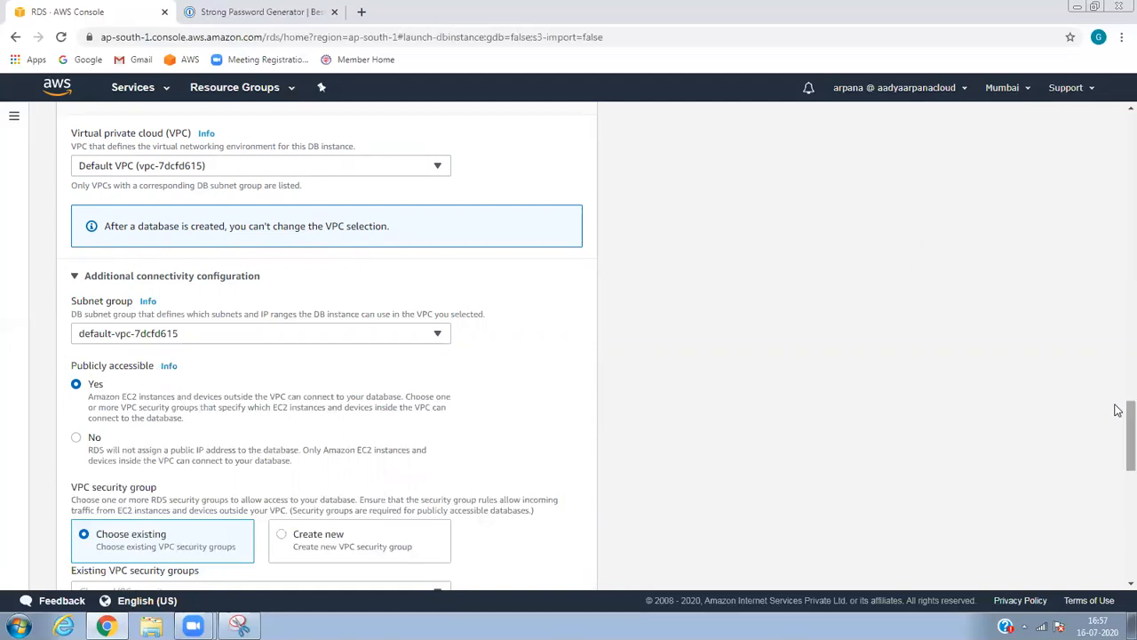
left_click_drag(1118, 410, 1118, 455)
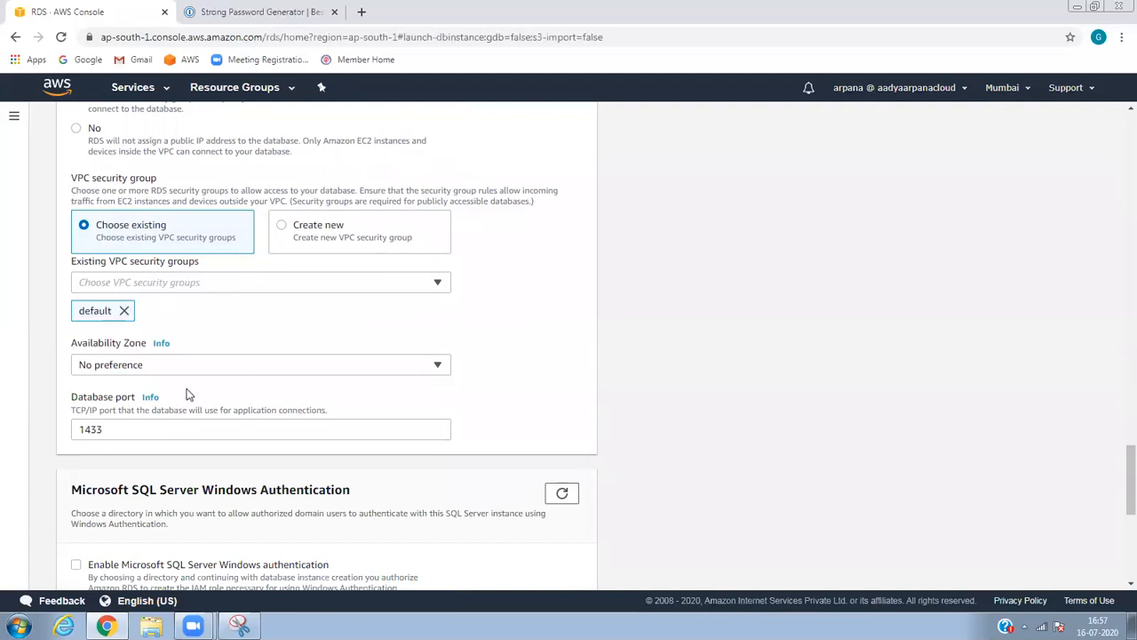
left_click(199, 366)
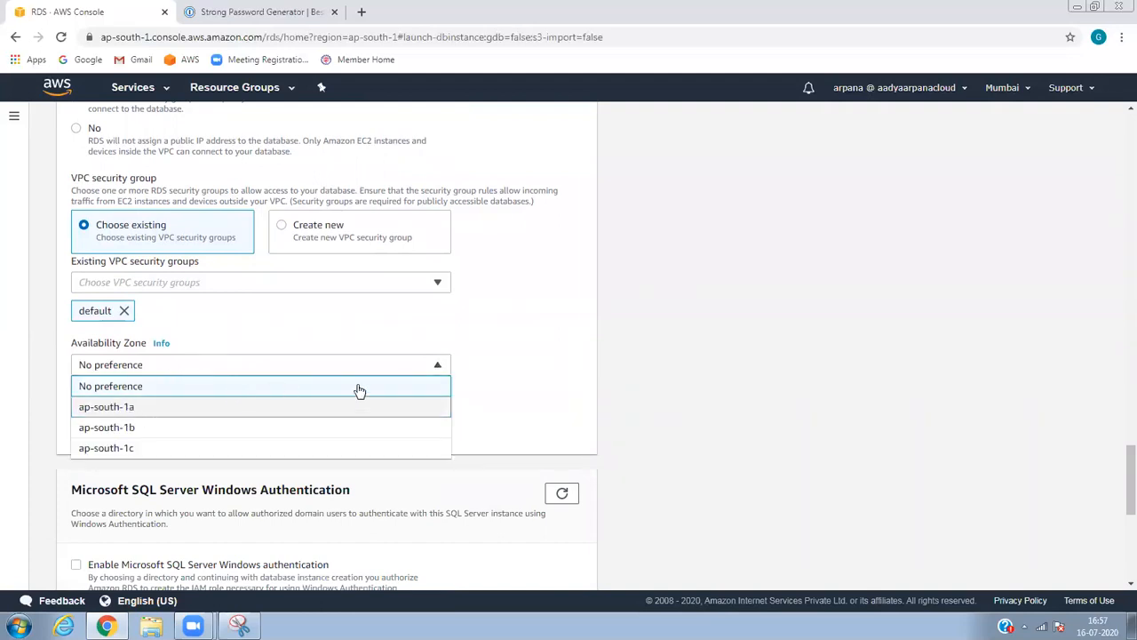
left_click(811, 304)
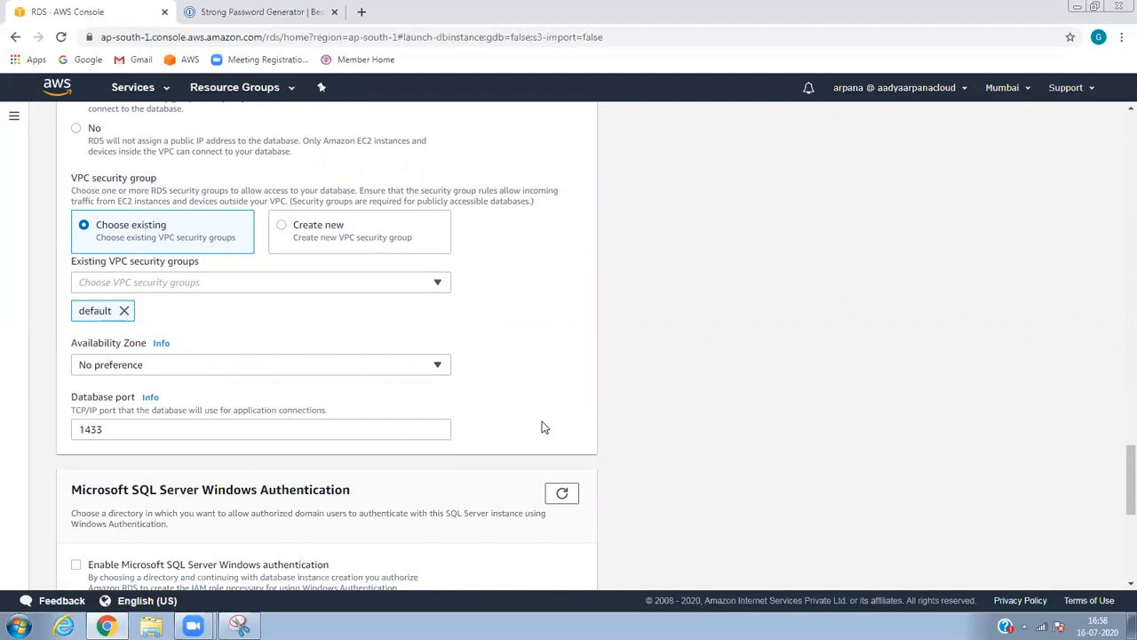
left_click(397, 368)
left_click(397, 368)
left_click(397, 368)
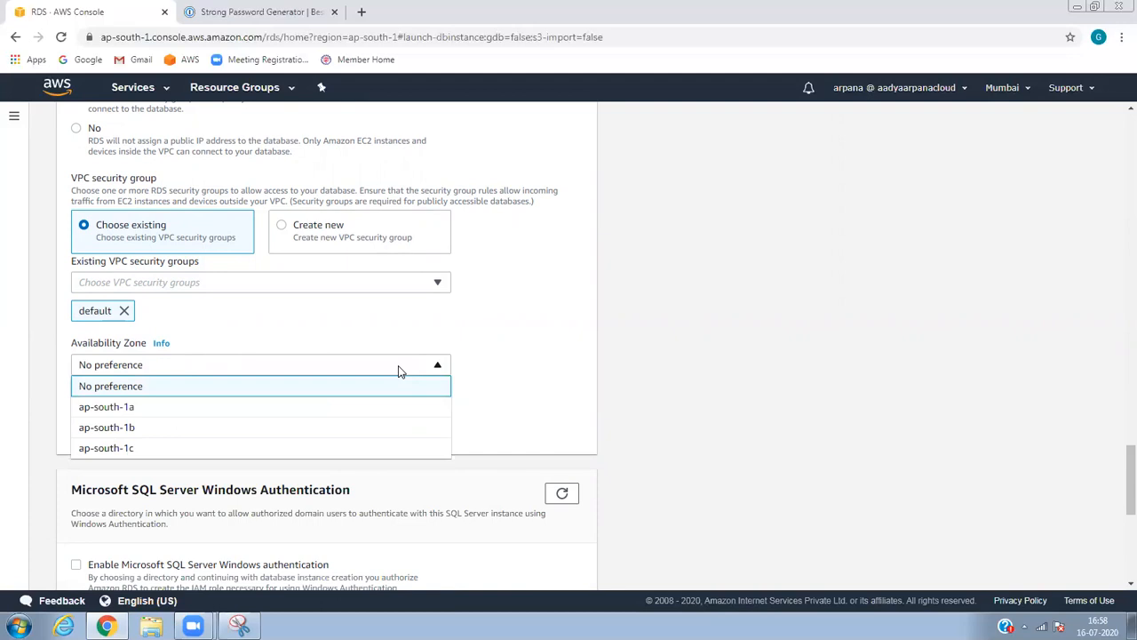
left_click(185, 409)
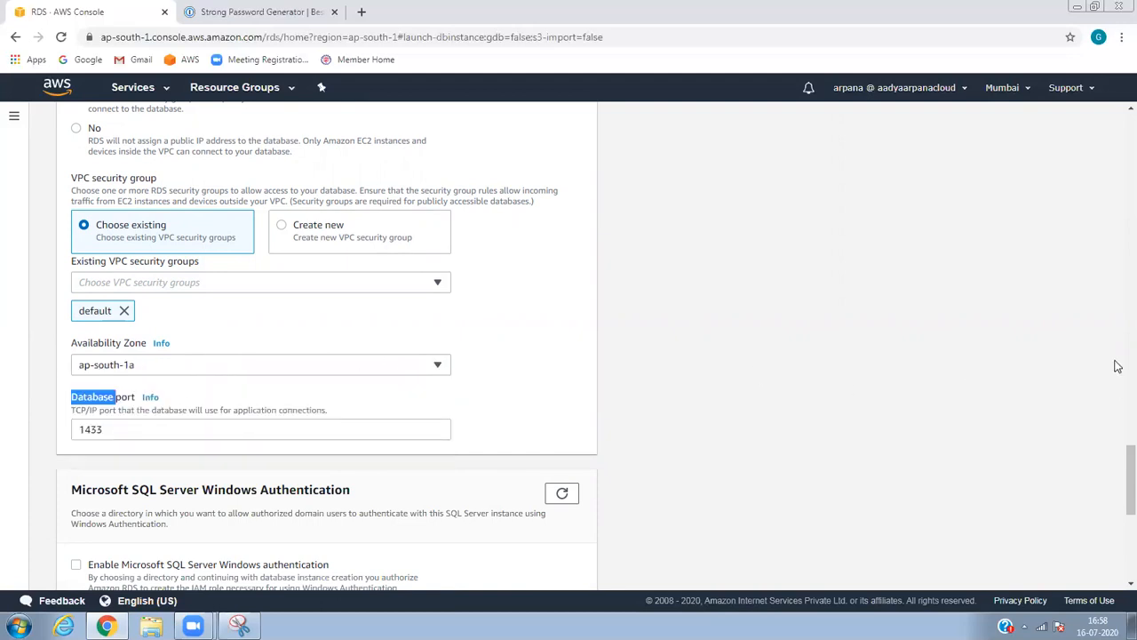
Keep database port 1433 and submit the database for creation.
scroll(1118, 465, "down", 2)
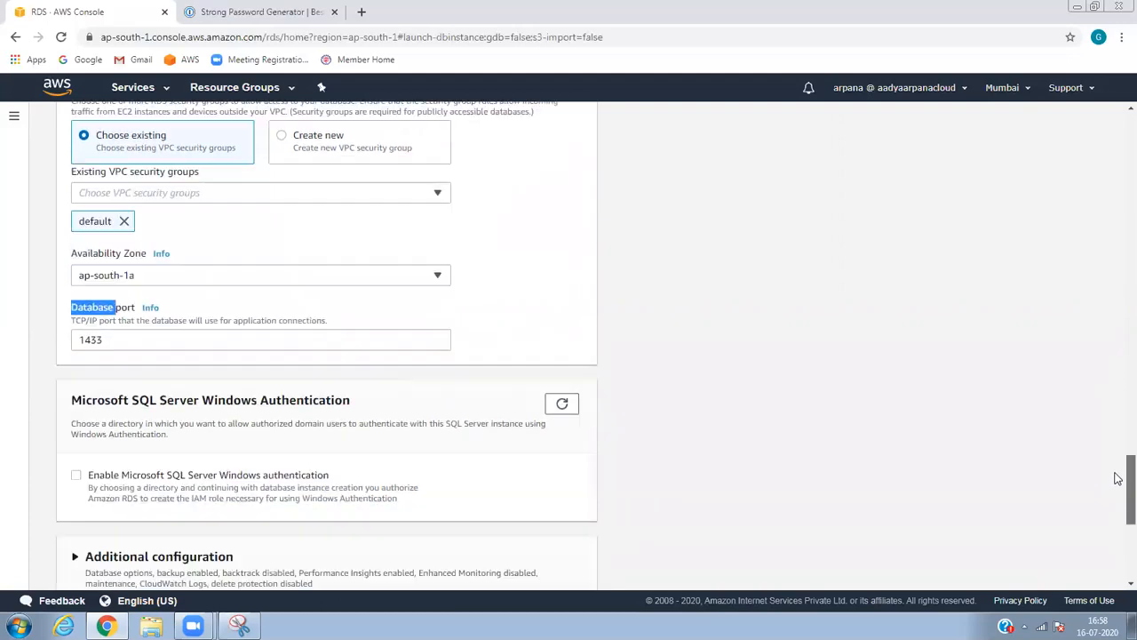
left_click(252, 280)
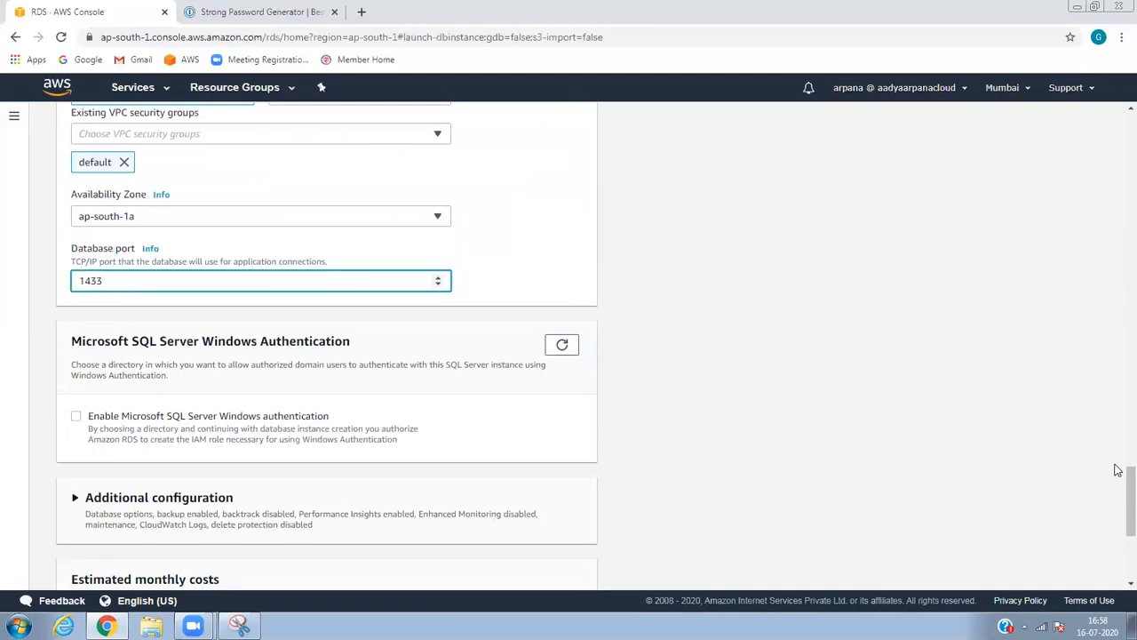
left_click_drag(1118, 498, 1119, 523)
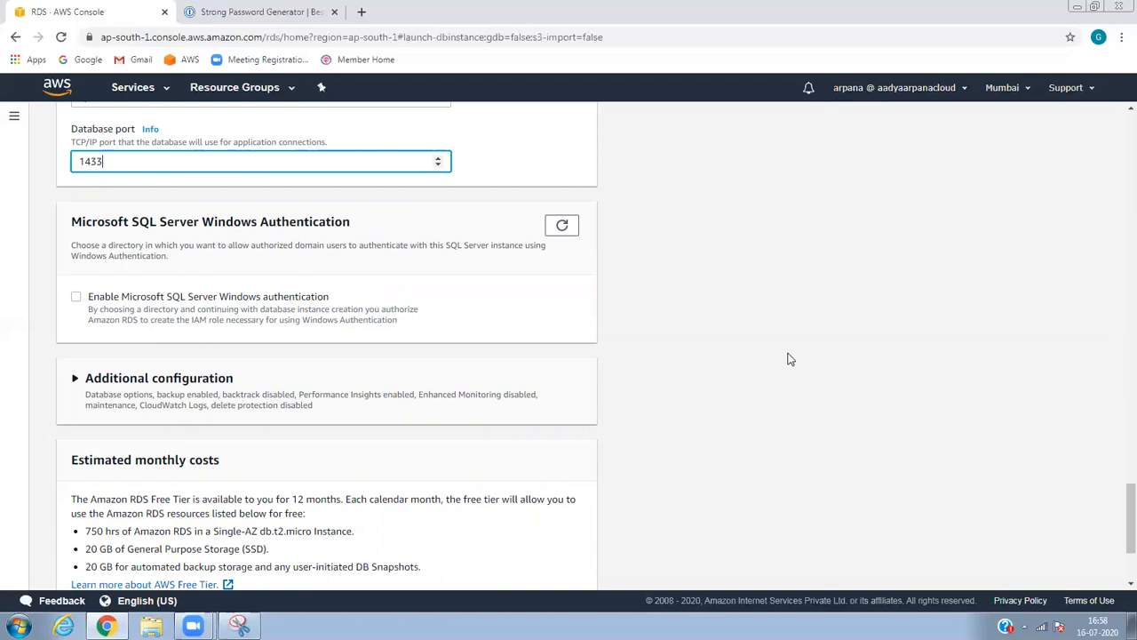
scroll(1118, 515, "down", 2)
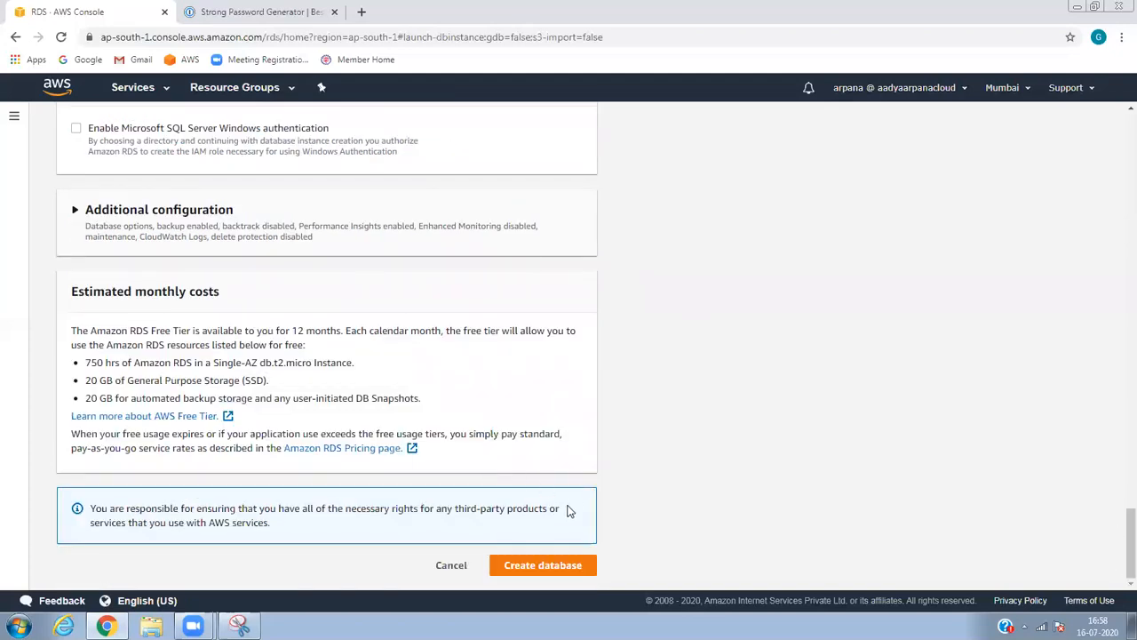
left_click(538, 569)
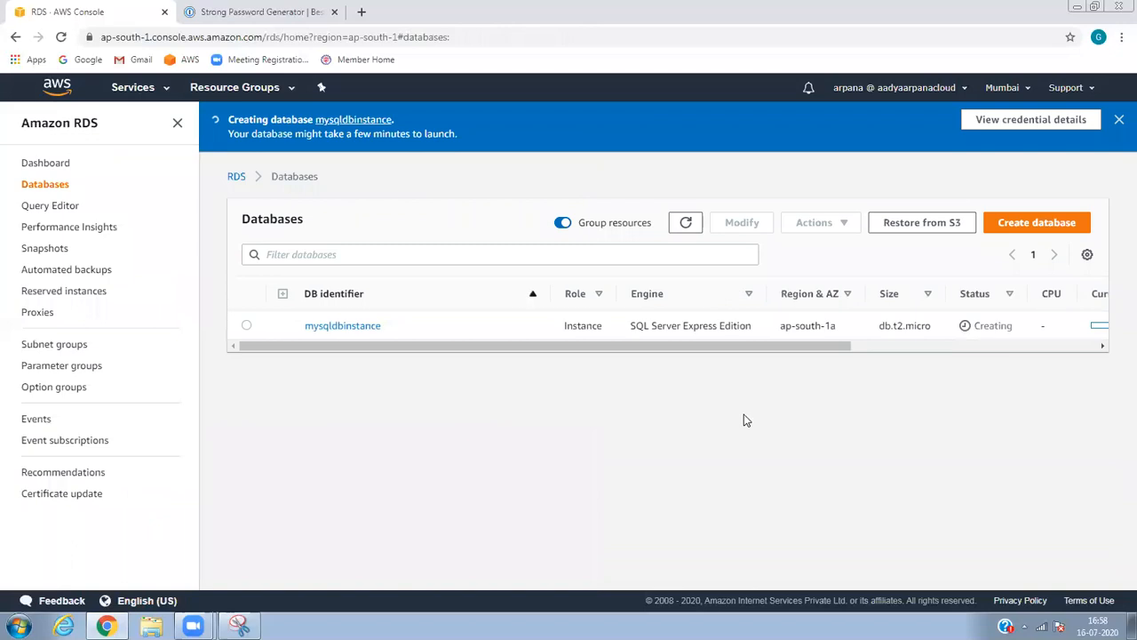
Refresh the Databases list to check mysqldbinstance's Creating status.
left_click(689, 223)
left_click(688, 222)
left_click(684, 223)
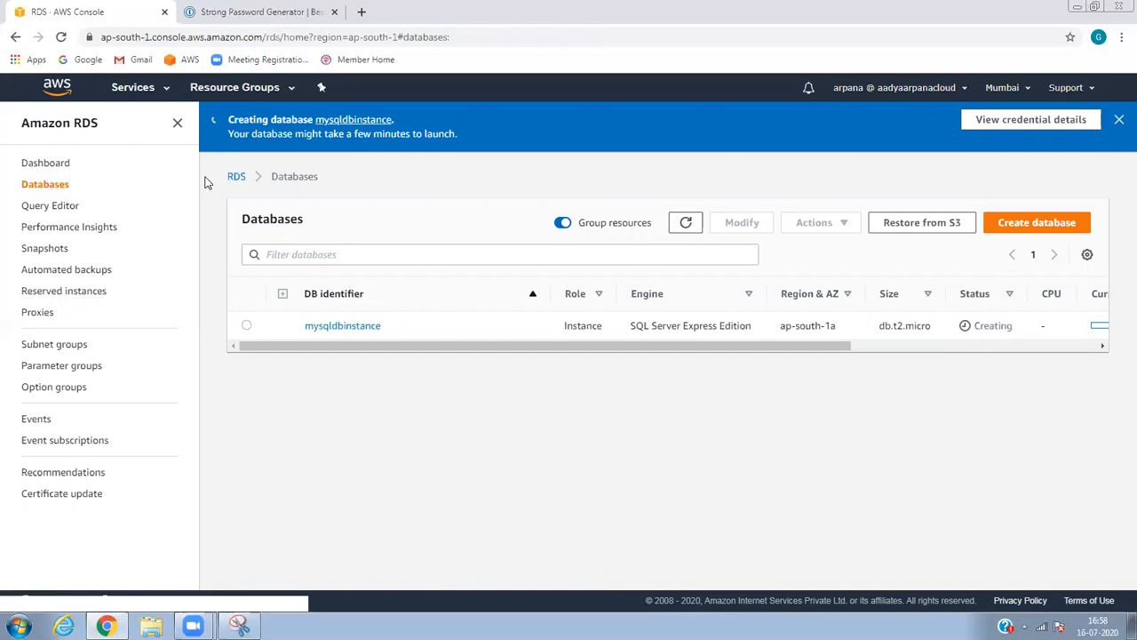
Go to the EC2 console's running instances and begin launching a new instance.
left_click(133, 88)
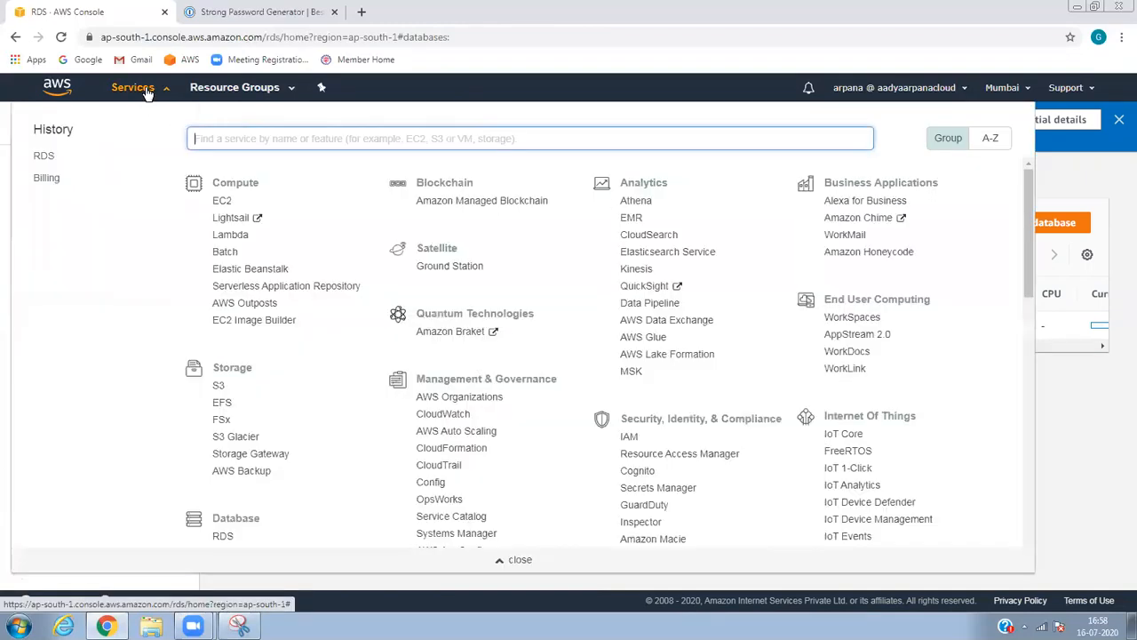
left_click(222, 200)
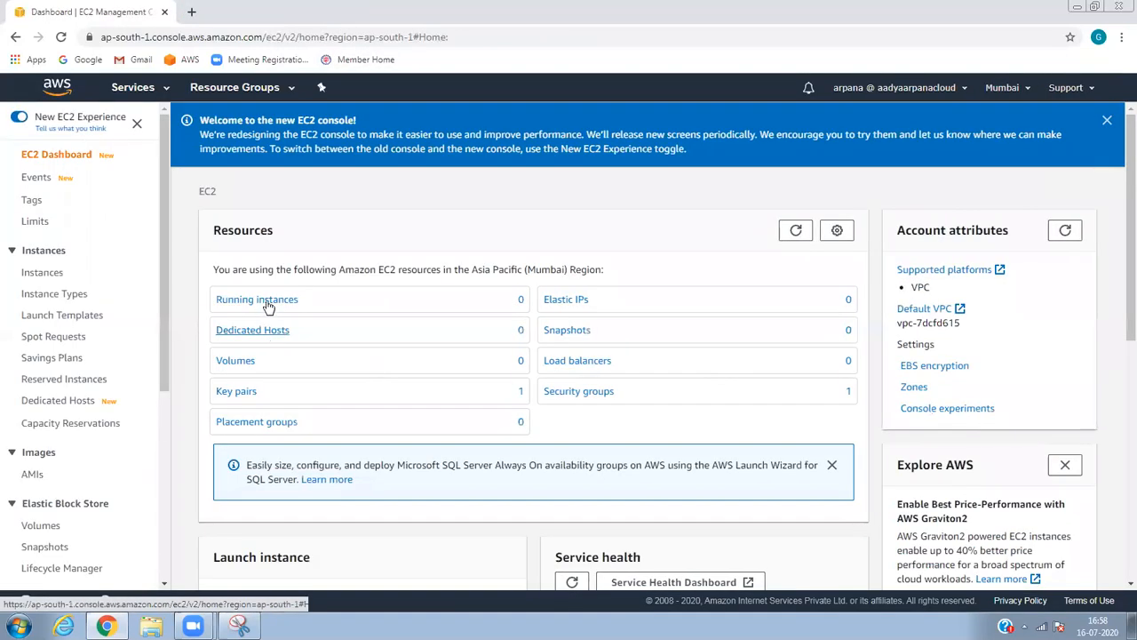
left_click(269, 302)
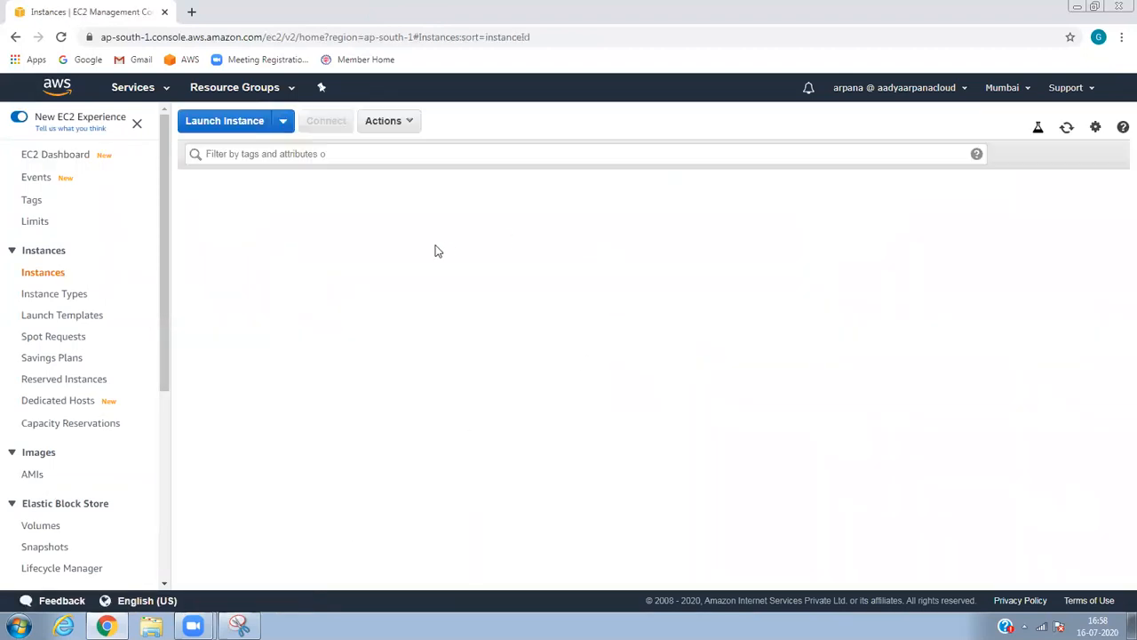
left_click(254, 126)
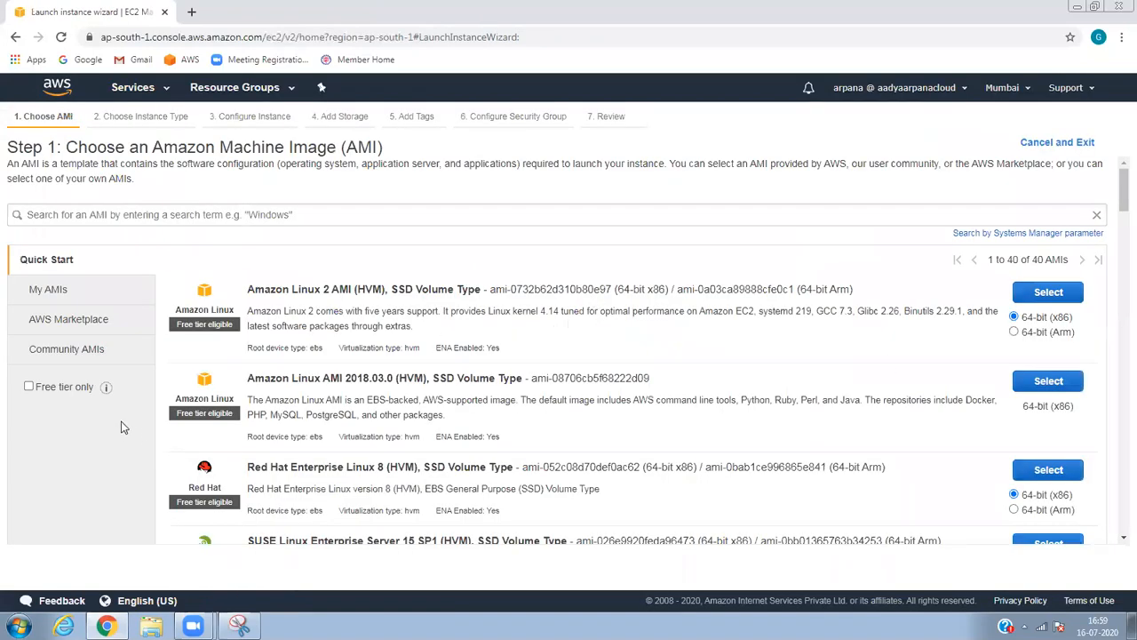
Choose the free-tier Microsoft Windows Server 2019 Base image and keep the t2.micro instance type.
left_click(30, 386)
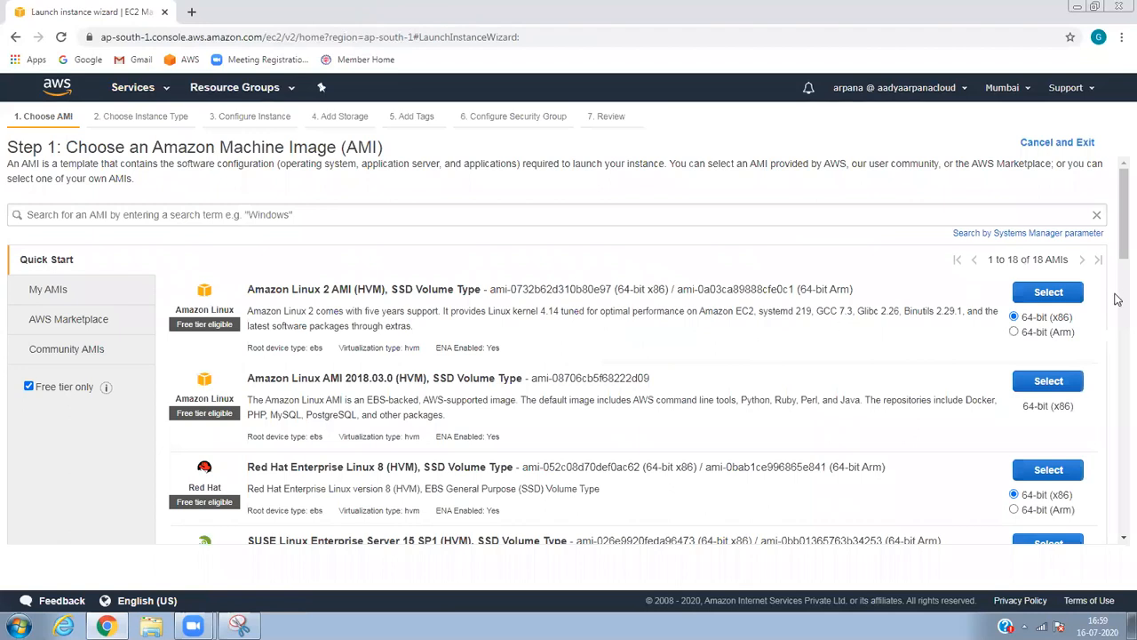
left_click_drag(1121, 257, 1118, 367)
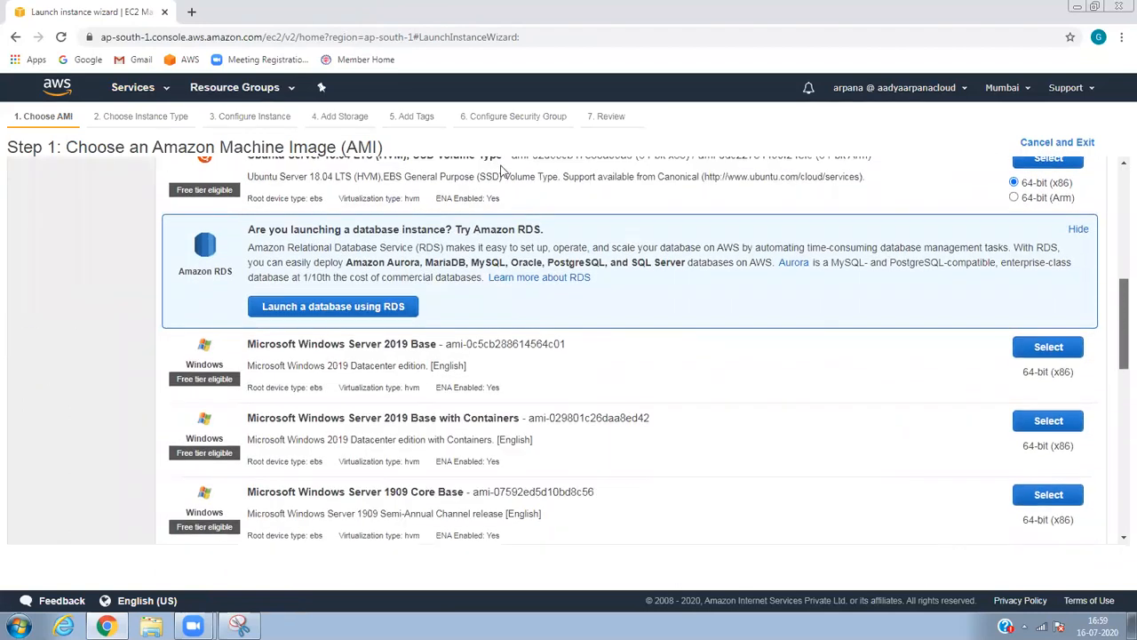
left_click_drag(307, 347, 410, 355)
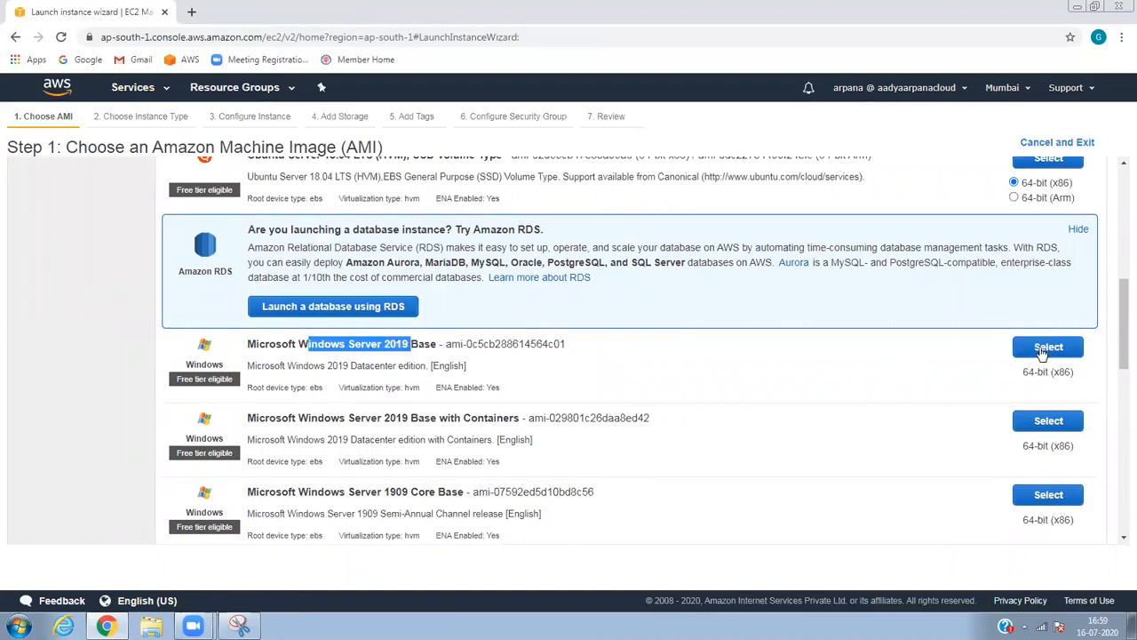
left_click(1046, 347)
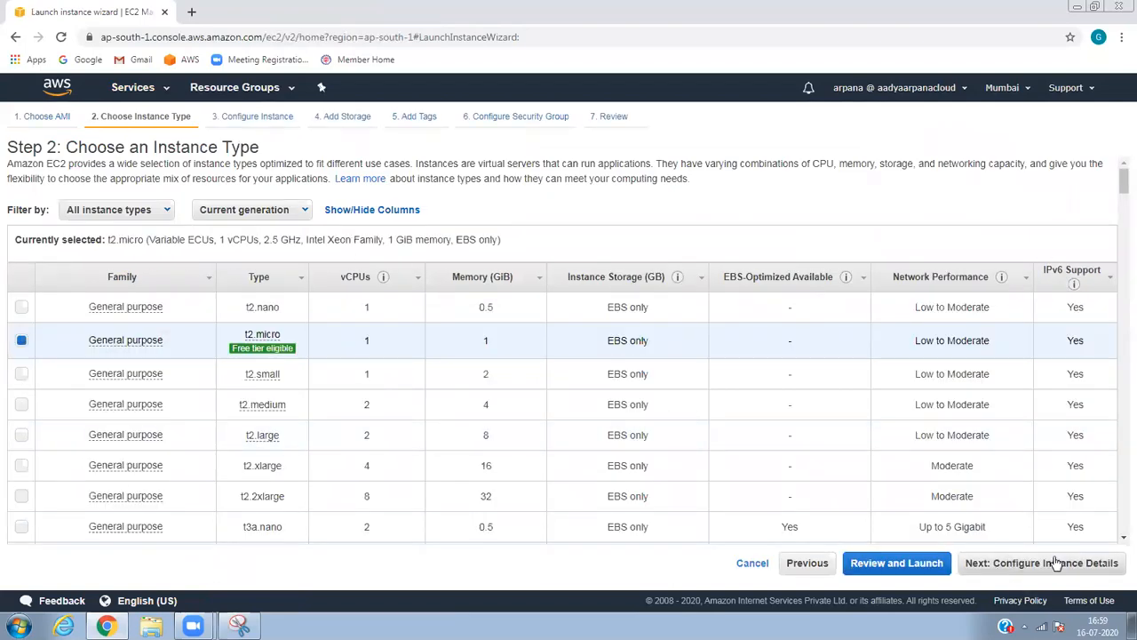
left_click(1051, 565)
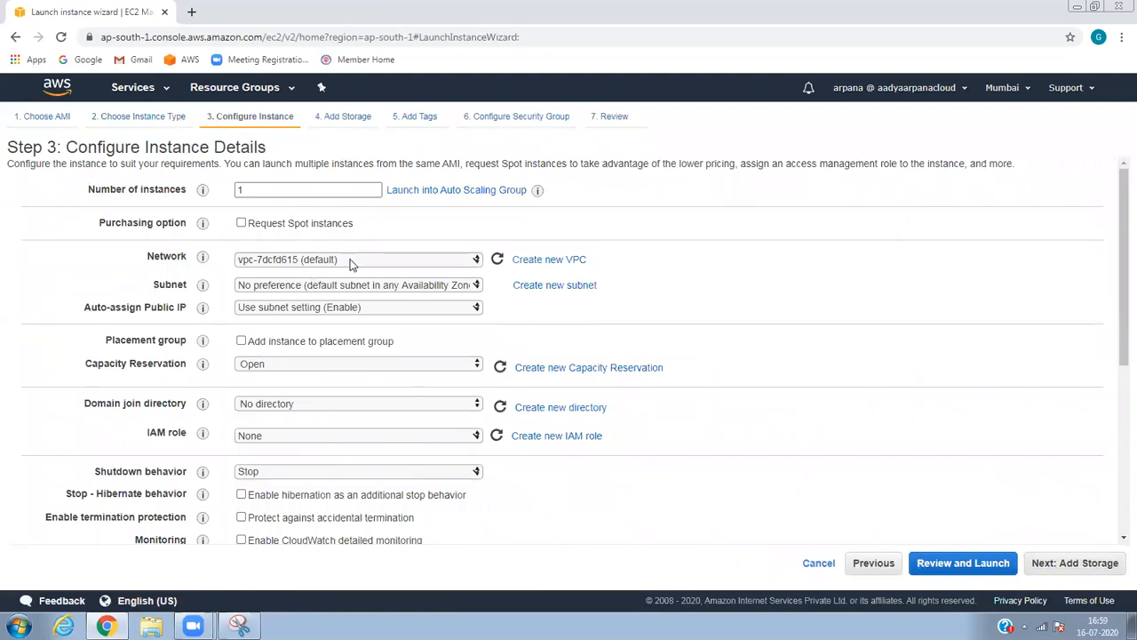
Use the default network and subnet-140f097c (ap-south-1a), enable public IP, set capacity reservation to None.
left_click(350, 261)
left_click(343, 298)
left_click(343, 290)
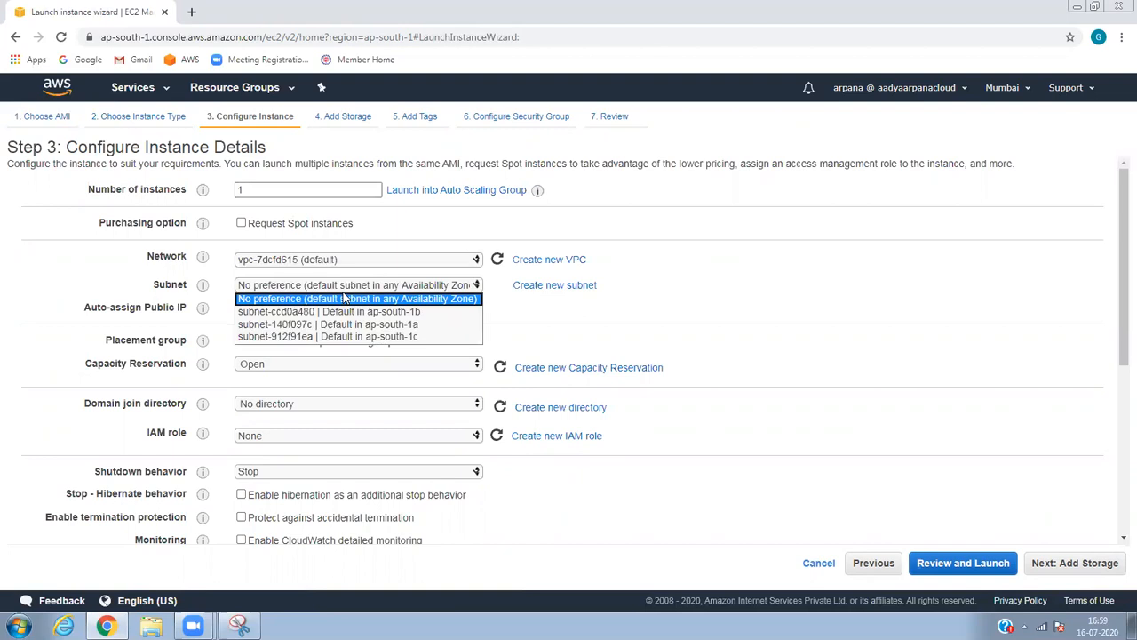
left_click(358, 324)
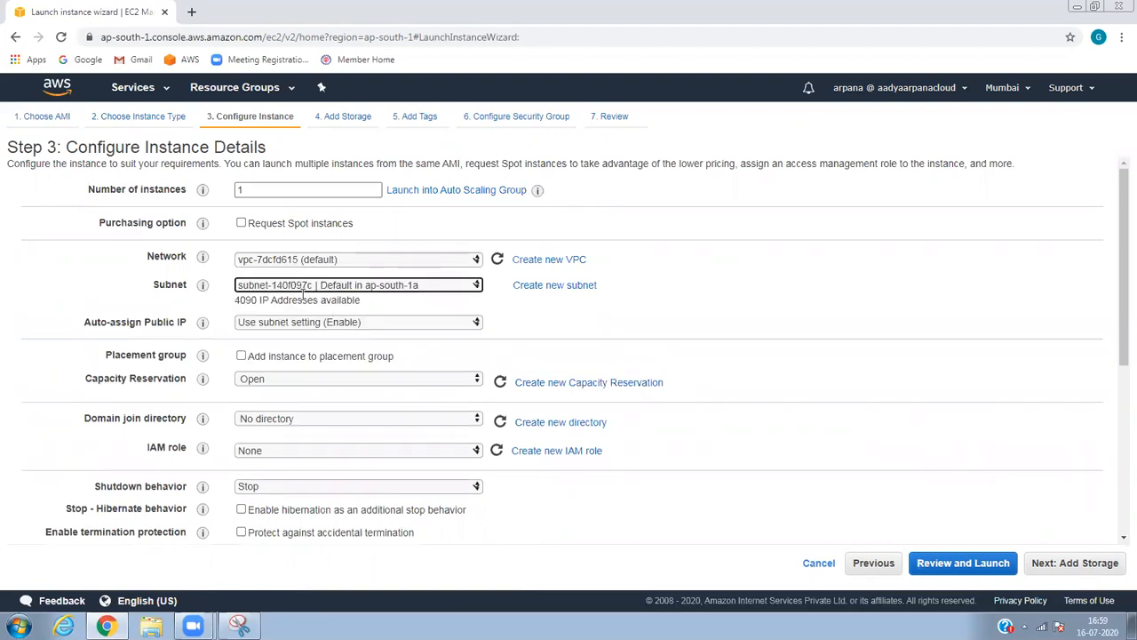
left_click(298, 324)
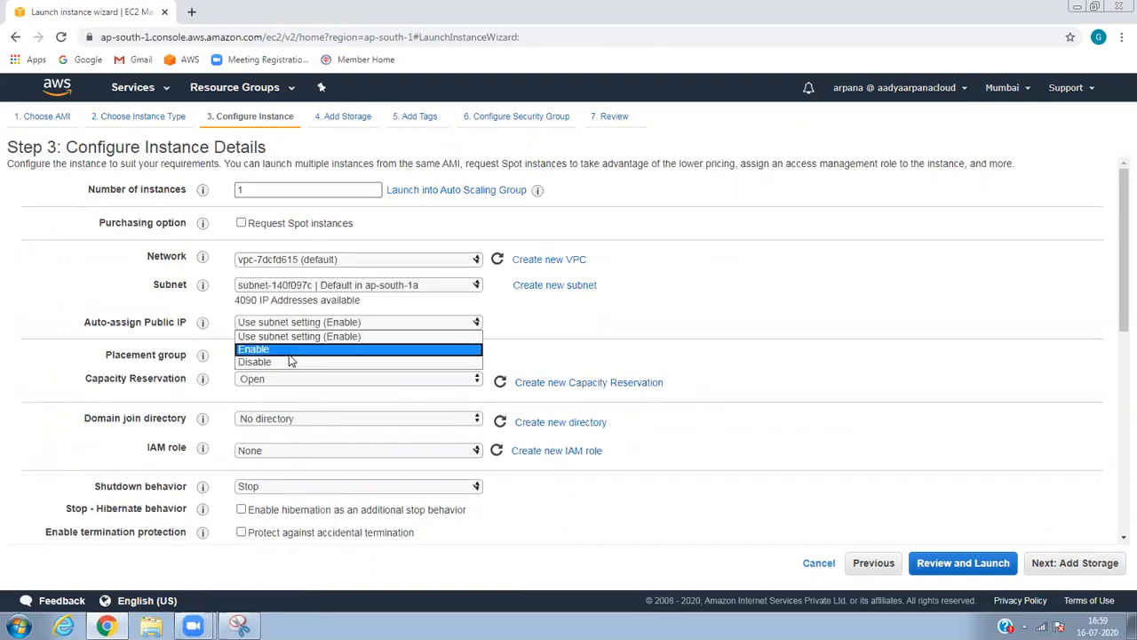
left_click(291, 346)
left_click_drag(303, 380, 310, 386)
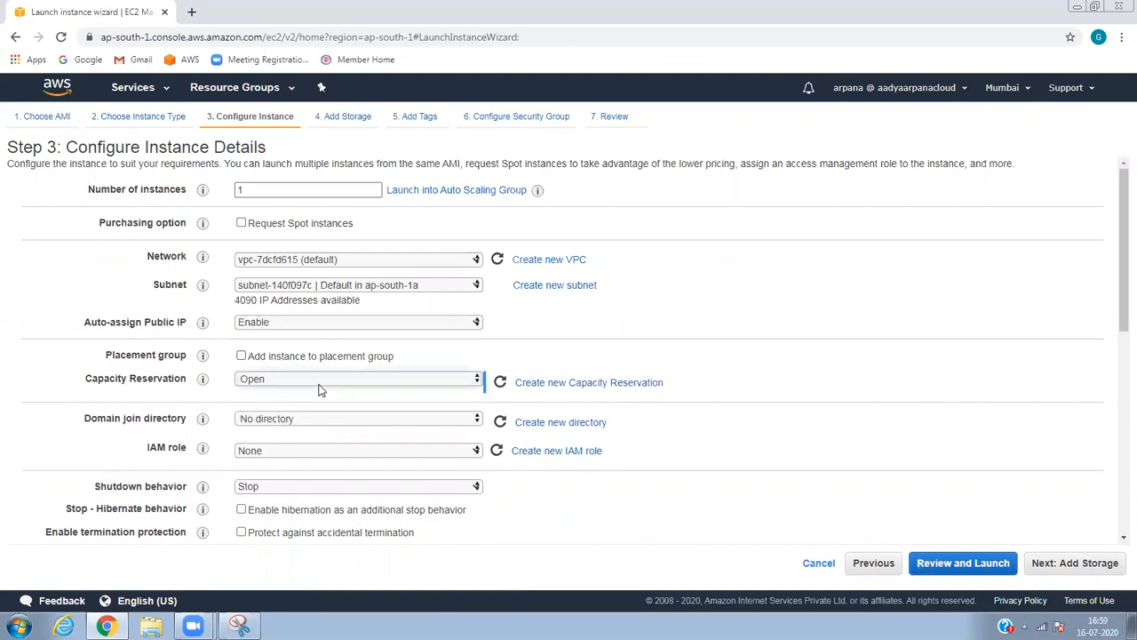
left_click(310, 387)
left_click(277, 466)
left_click_drag(1119, 251, 1110, 447)
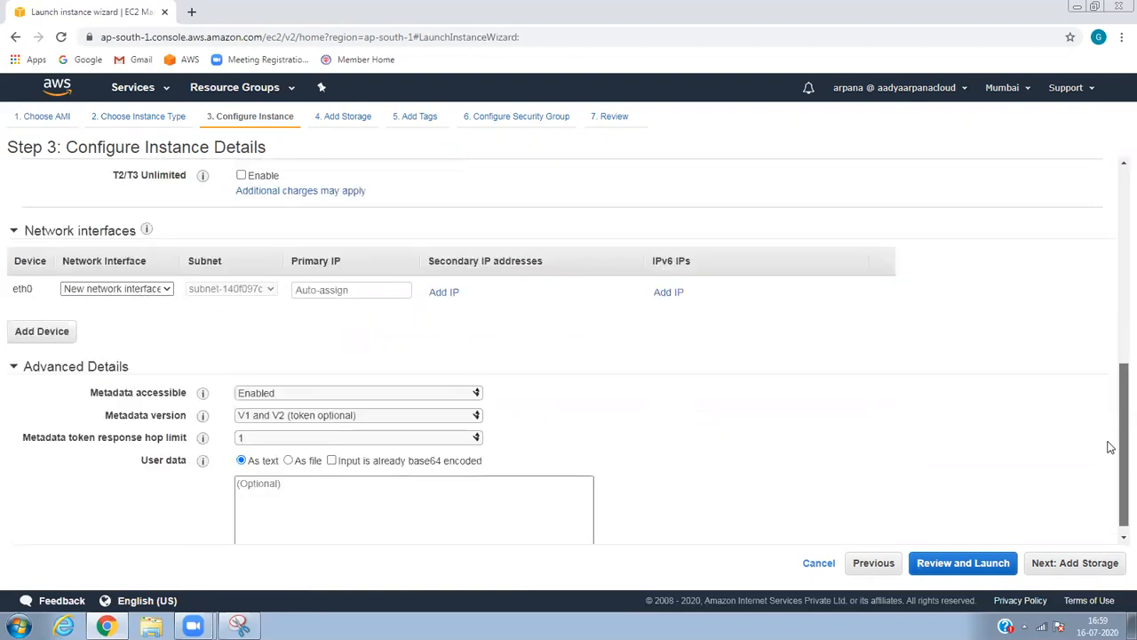
left_click(1087, 562)
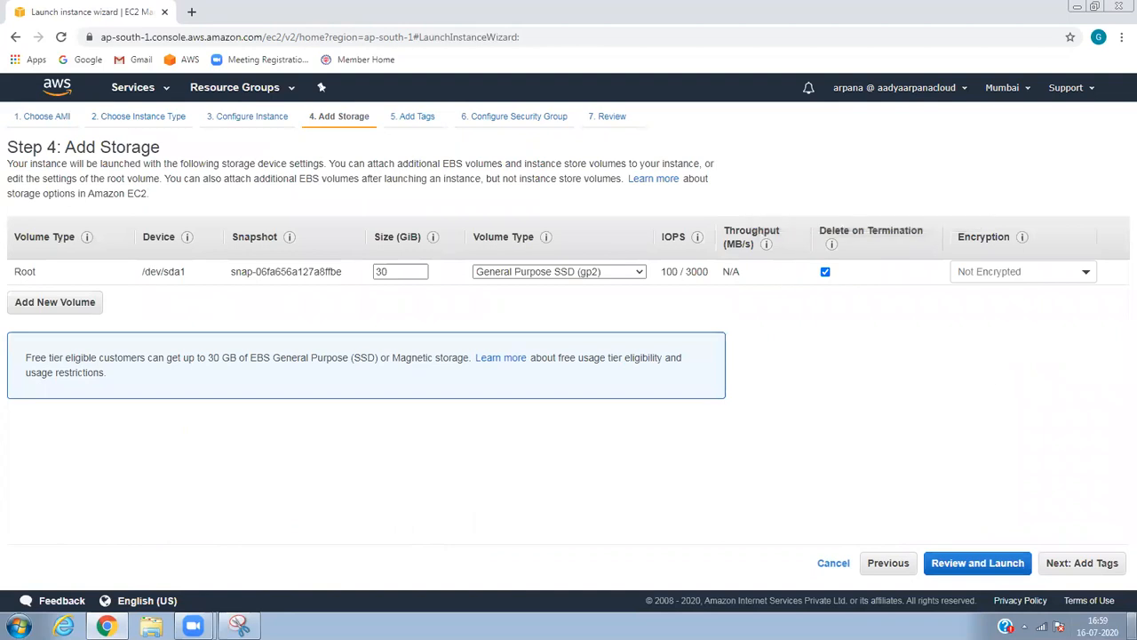
Tag the instance with key Name and value SQL Server.
left_click(1099, 563)
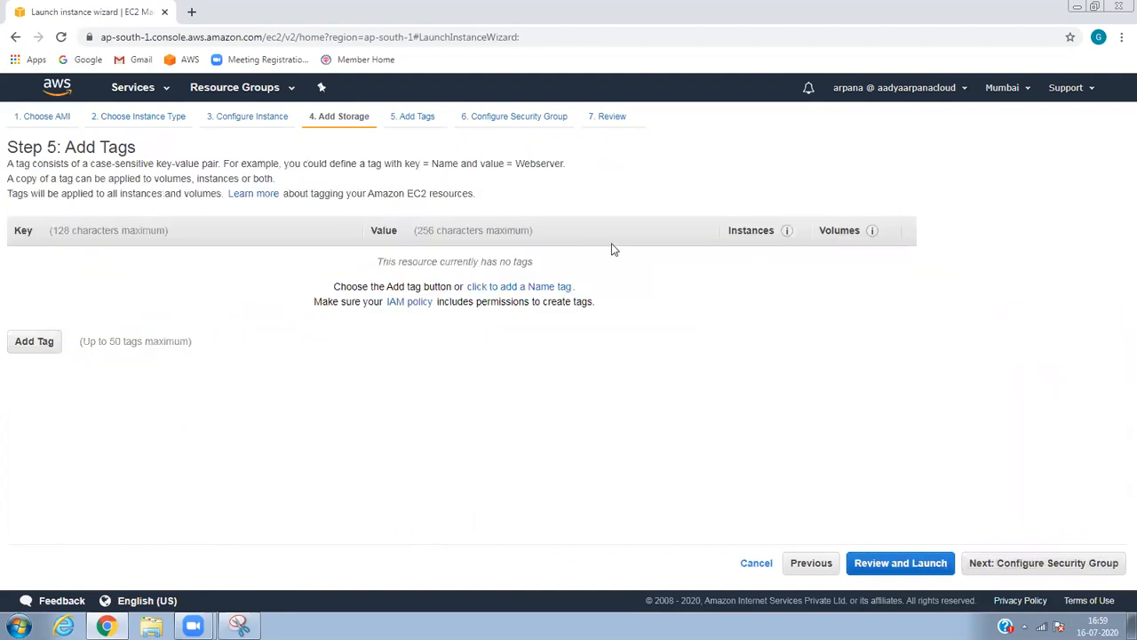
left_click(35, 341)
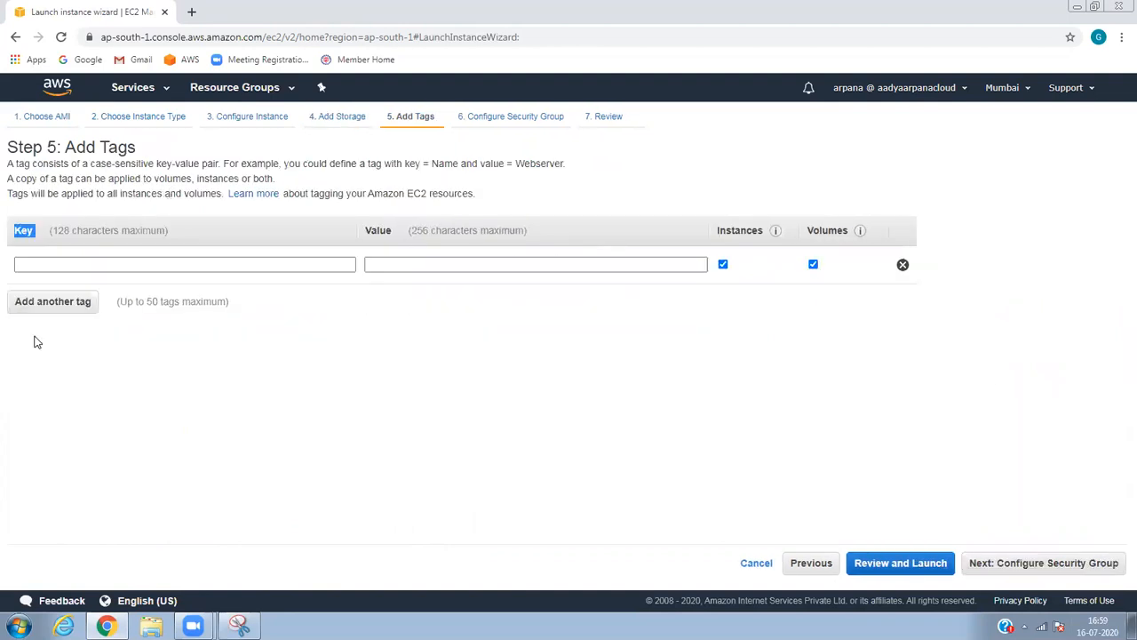
left_click(103, 266)
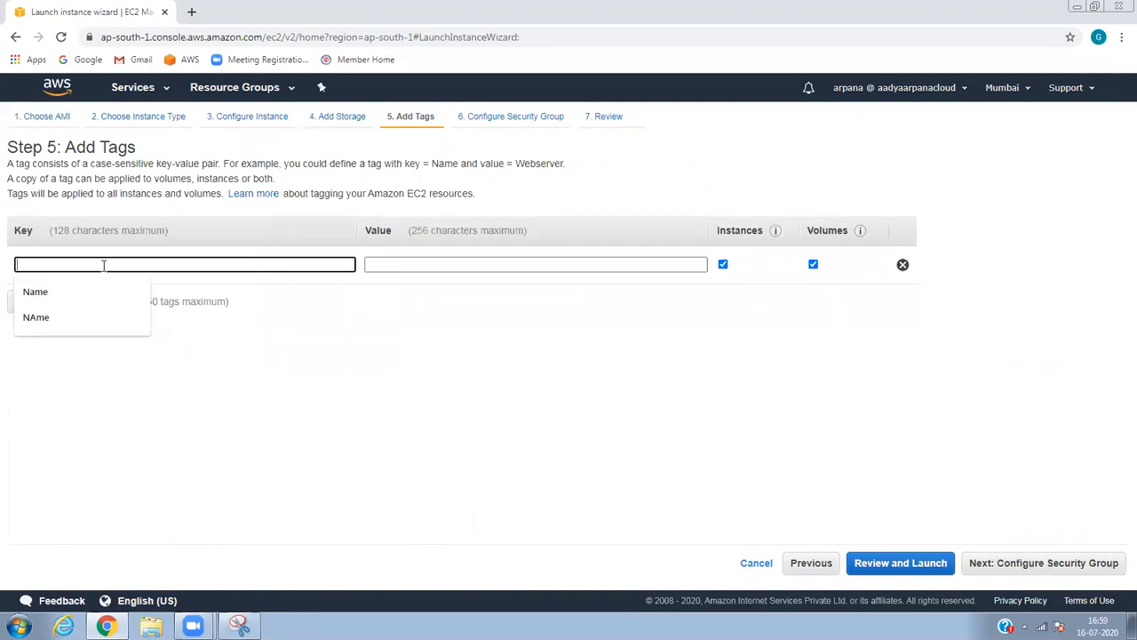
type("Name")
key("Tab")
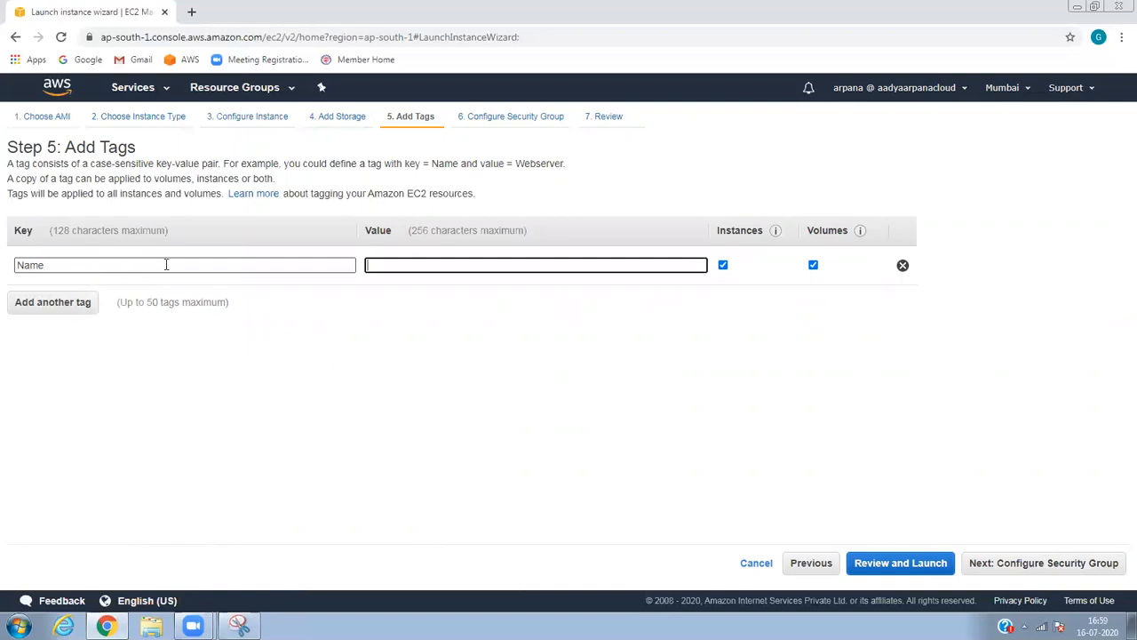
left_click(437, 263)
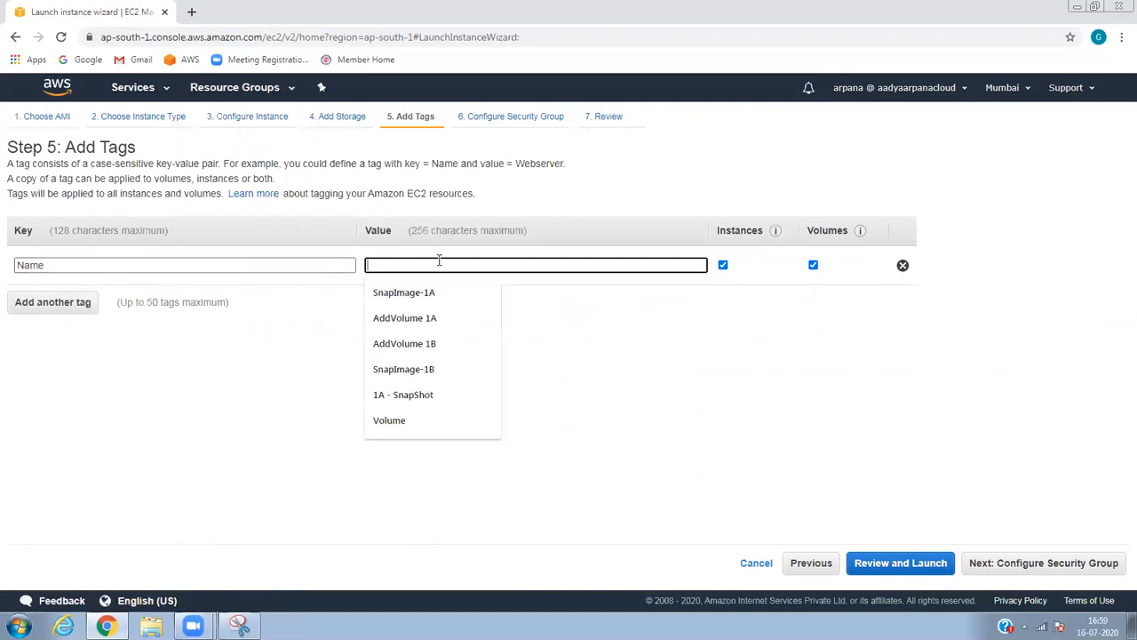
type("SQL Server")
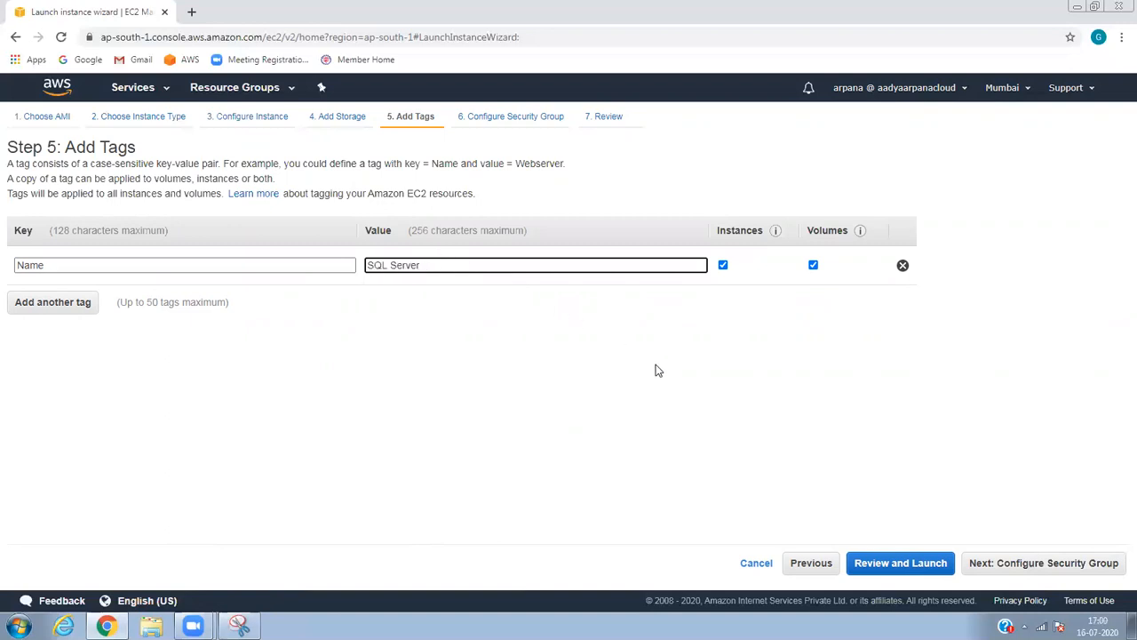
left_click(987, 563)
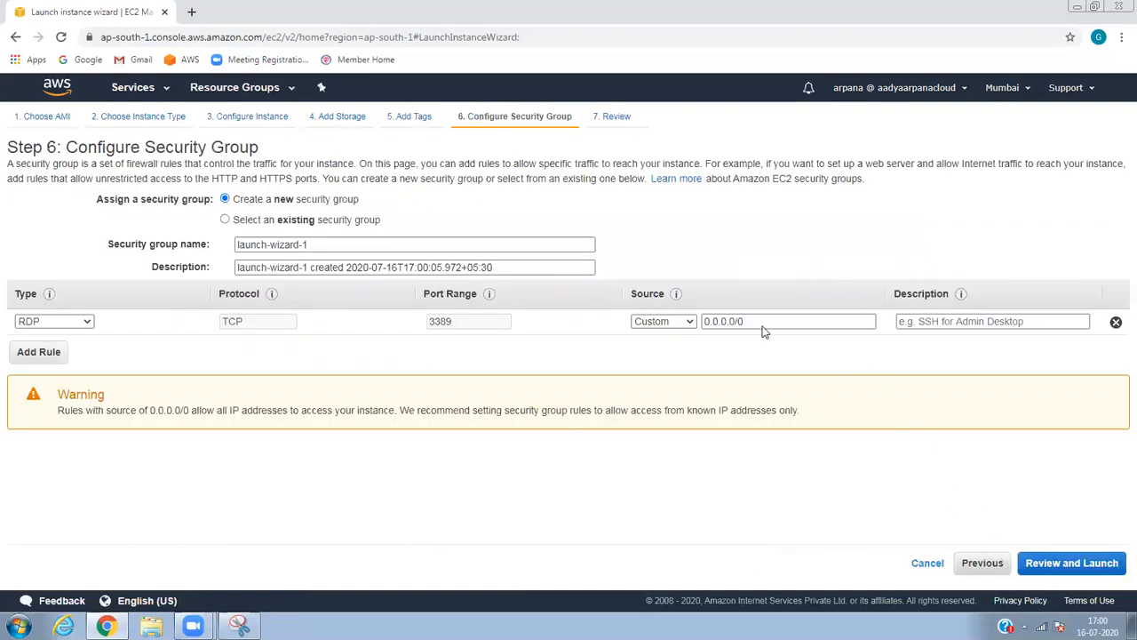
Reuse the existing default security group sg-9ef852fb and review the launch settings.
double_click(293, 222)
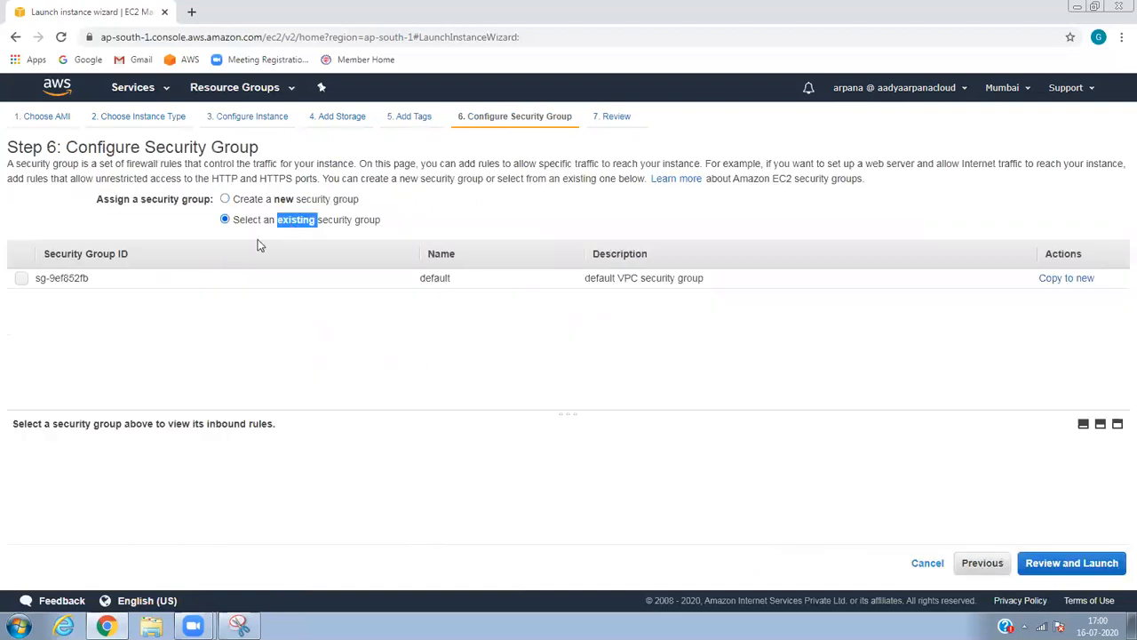
left_click(21, 279)
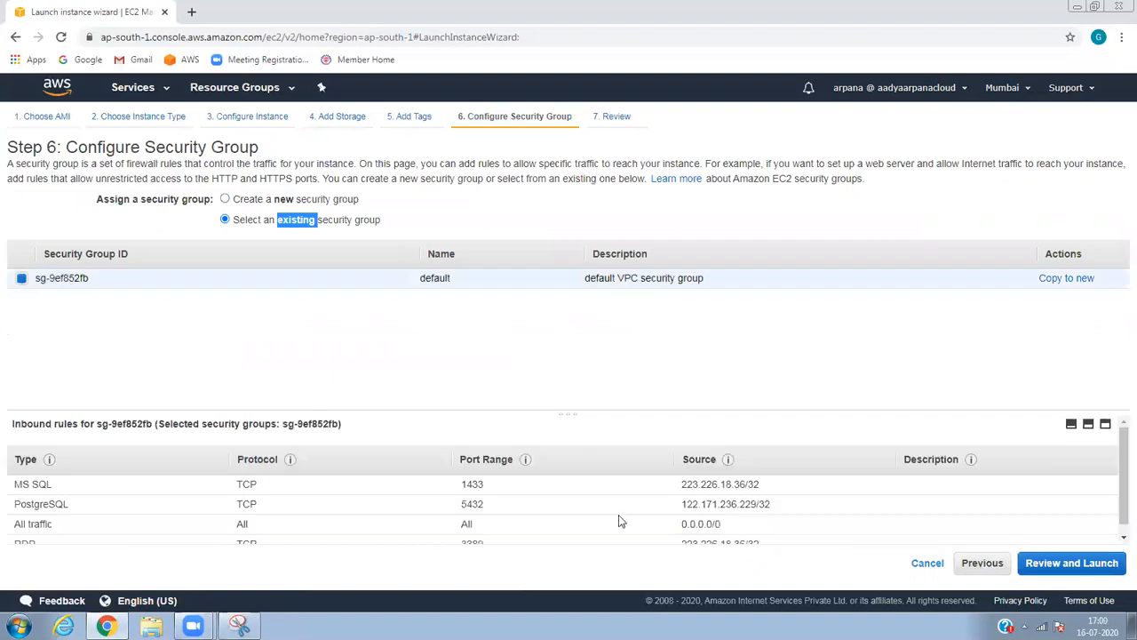
left_click(1083, 569)
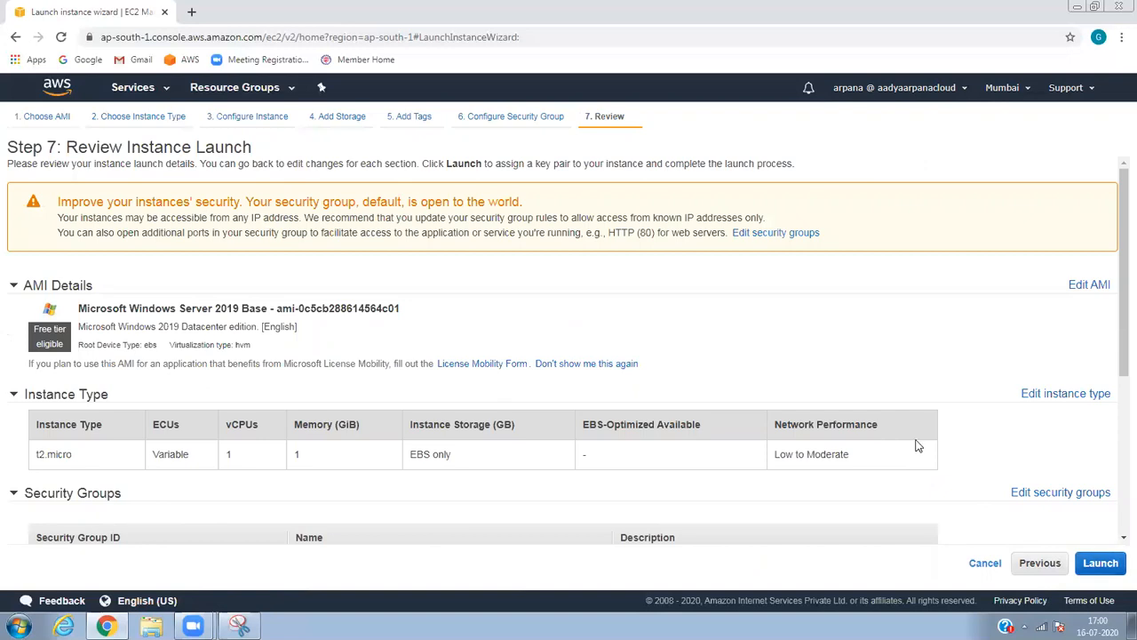
Launch the instance with key pair AWSKeypair and open the new pending instance.
left_click(1101, 562)
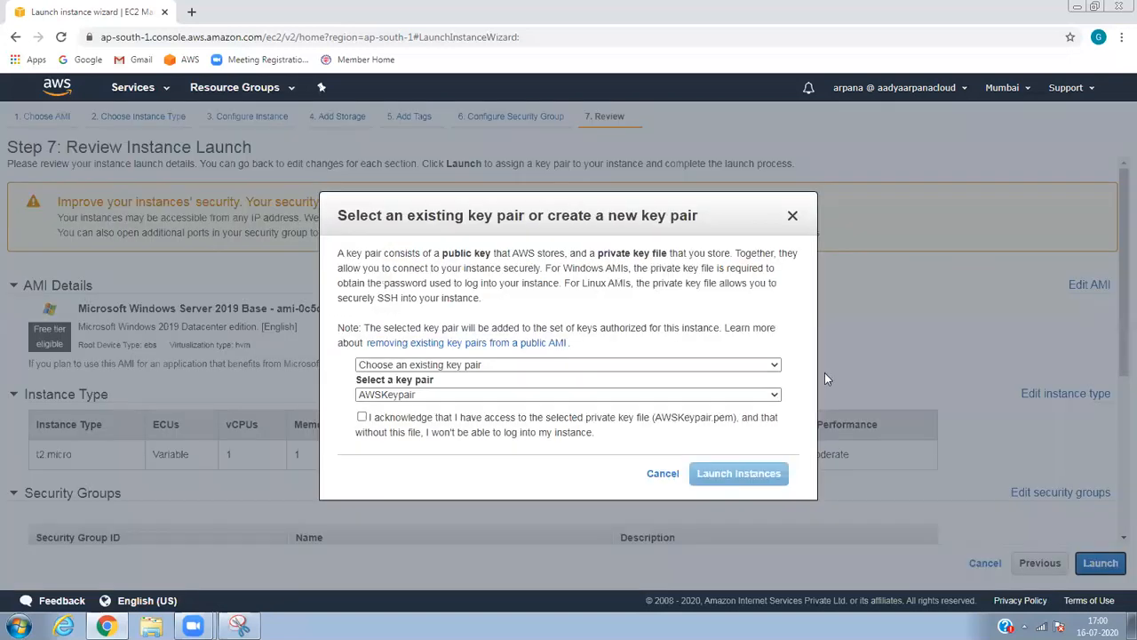
left_click(460, 400)
left_click(461, 402)
left_click(445, 418)
left_click(693, 473)
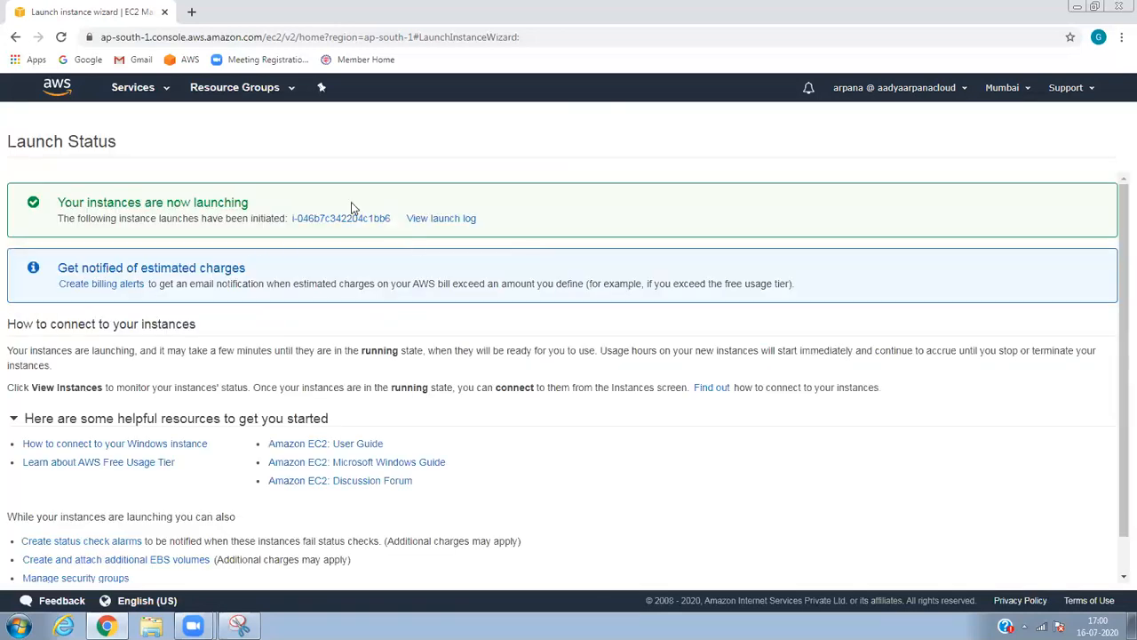
left_click(342, 220)
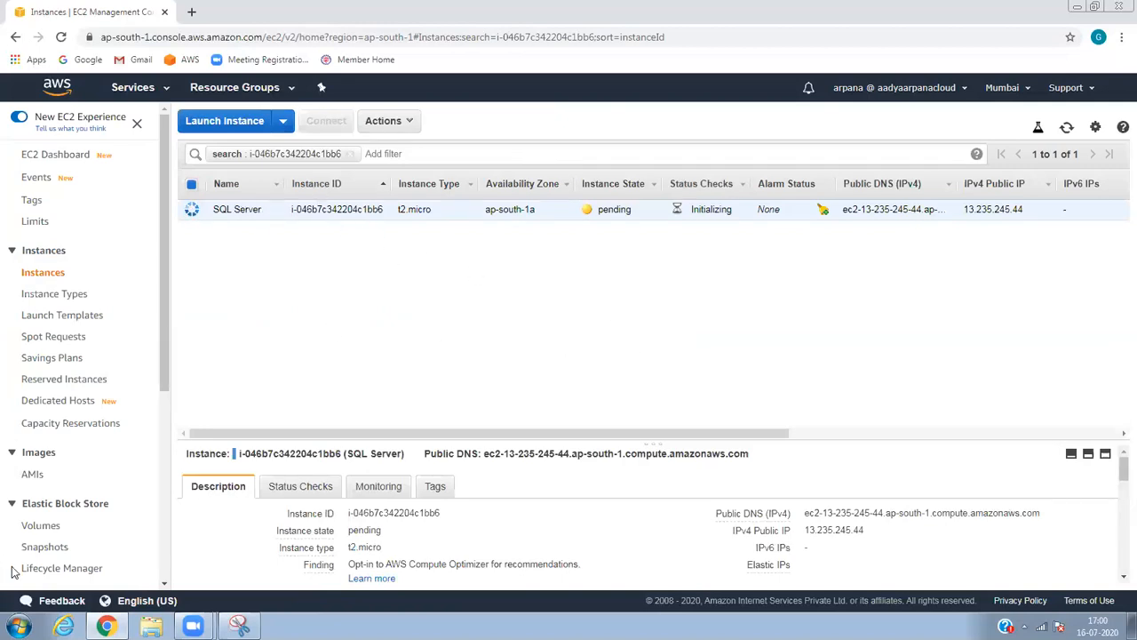
left_click(151, 626)
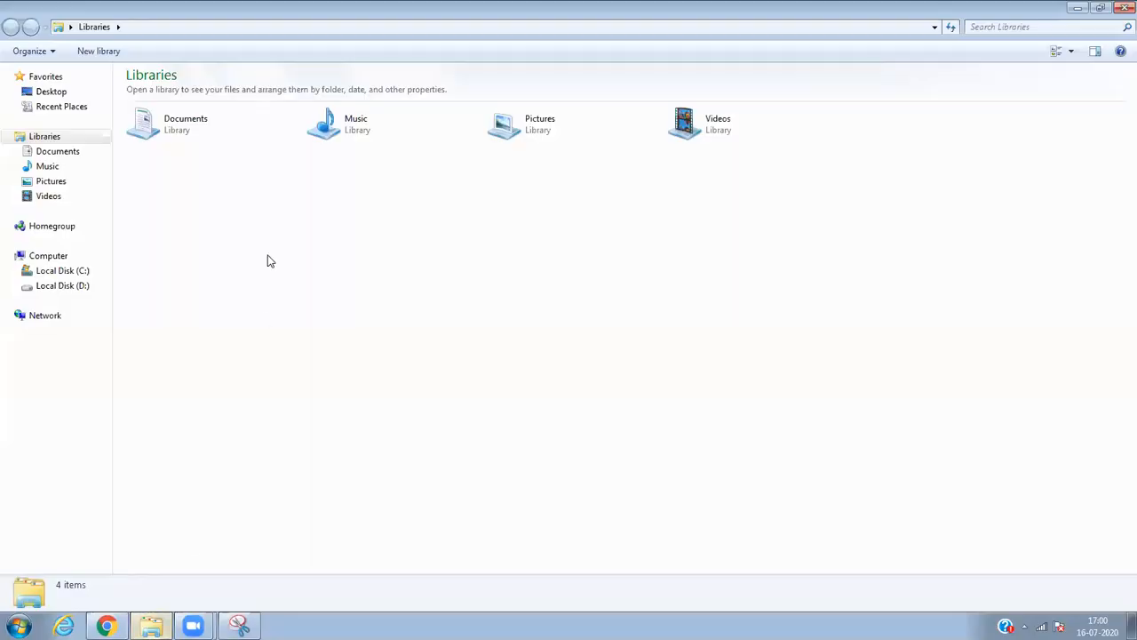
Inspect the file properties of the SSMS-Setup-ENU installer in the Downloads folder.
left_click(16, 152)
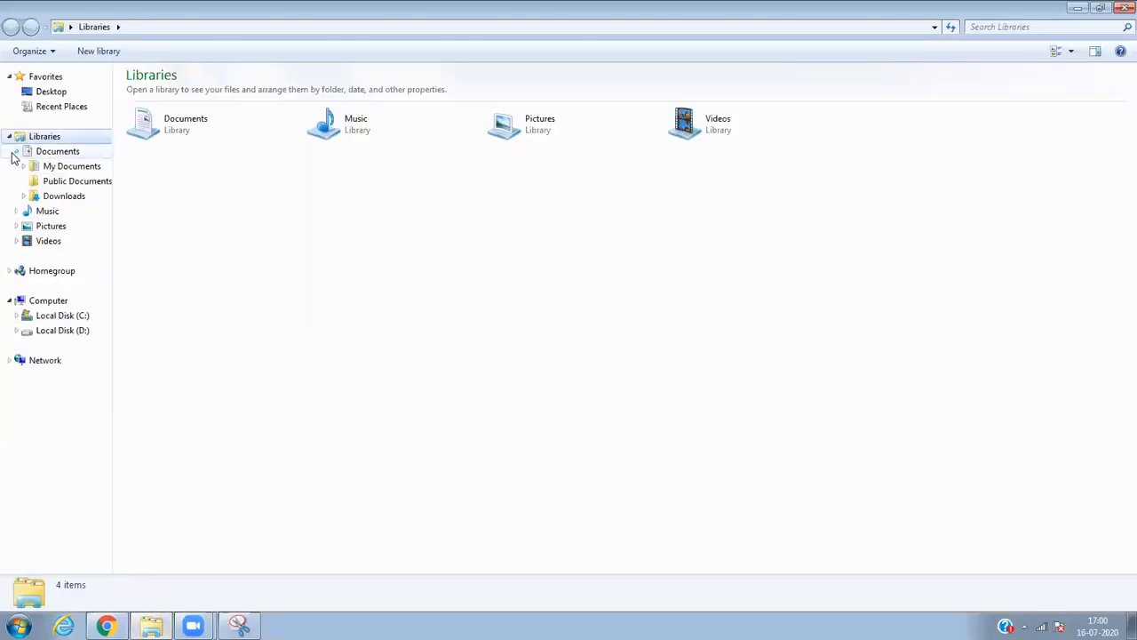
left_click(55, 211)
left_click(67, 196)
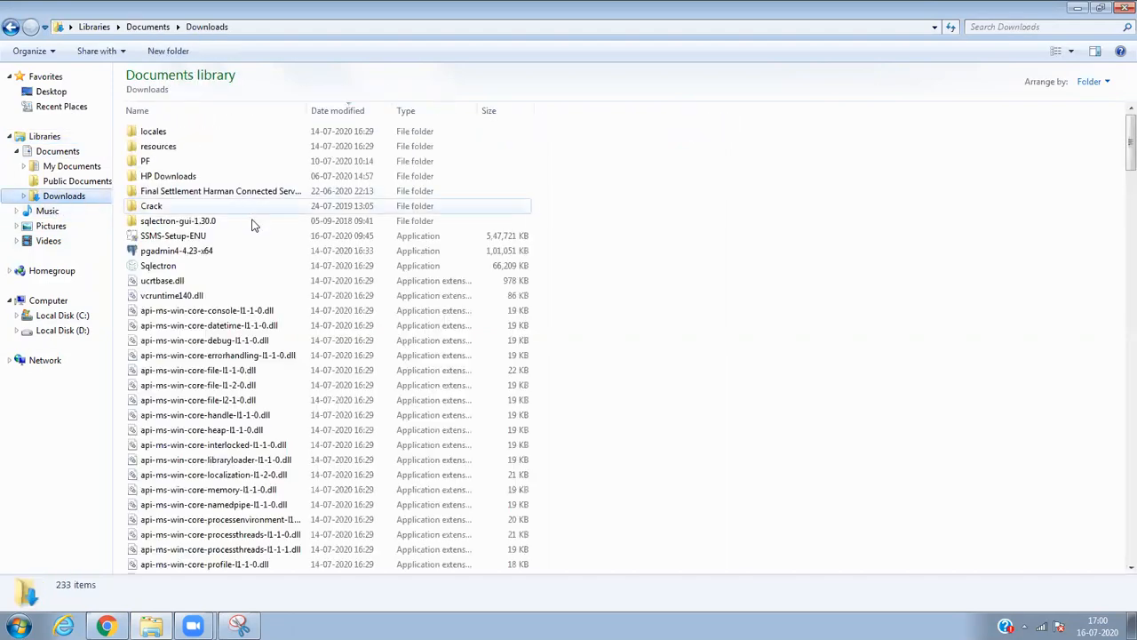
left_click(191, 236)
right_click(201, 237)
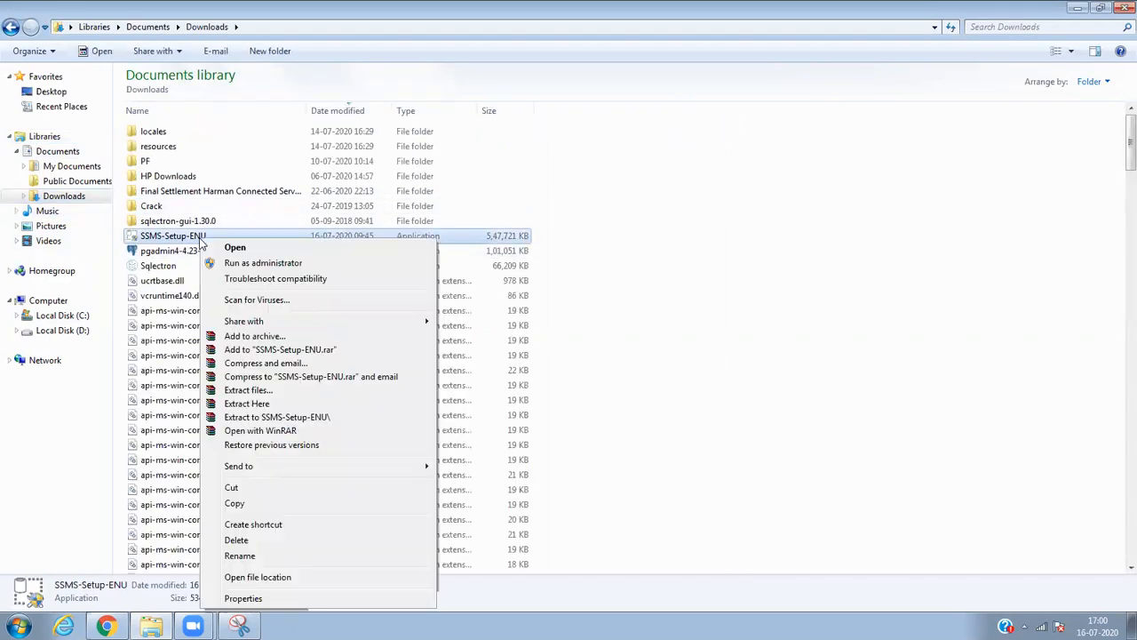
left_click(271, 598)
left_click(400, 591)
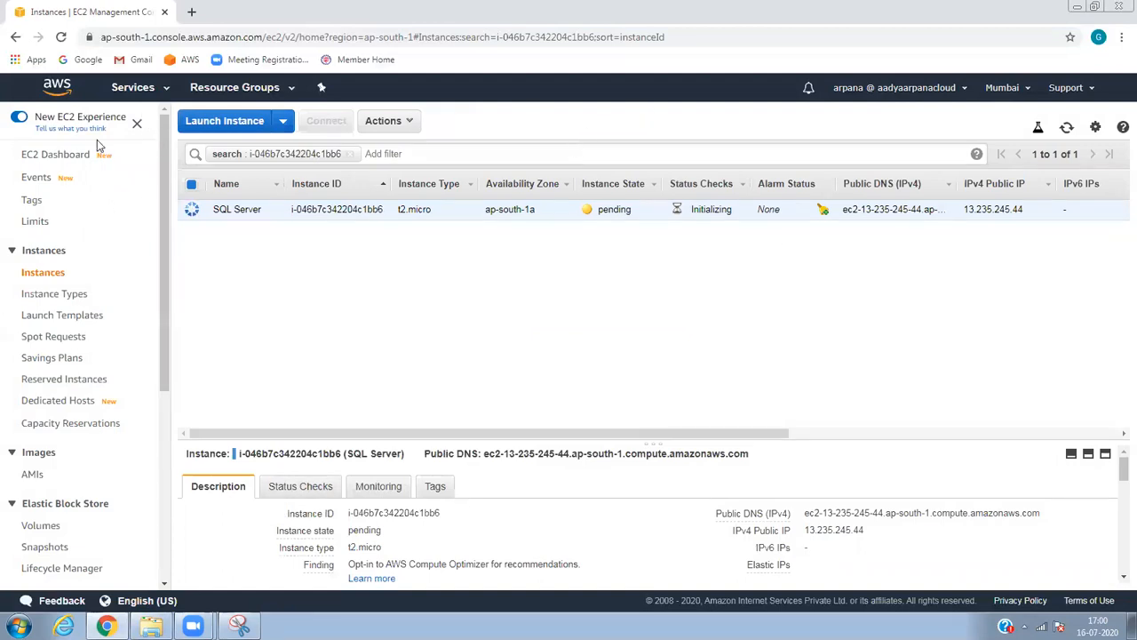
Show the inbound rules of the default security group.
left_click(161, 401)
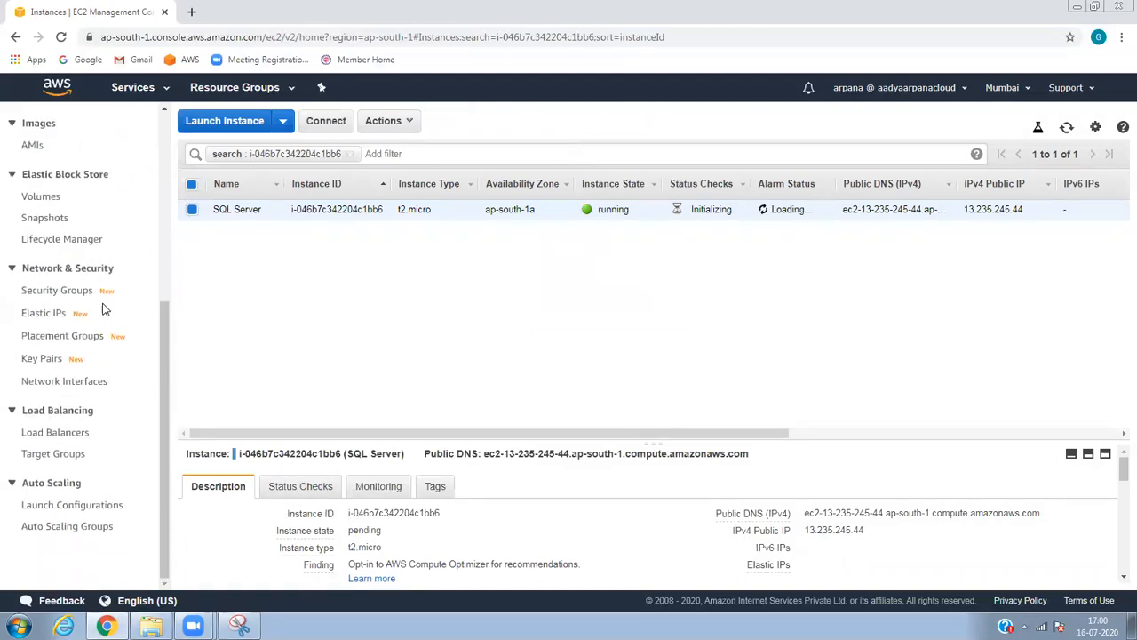
left_click(78, 293)
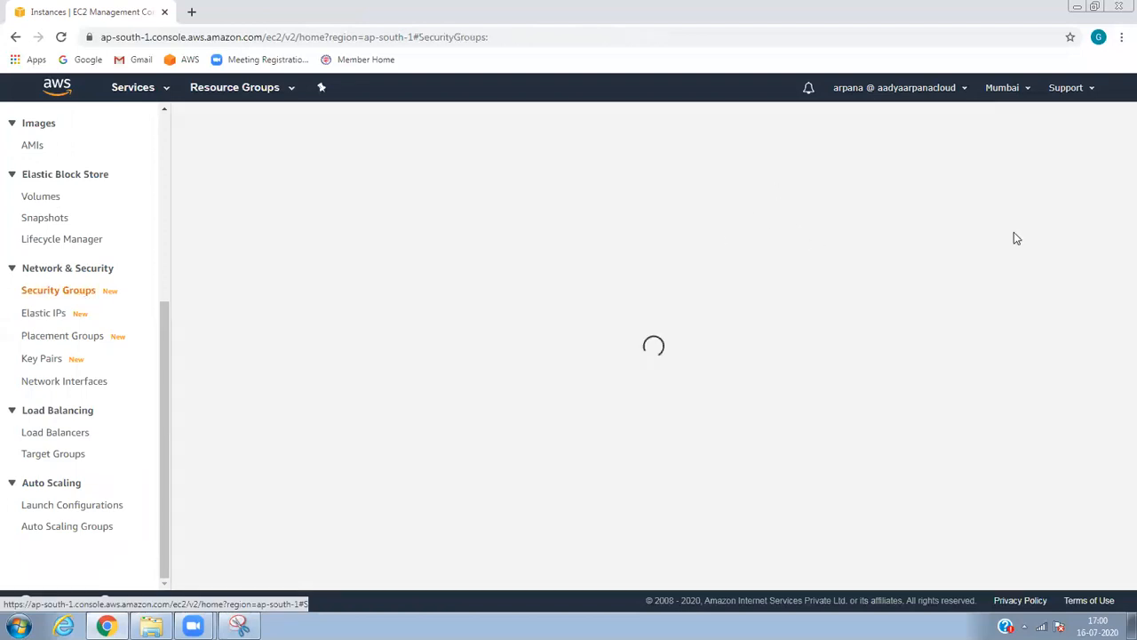
left_click(589, 266)
left_click(318, 576)
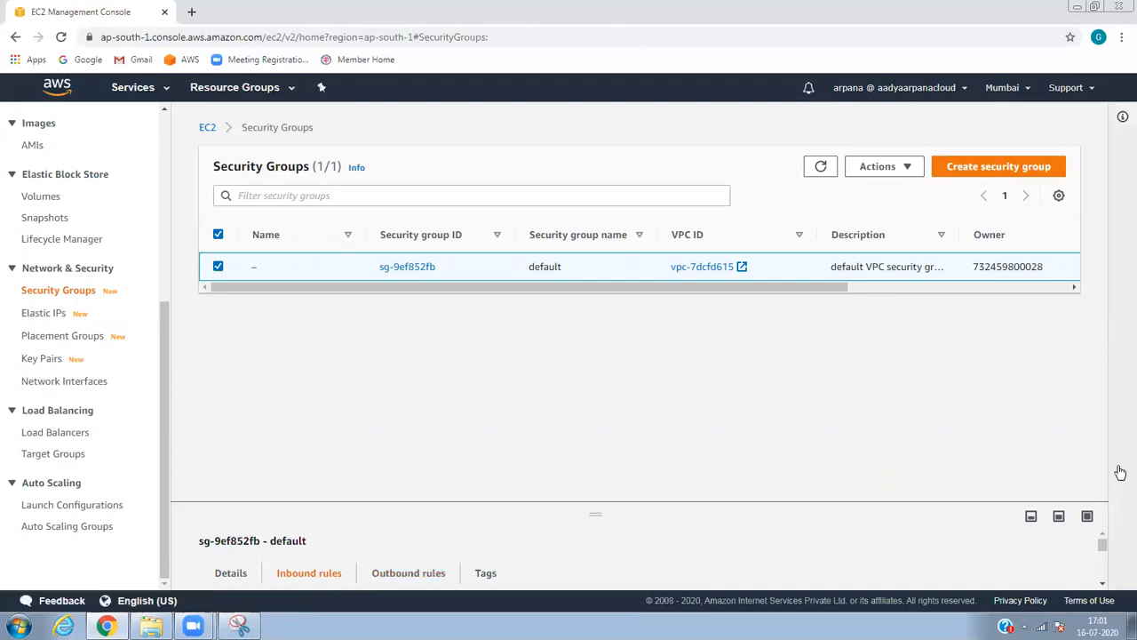
left_click_drag(1102, 543, 1104, 553)
Restrict the MSSQL and RDP sources to My IP, delete the PostgreSQL rule, and save.
left_click(1022, 533)
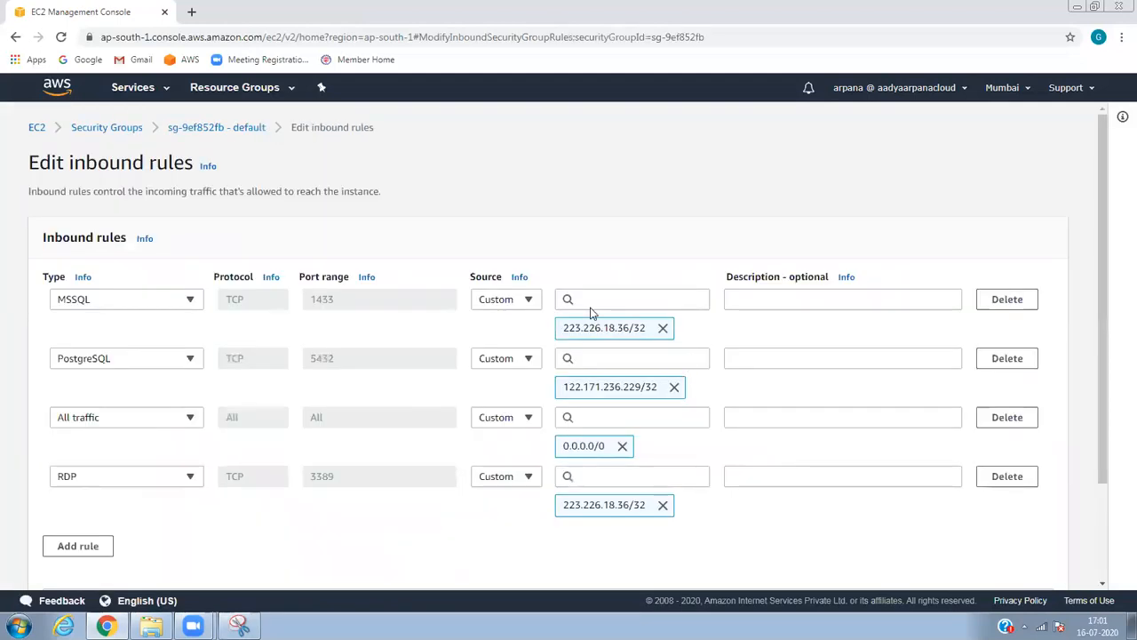
left_click(529, 300)
left_click(512, 362)
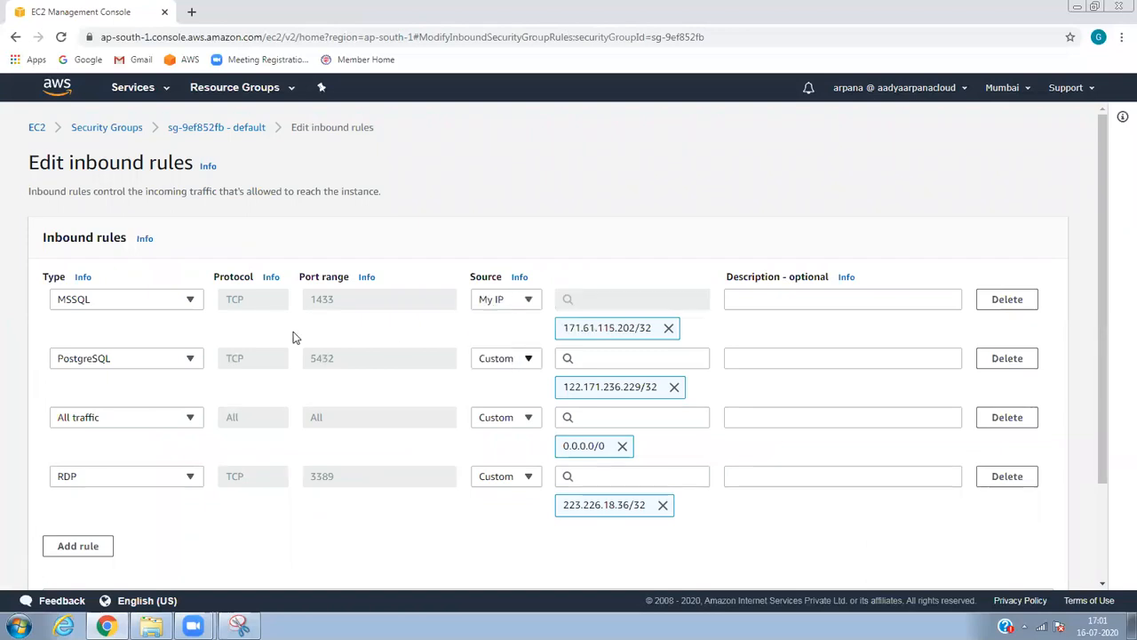
left_click(1020, 363)
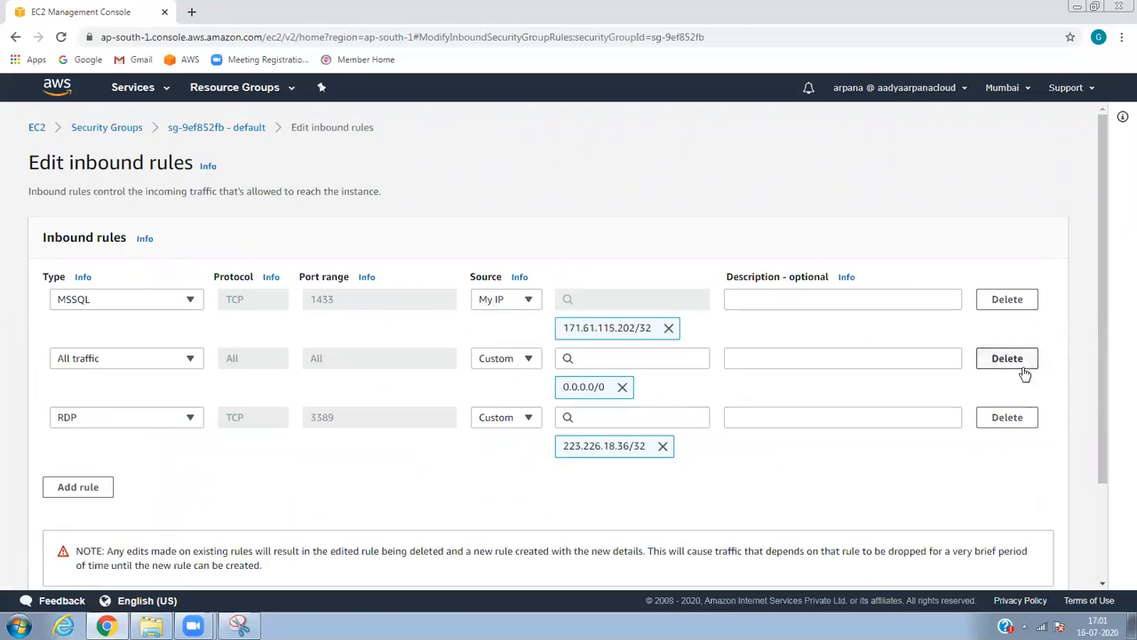
left_click(529, 417)
left_click(502, 480)
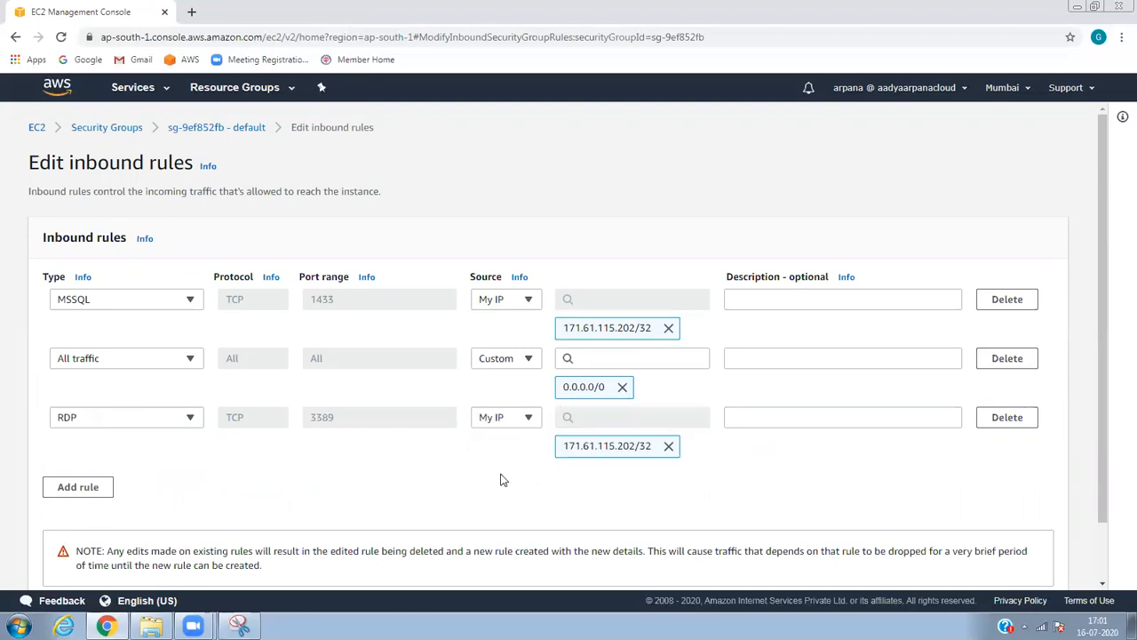
scroll(1102, 402, "down", 2)
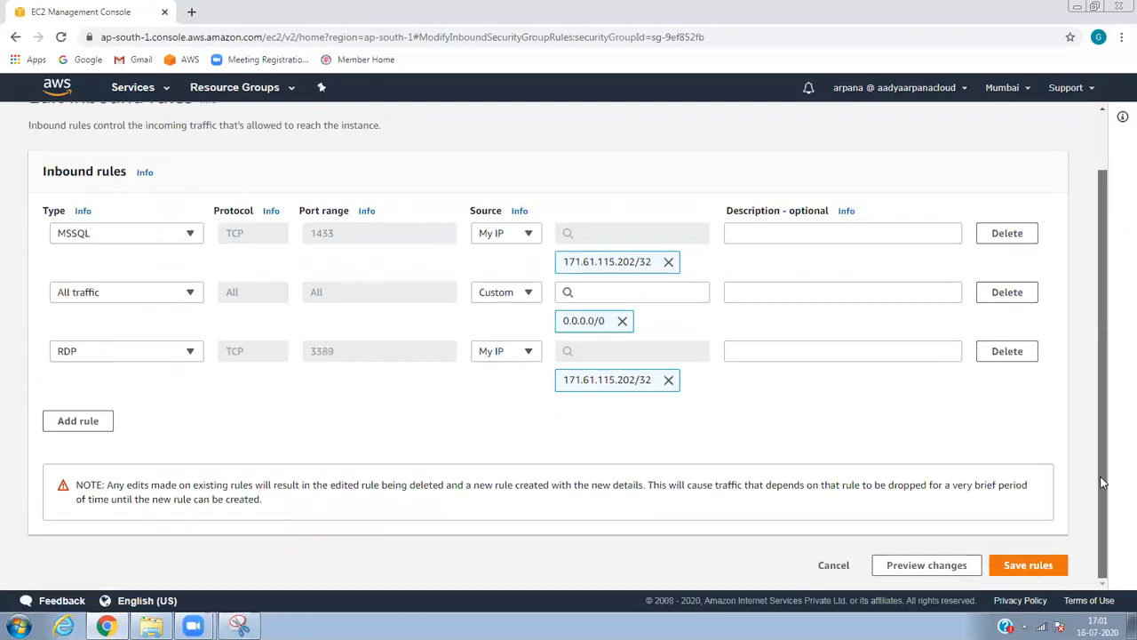
left_click(1031, 565)
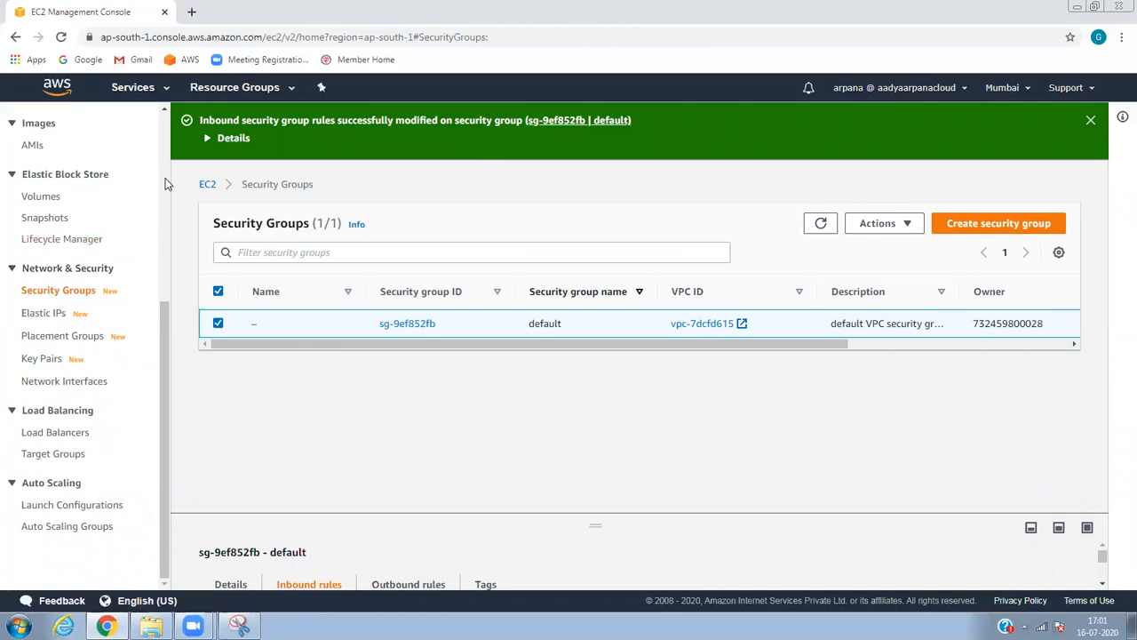
scroll(166, 183, "up", 5)
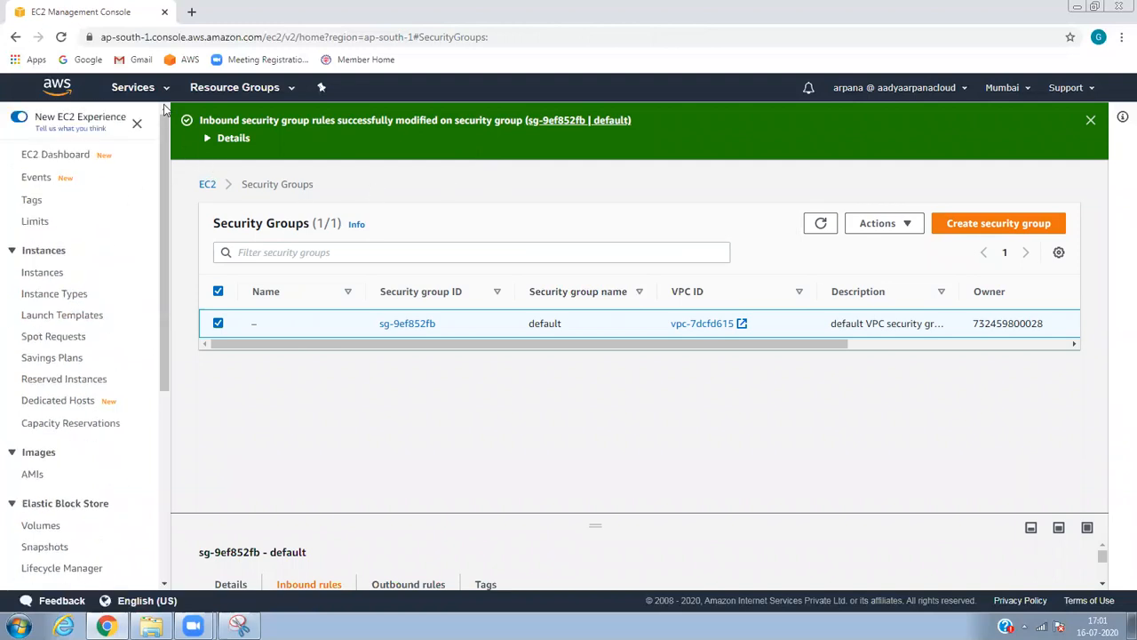
Check the running EC2 instances, then list the RDS database instances.
left_click(56, 158)
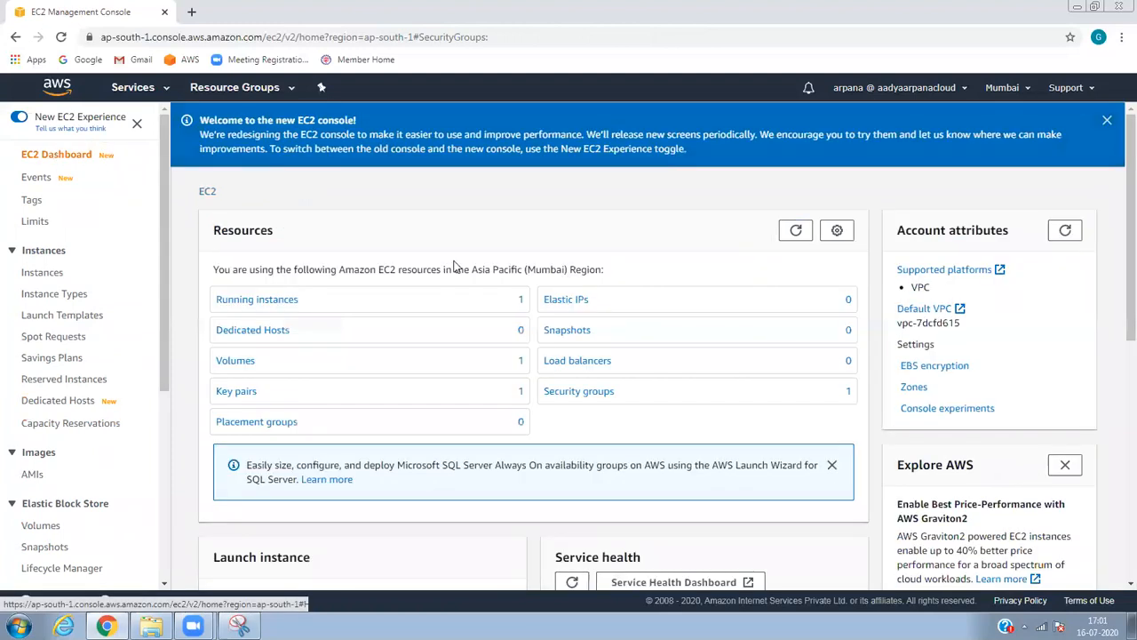
left_click(285, 314)
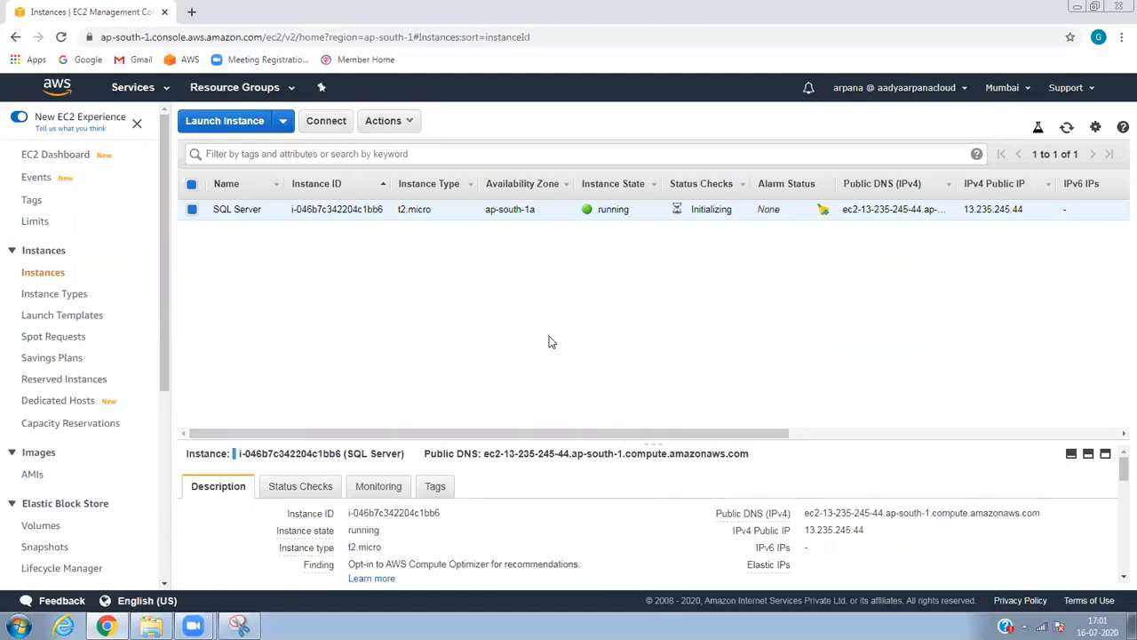
left_click(145, 92)
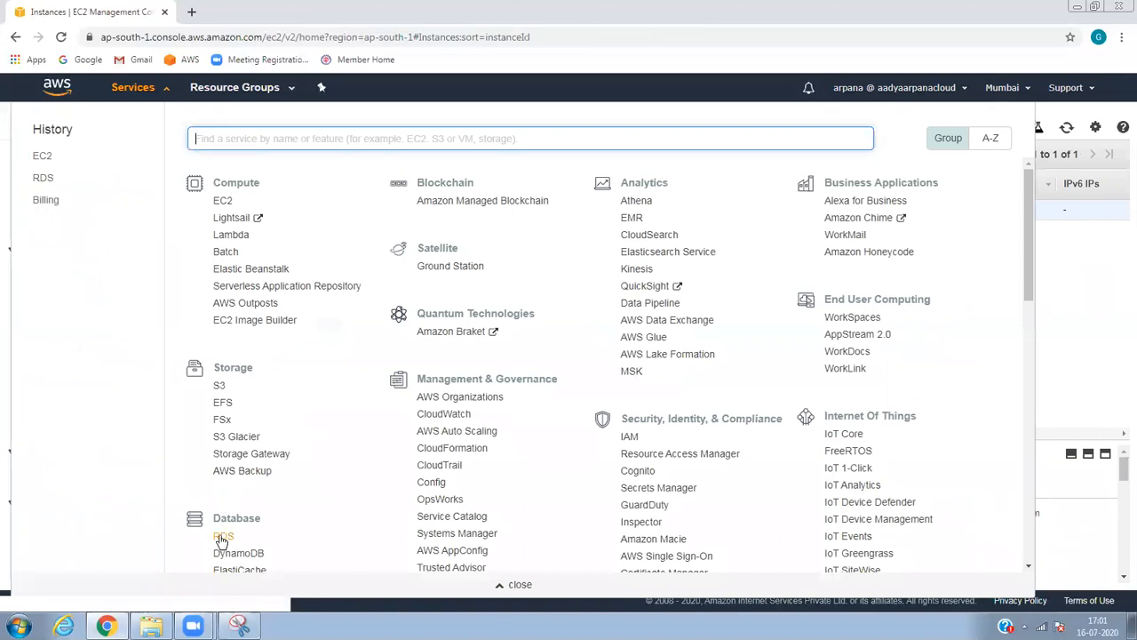
left_click(224, 535)
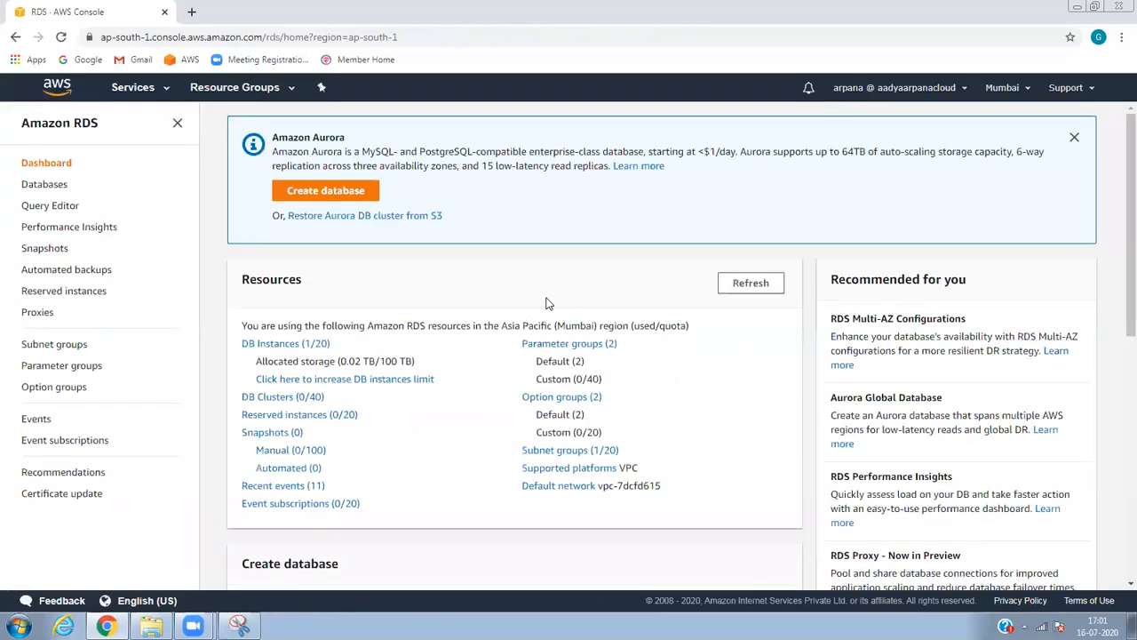
left_click(298, 348)
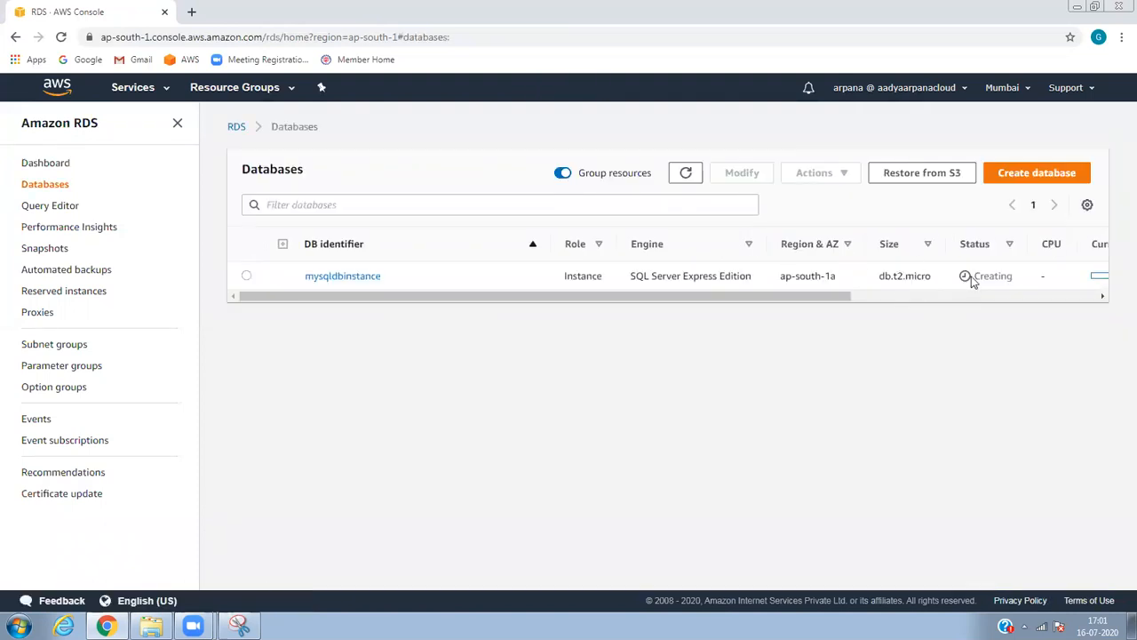
Refresh mysqldbinstance's status, view Performance Insights, and return to the DB Instances list.
left_click(693, 177)
left_click(694, 176)
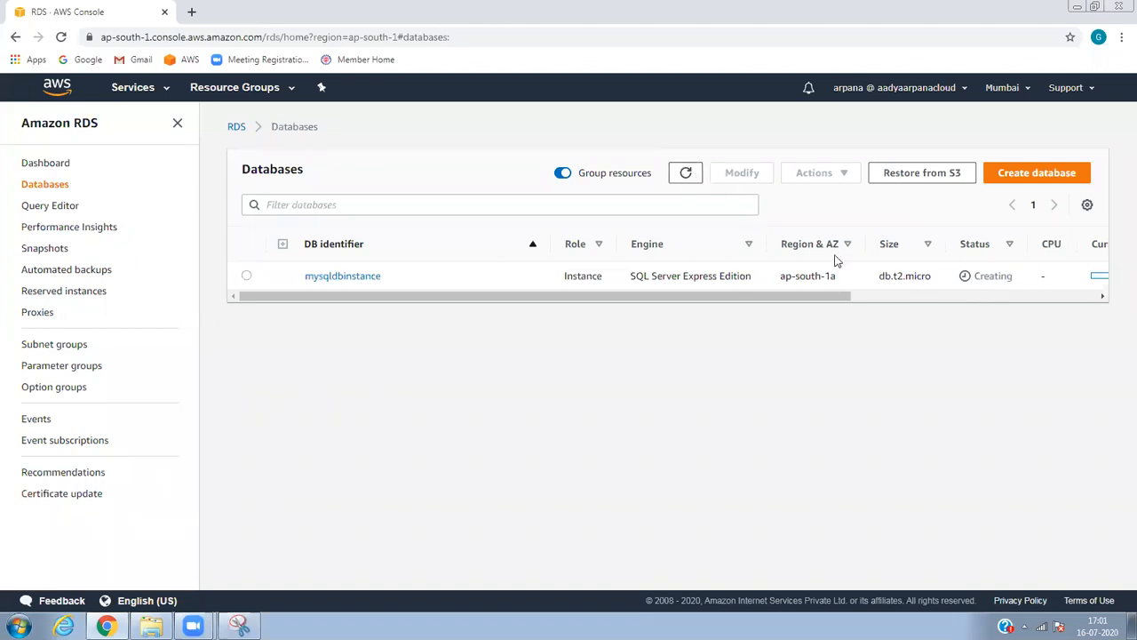
left_click(74, 227)
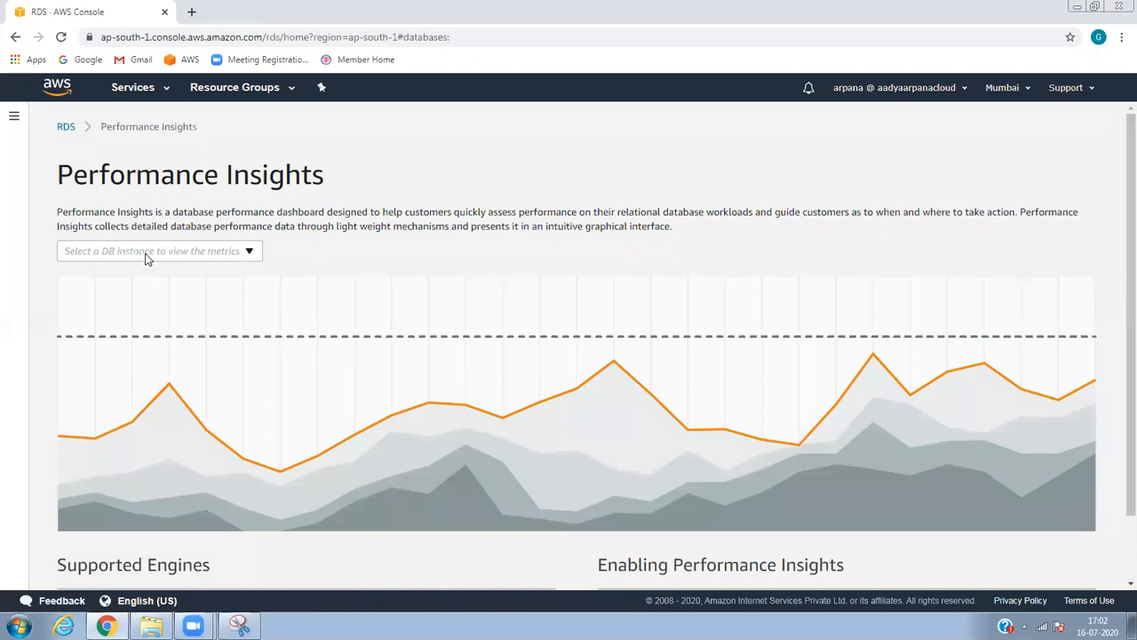
left_click(64, 126)
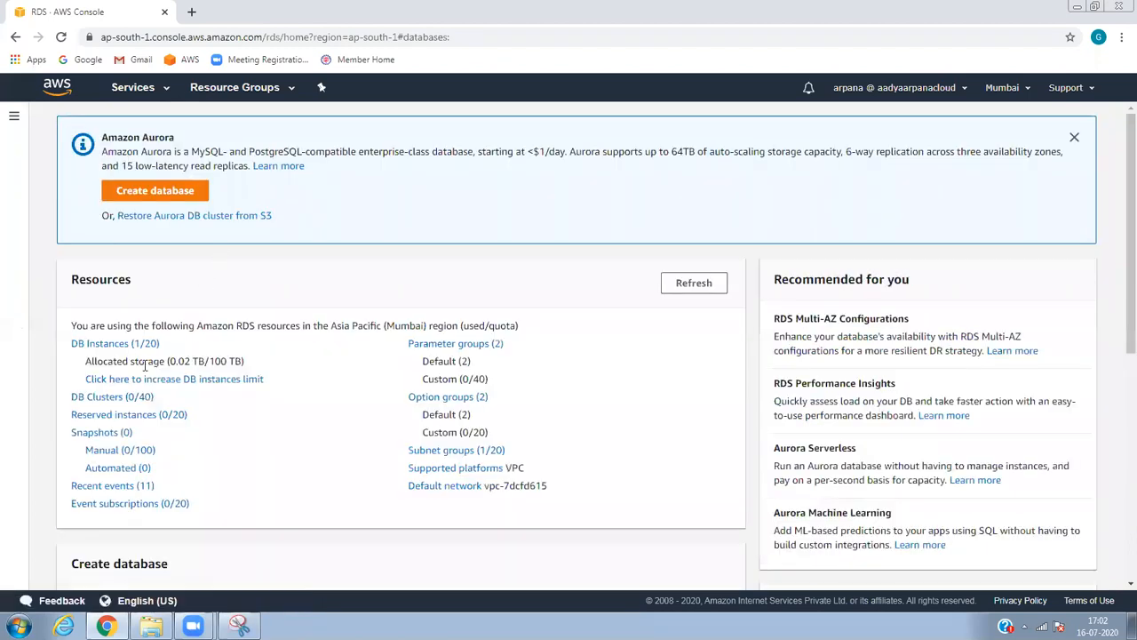
left_click(96, 345)
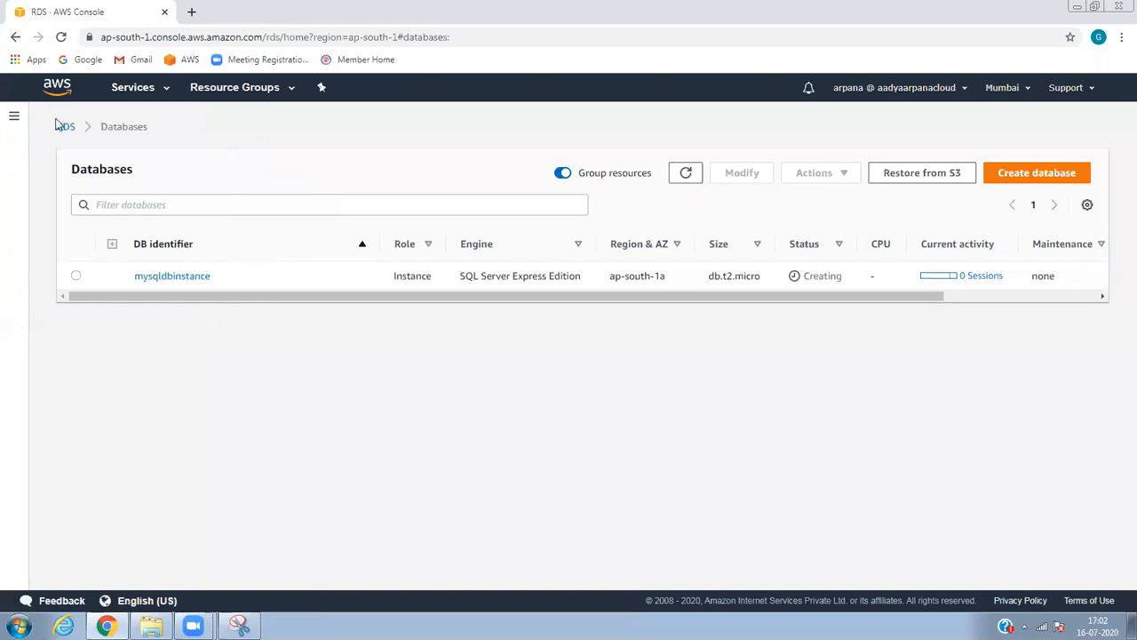
List the RDS option groups (default:postgres-11, default:sqlserver-ex-14-00) and begin a new option group.
left_click(62, 126)
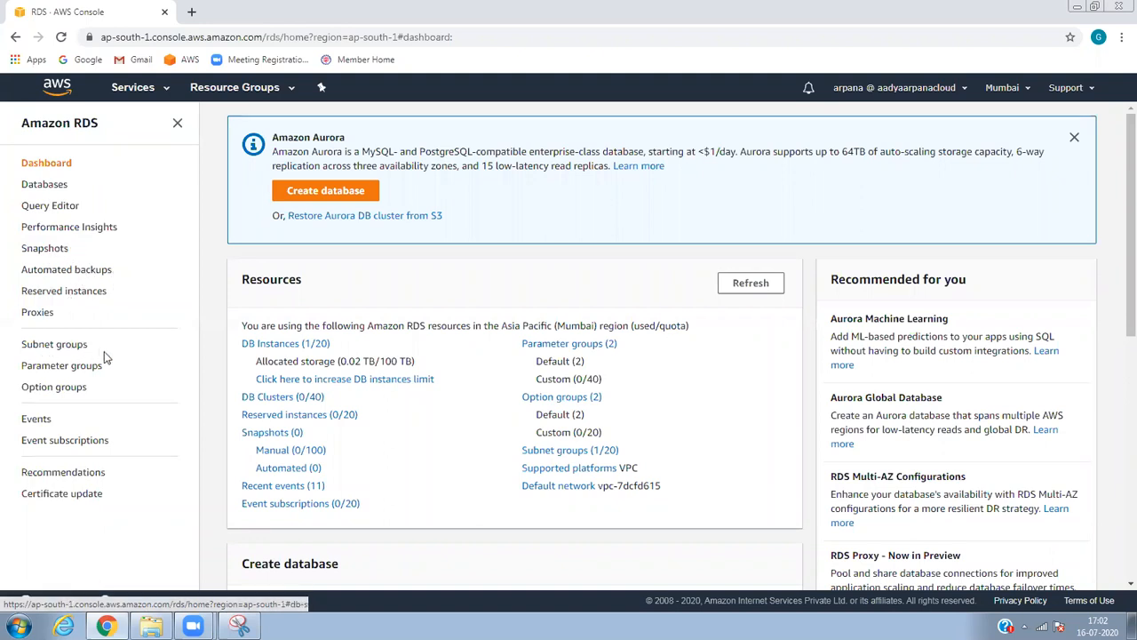
left_click(86, 393)
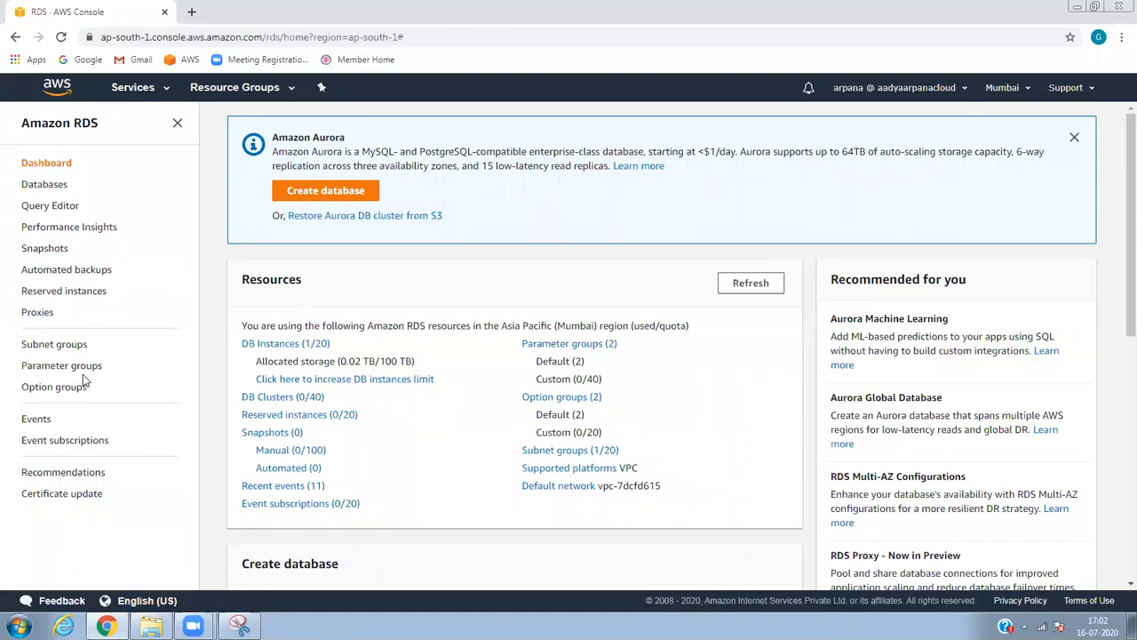
left_click(74, 390)
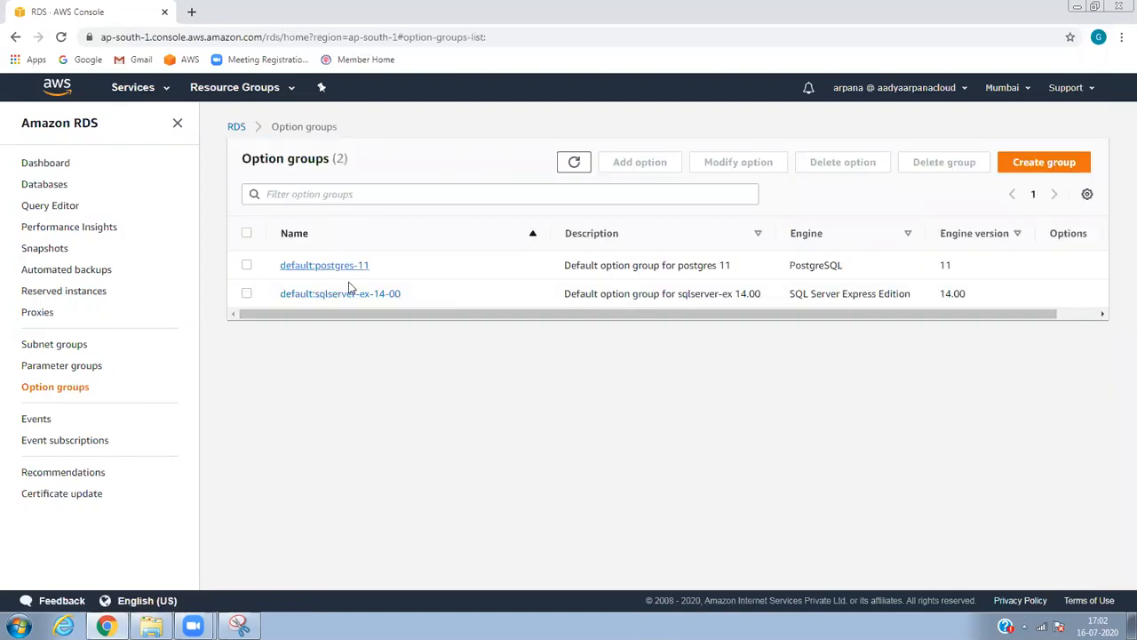
left_click(1032, 165)
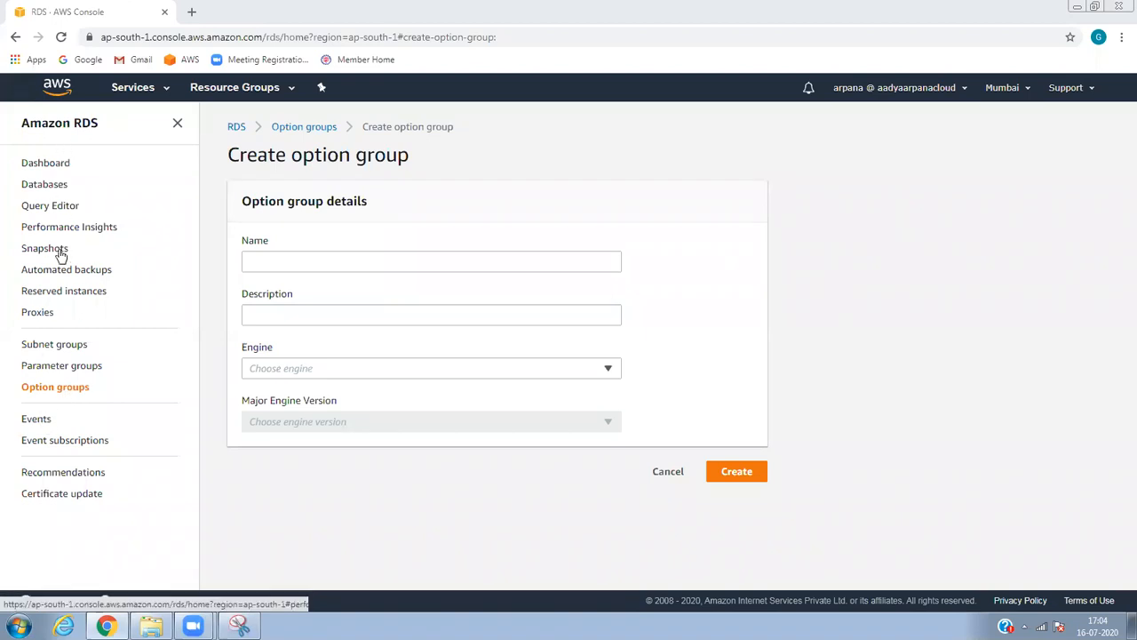
Set the new option group's engine to sqlserver-web.
left_click(323, 261)
left_click(354, 370)
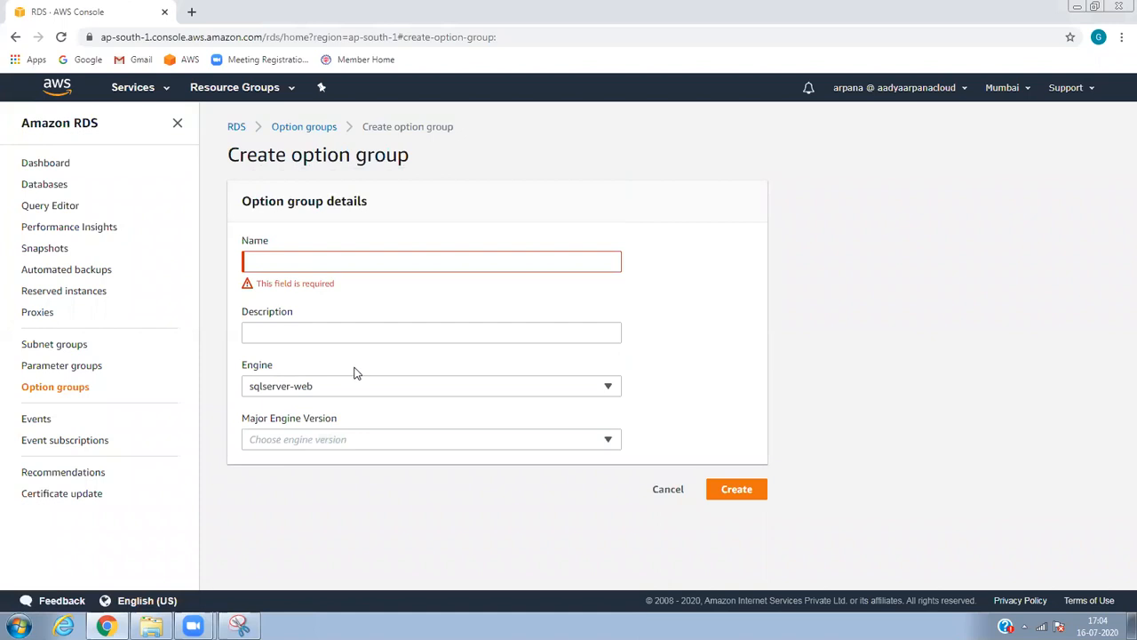
left_click(357, 385)
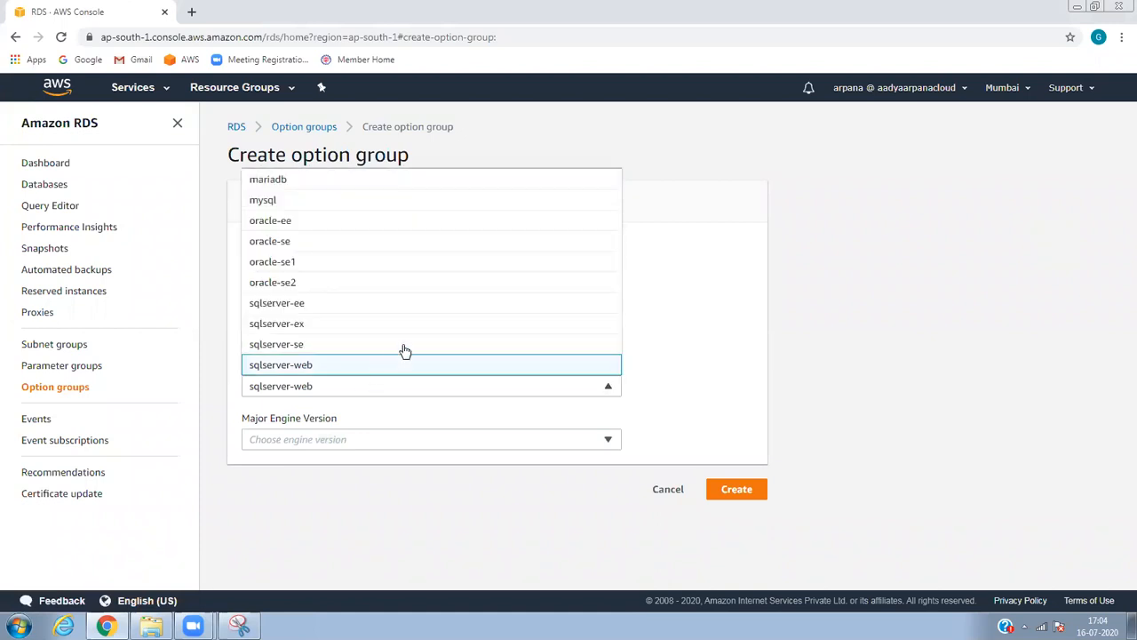
left_click(681, 290)
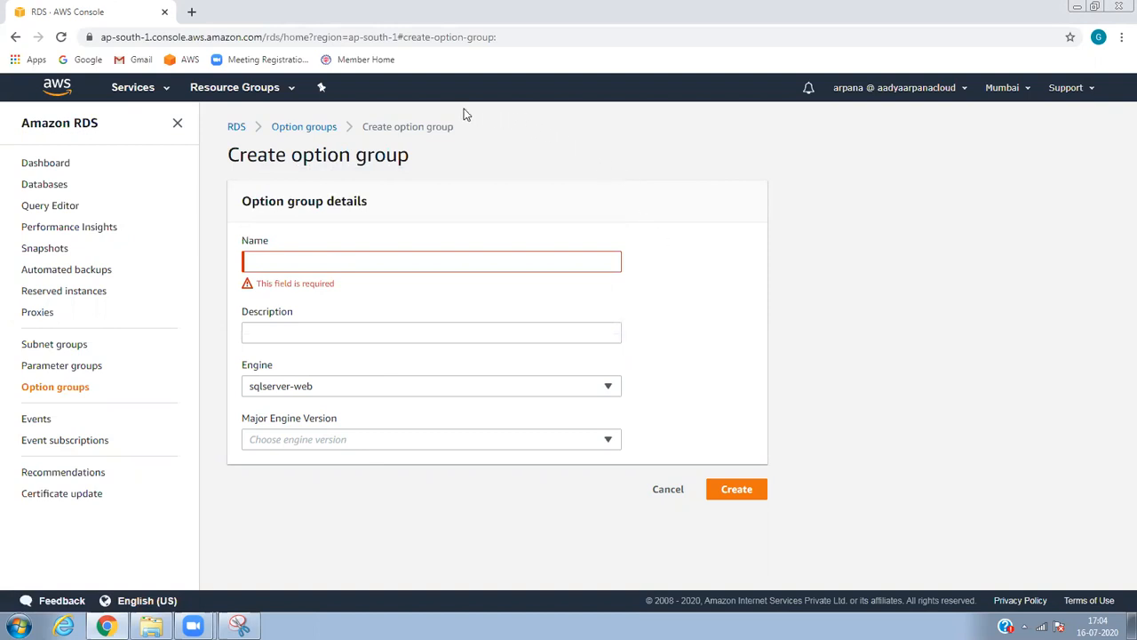
Abandon the form and refresh the DB Instances list, where mysqldbinstance is still Creating.
left_click(55, 167)
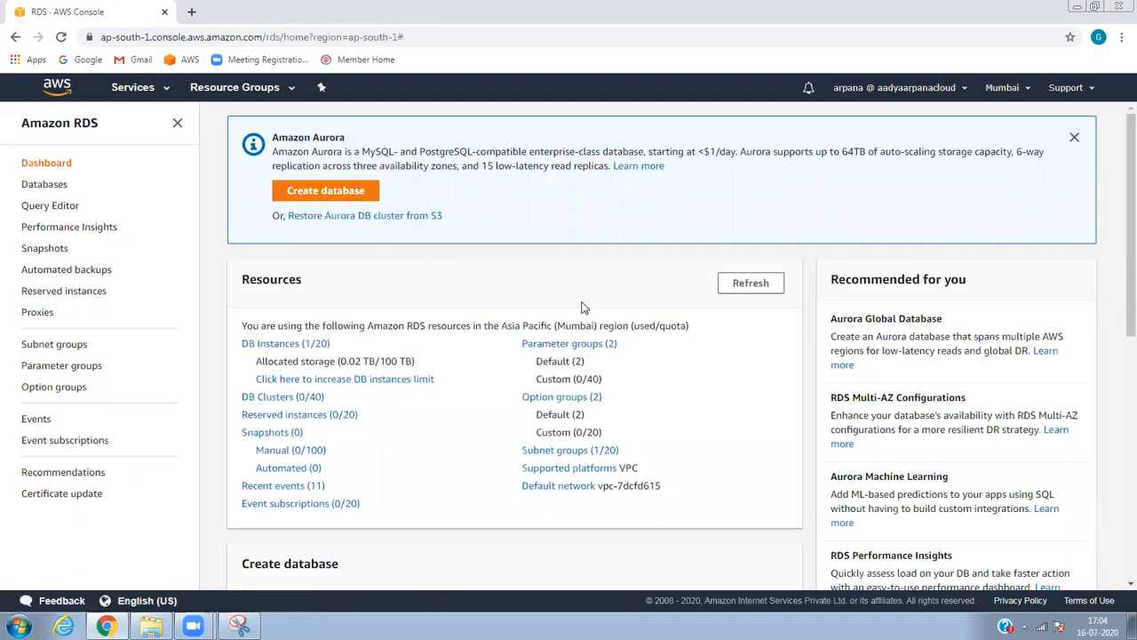
left_click_drag(582, 307, 378, 359)
left_click(318, 351)
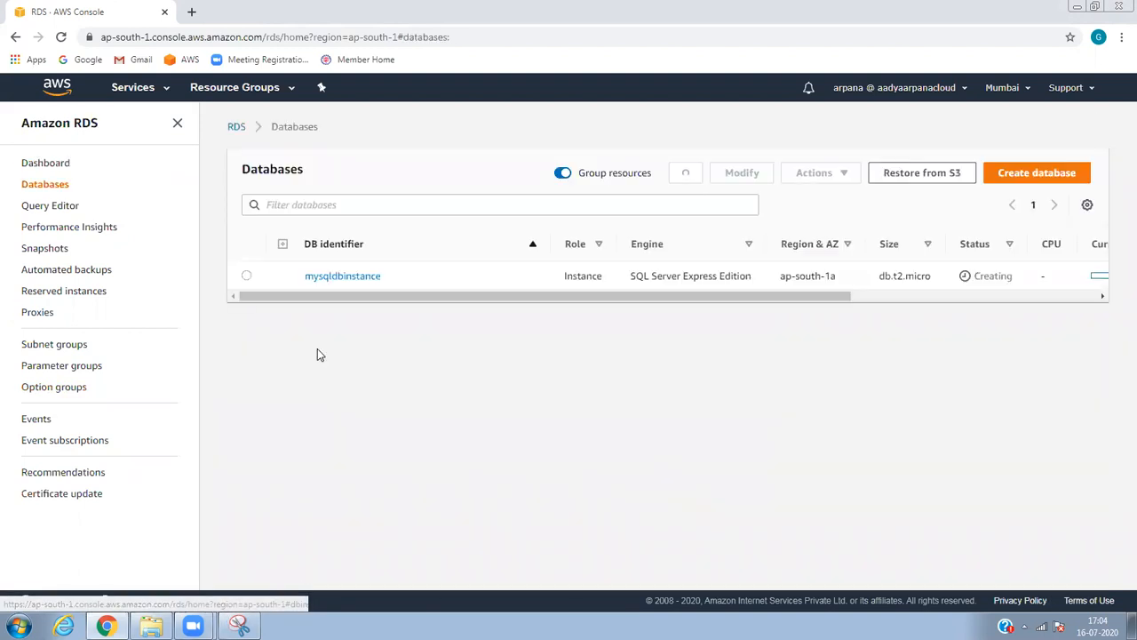
left_click(698, 178)
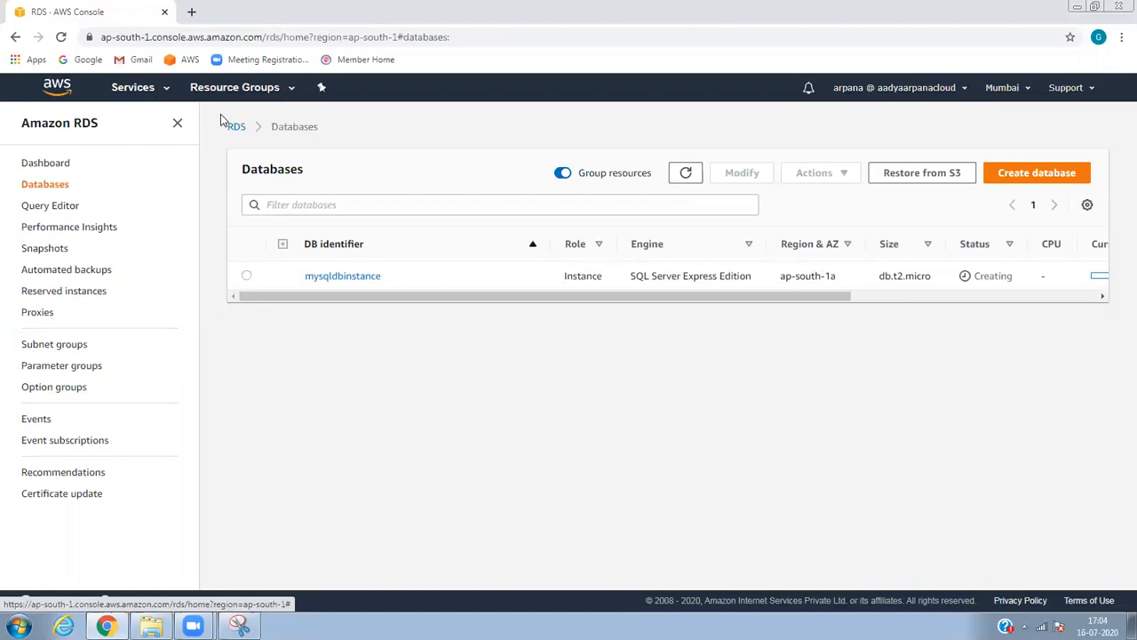
left_click(133, 89)
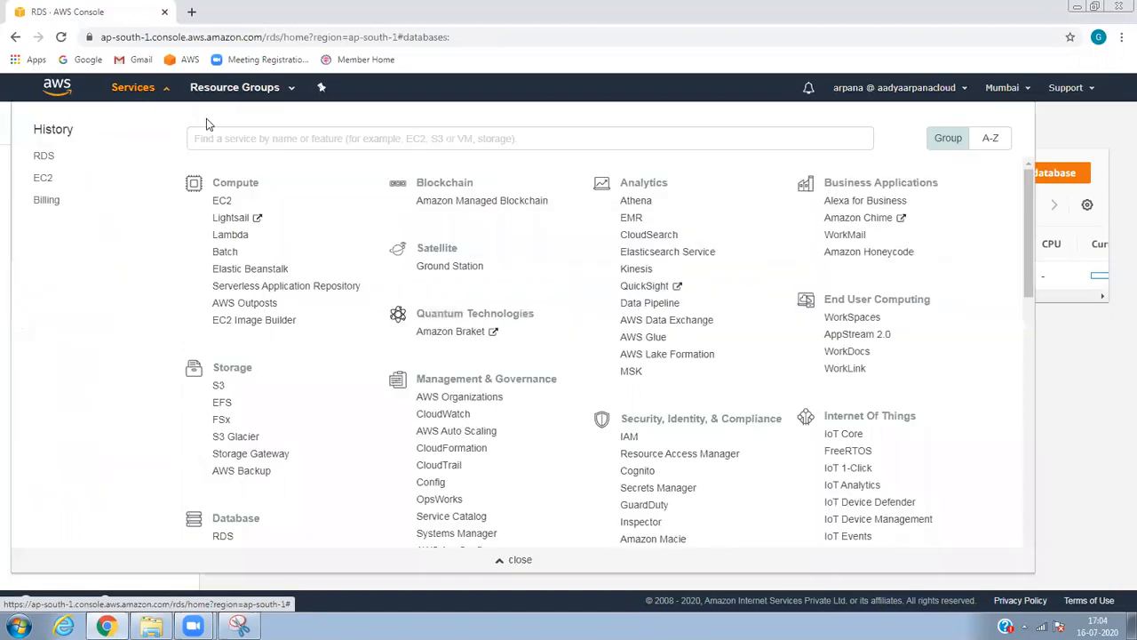
Copy the SQL Server instance's public IP 13.235.245.44 from the running EC2 instances.
left_click(221, 201)
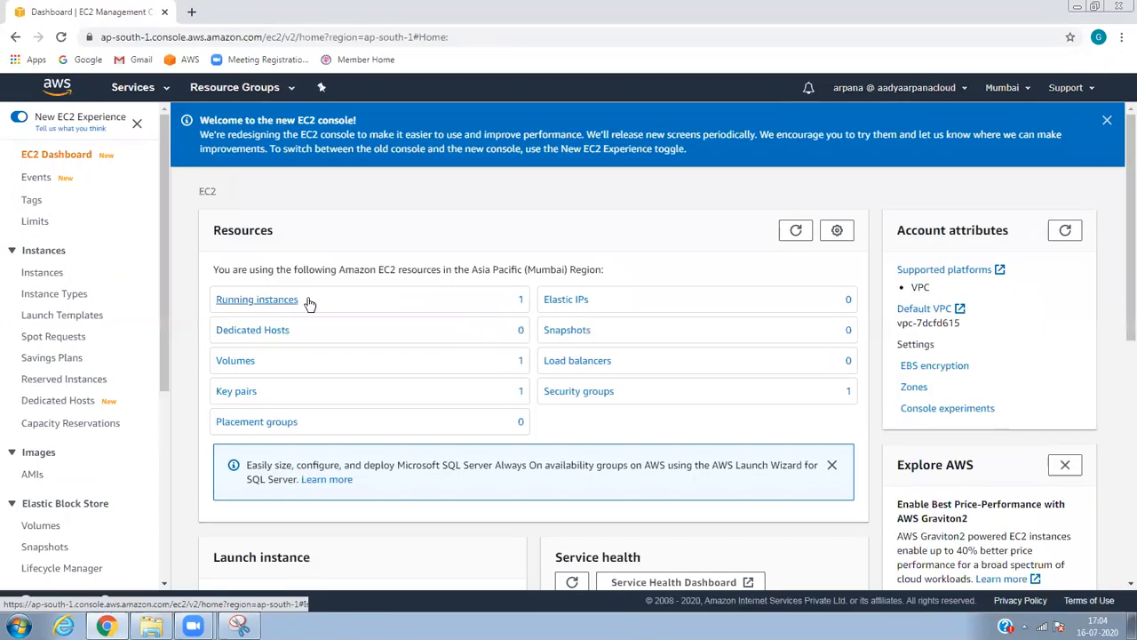
left_click(281, 300)
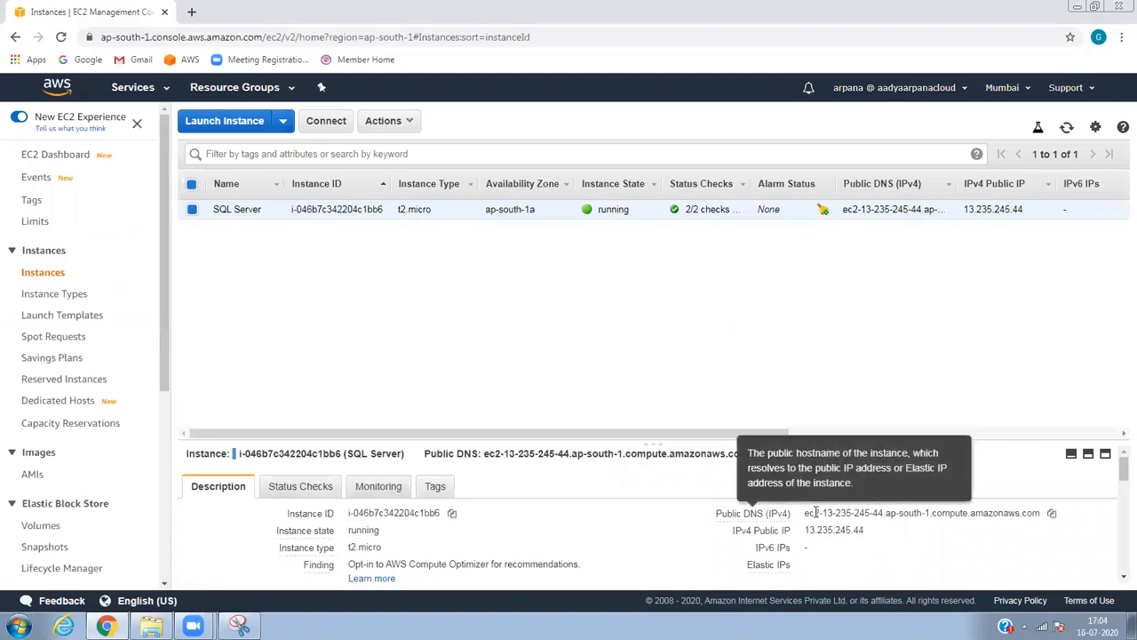
left_click(877, 531)
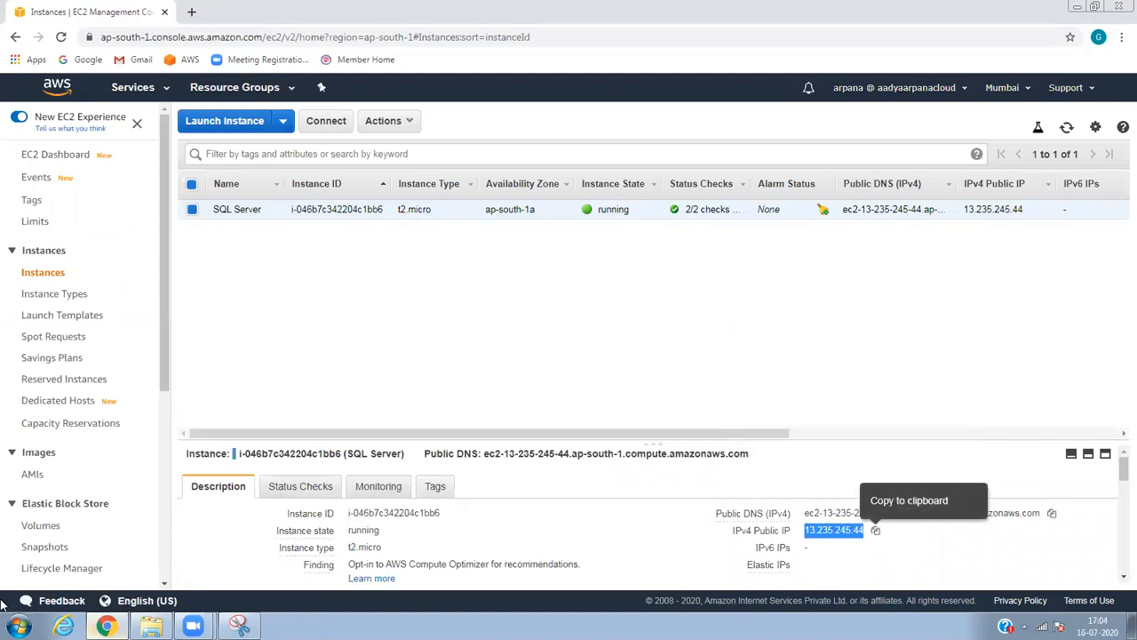
Connect via Remote Desktop (mstsc) to 13.235.245.44 as Administrator, then start retrieving the Windows password.
left_click(18, 627)
left_click(77, 589)
type("mstsc")
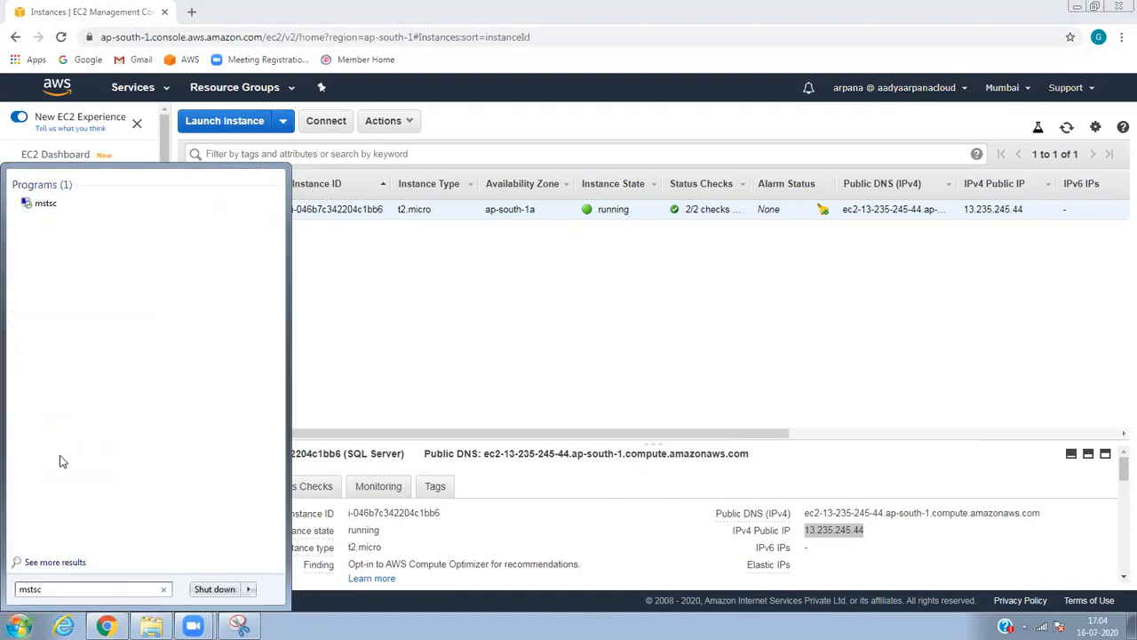
left_click(48, 203)
key("ctrl+v")
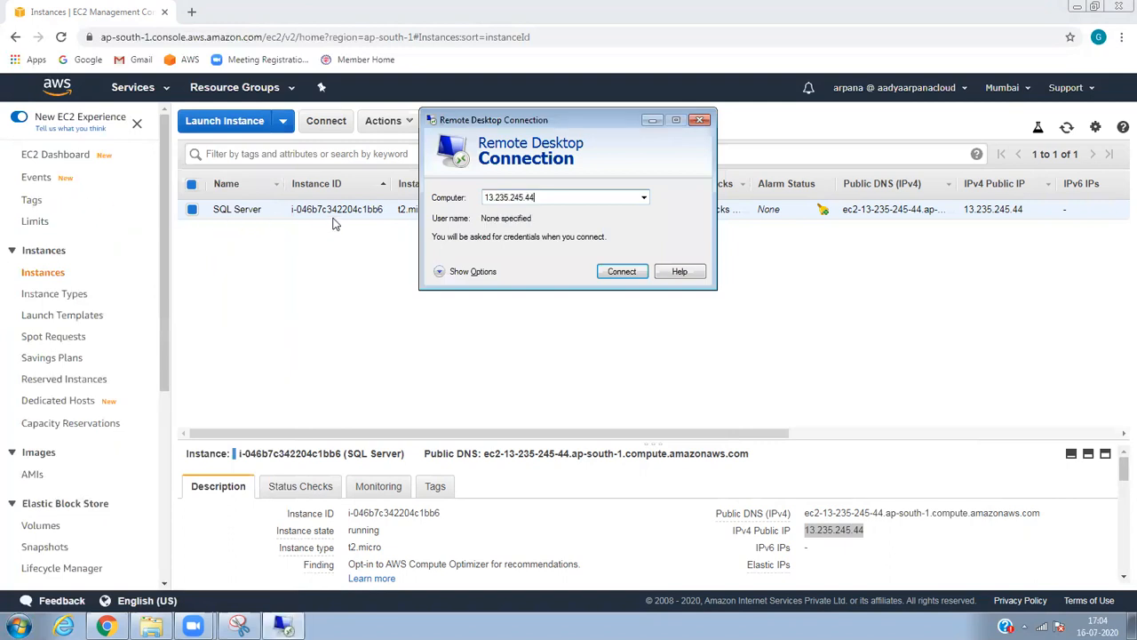
key("Return")
type("Administra")
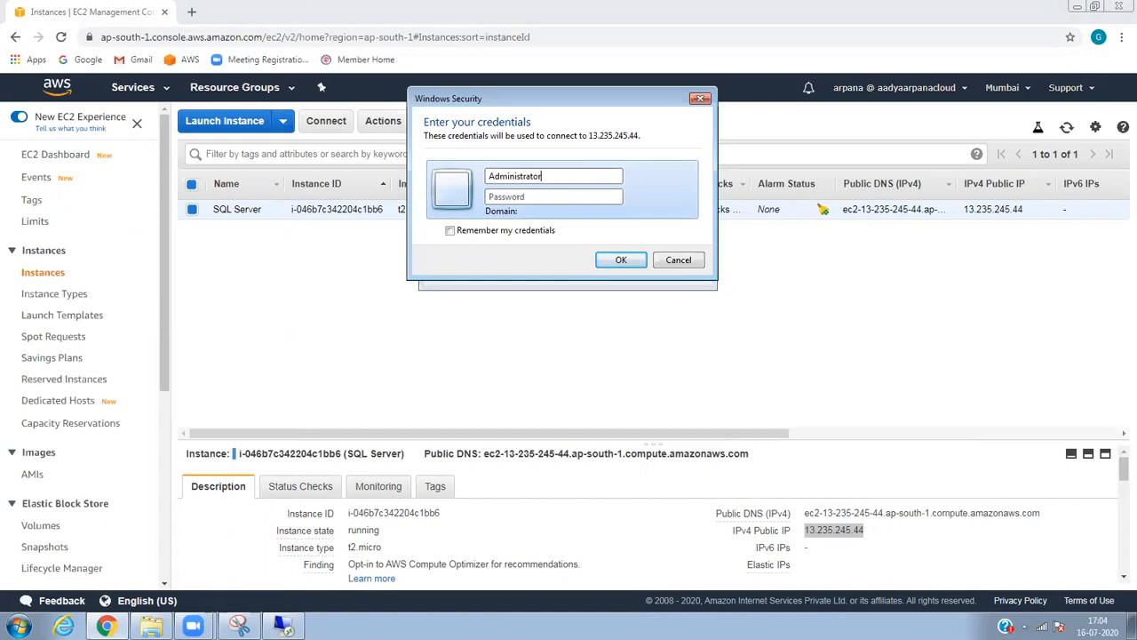
left_click(366, 255)
left_click(385, 121)
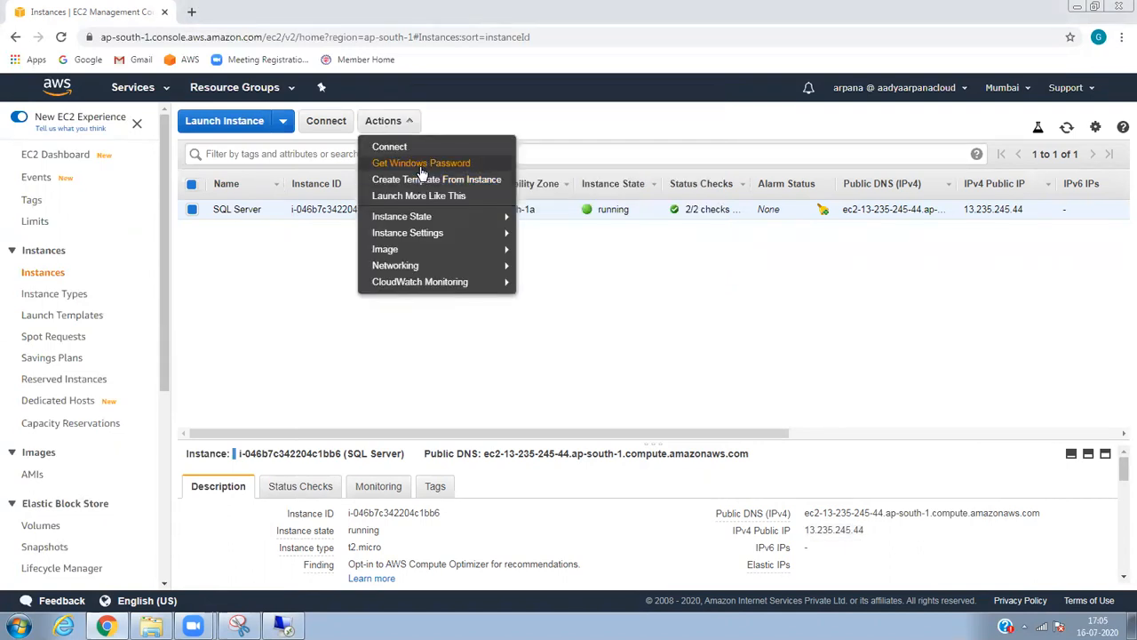
Decrypt the instance's Windows Administrator password with AWSKeypair.pem and copy it to the clipboard.
left_click(414, 231)
left_click(557, 372)
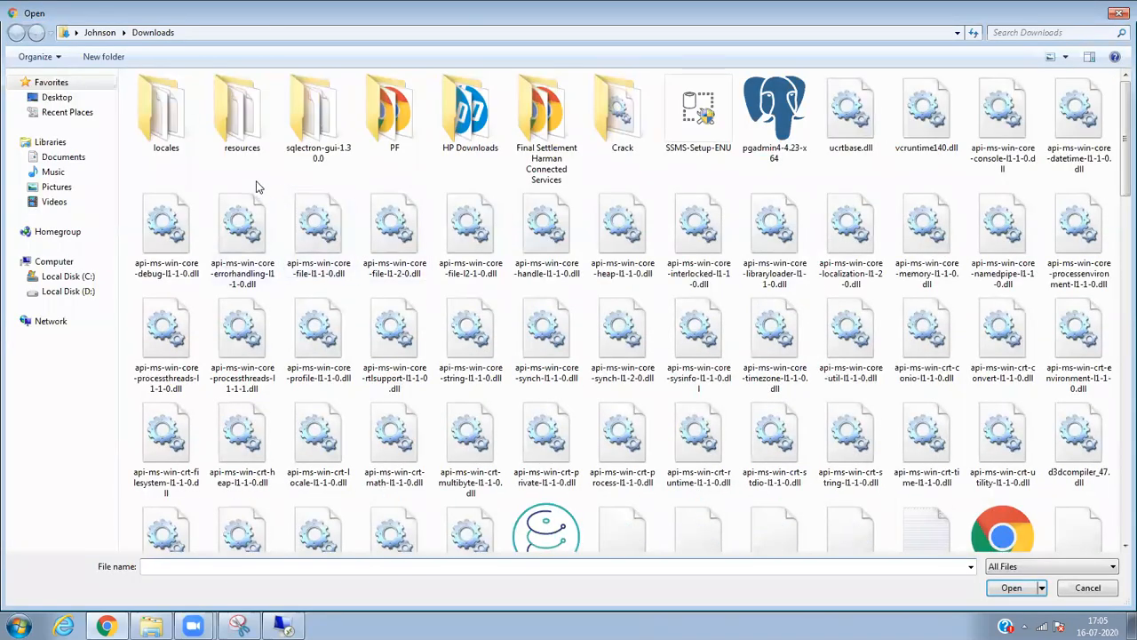
left_click(1014, 33)
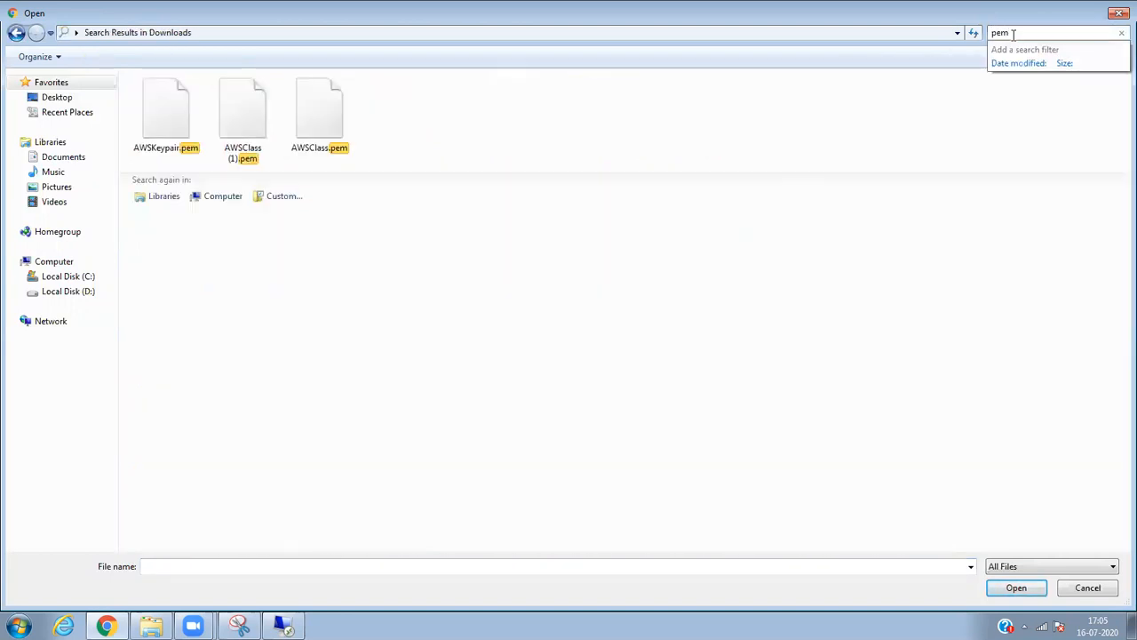
double_click(175, 125)
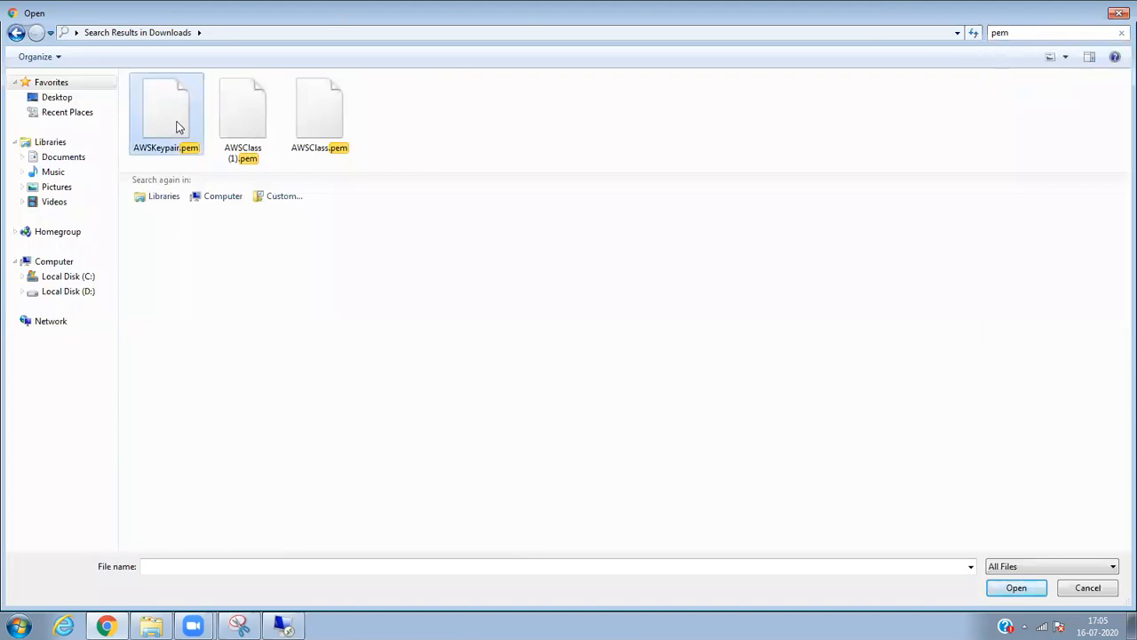
left_click(825, 510)
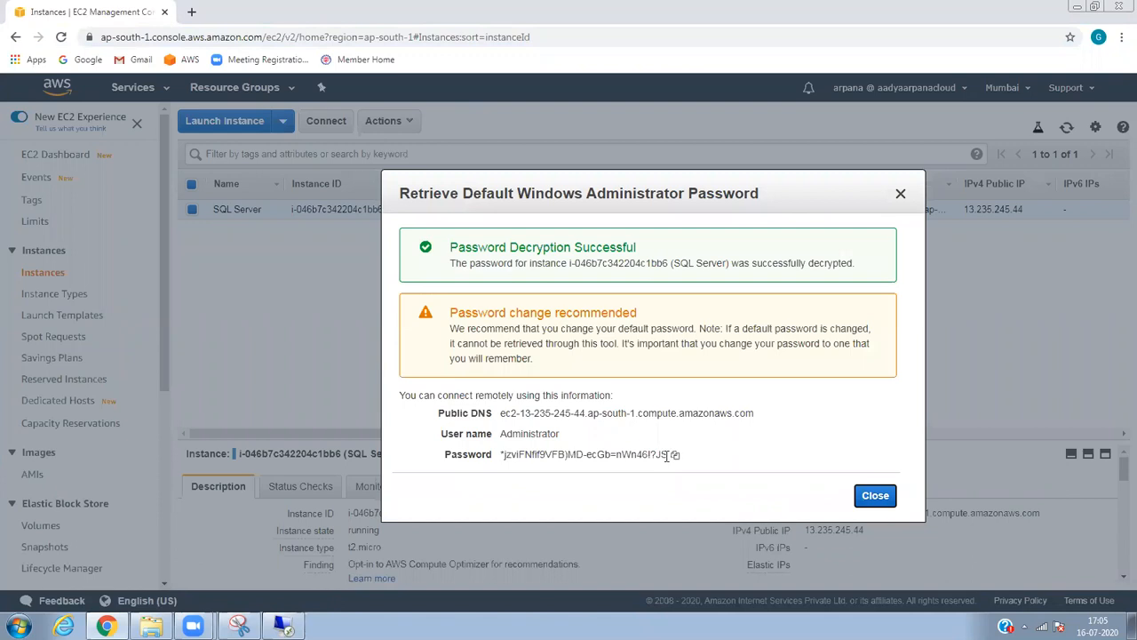
left_click(675, 456)
left_click(871, 495)
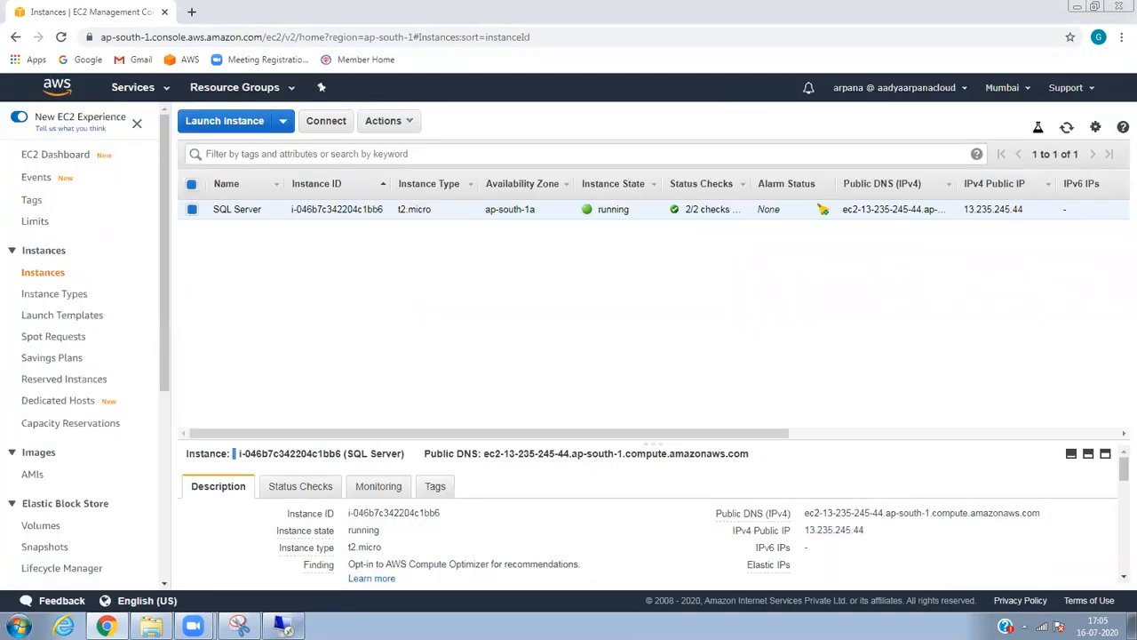
Connect to 13.235.245.44 over Remote Desktop with the pasted Administrator password, accepting the certificate warning.
left_click(284, 627)
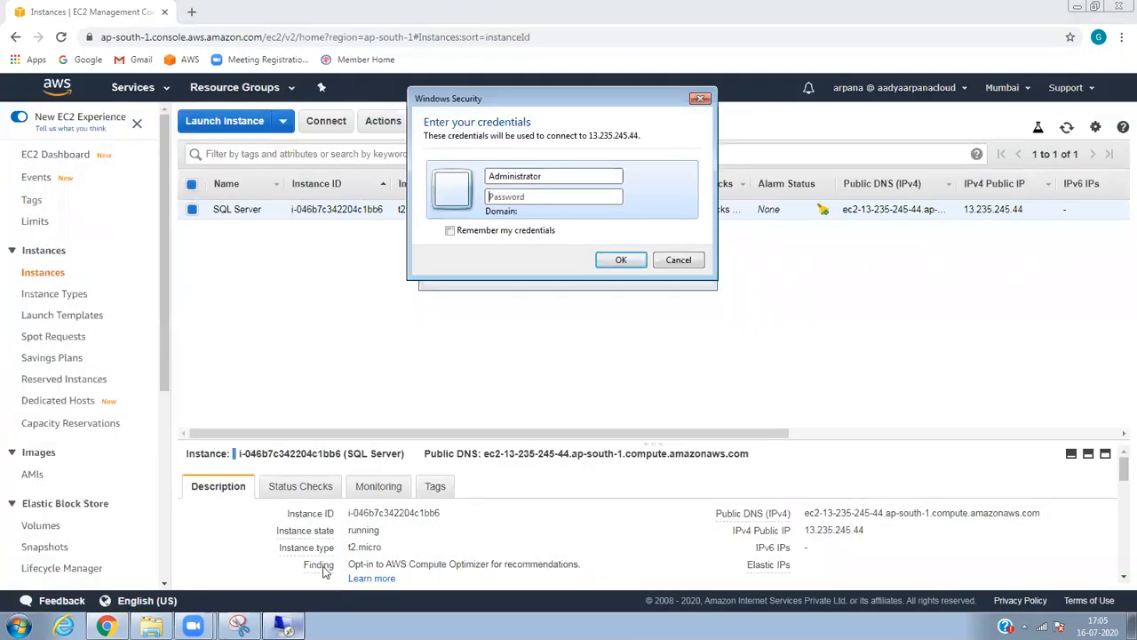
left_click(569, 197)
key("ctrl+v")
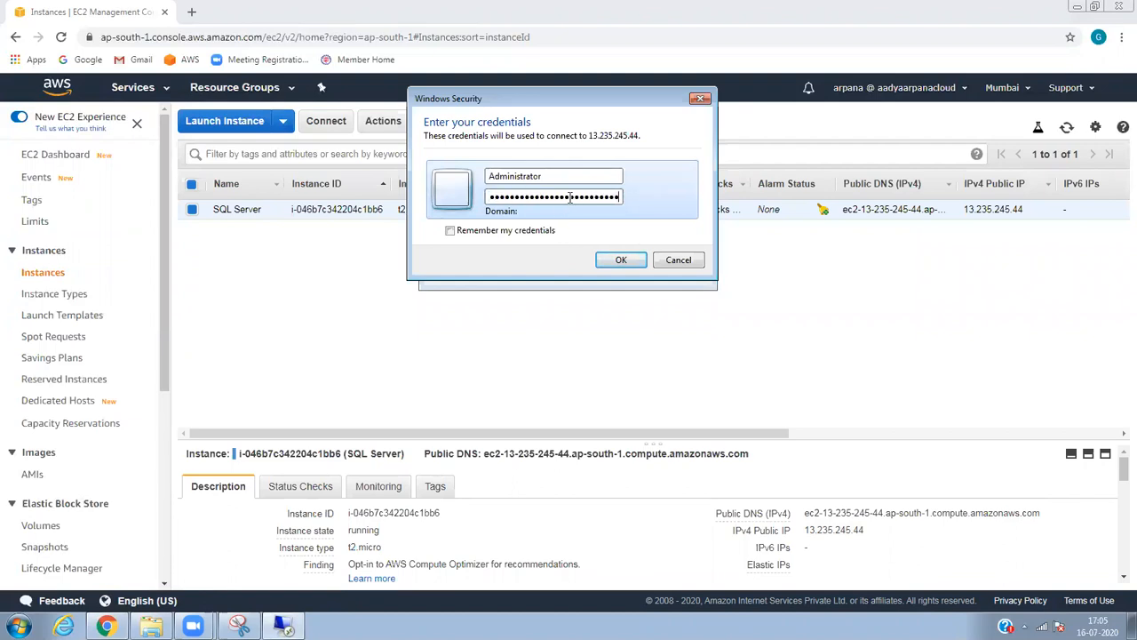
key("Return")
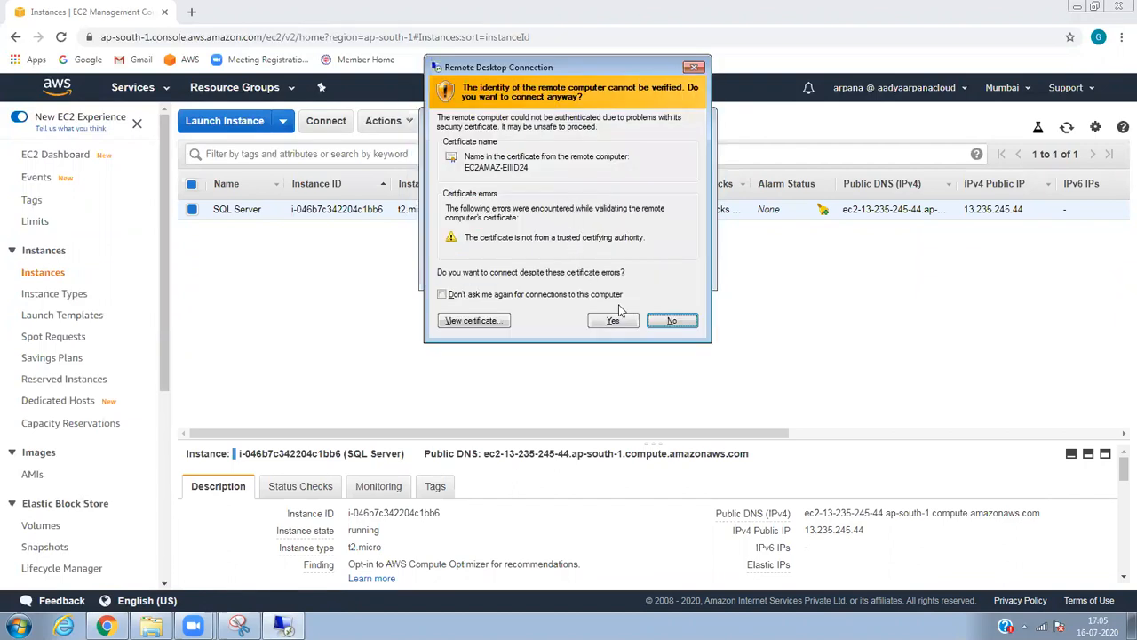
left_click(615, 322)
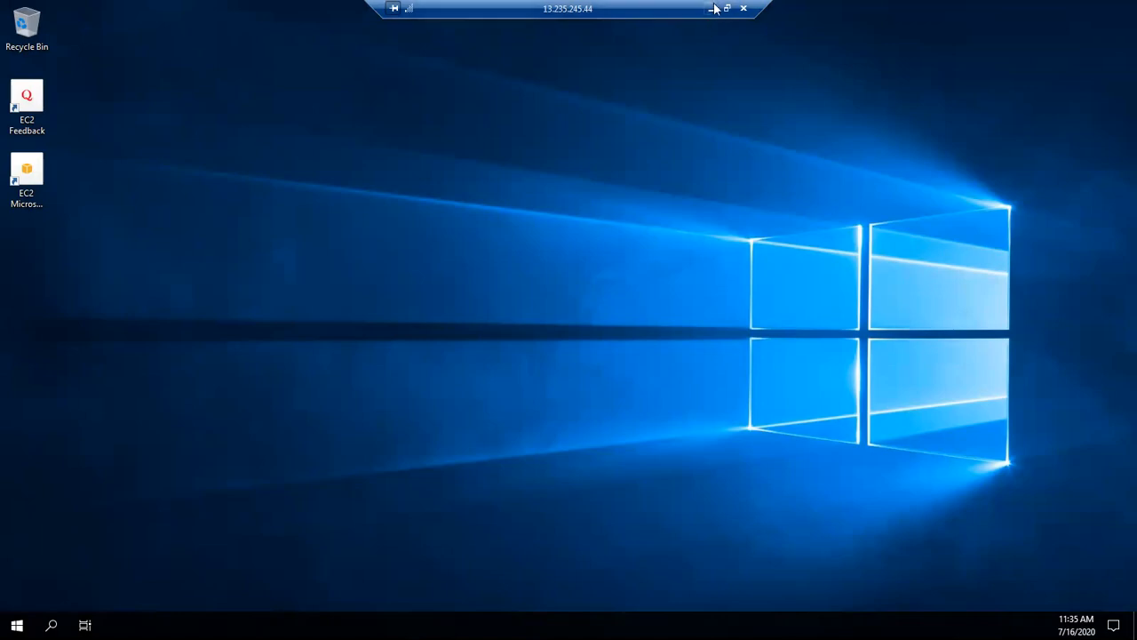
Copy SSMS-Setup-ENU from the local Downloads folder and paste it onto the remote server's desktop.
left_click(711, 8)
left_click(152, 627)
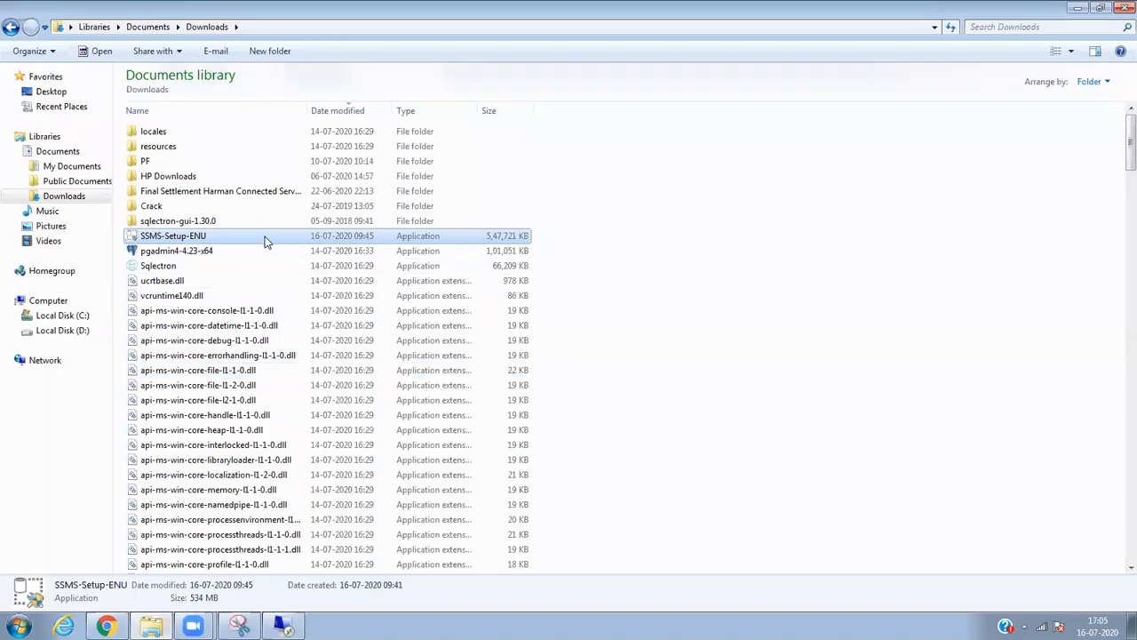
right_click(260, 236)
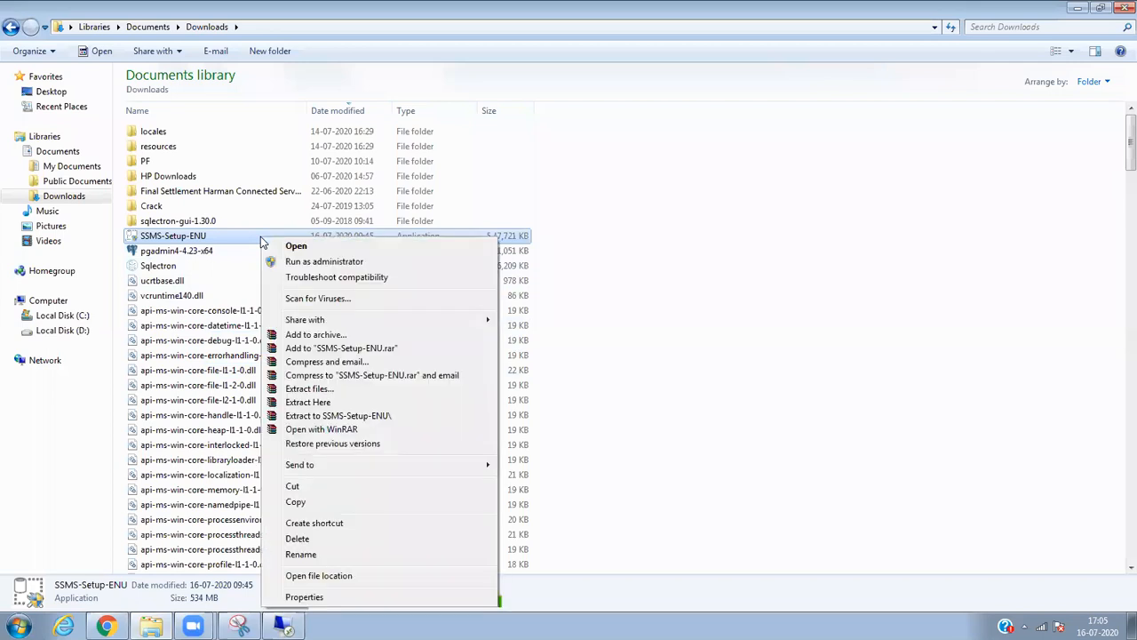
left_click(351, 504)
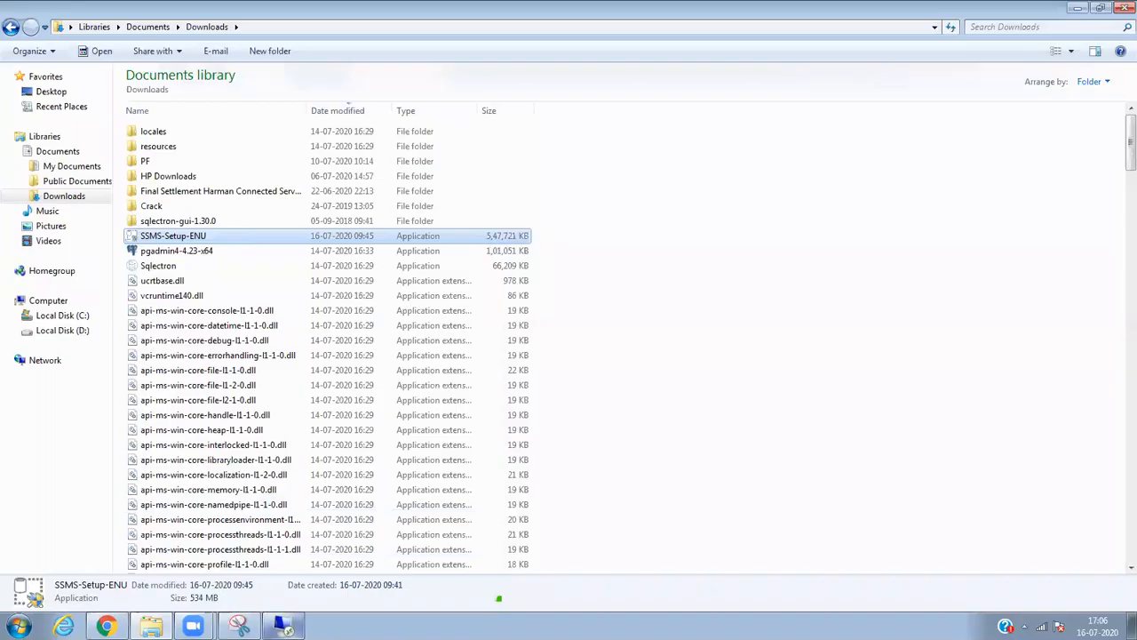
left_click(283, 625)
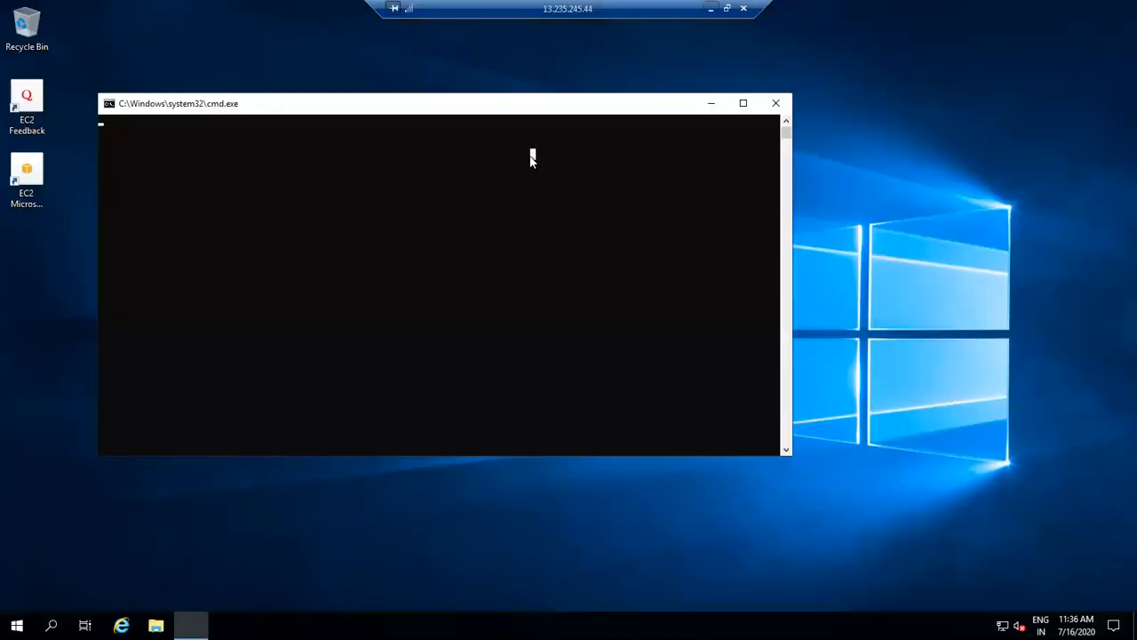
right_click(835, 144)
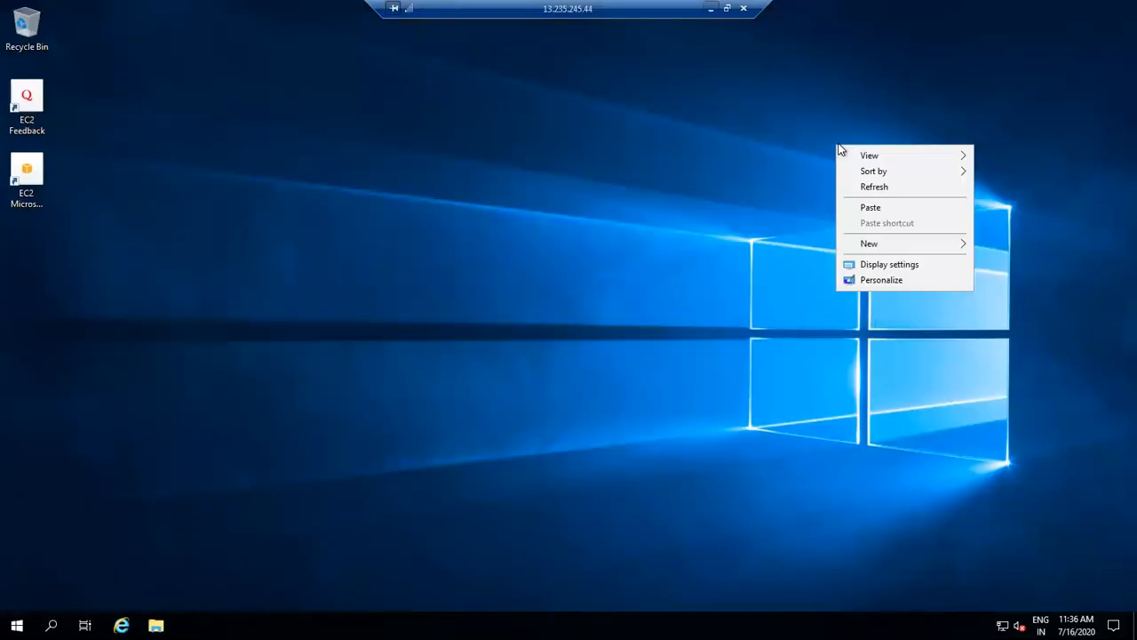
left_click(870, 207)
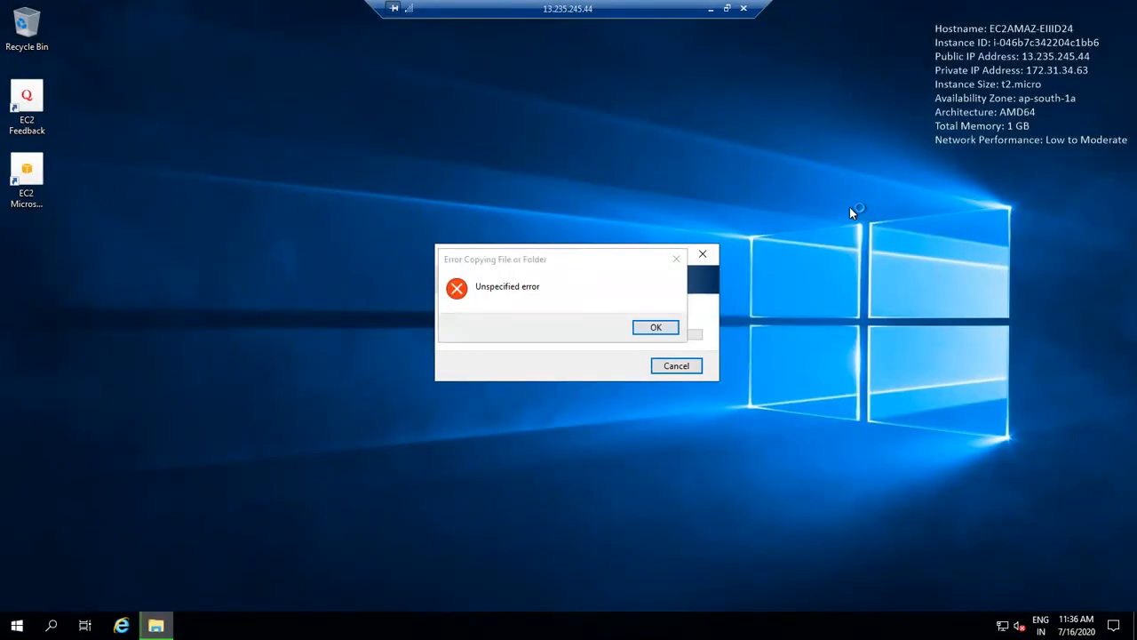
Dismiss the copy error, cancel the stalled copy, and paste the SSMS installer onto the remote desktop again.
left_click(656, 327)
left_click(676, 372)
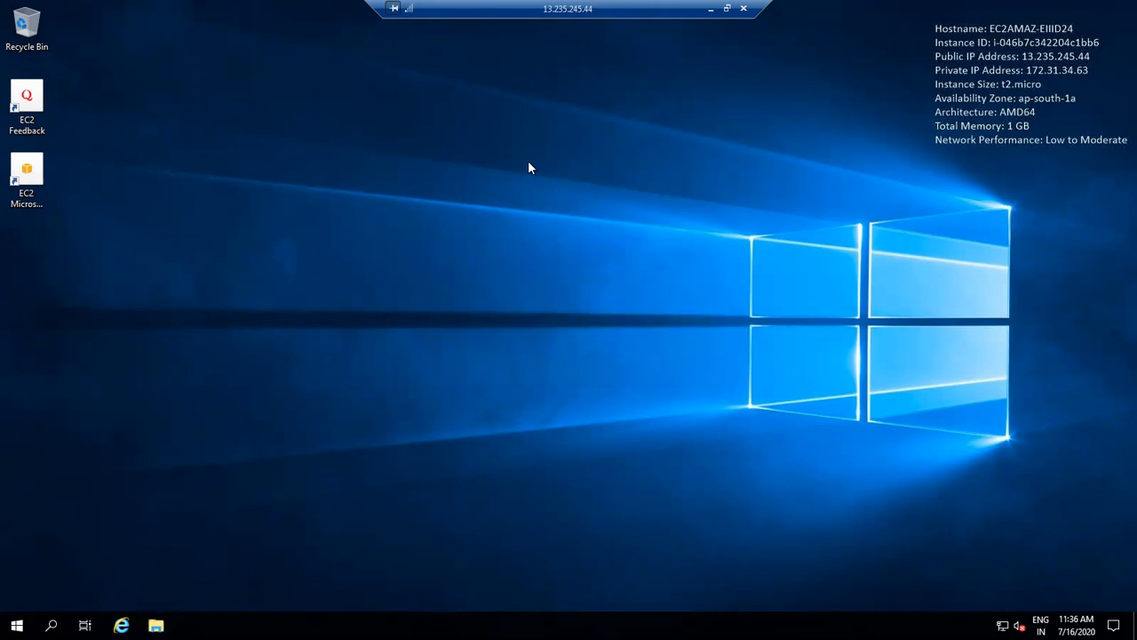
left_click(710, 8)
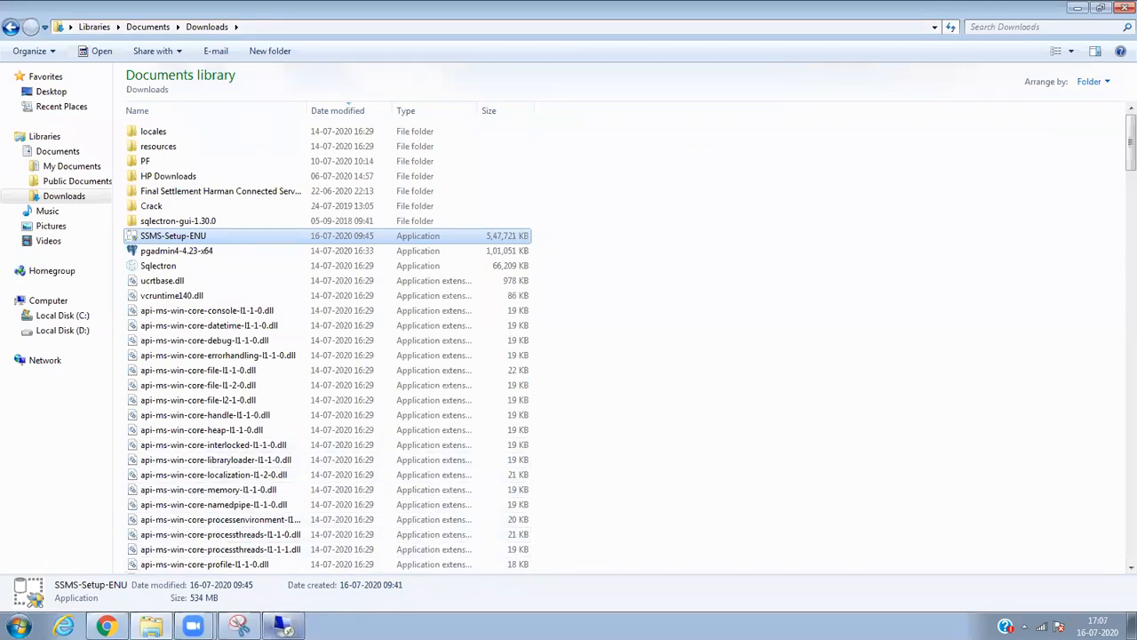
mouse_move(200, 622)
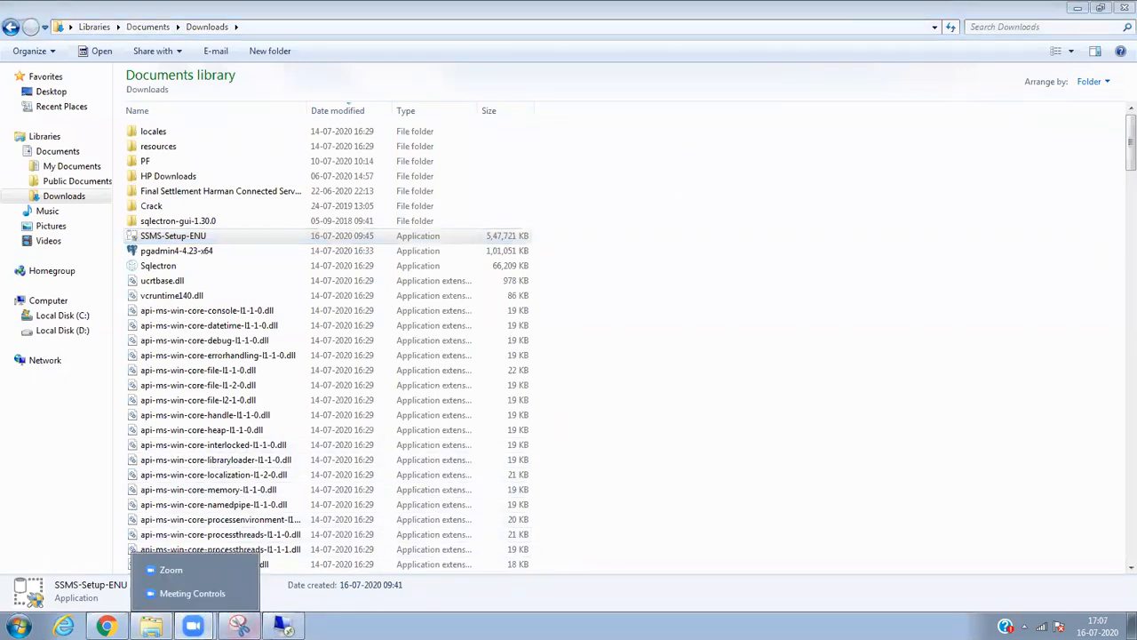
left_click(283, 625)
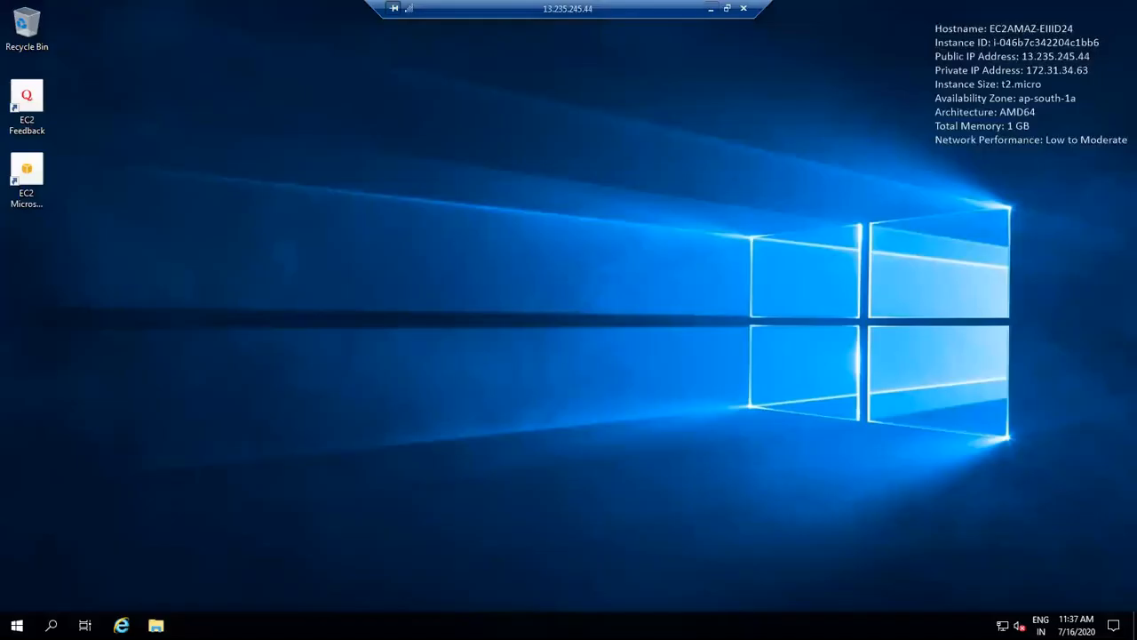
right_click(333, 286)
left_click(369, 343)
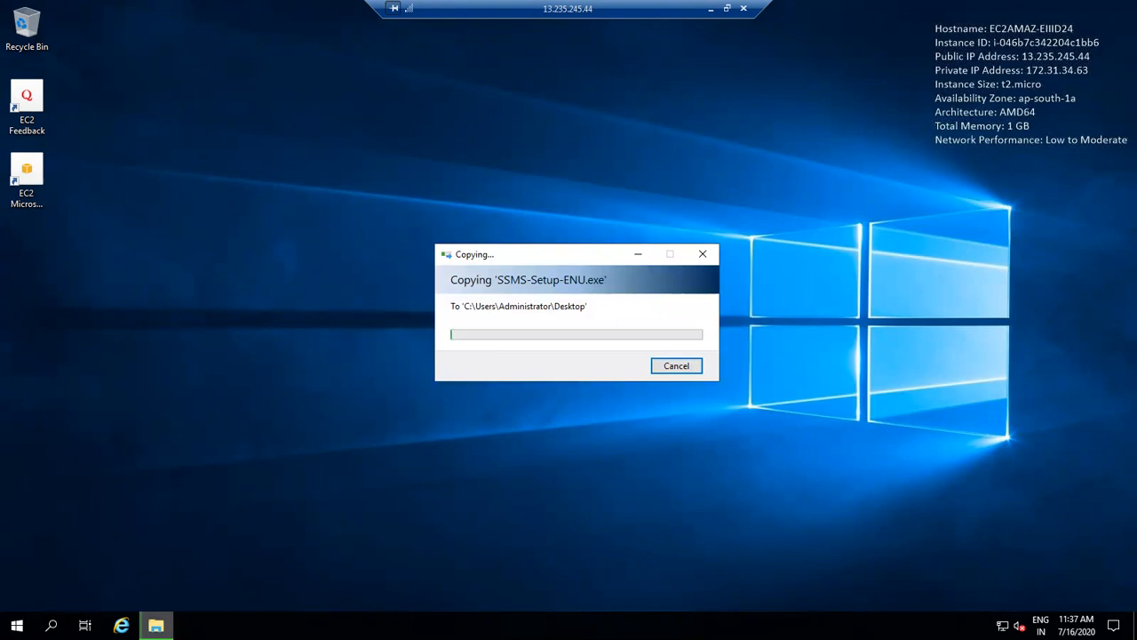
Launch Internet Explorer on the remote server from its taskbar.
left_click(17, 625)
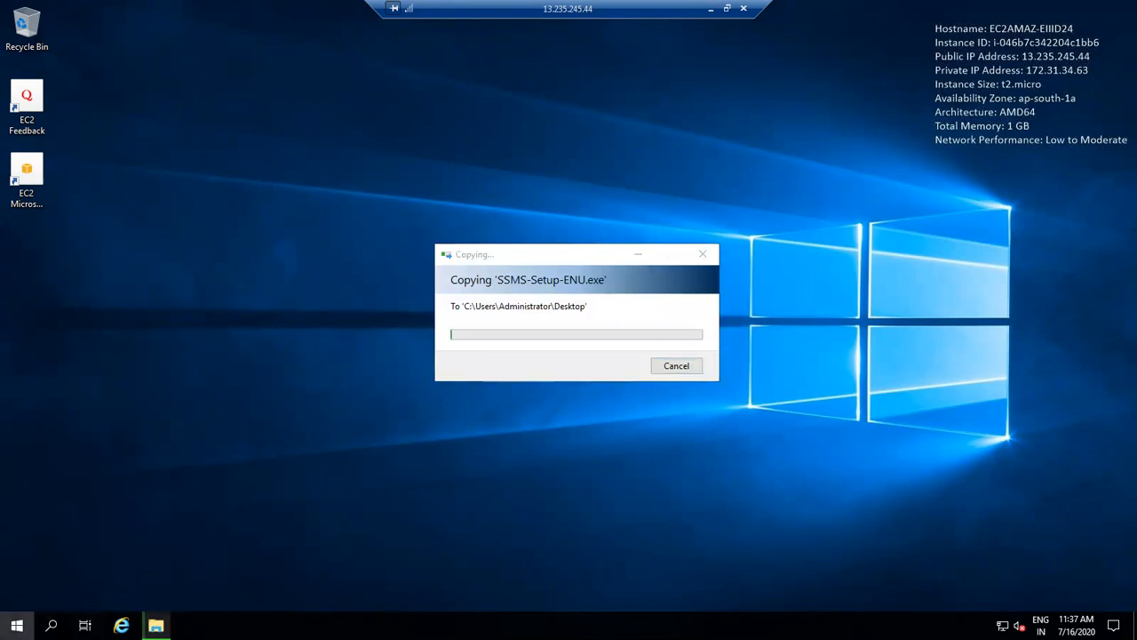
left_click(17, 625)
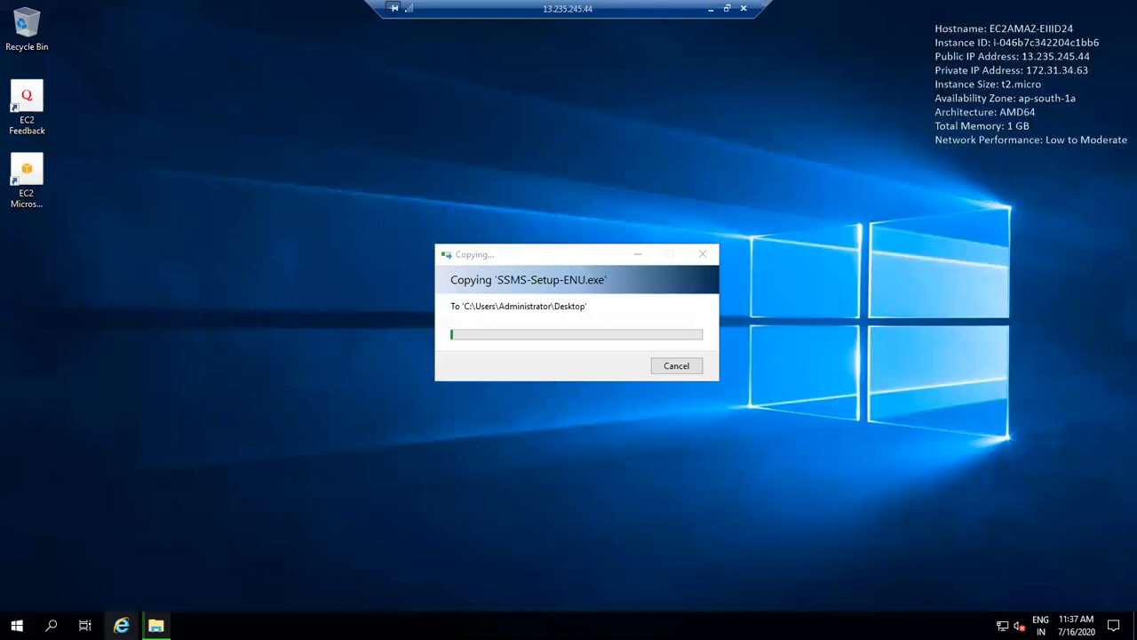
left_click(122, 626)
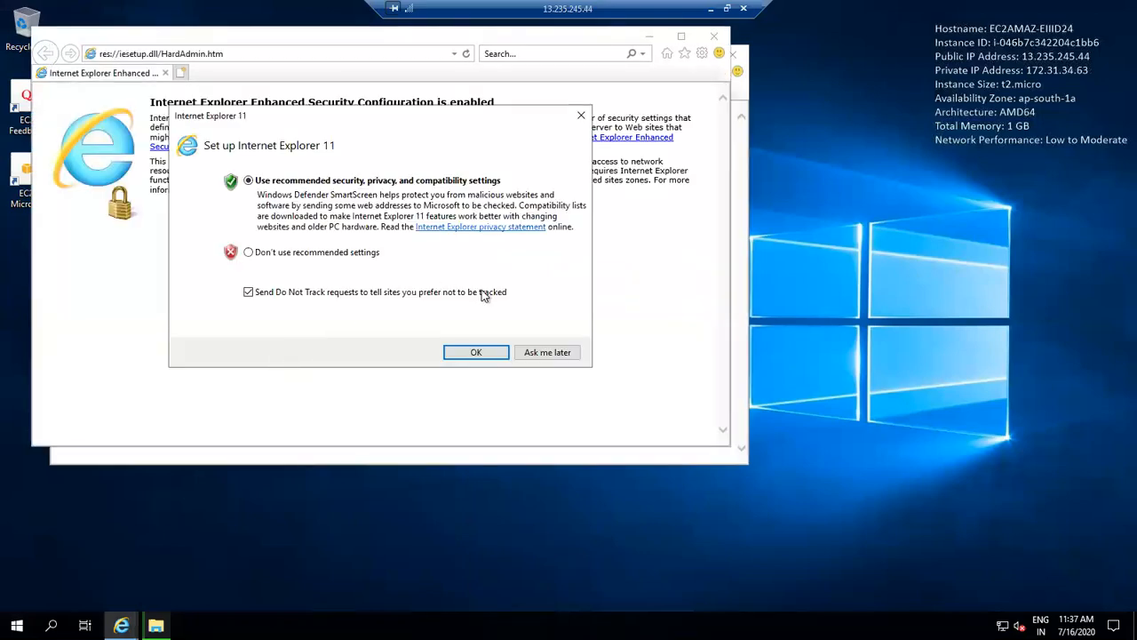
Postpone IE's first-run setup and load Google from the address bar, dismissing the security prompts.
left_click(549, 352)
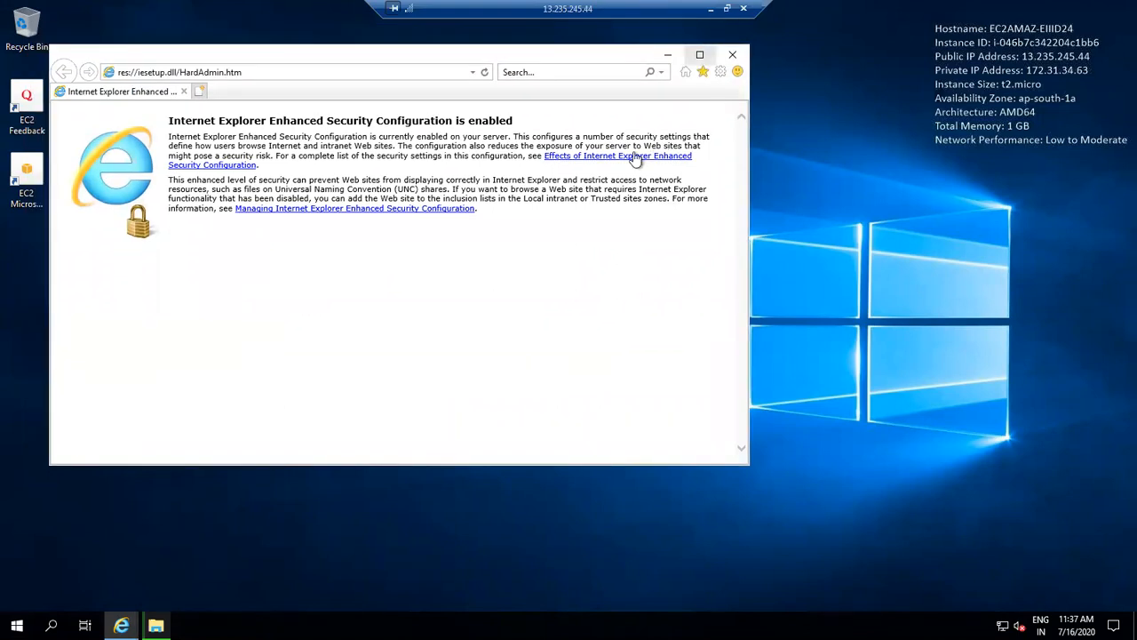
left_click(474, 74)
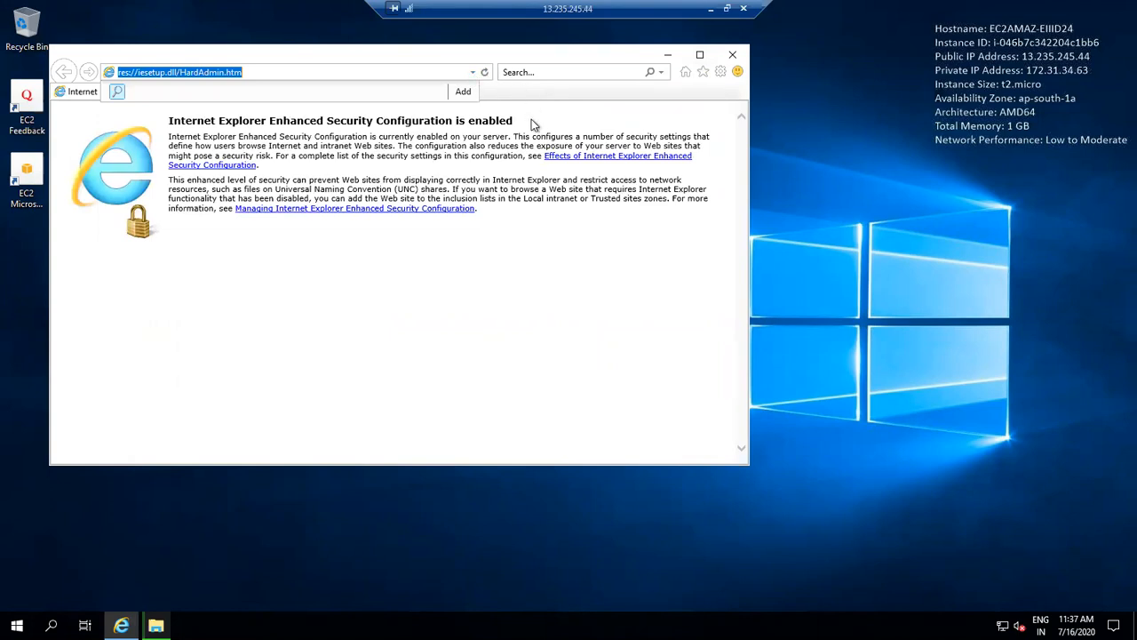
type("google.com")
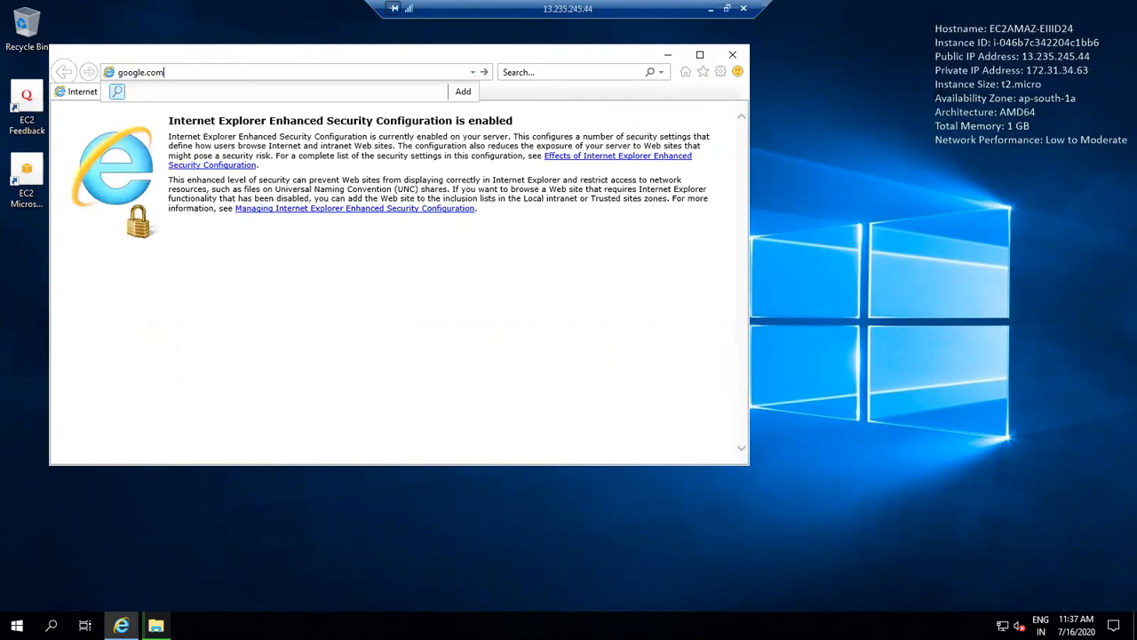
key("Return")
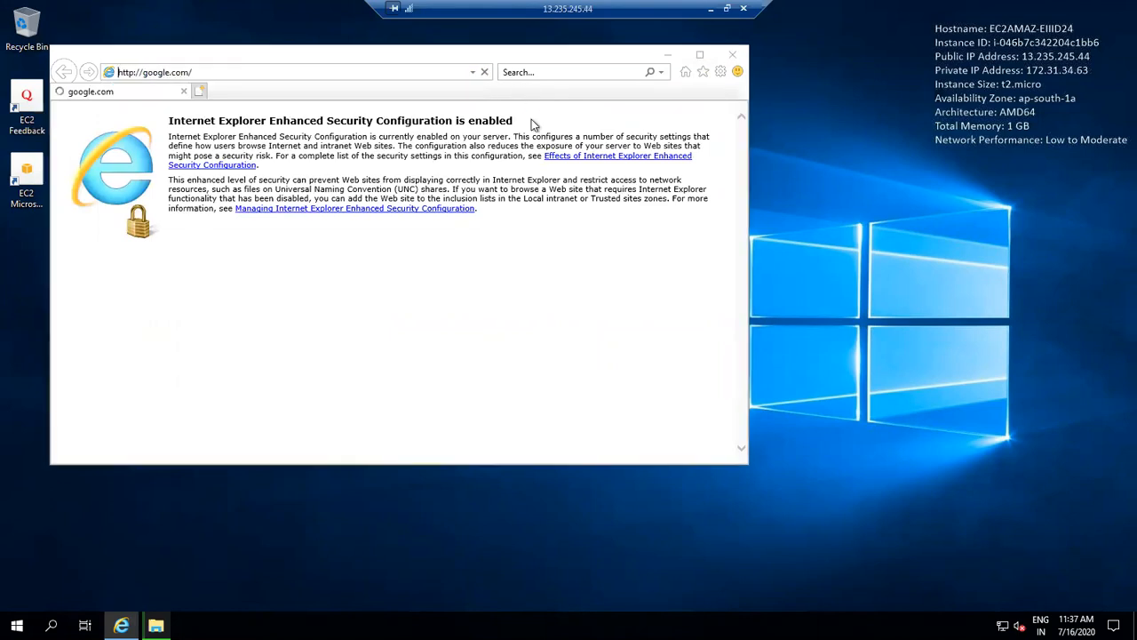
left_click(605, 346)
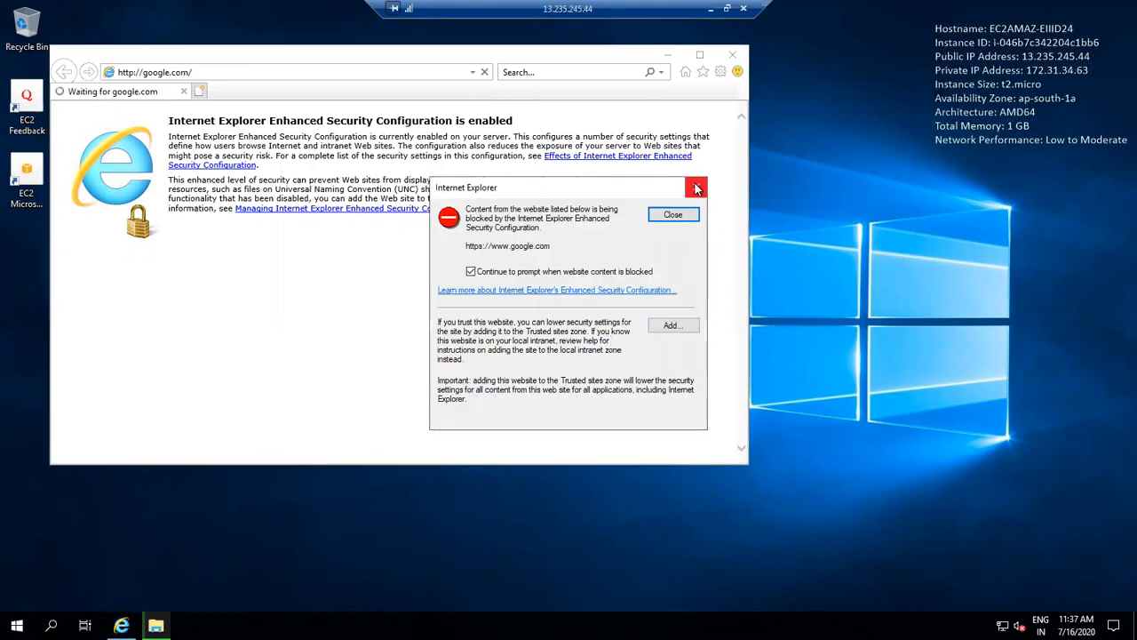
left_click(698, 189)
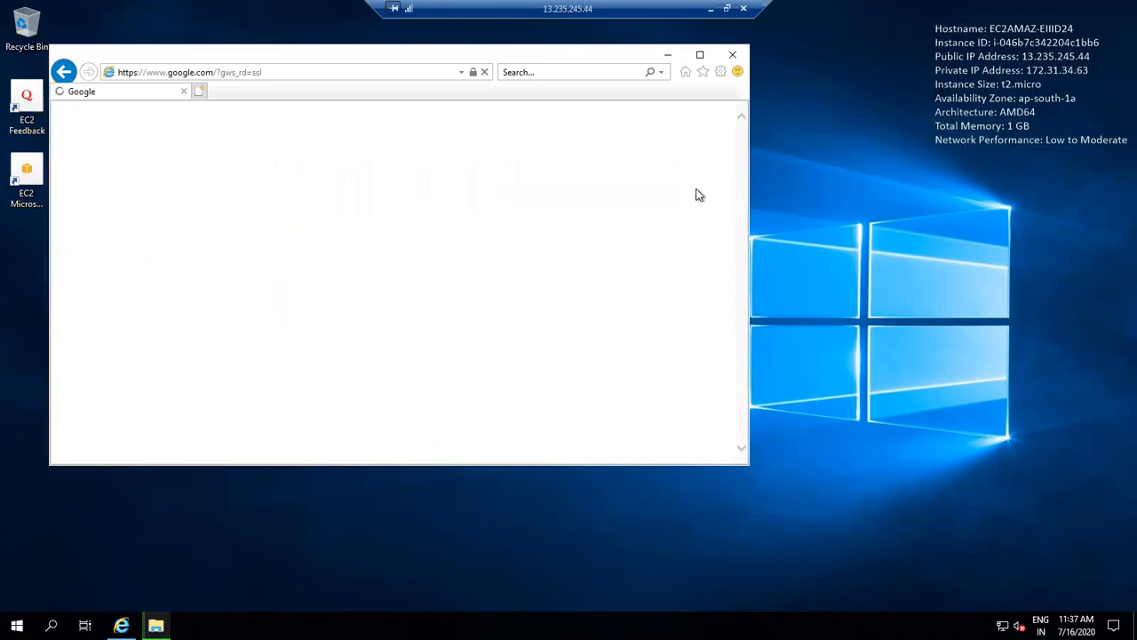
left_click(667, 55)
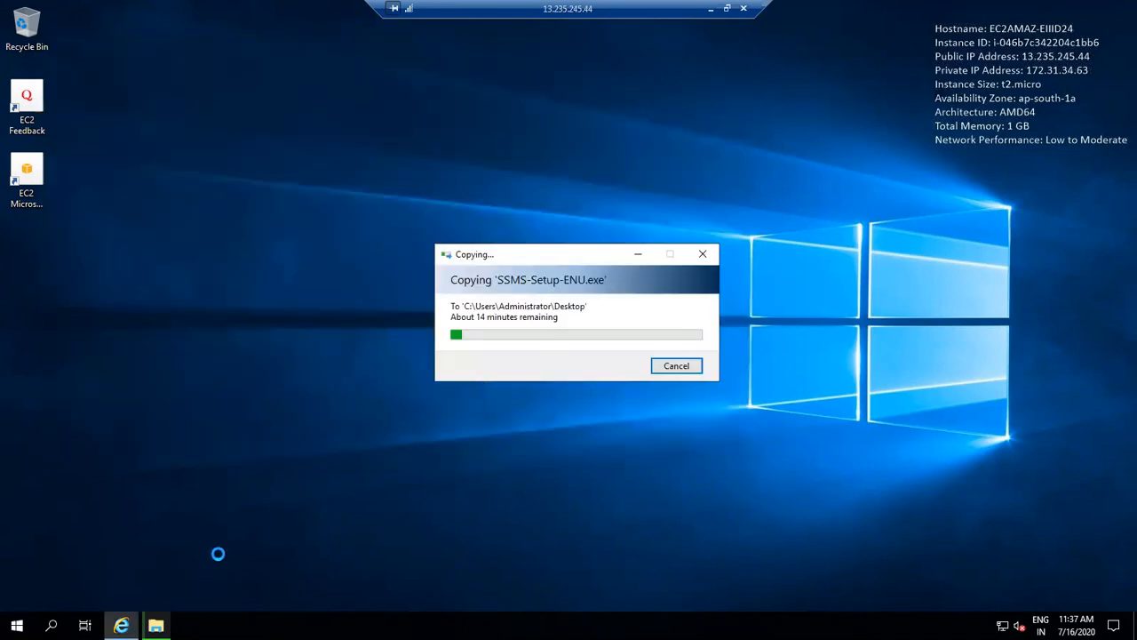
left_click(121, 626)
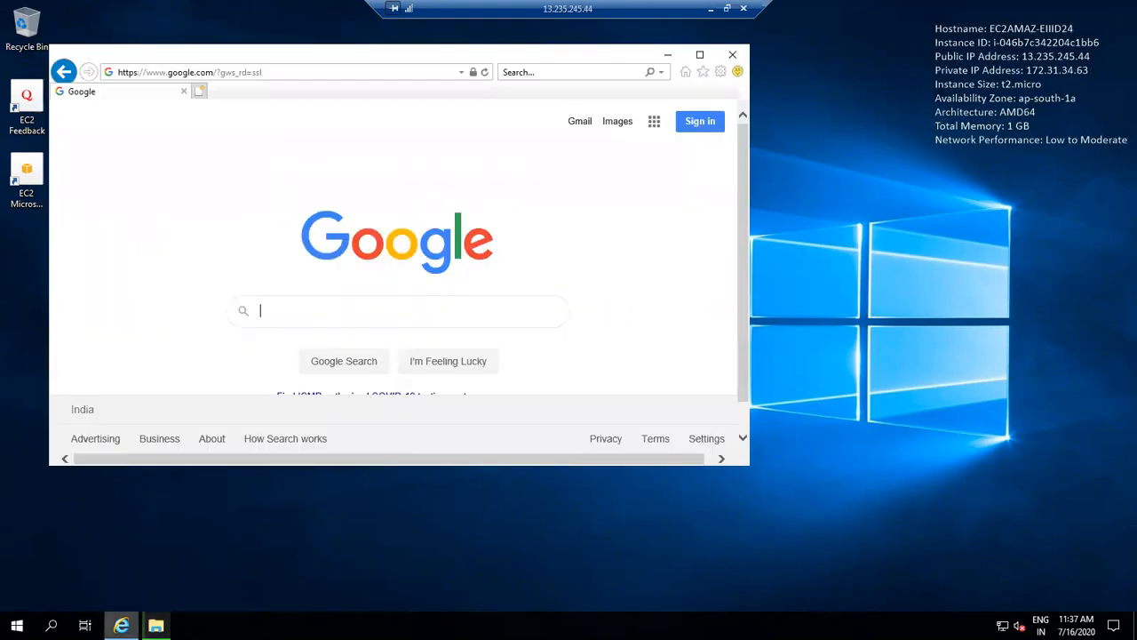
Search Google for 'sql management studio' and close the blocked-content warnings.
left_click(320, 313)
type("sql man")
key("BackSpace")
key("BackSpace")
key("BackSpace")
key("BackSpace")
type("managemen")
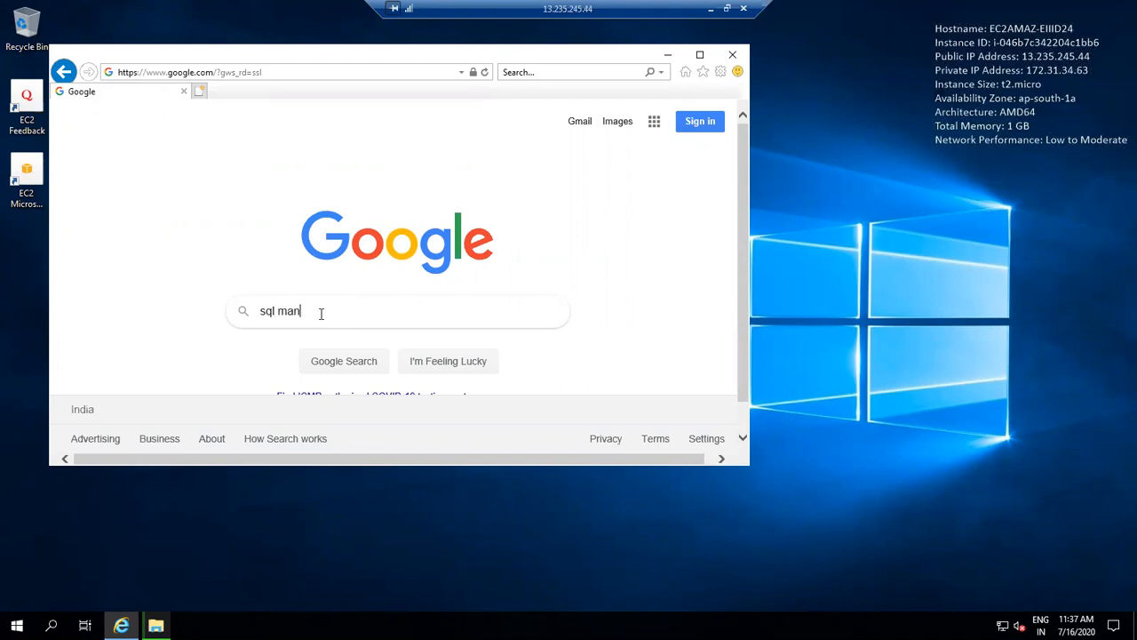
type("t stu")
key("BackSpace")
type("io")
key("Return")
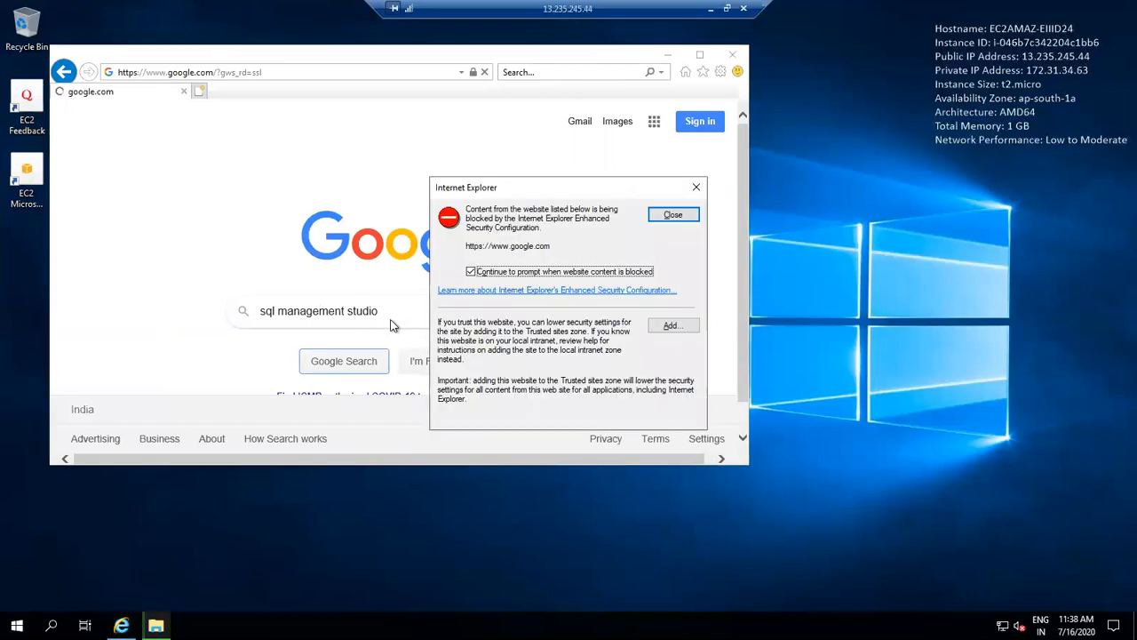
left_click(675, 218)
left_click(674, 218)
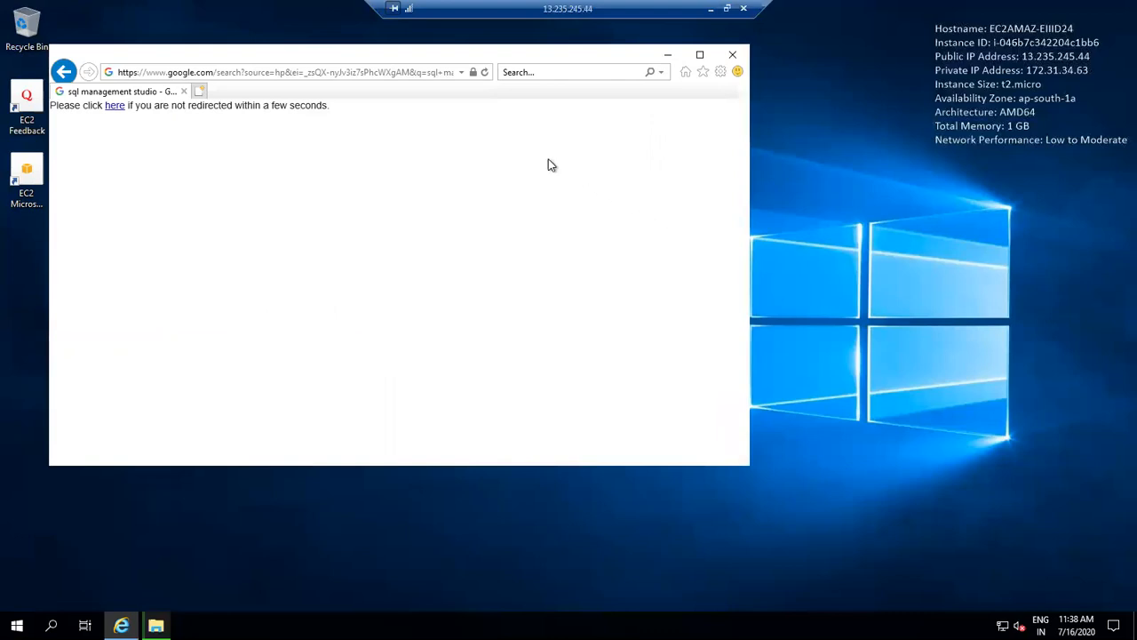
Follow the redirect to the results and open the Download SQL Server Management Studio page.
left_click(672, 56)
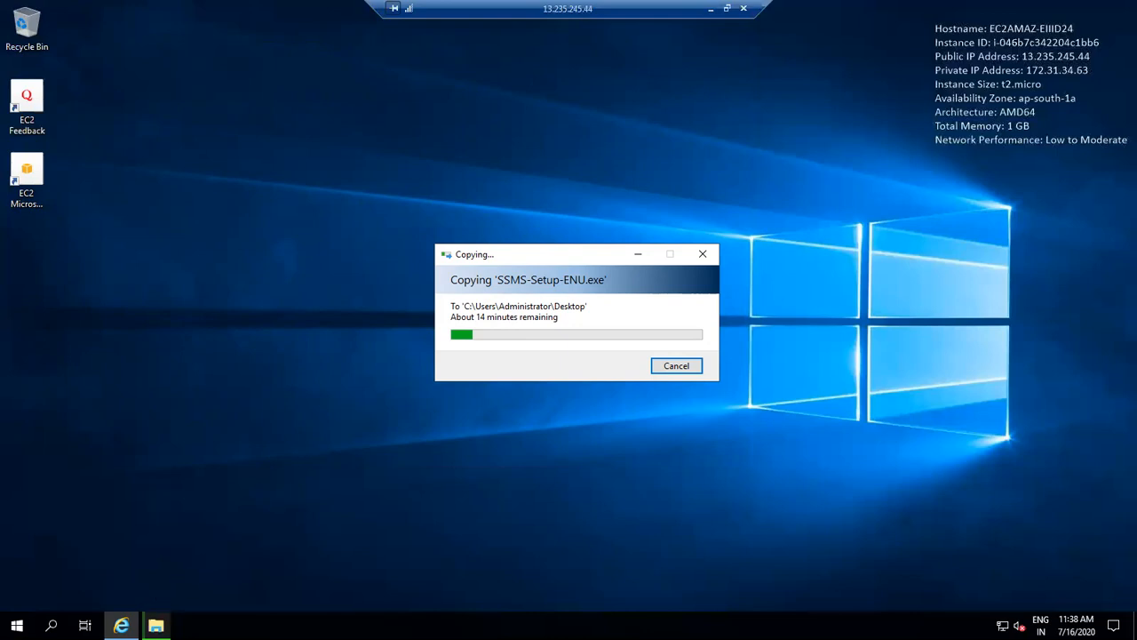
left_click(121, 625)
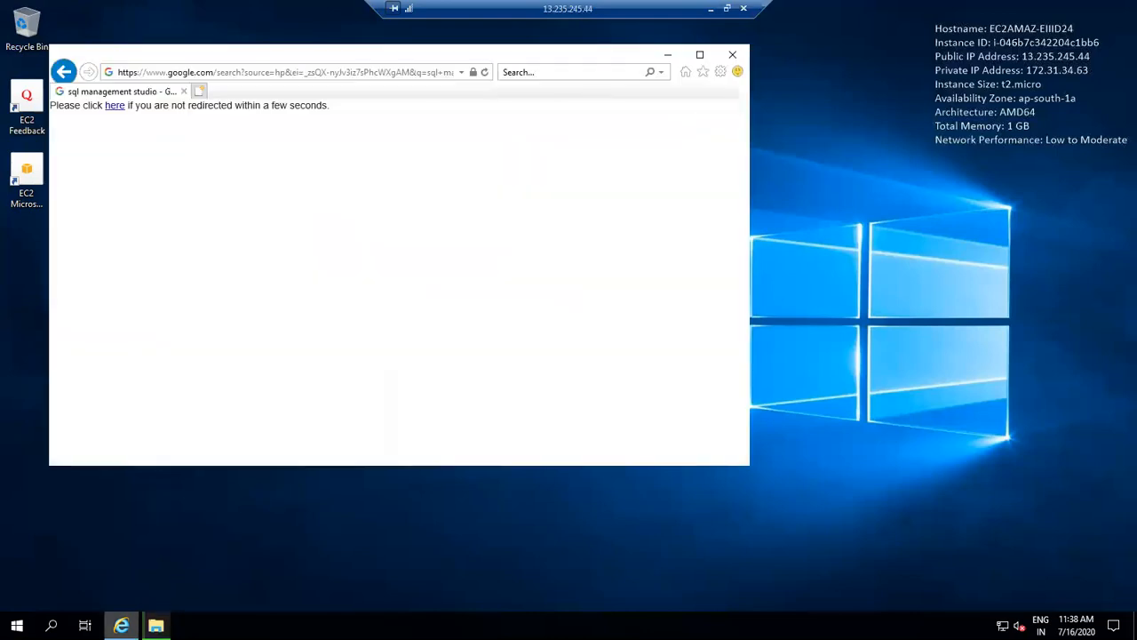
left_click(116, 106)
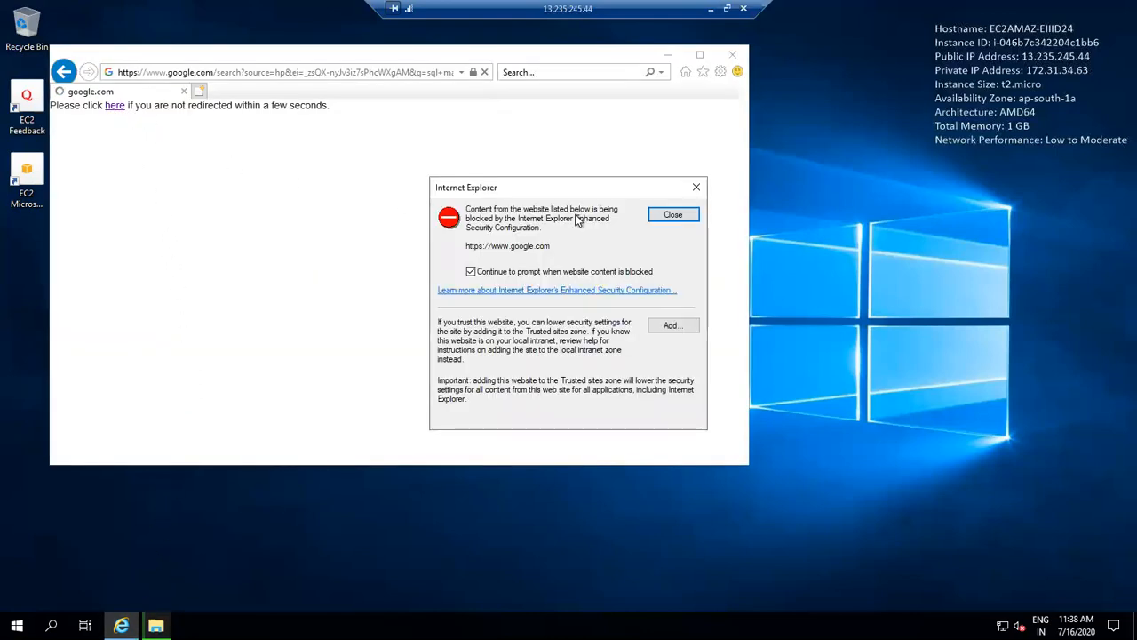
left_click(654, 218)
left_click(661, 219)
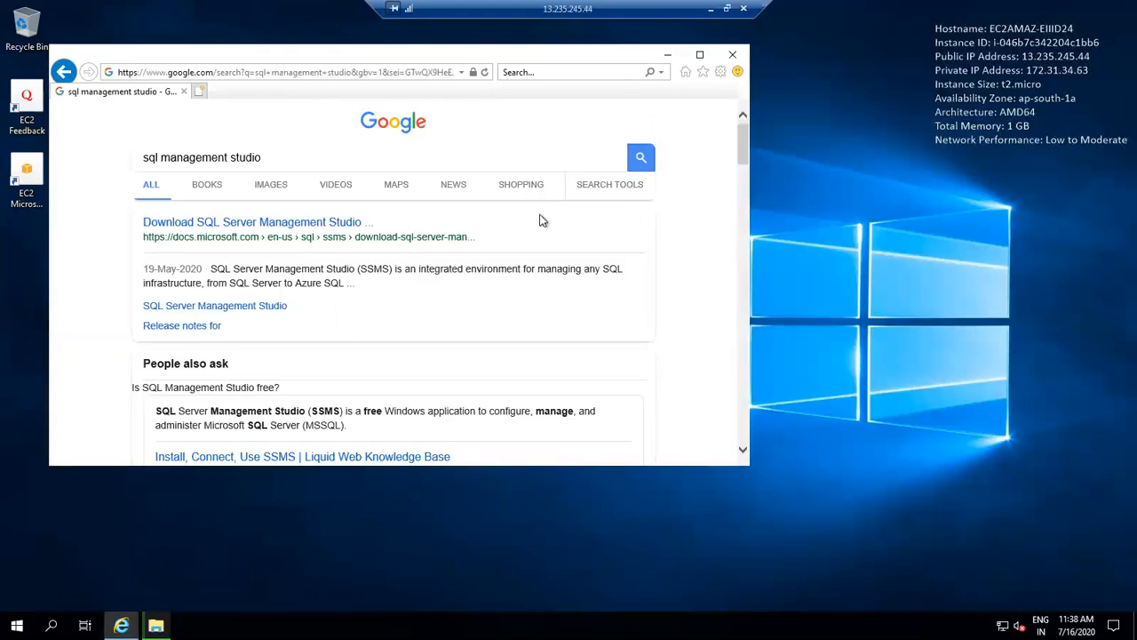
left_click(344, 225)
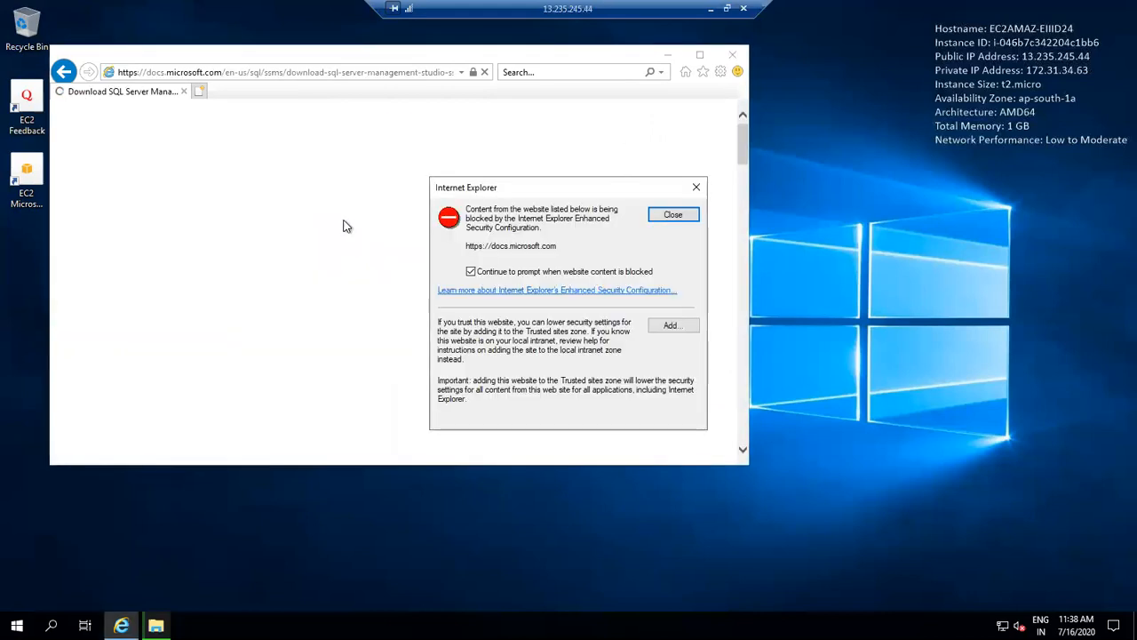
left_click(666, 216)
Attempt the SSMS download, dismiss the untrusted-site warning, and close Internet Explorer.
scroll(738, 168, "down", 5)
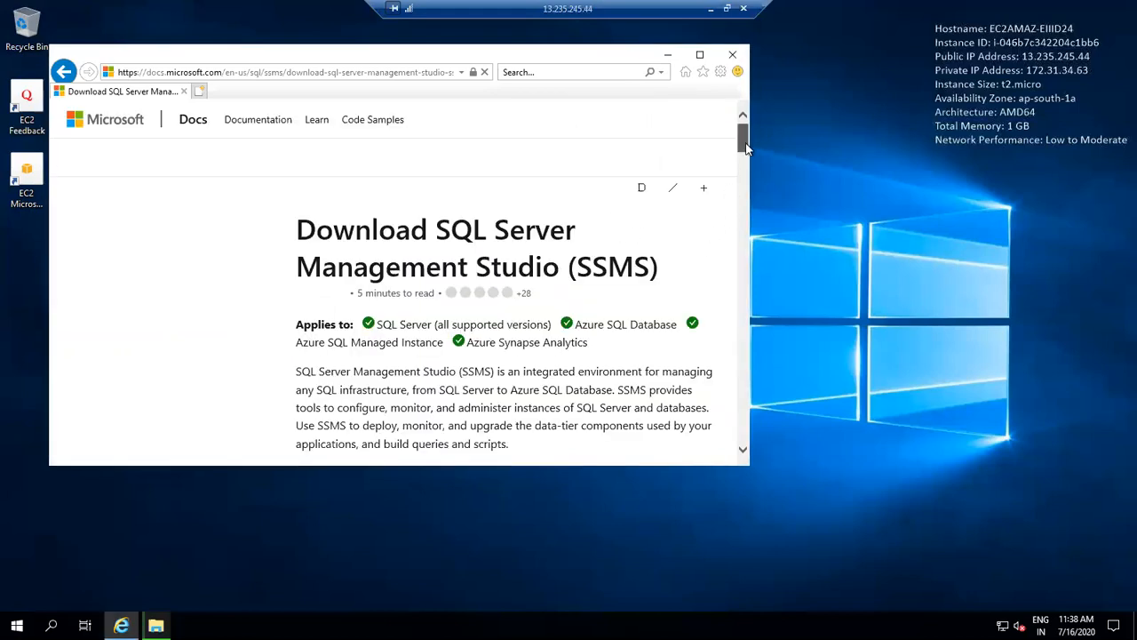
left_click_drag(752, 175, 754, 177)
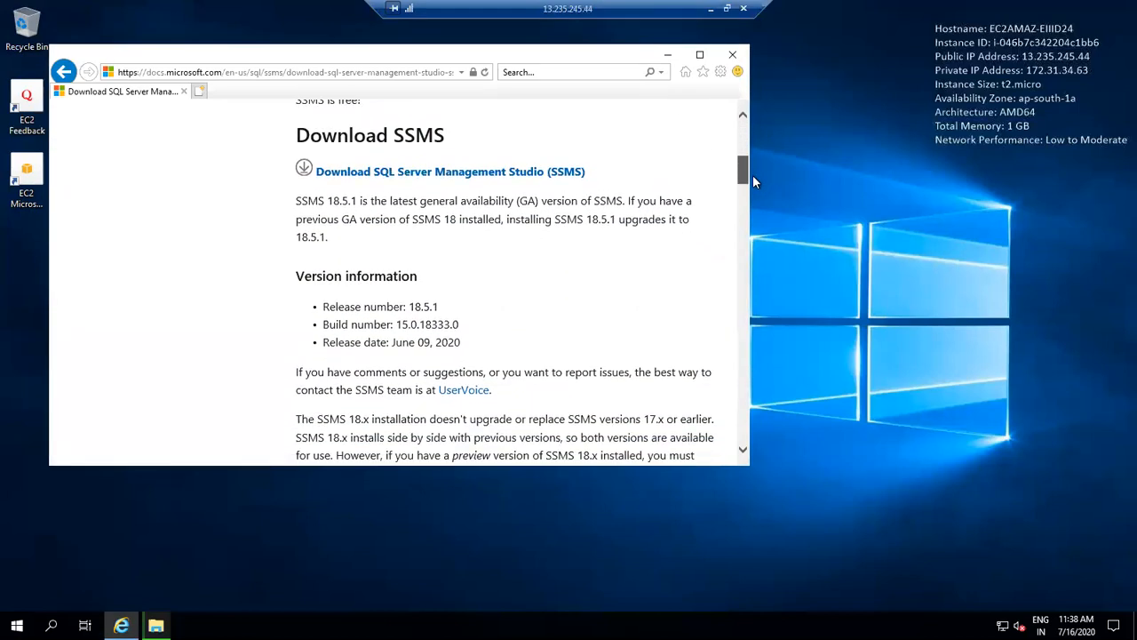
left_click(570, 174)
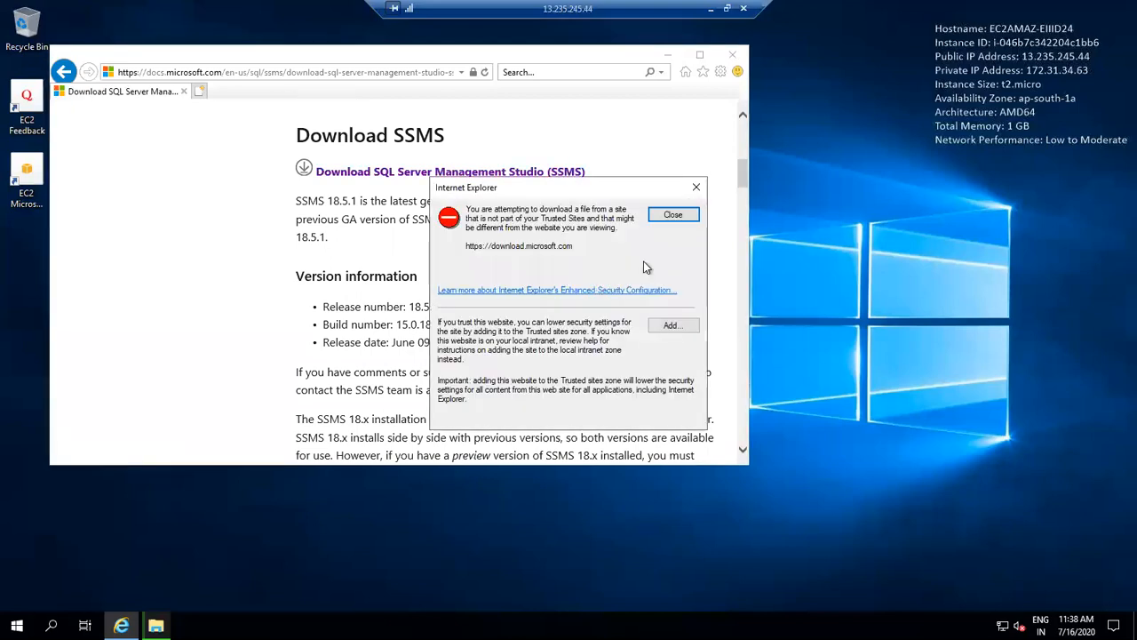
left_click(684, 218)
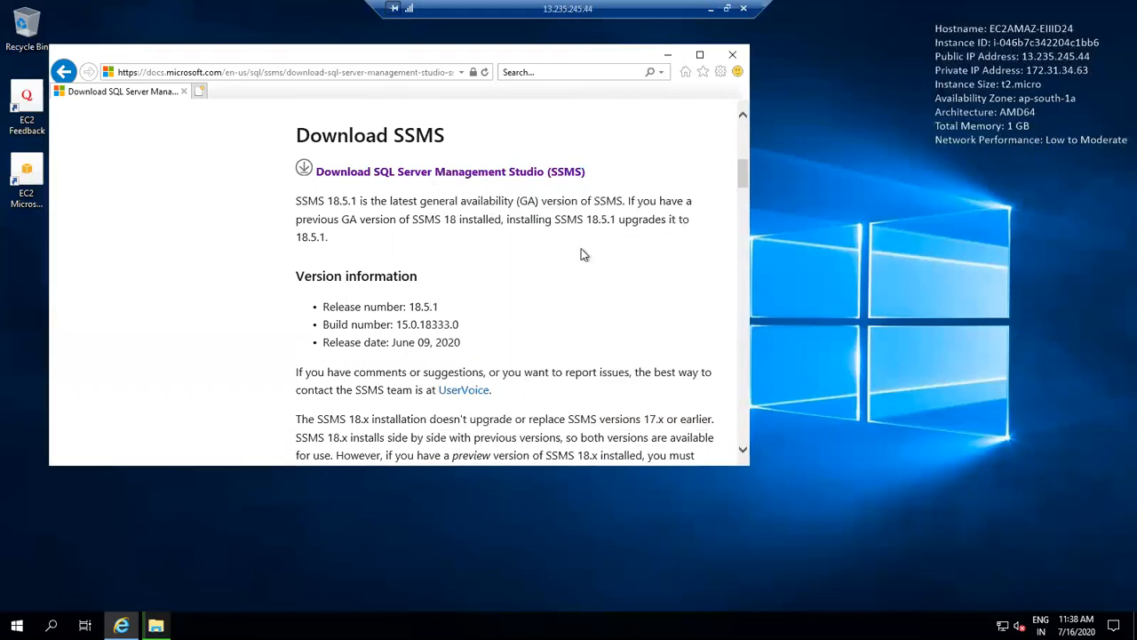
left_click_drag(679, 94, 718, 84)
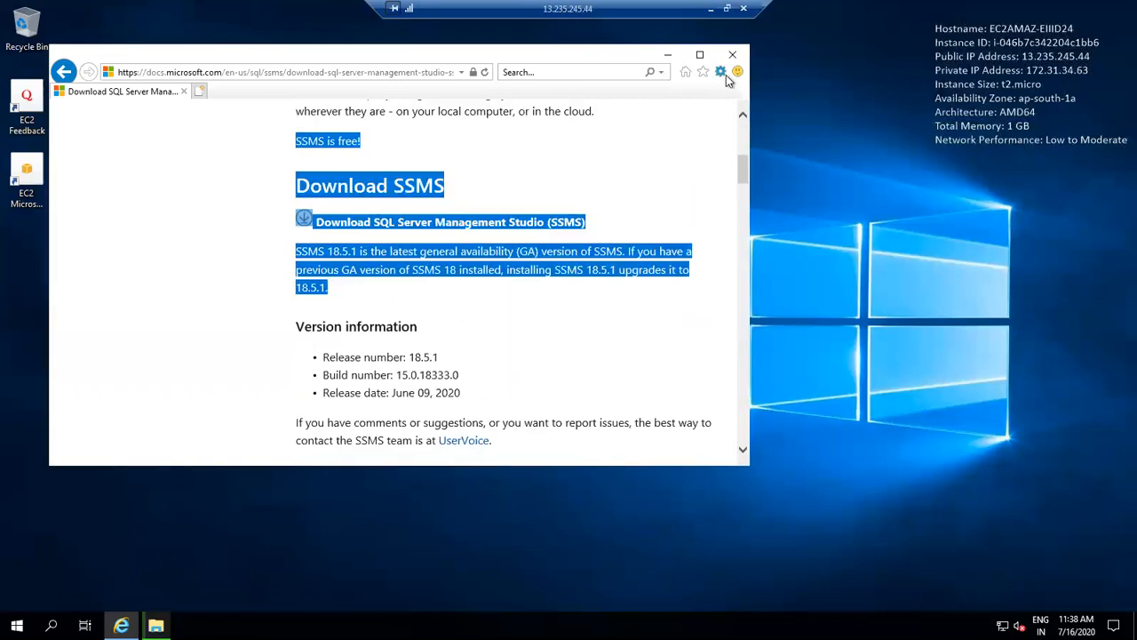
left_click(743, 214)
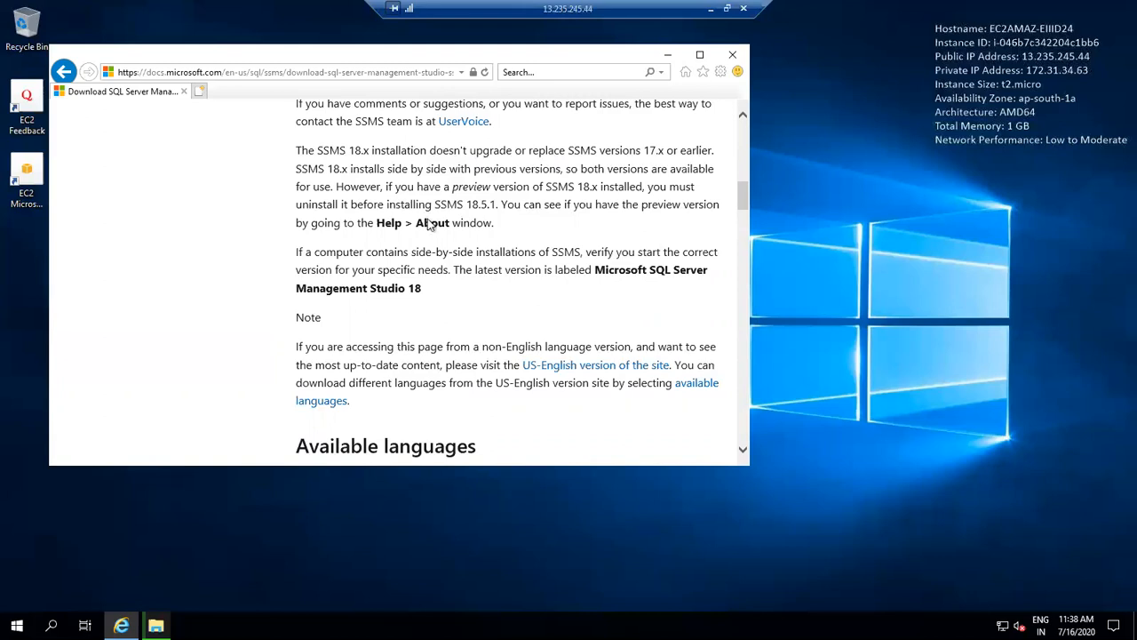
left_click(732, 54)
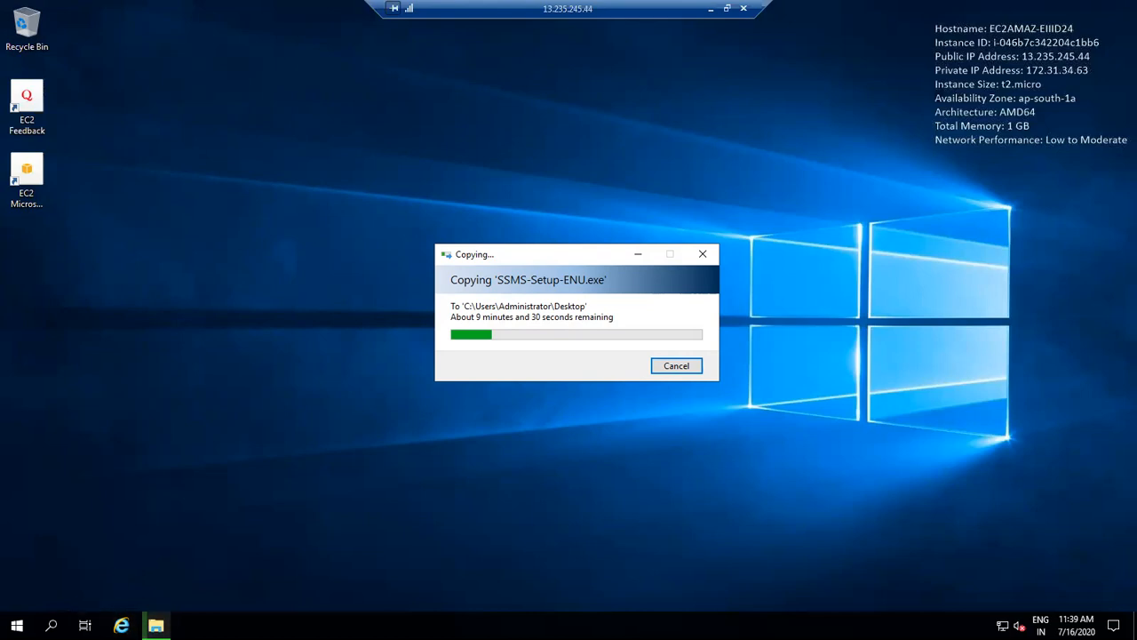
Open the remote Start menu, then minimize the remote session to reach the local SSMS 18.5.1 installer.
left_click(17, 626)
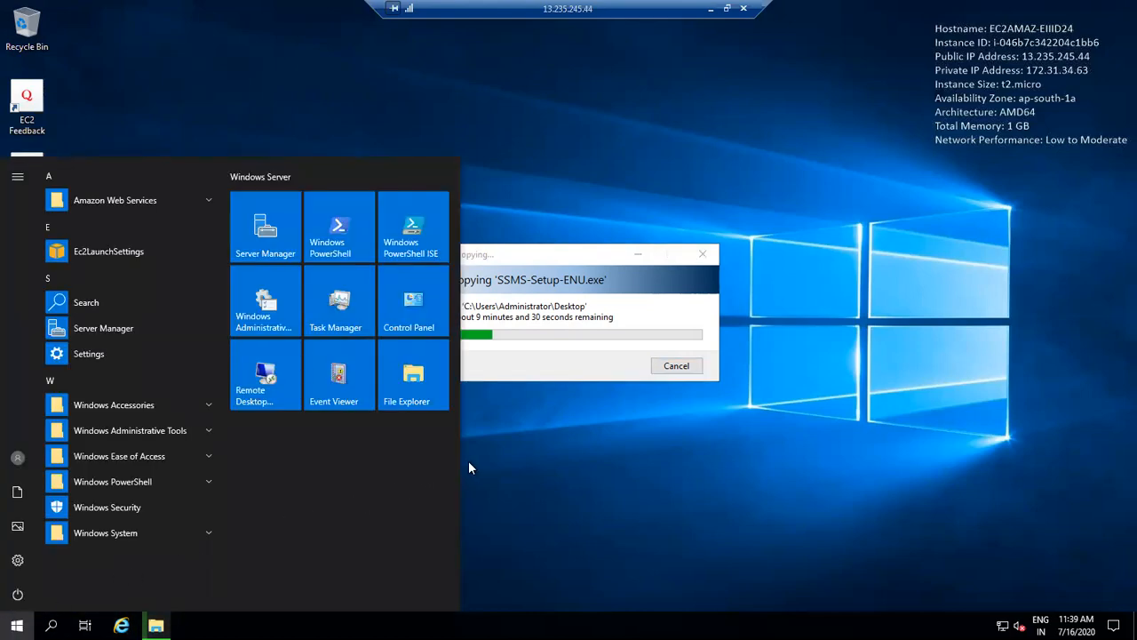
left_click(711, 8)
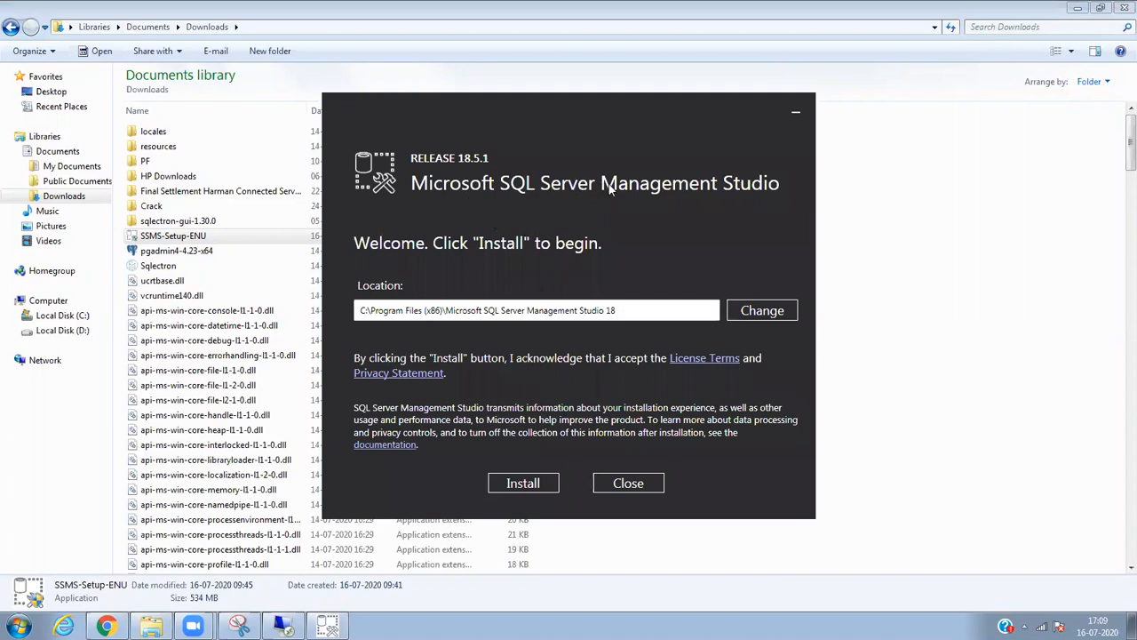
Start the SSMS 18.5.1 installation and bring the AWS EC2 console in Chrome to the front.
left_click(534, 482)
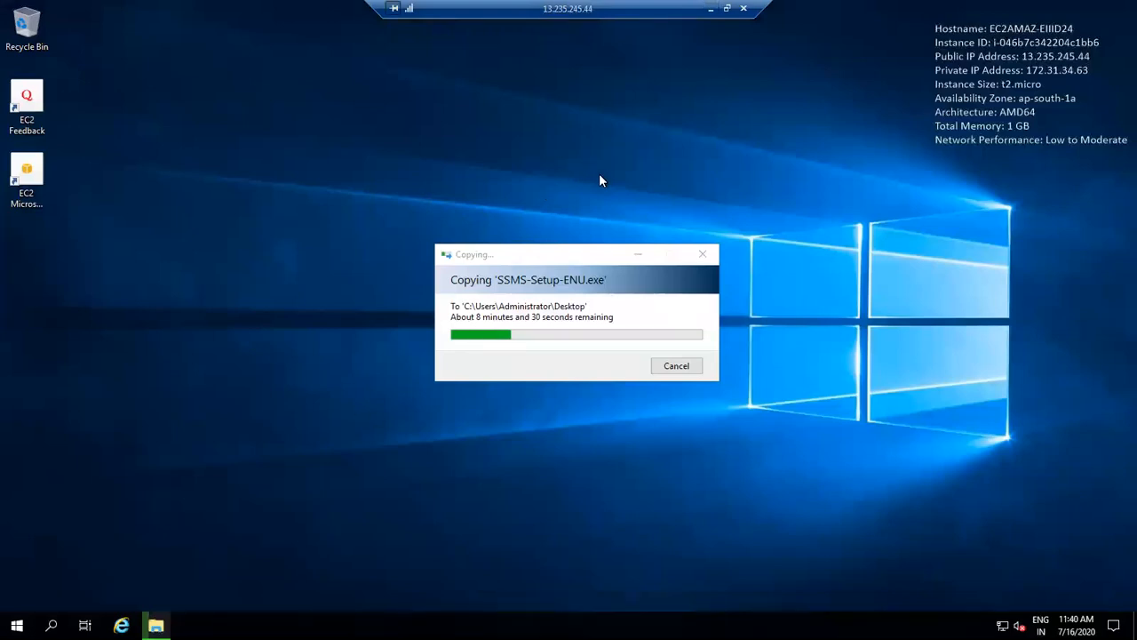
left_click(712, 10)
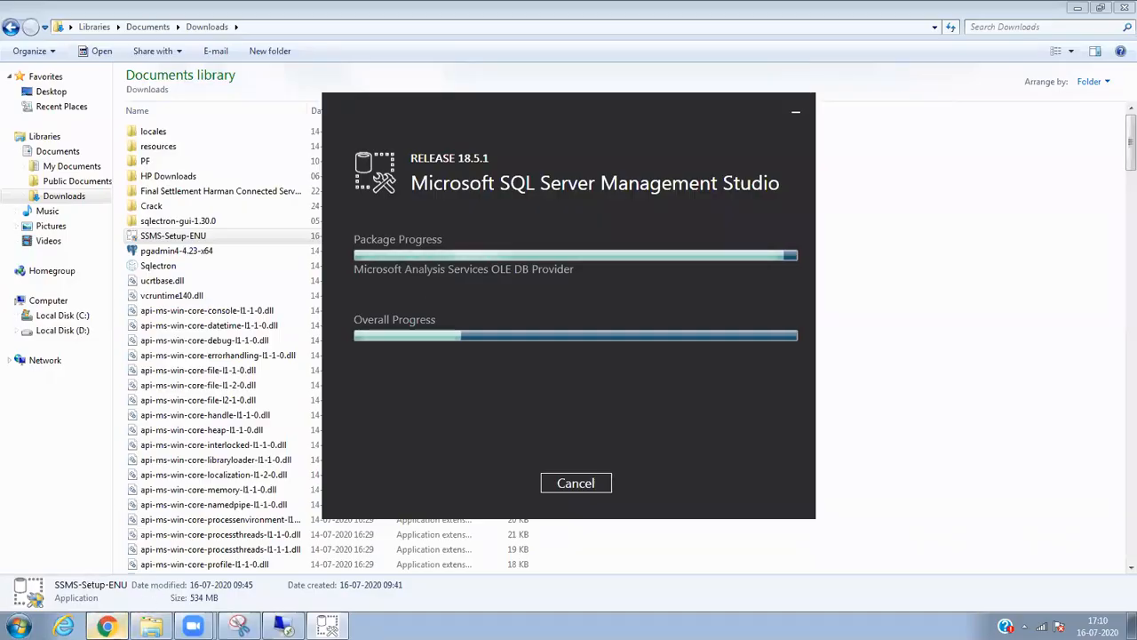
left_click(106, 627)
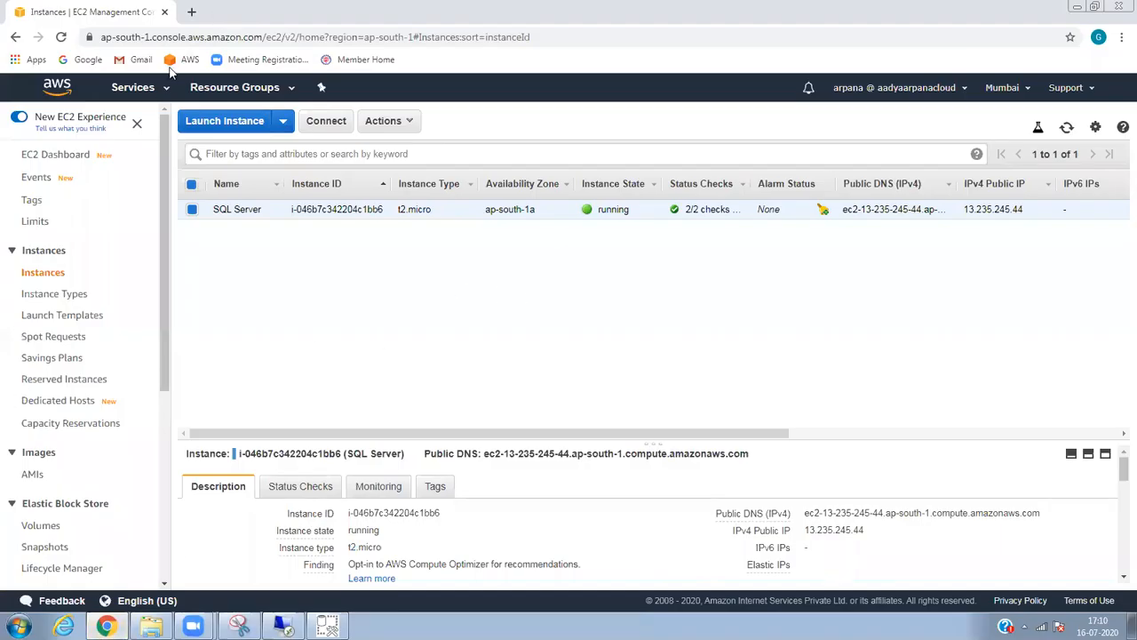
Go to RDS from Services and open mysqldbinstance's details from the DB Instances list.
left_click(148, 93)
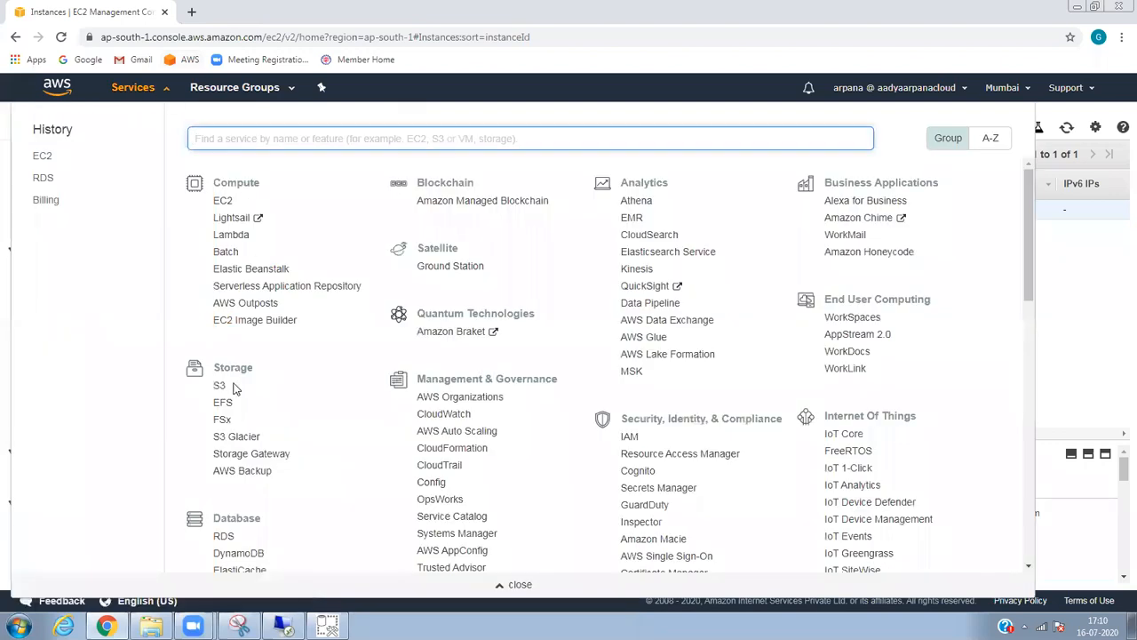
left_click(222, 537)
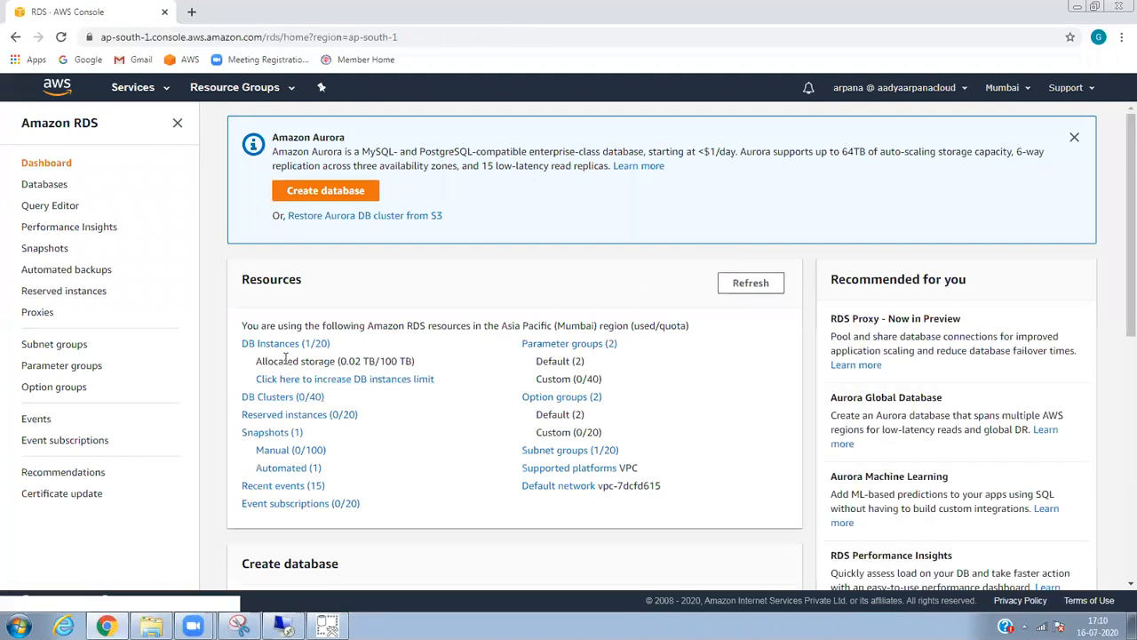
left_click(291, 353)
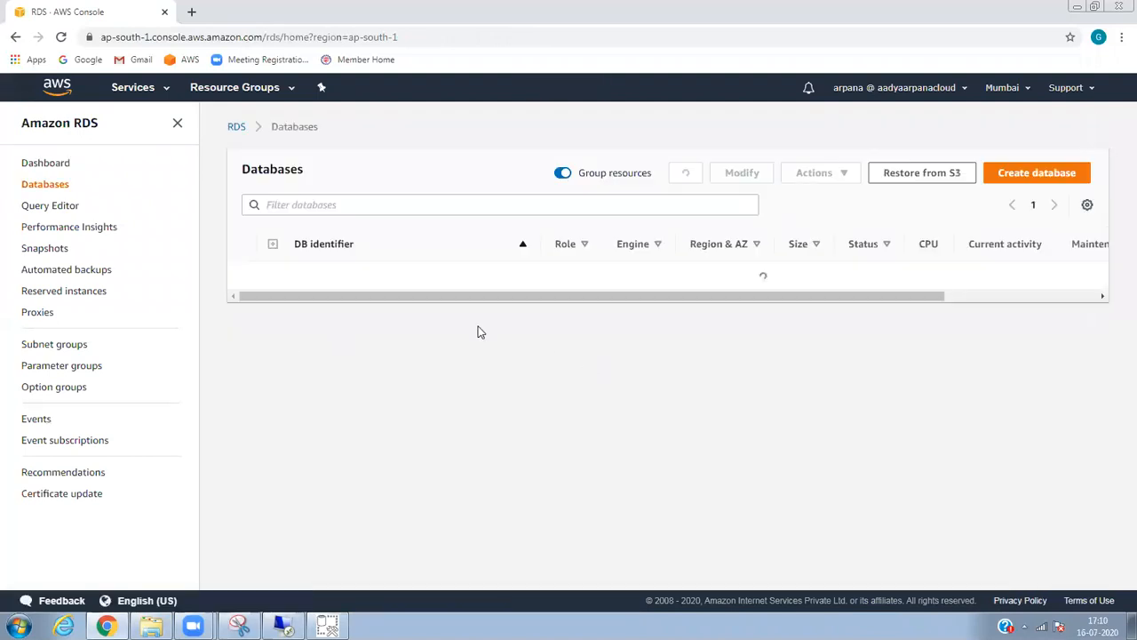
left_click(354, 280)
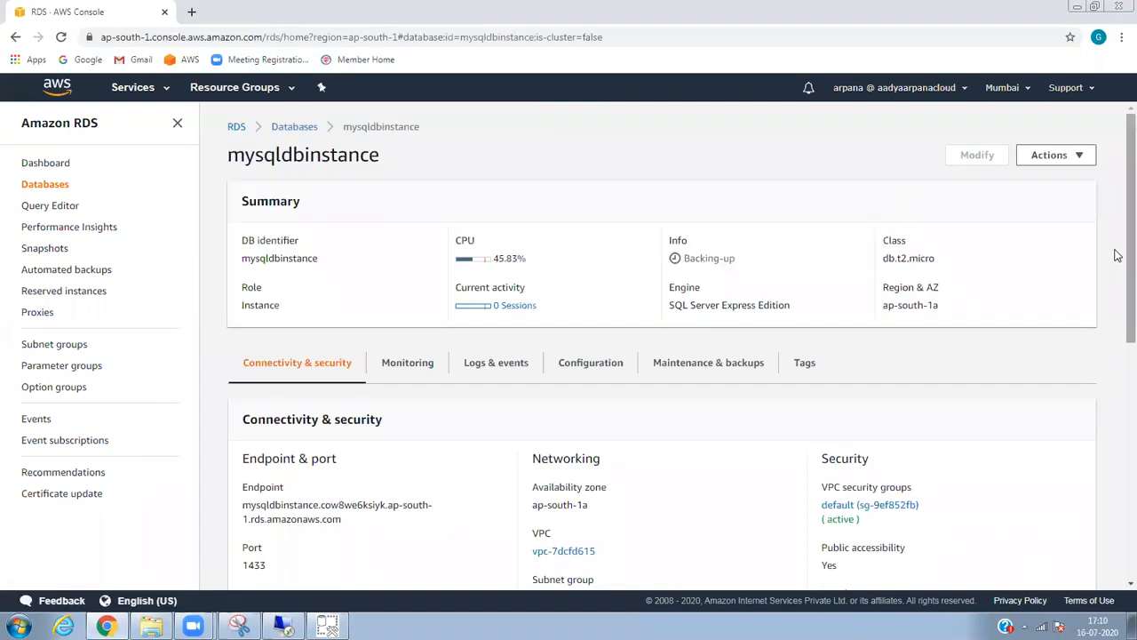
Select mysqldbinstance's full endpoint address under Connectivity & security, then return to the remote session.
scroll(1118, 232, "down", 2)
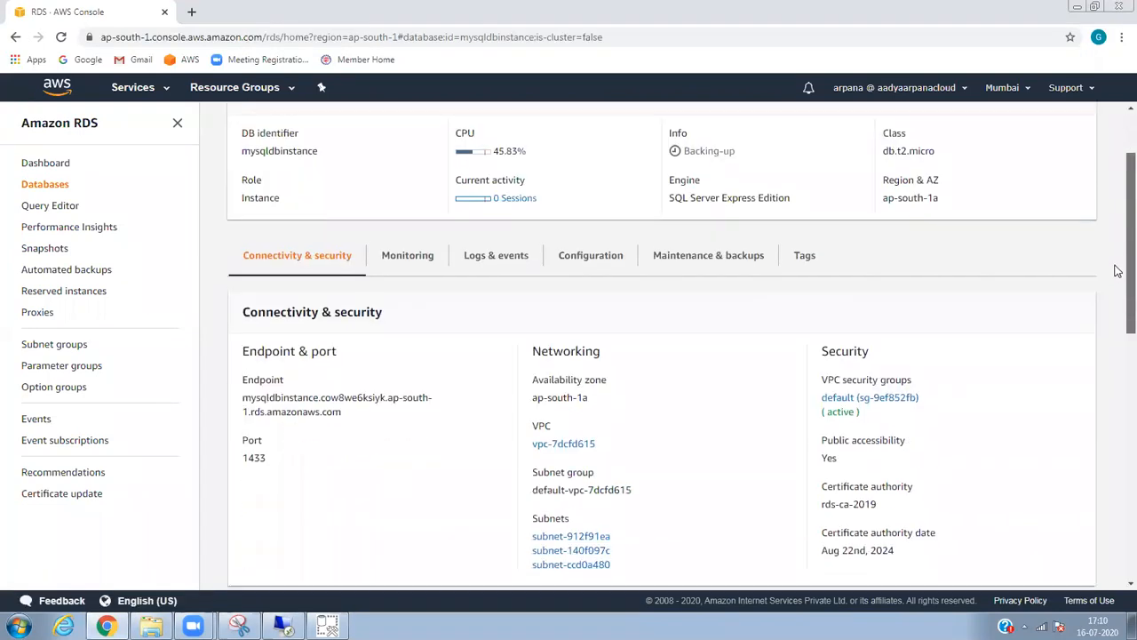
mouse_move(332, 407)
left_mouse_down()
mouse_move(273, 405)
mouse_move(346, 409)
left_mouse_up()
left_click(348, 410)
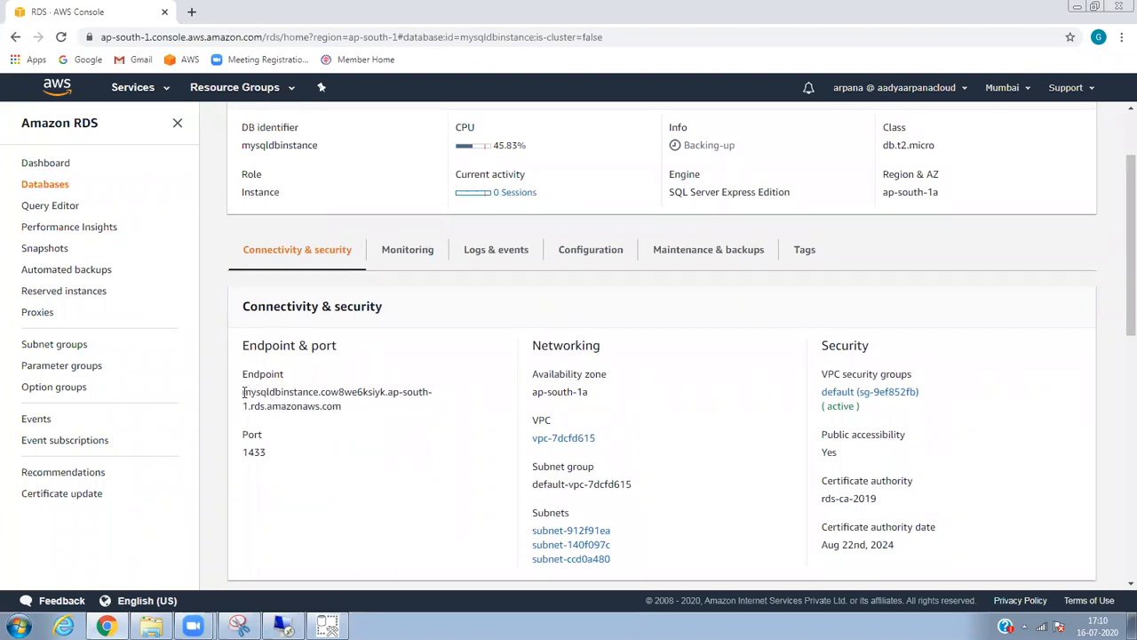
left_click_drag(244, 392, 353, 410)
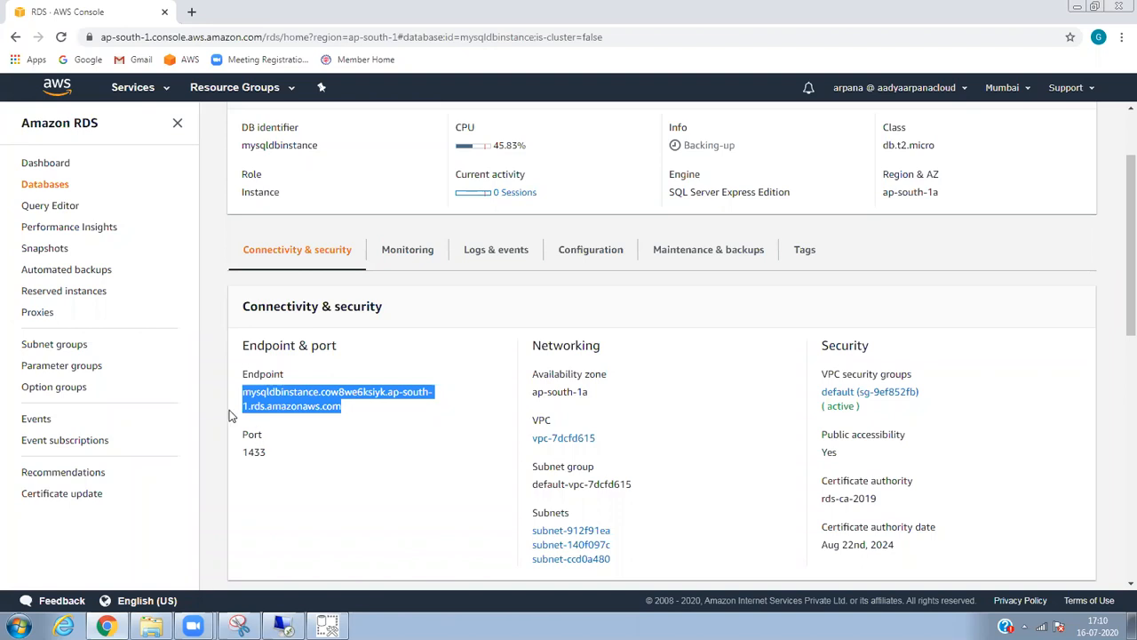
left_click(283, 627)
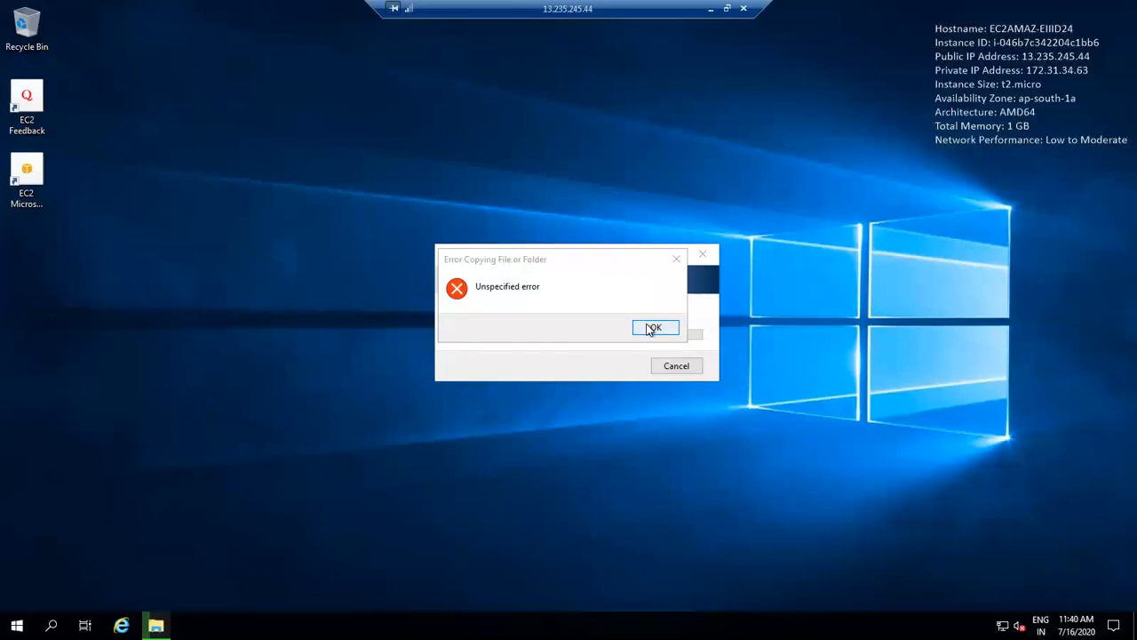
Dismiss the Unspecified copy error, refresh the remote desktop twice, and minimize the session.
left_click(651, 328)
right_click(533, 185)
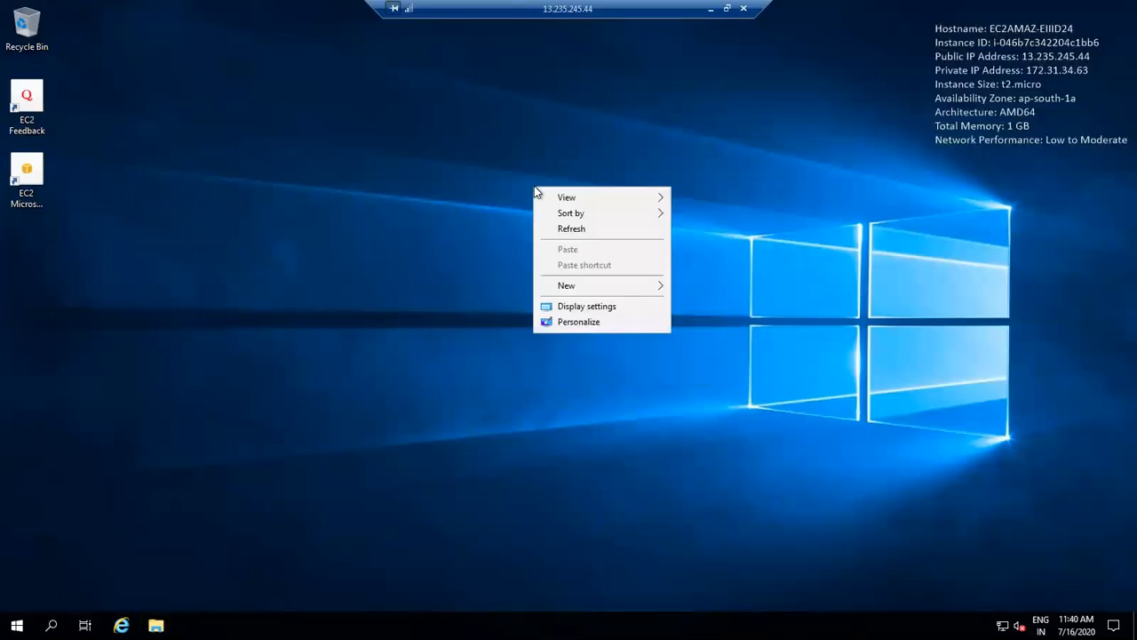
left_click(568, 229)
right_click(559, 205)
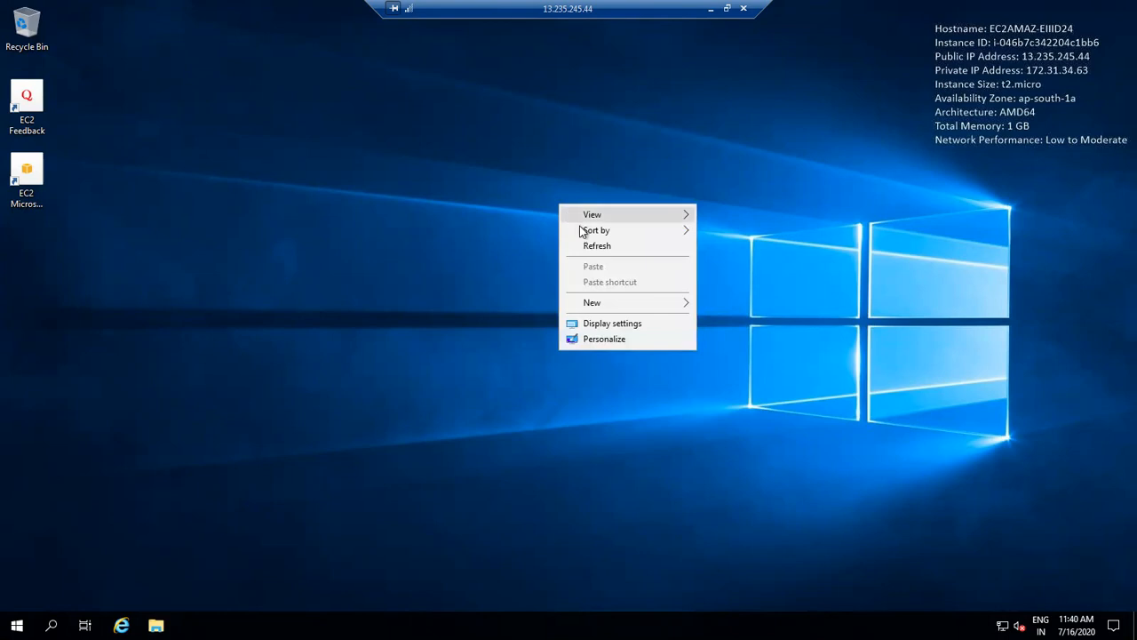
left_click(590, 246)
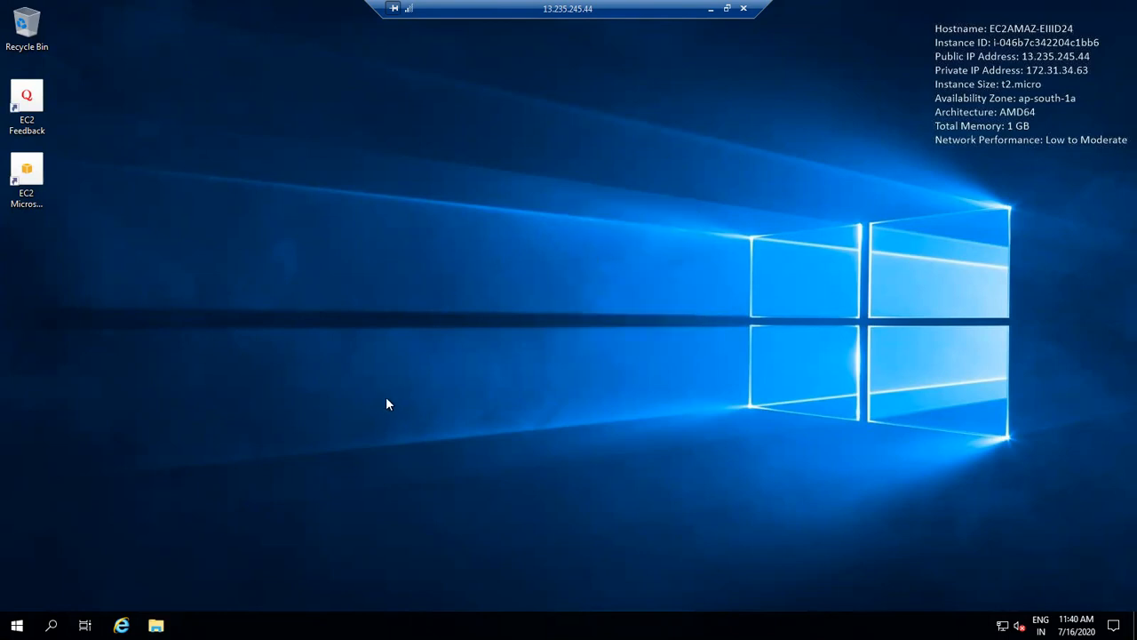
left_click(711, 8)
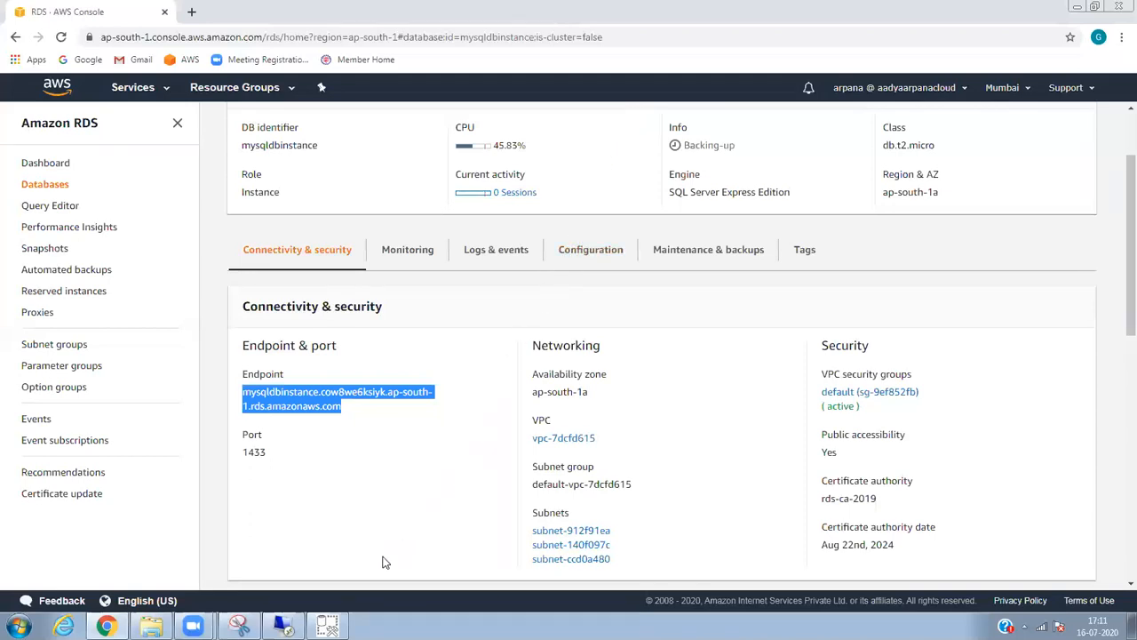
Check the SSMS installer's package progress, then return to the remote server desktop.
left_click(327, 626)
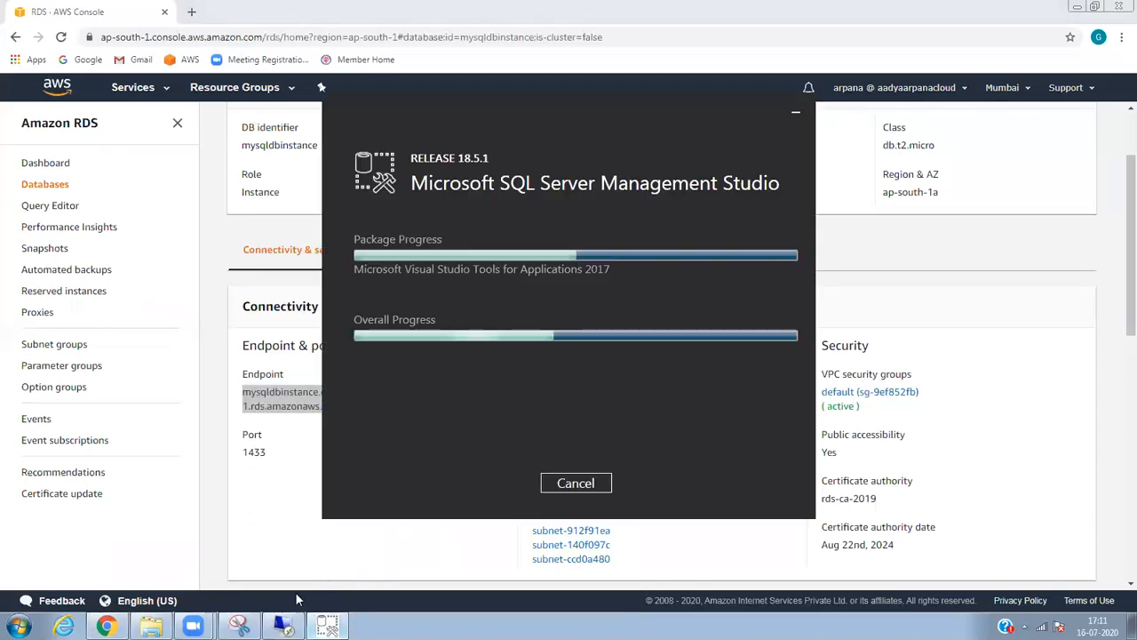
left_click(284, 626)
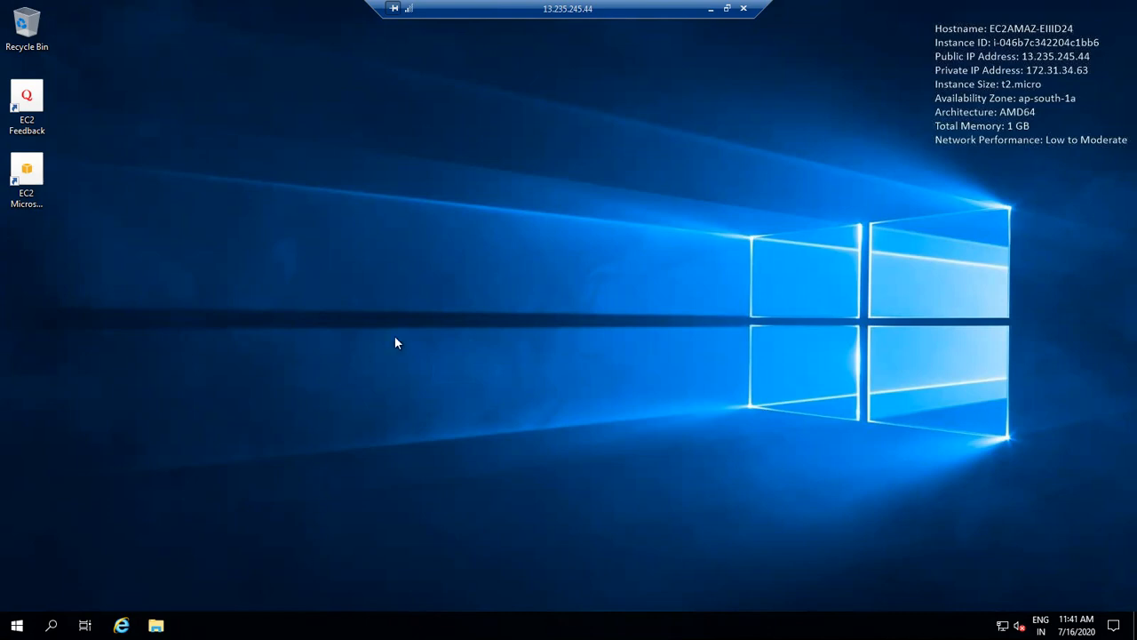
Copy SSMS-Setup-ENU.exe from local Downloads and paste it onto the remote server's desktop.
left_click(711, 8)
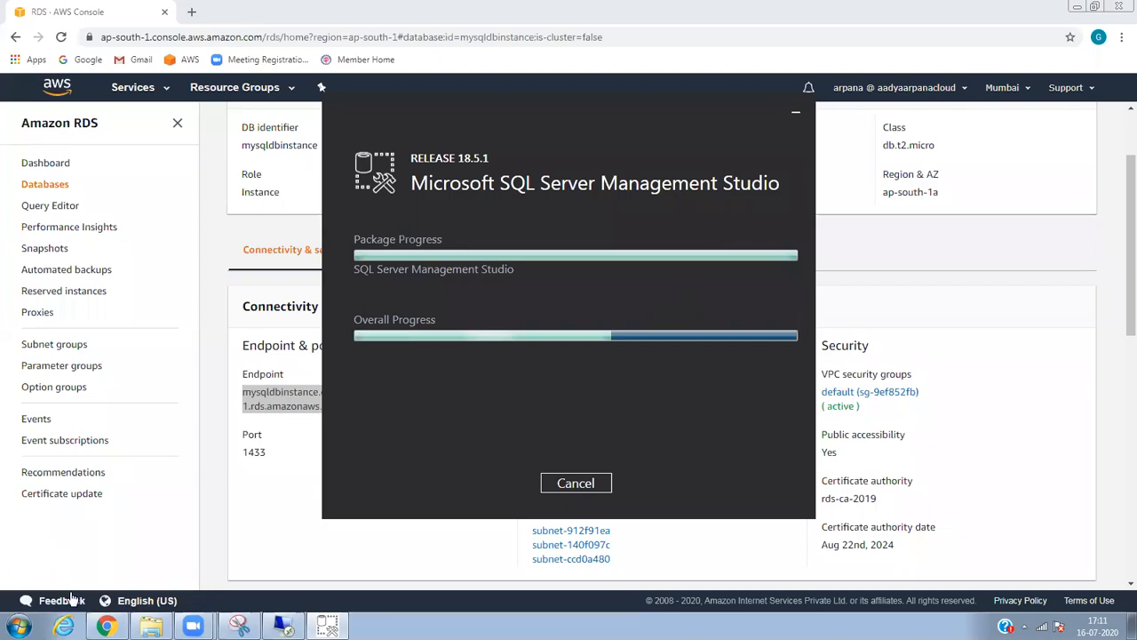
left_click(151, 626)
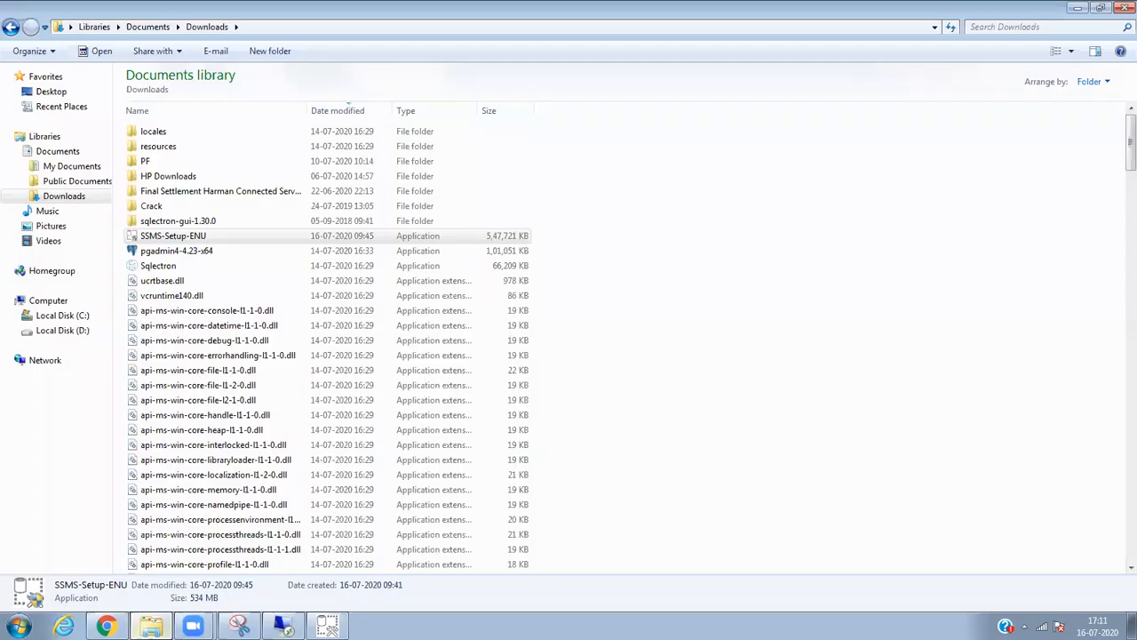
right_click(205, 239)
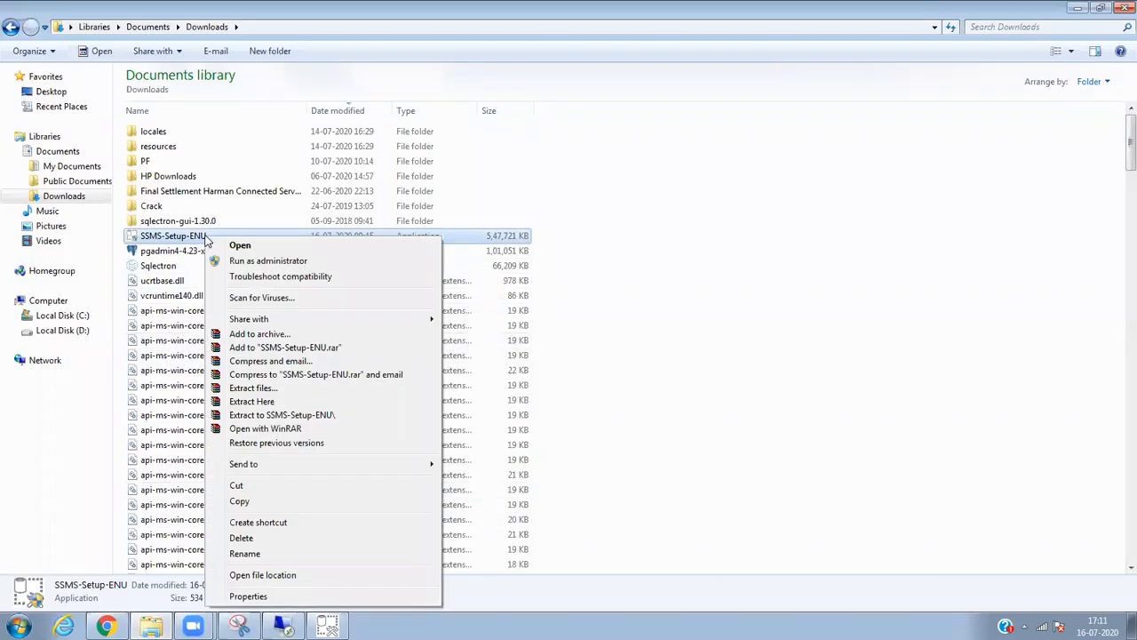
left_click(268, 504)
left_click(269, 507)
left_click(287, 627)
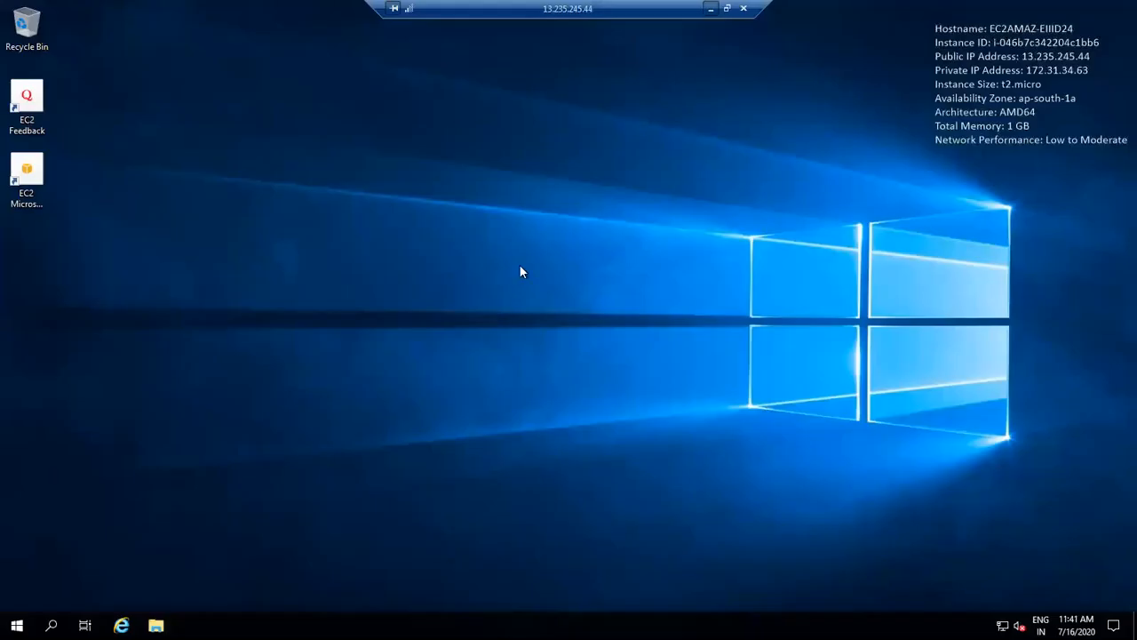
right_click(531, 241)
left_click(566, 308)
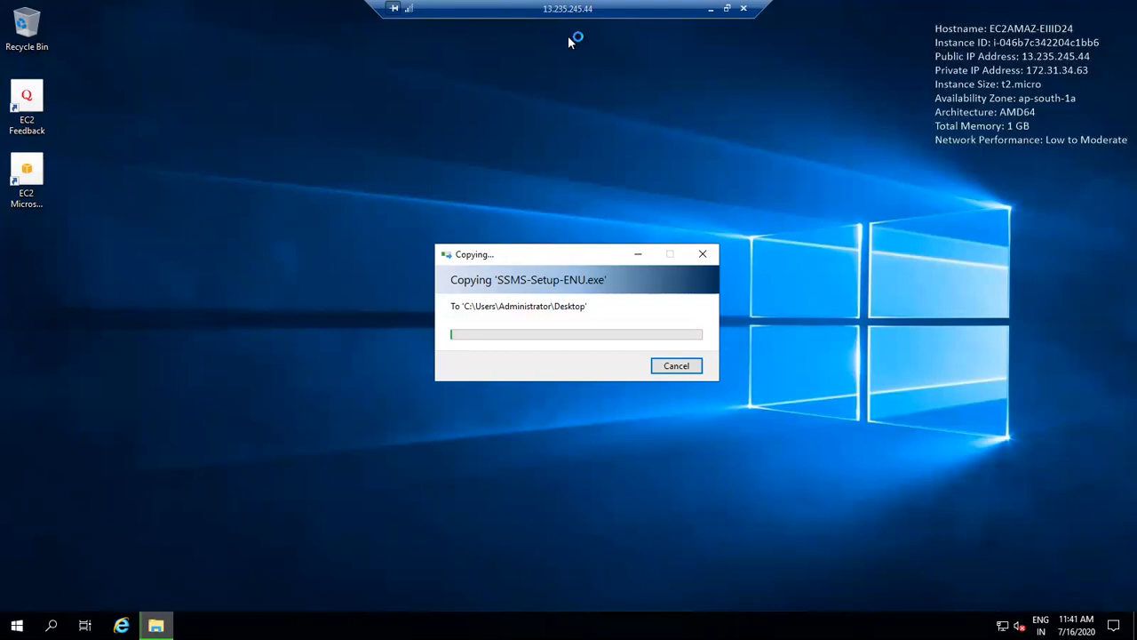
left_click(725, 9)
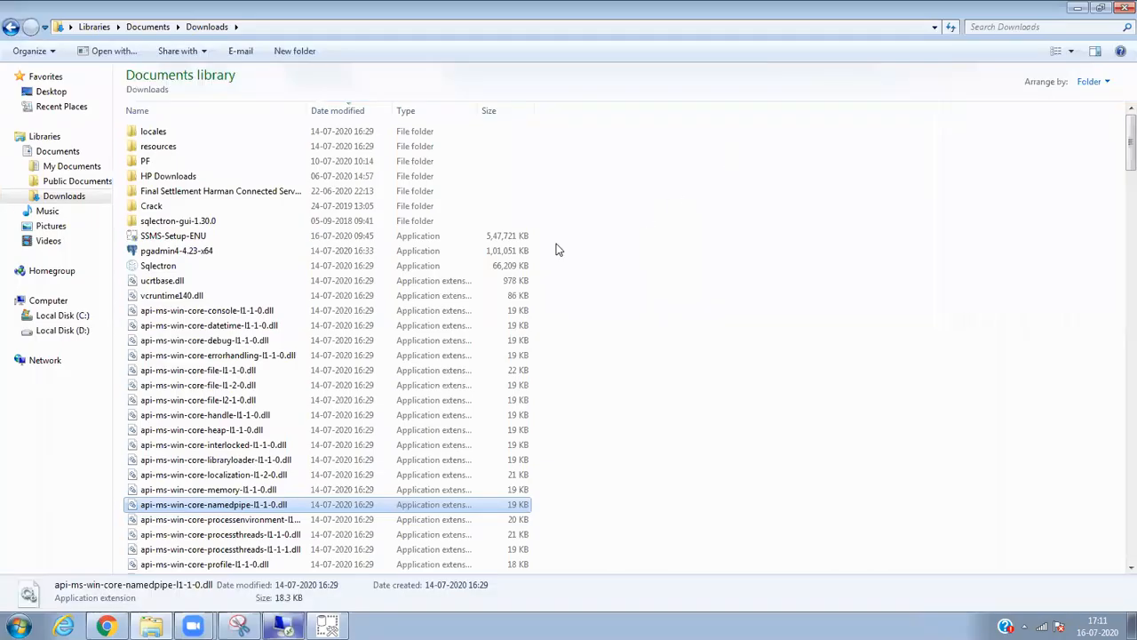
Close the SSMS 18.5.1 installer once Setup Completed shows all components installed.
left_click(282, 625)
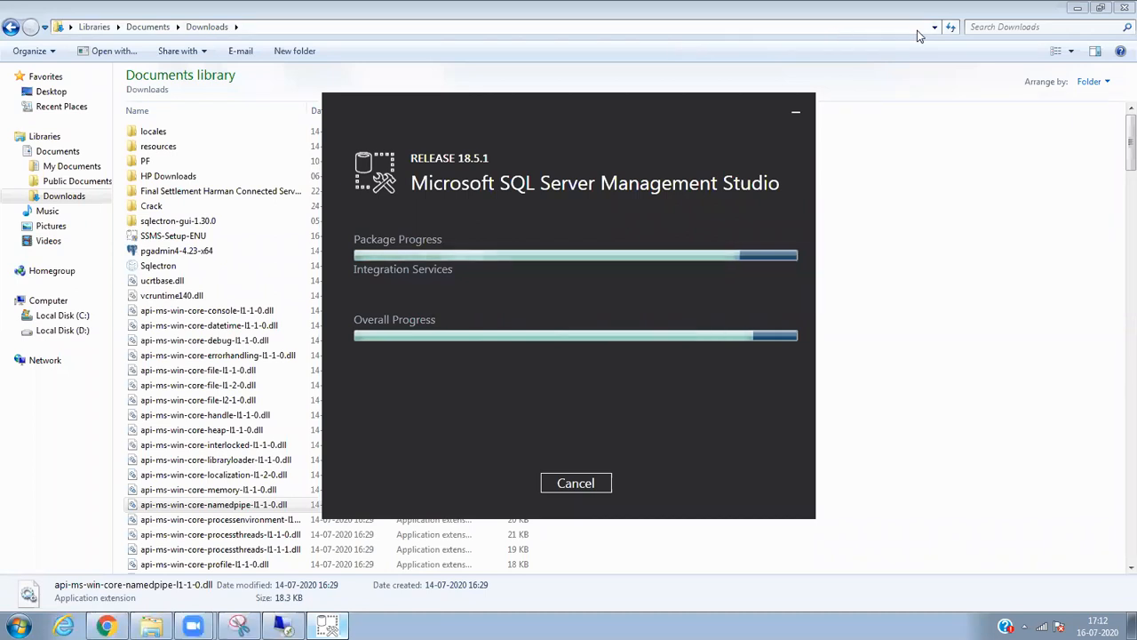
left_click(1078, 7)
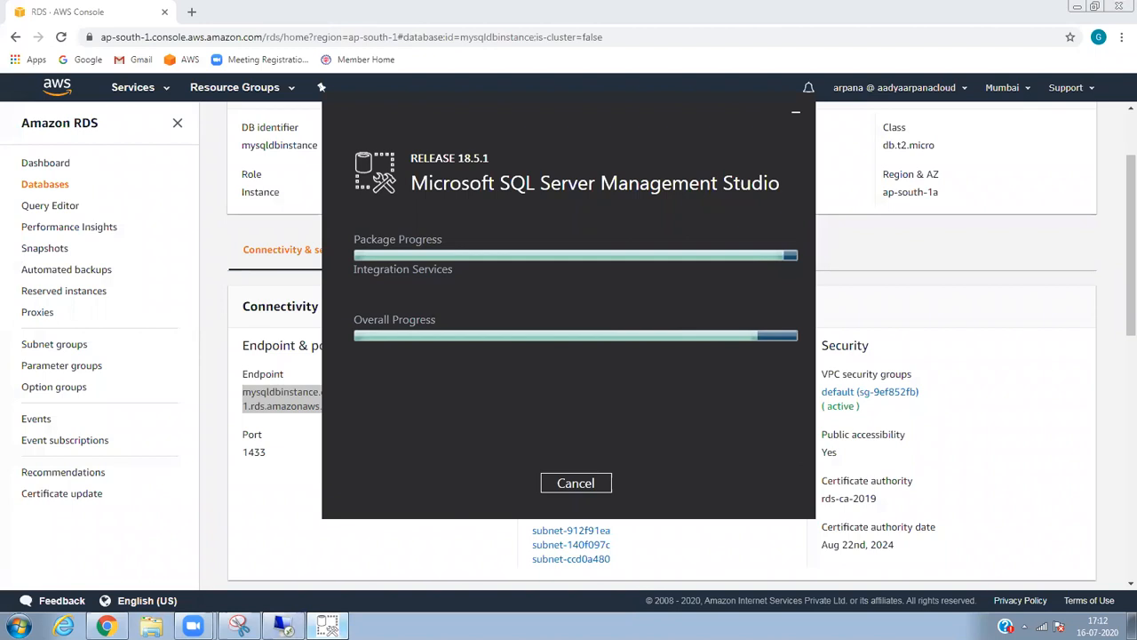
mouse_move(193, 624)
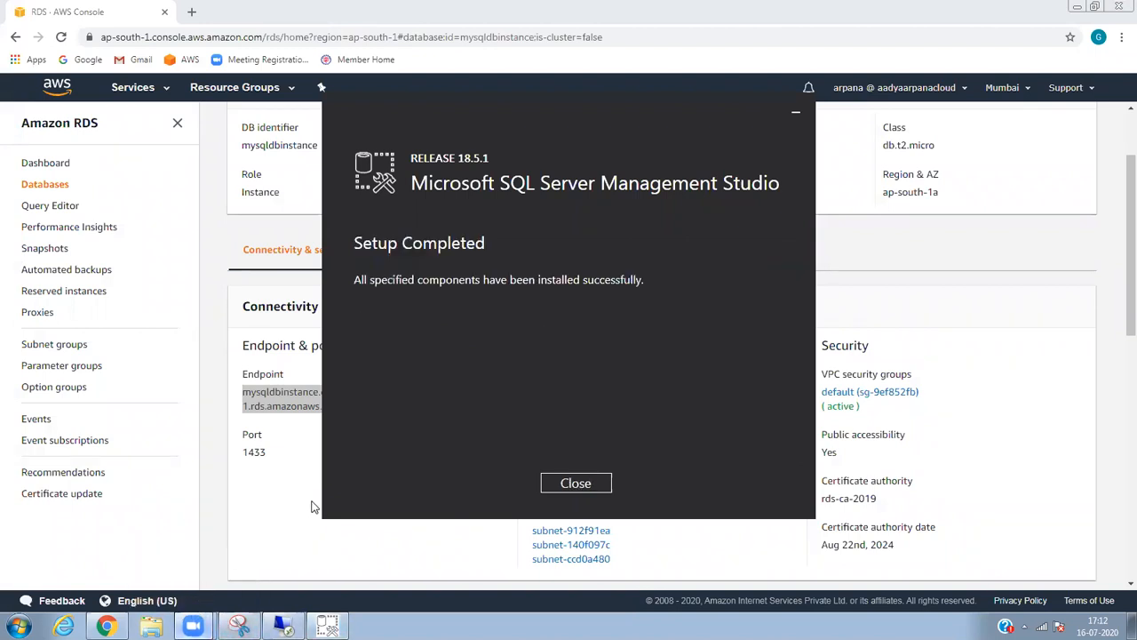
left_click(568, 481)
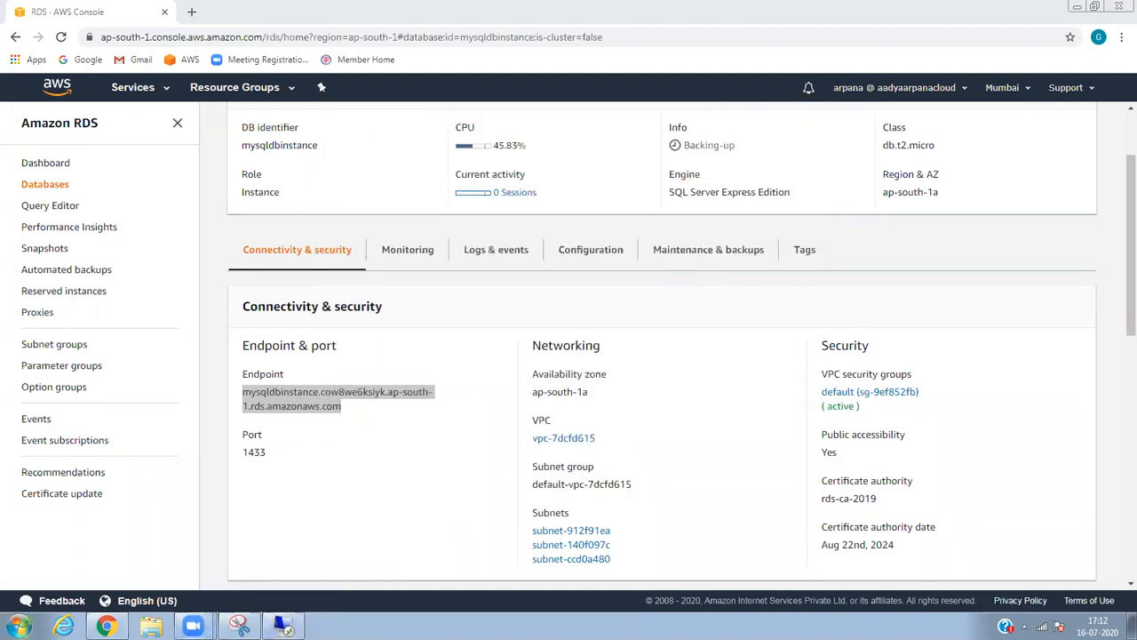
Try launching SQL Server Management Studio 18 from the Start menu.
left_click(18, 627)
left_click(105, 536)
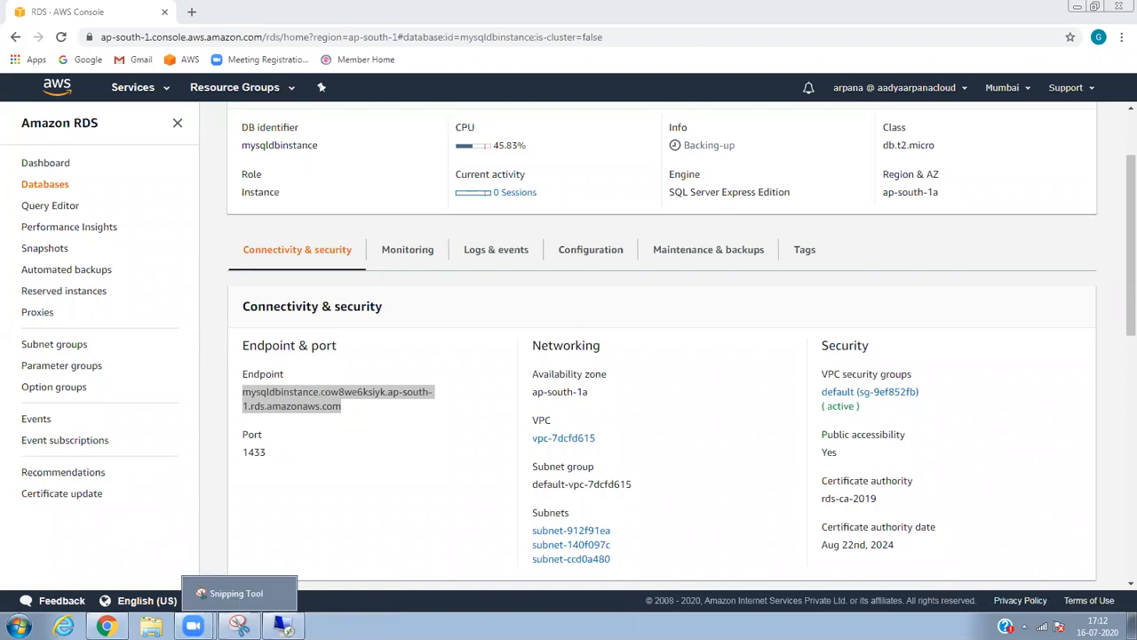
key("super")
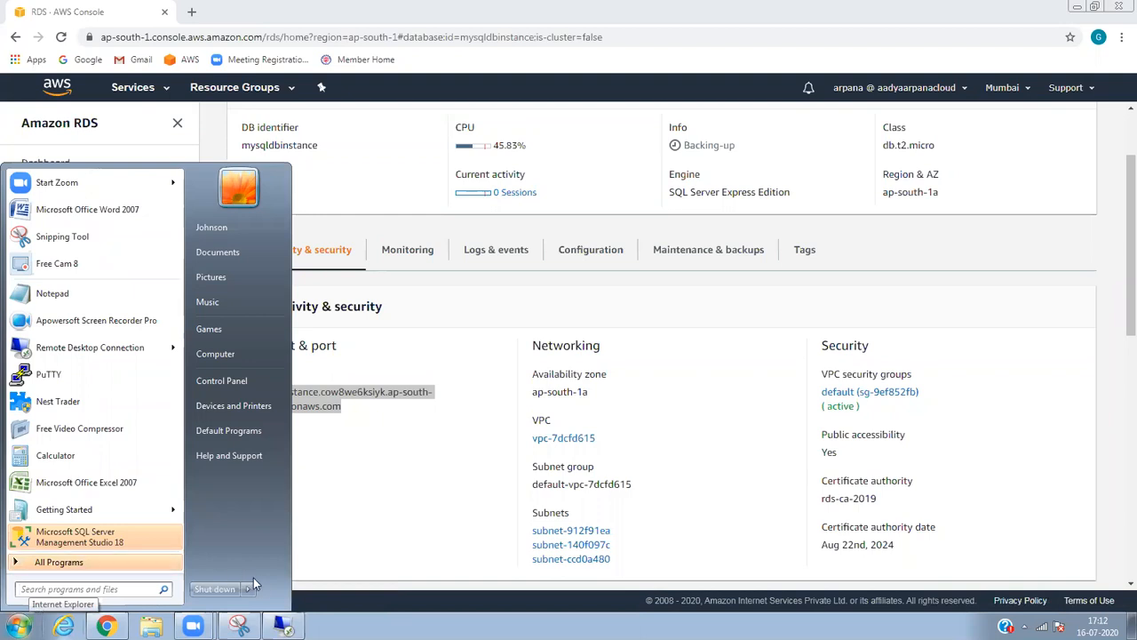
left_click(321, 592)
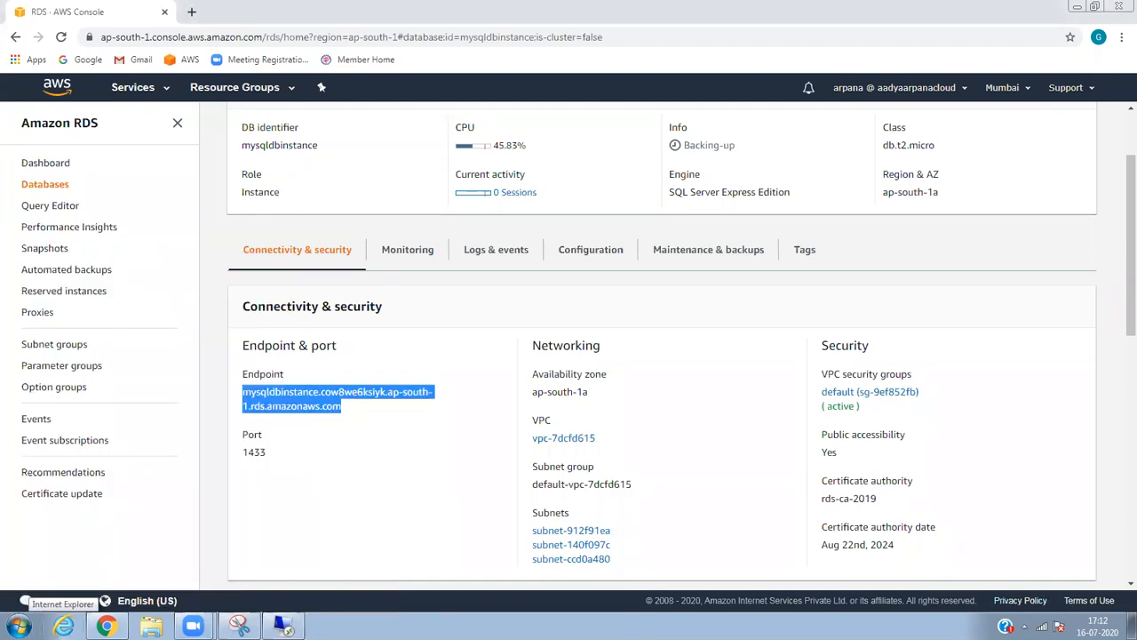
Minimize the remote session and browser, then open SSMS 18 from its Start menu entry.
mouse_move(284, 626)
left_click(282, 592)
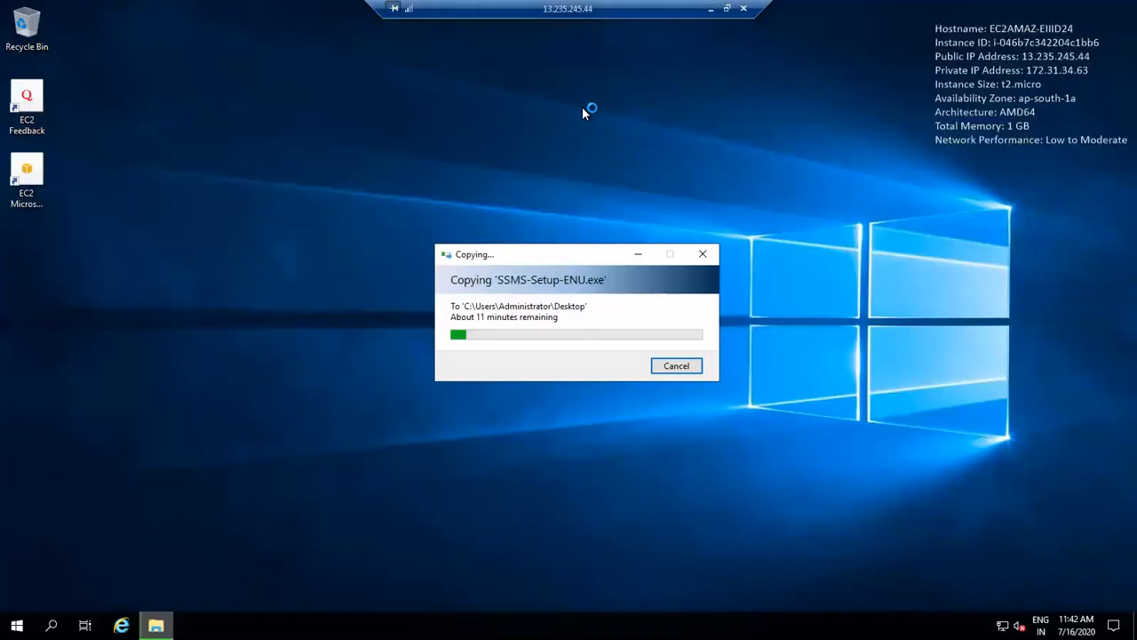
left_click(715, 12)
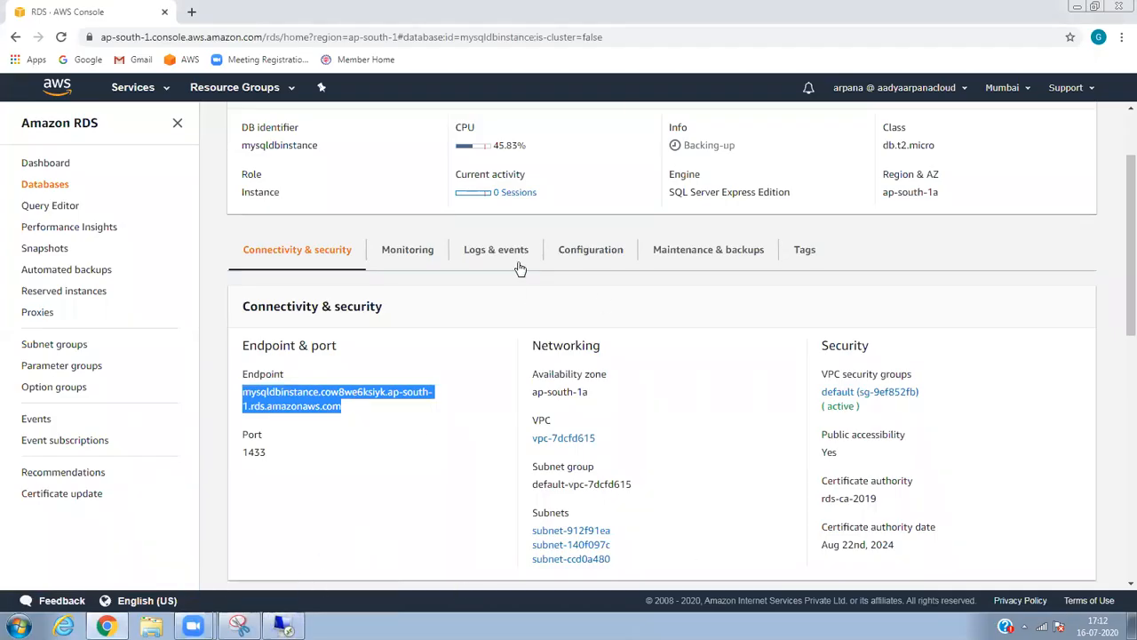
left_click(1075, 6)
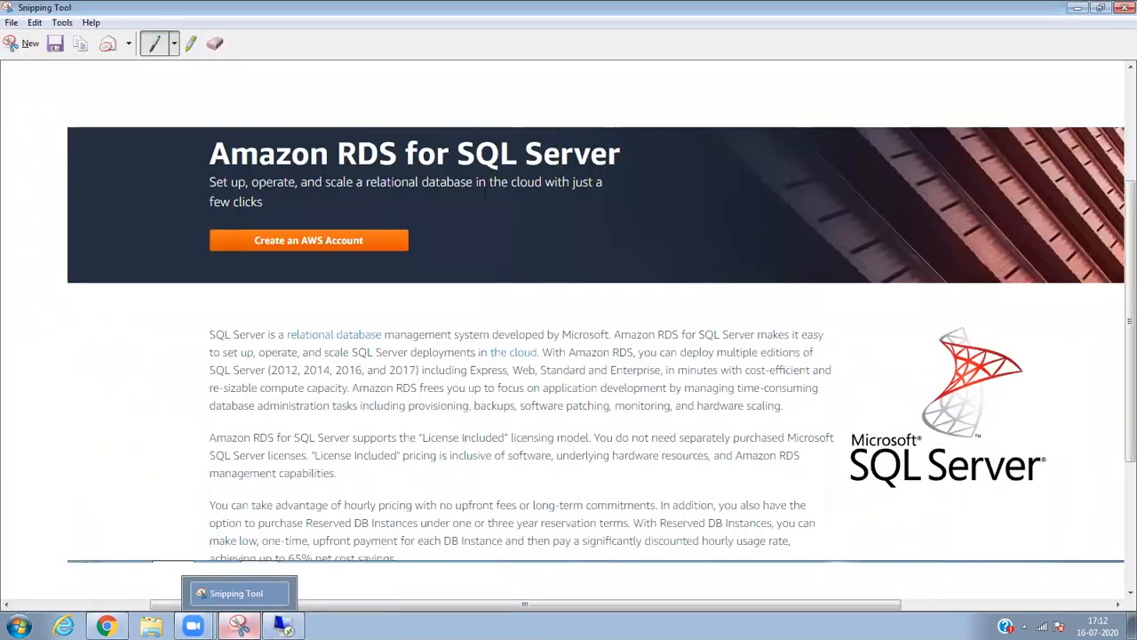
left_click(20, 627)
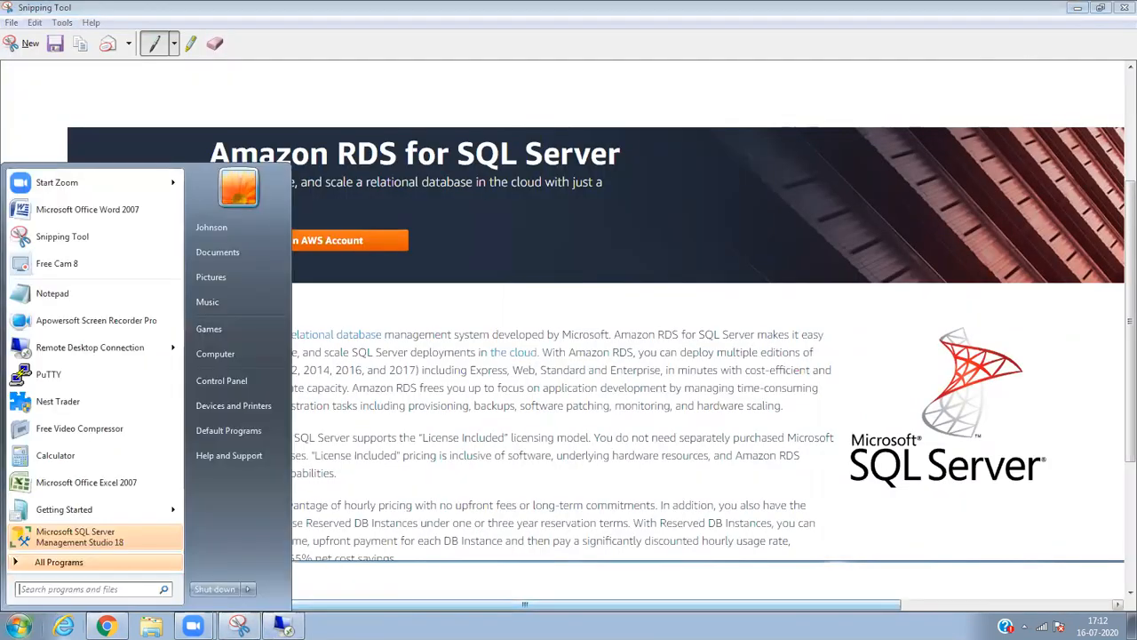
right_click(94, 544)
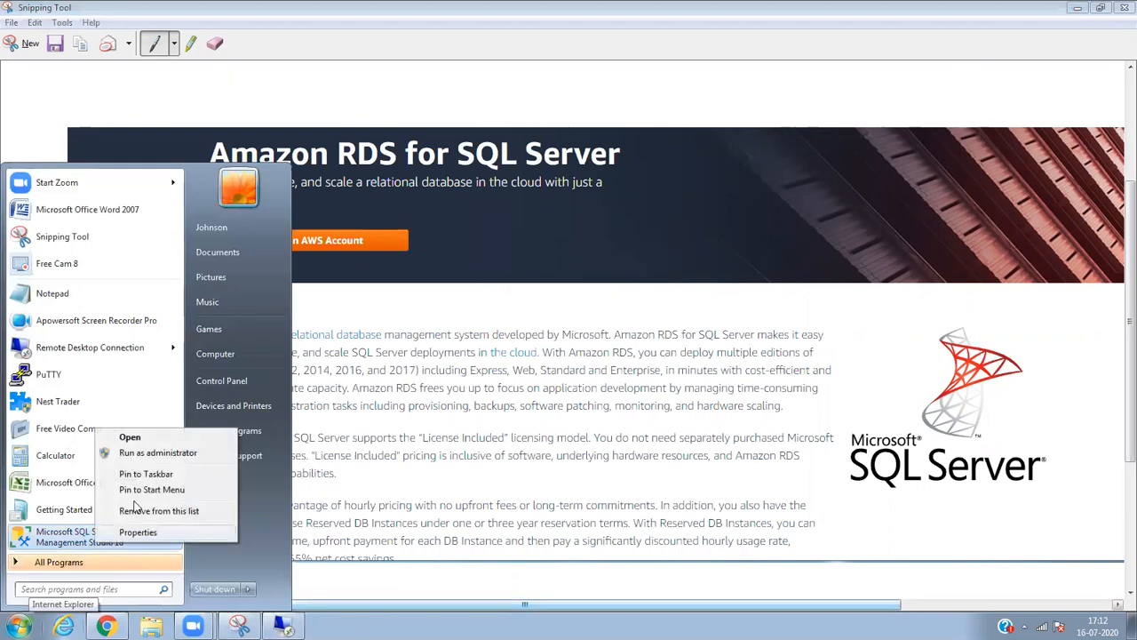
left_click(166, 441)
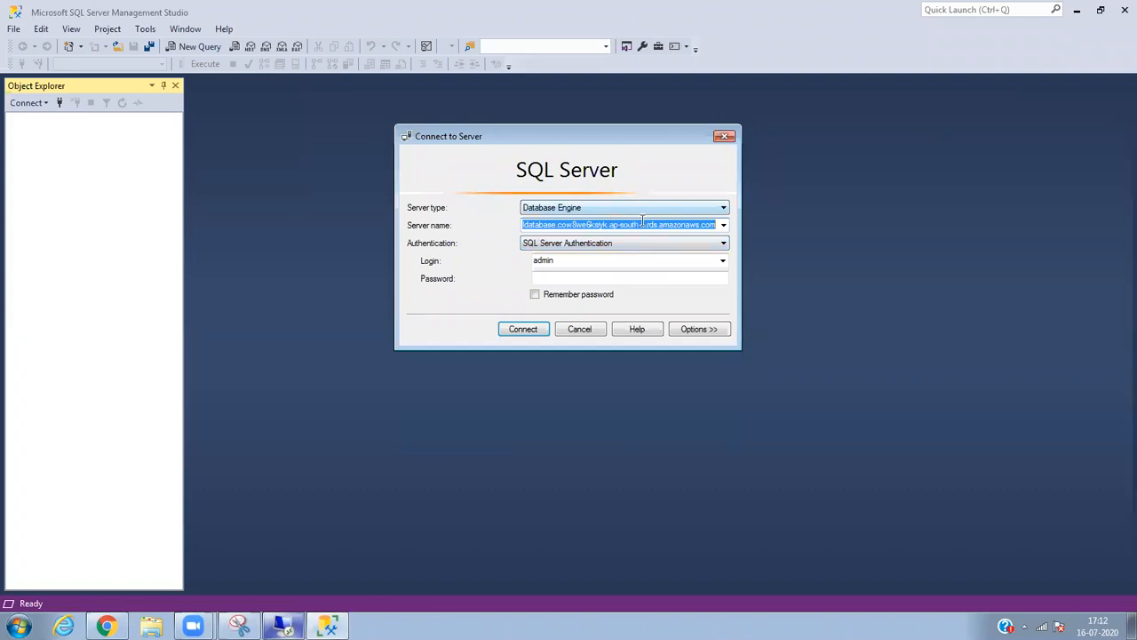
Clear Server name, choose SQL Server Authentication, and enter login admin with the account password.
key("BackSpace")
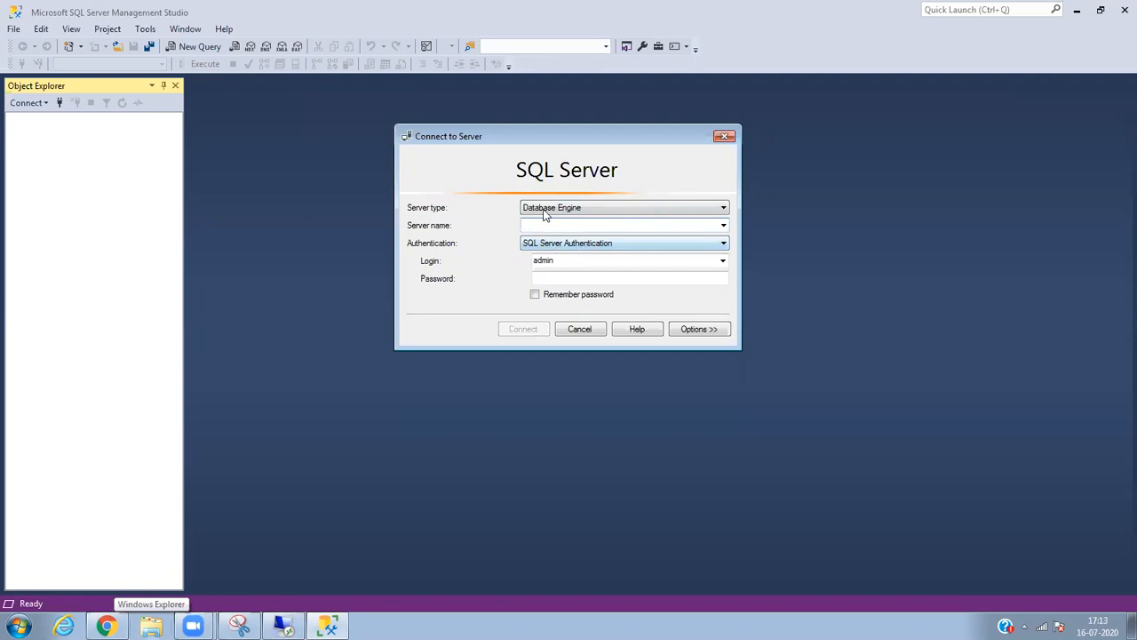
left_click(578, 248)
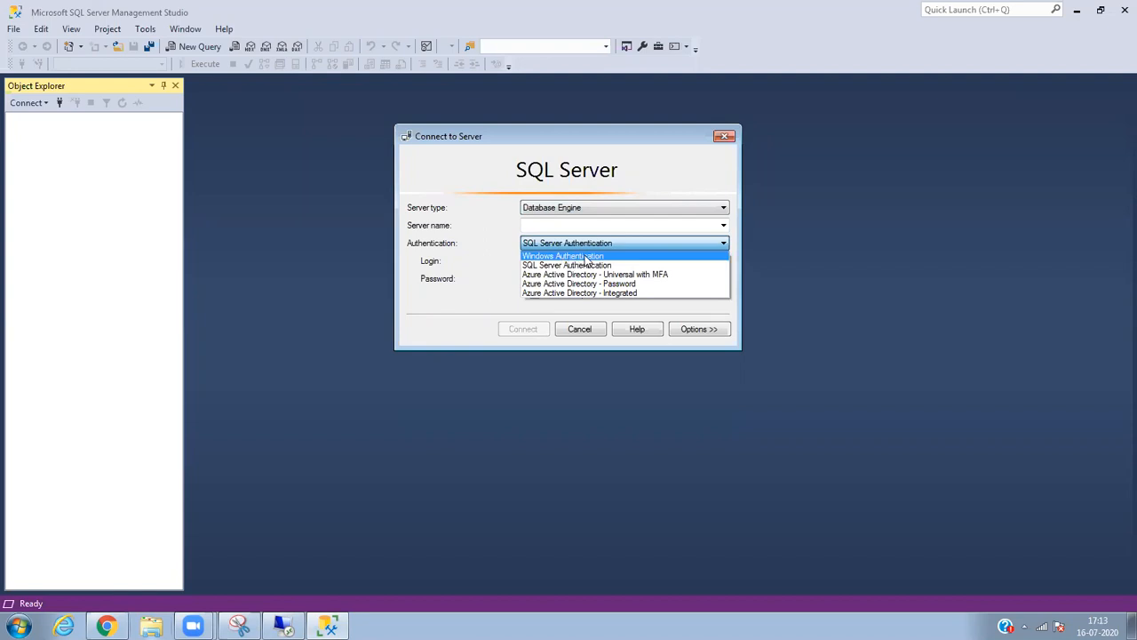
left_click(562, 264)
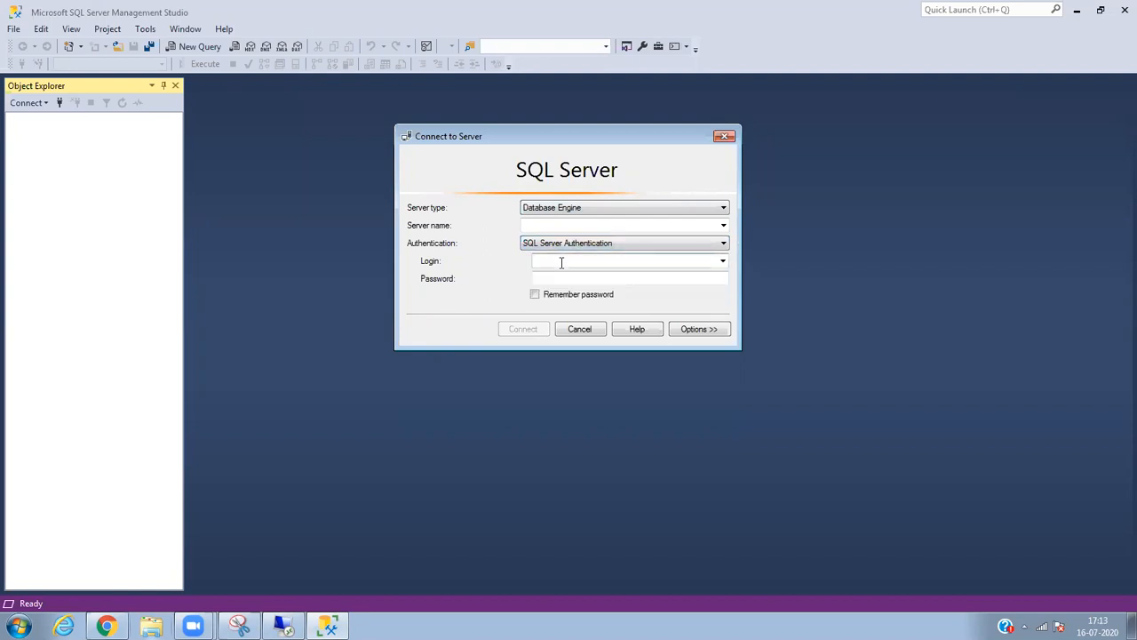
type("admin")
key("Tab")
type("********")
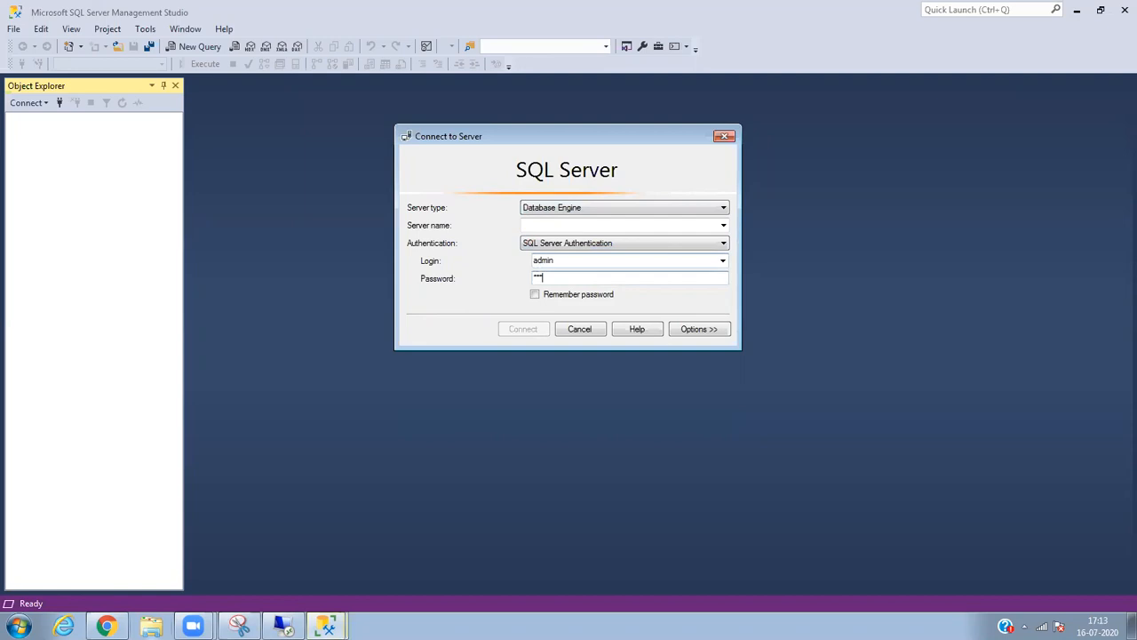
type("**")
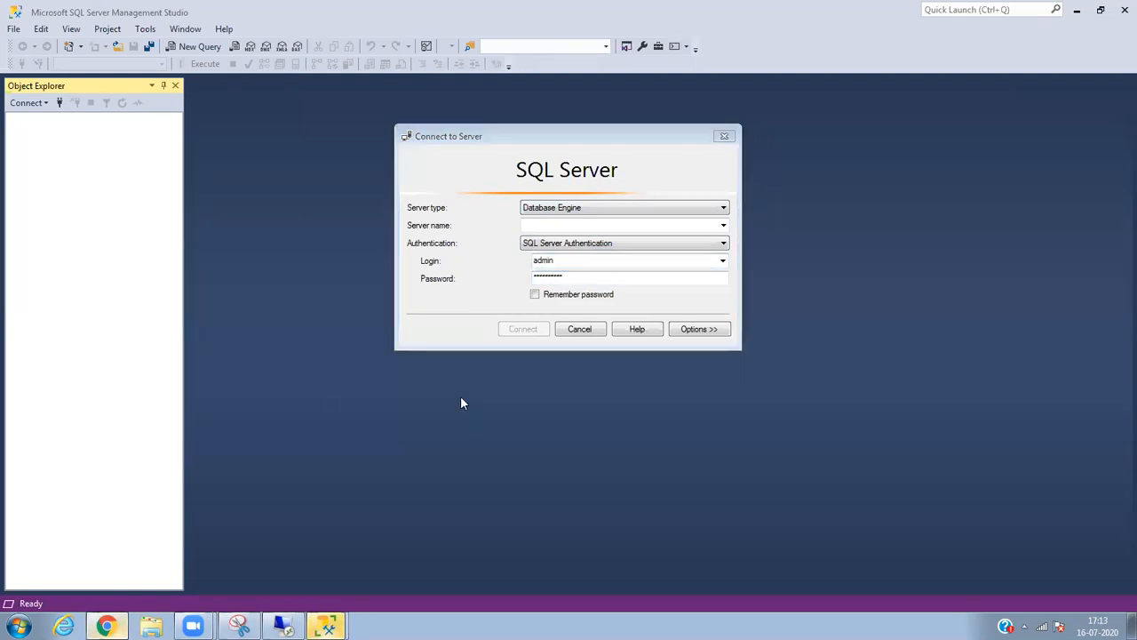
key("alt+Tab")
Copy the mysqldbinstance RDS endpoint, paste it as the SSMS server name, and connect.
right_click(314, 403)
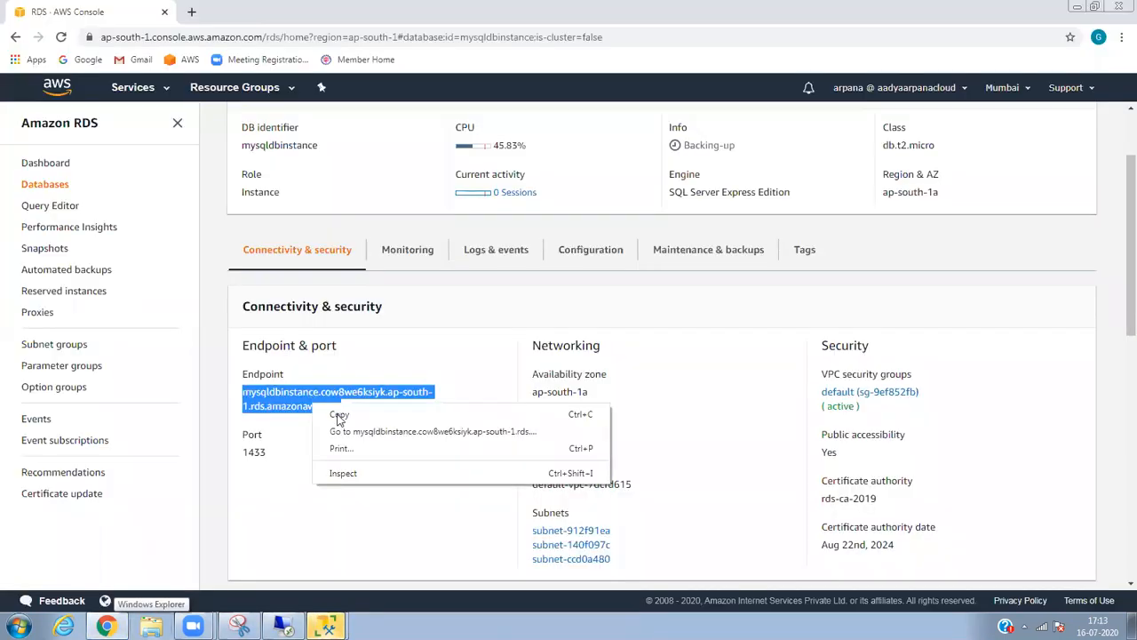
left_click(340, 415)
left_click(284, 626)
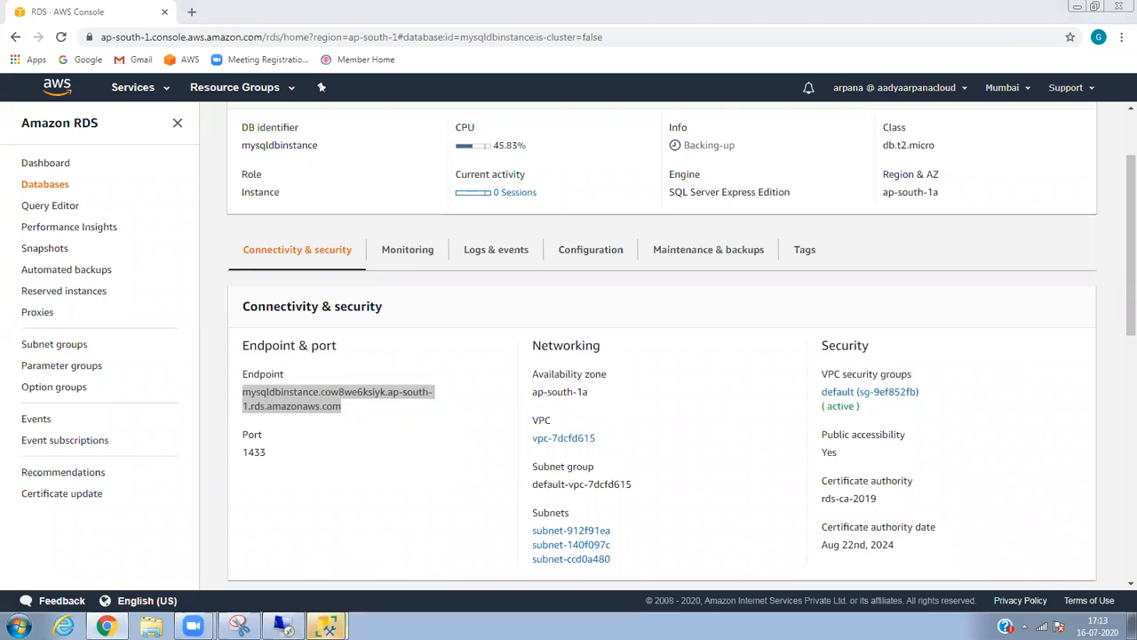
left_click(358, 590)
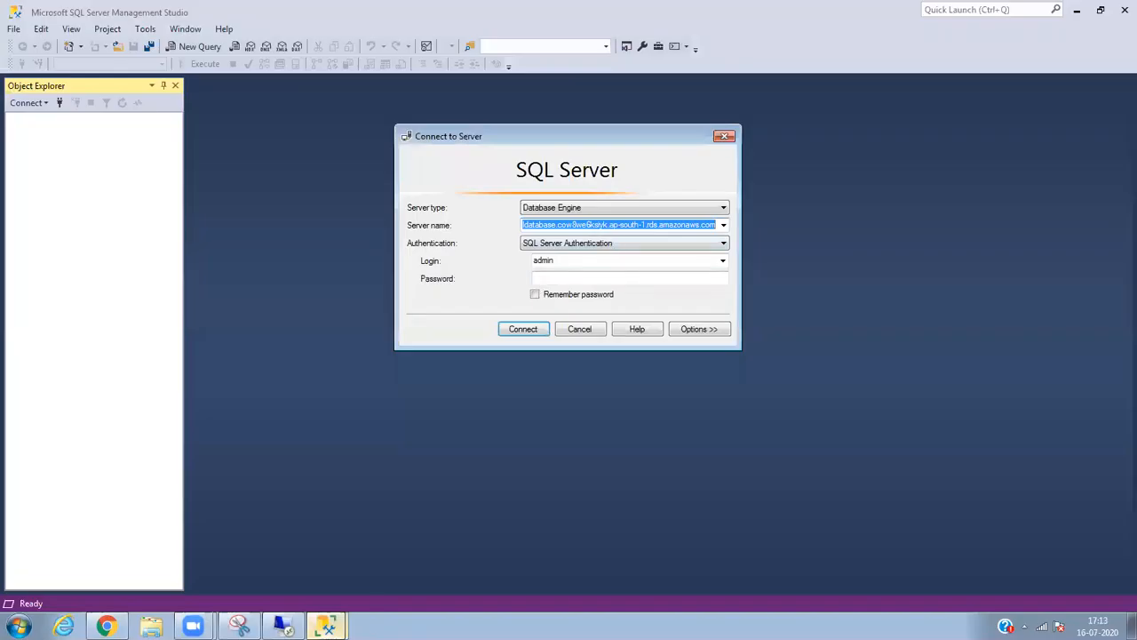
left_click(325, 625)
left_click(334, 570)
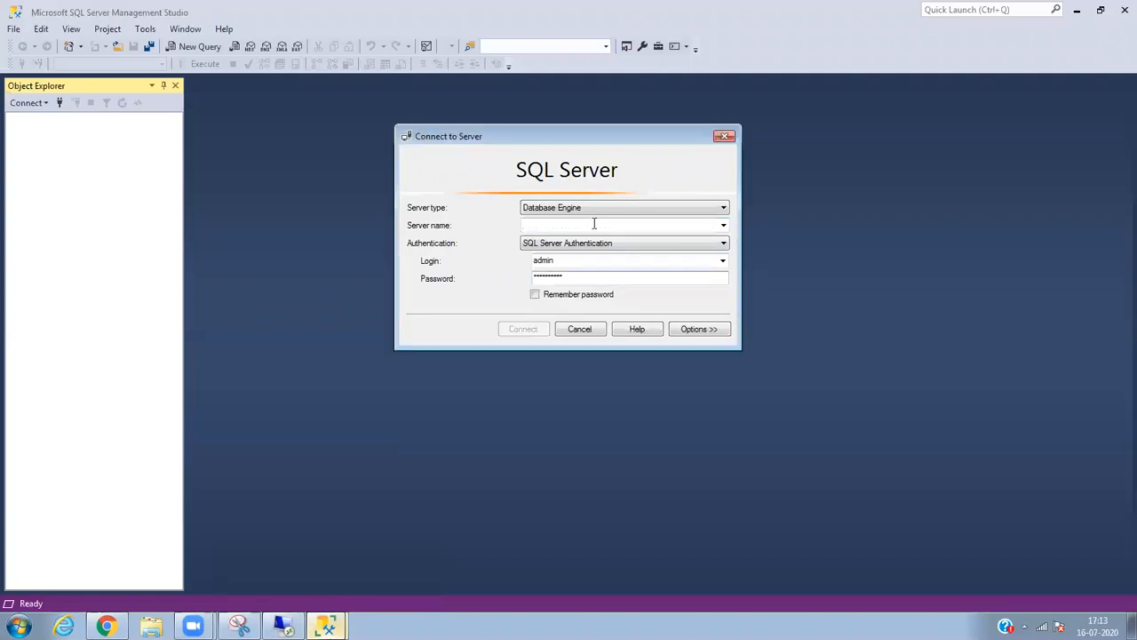
key("ctrl+v")
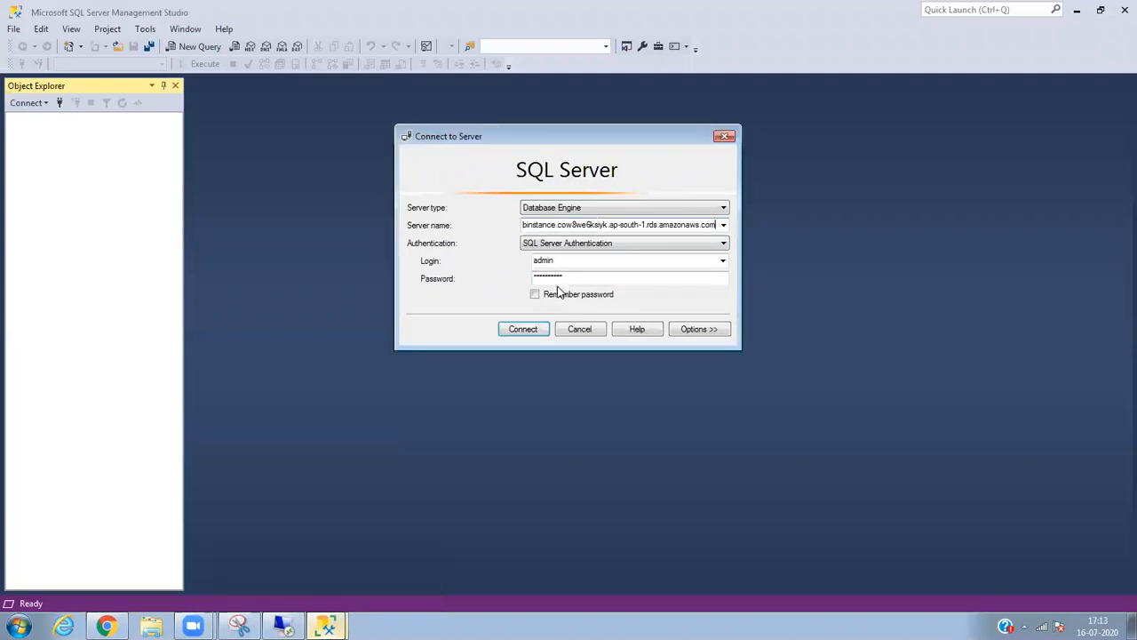
left_click(524, 329)
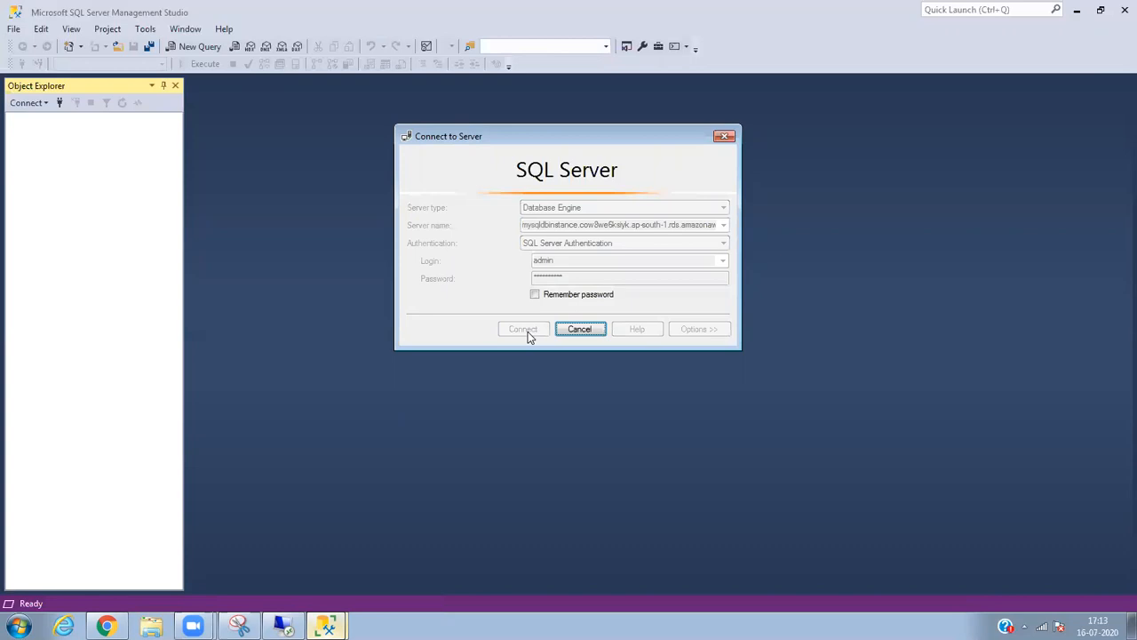
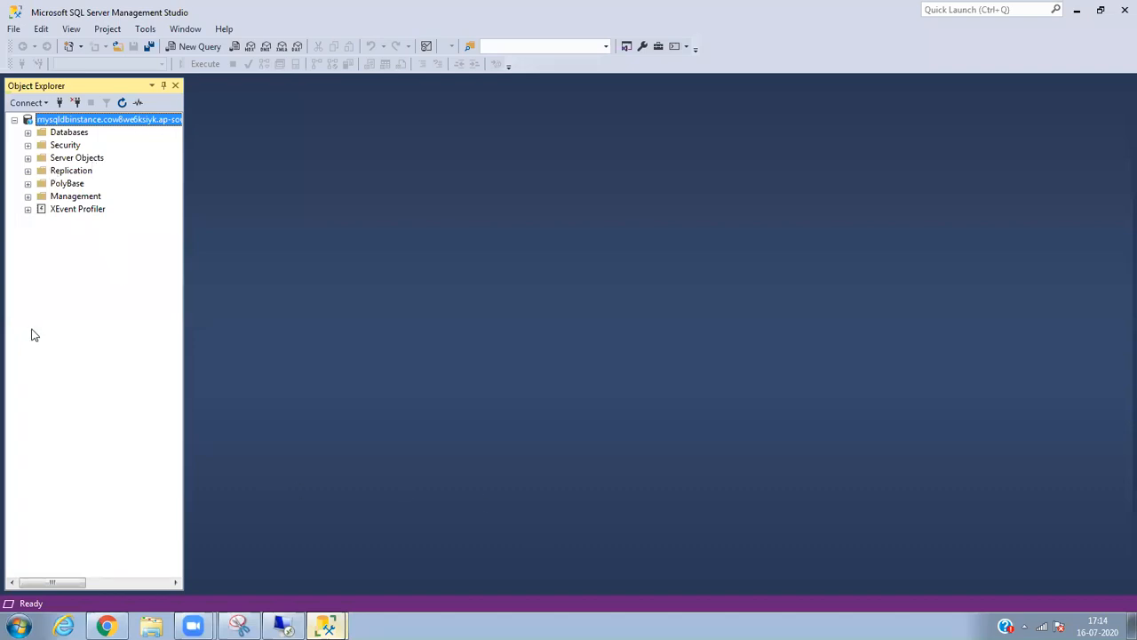
Expand the Databases folder to show rdsadmin and open a blank SQLQuery1 query window.
left_click(27, 133)
left_click(65, 133)
left_click(82, 170)
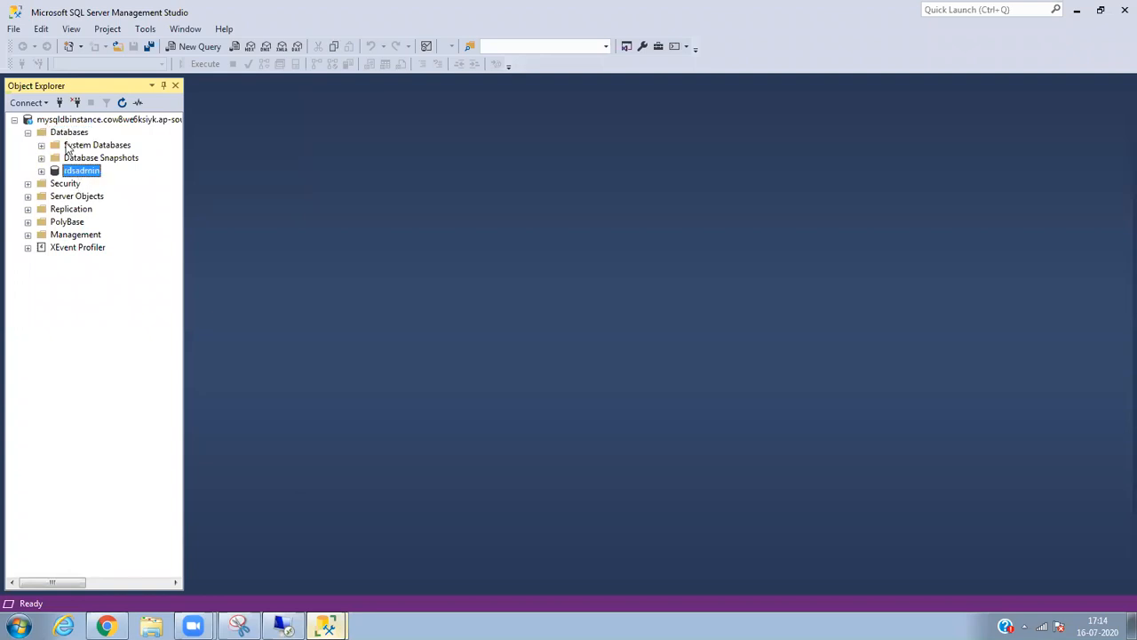
left_click(196, 50)
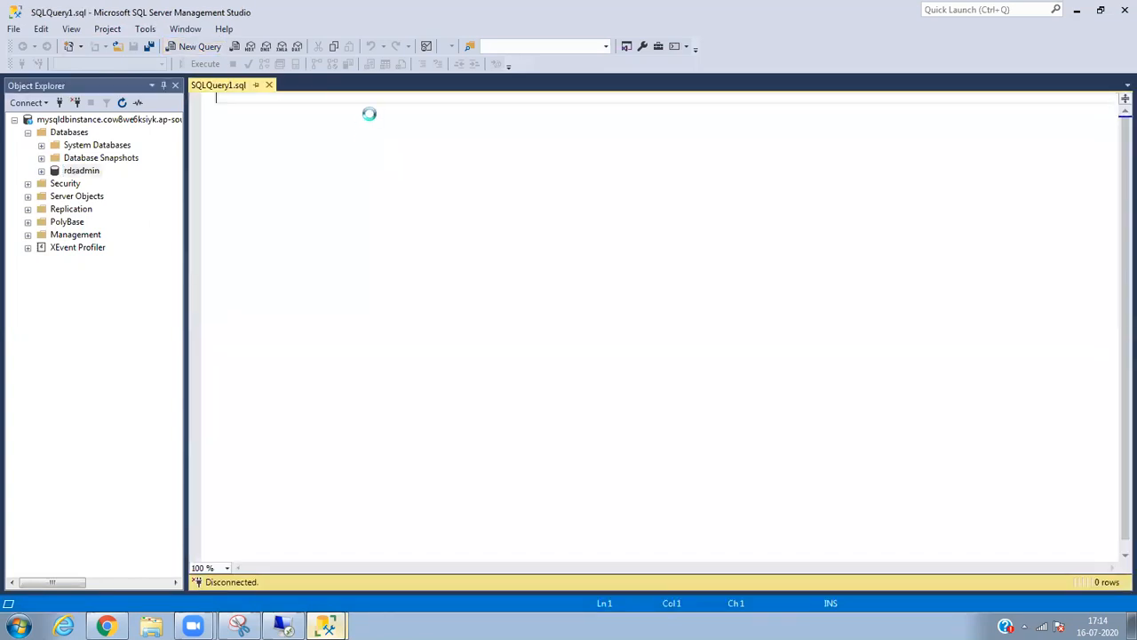
Type and execute 'create database Production', getting 'Commands completed successfully.'.
type("create database PRod")
key("BackSpace")
key("BackSpace")
type("r")
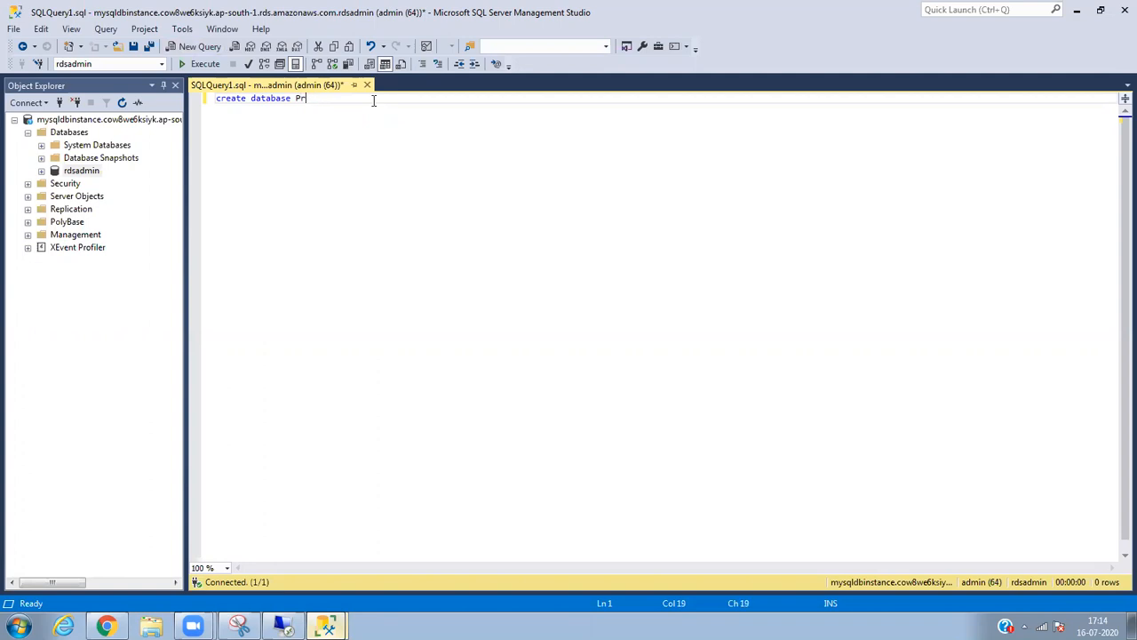
type("oduction")
left_click_drag(360, 98, 209, 98)
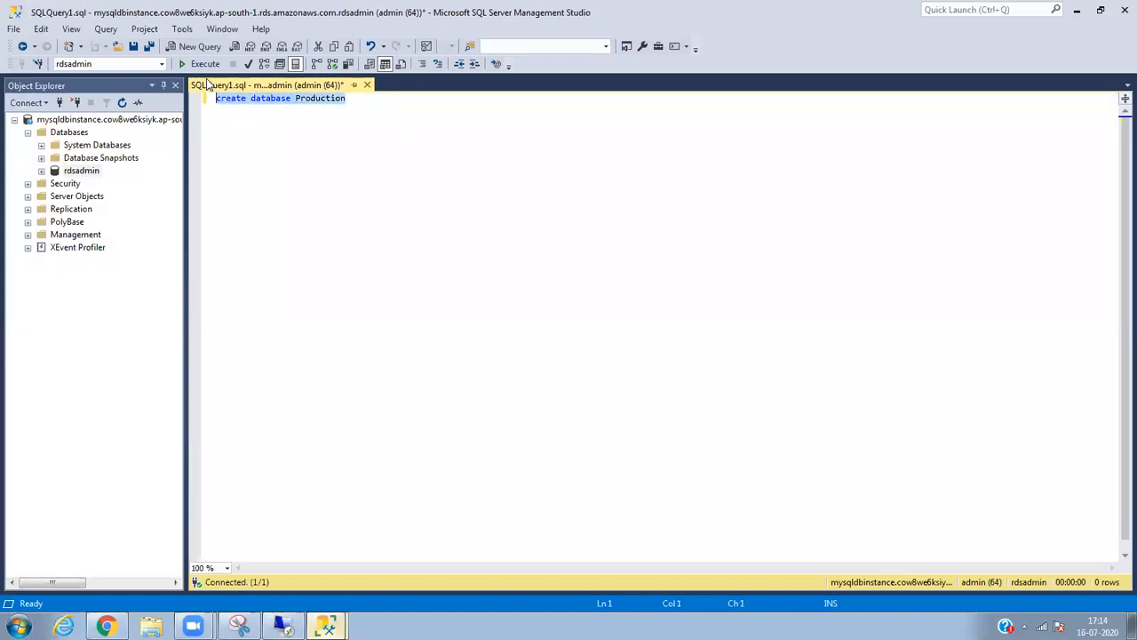
left_click(204, 64)
left_click_drag(373, 228, 303, 249)
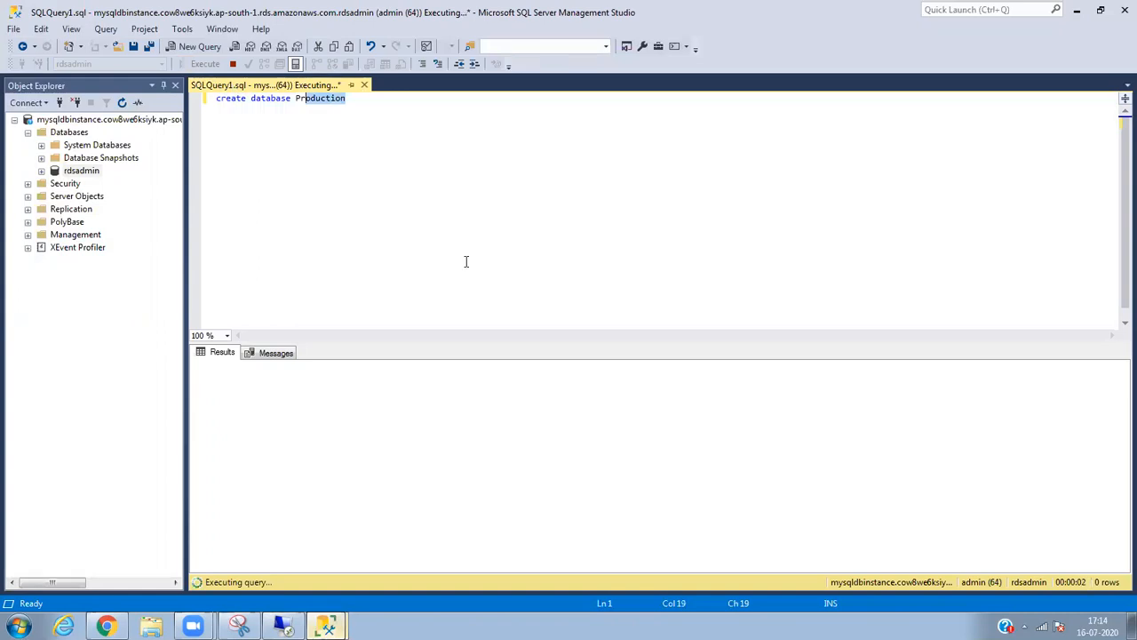
left_click(332, 190)
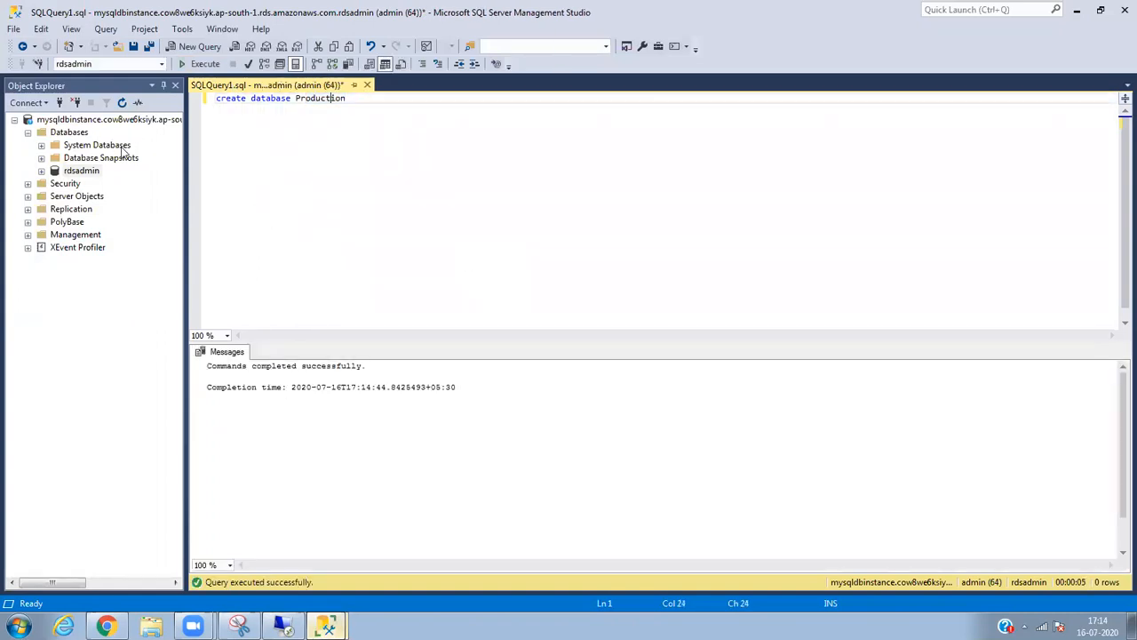
left_click(70, 133)
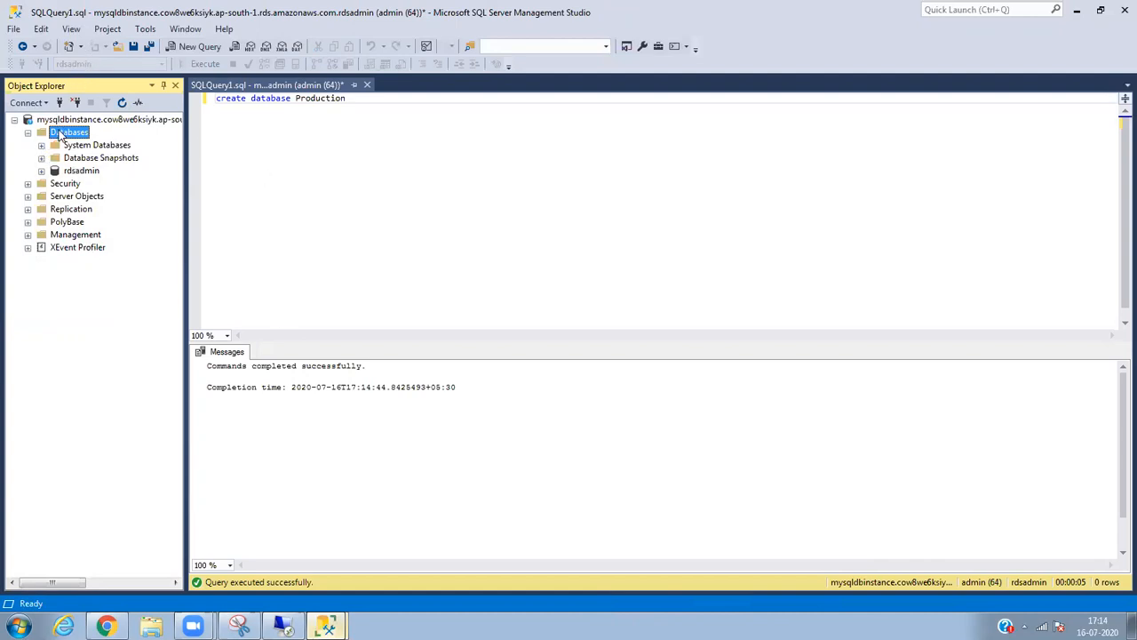
Refresh the Databases list and expand Production to show its Tables, Views and other folders.
right_click(60, 133)
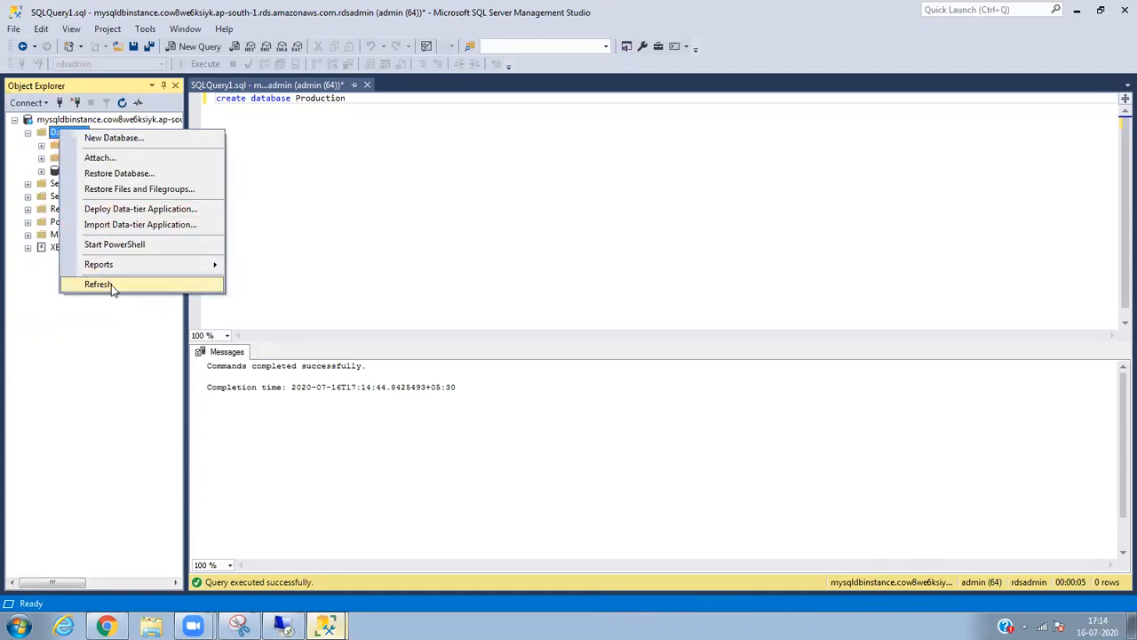
left_click(100, 284)
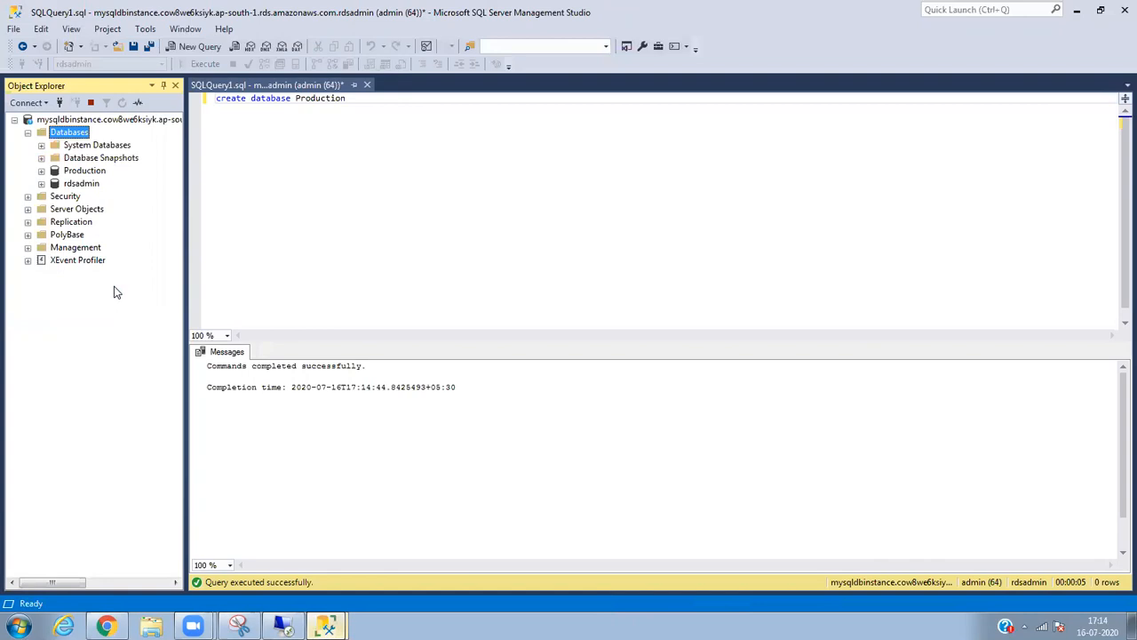
left_click(41, 171)
left_click(75, 175)
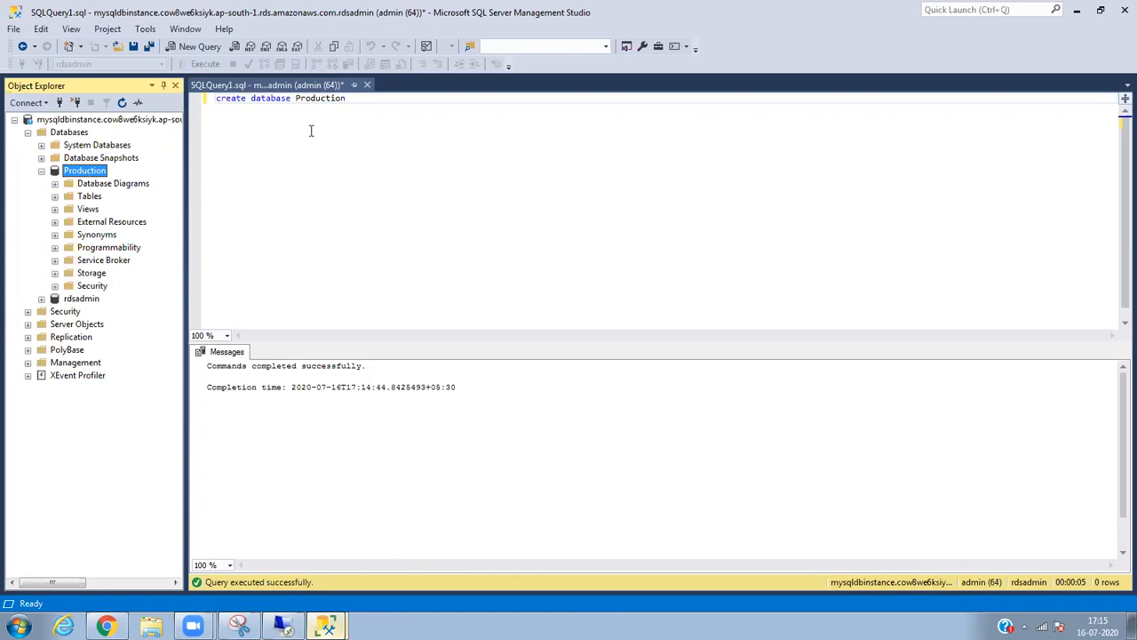
left_click(376, 101)
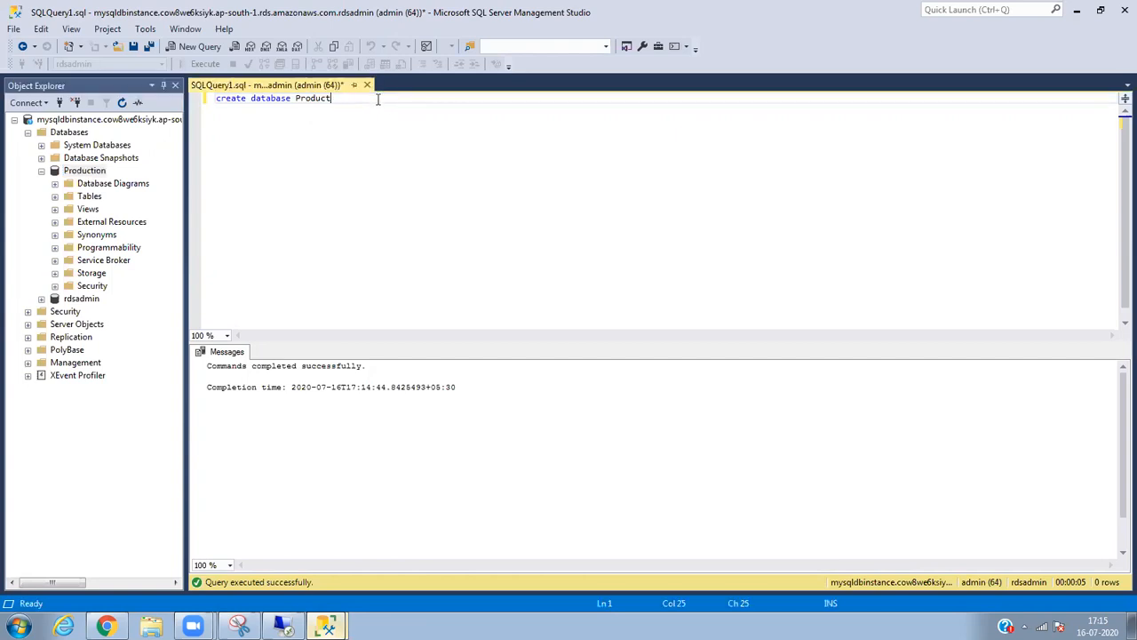
Change the query to 'create database Staging', execute it, and collapse Production.
type("taging")
left_click_drag(377, 99, 216, 102)
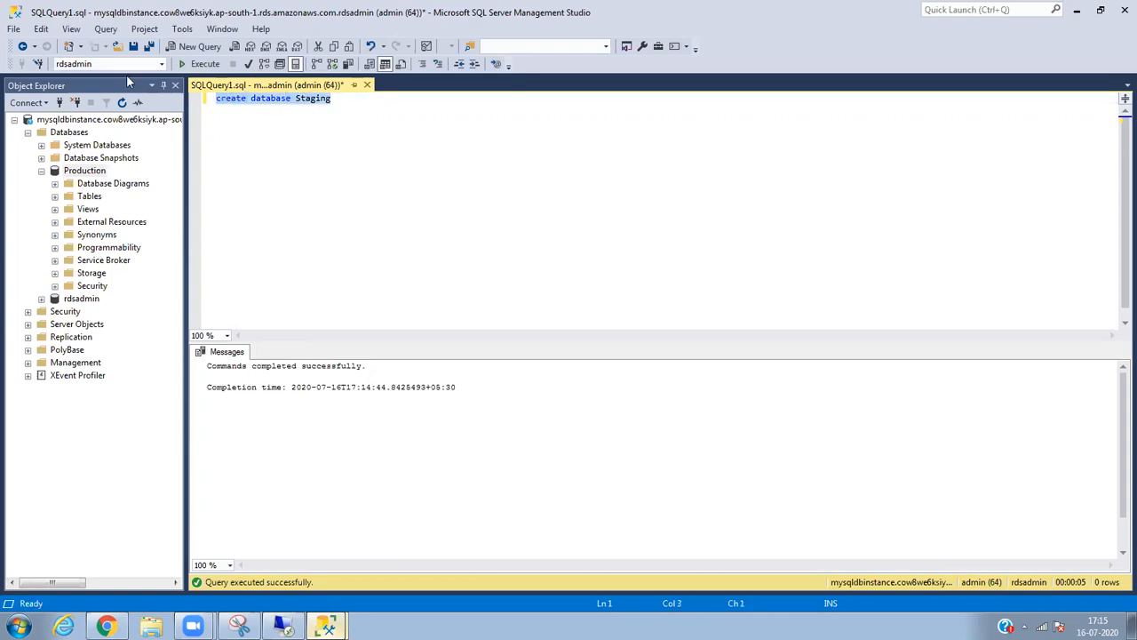
left_click(200, 64)
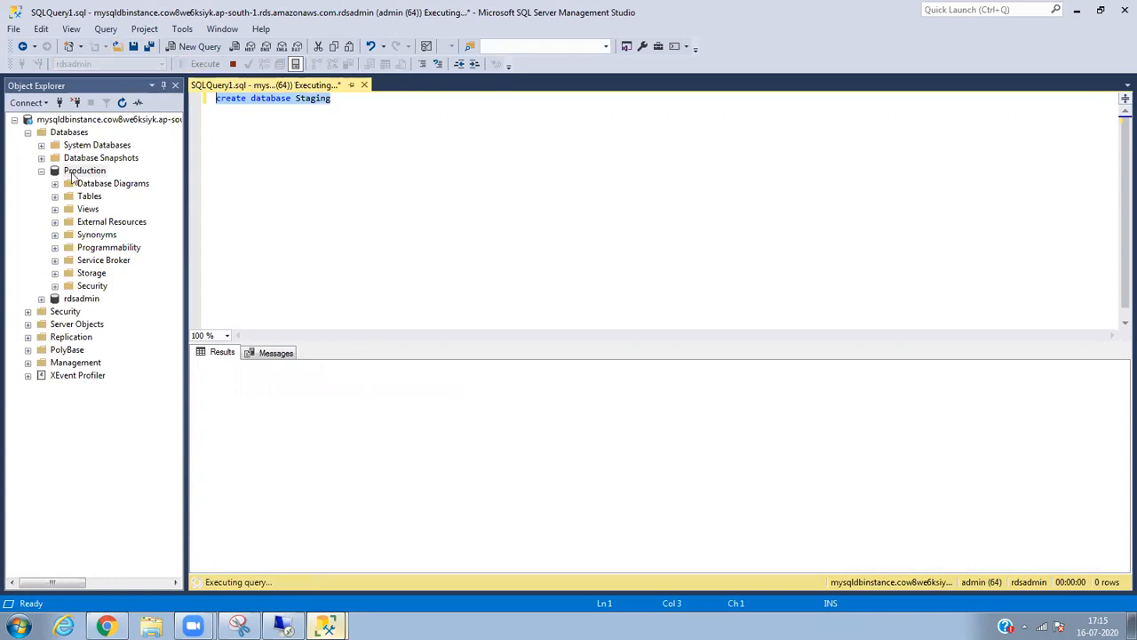
left_click(41, 175)
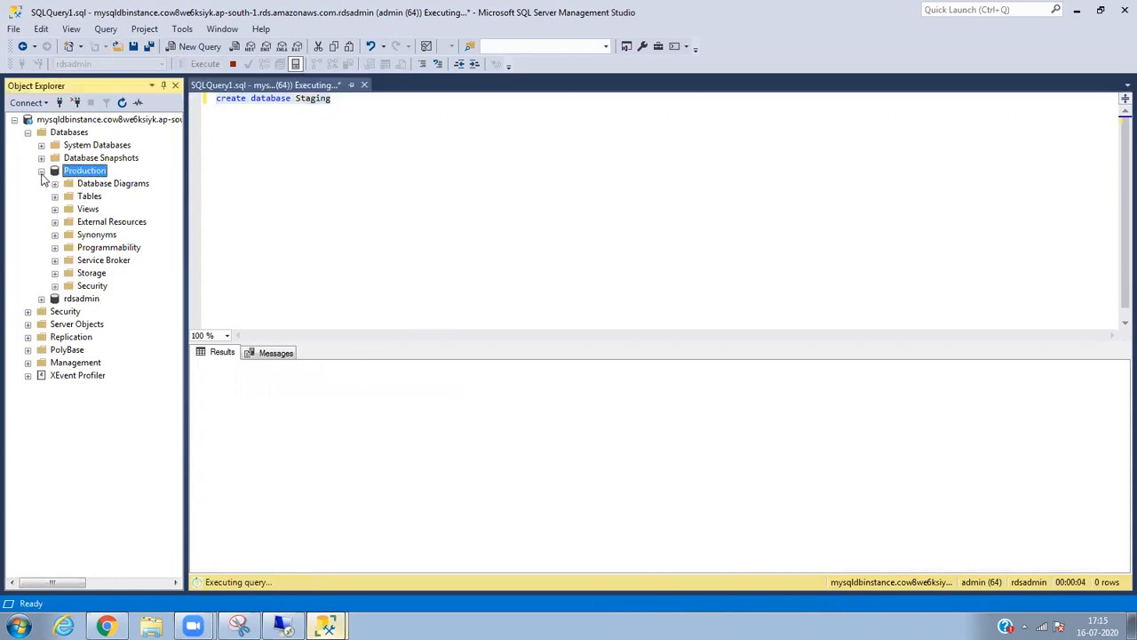
left_click(42, 171)
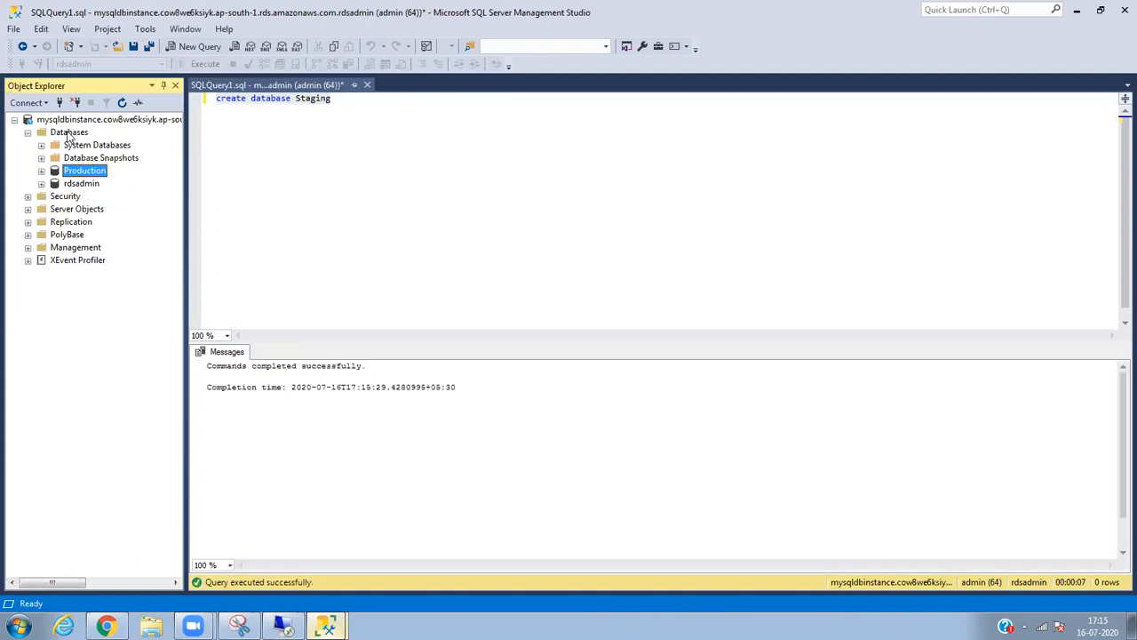
Refresh the Databases list and expand Staging to browse its Database Diagrams and Tables folders.
right_click(70, 133)
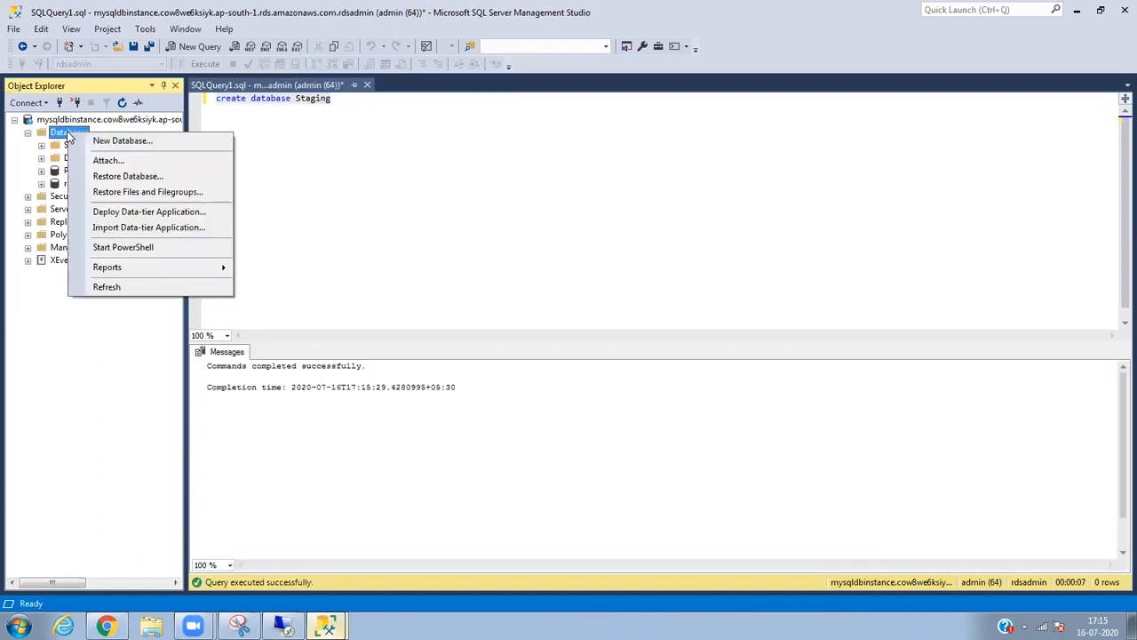
left_click(107, 286)
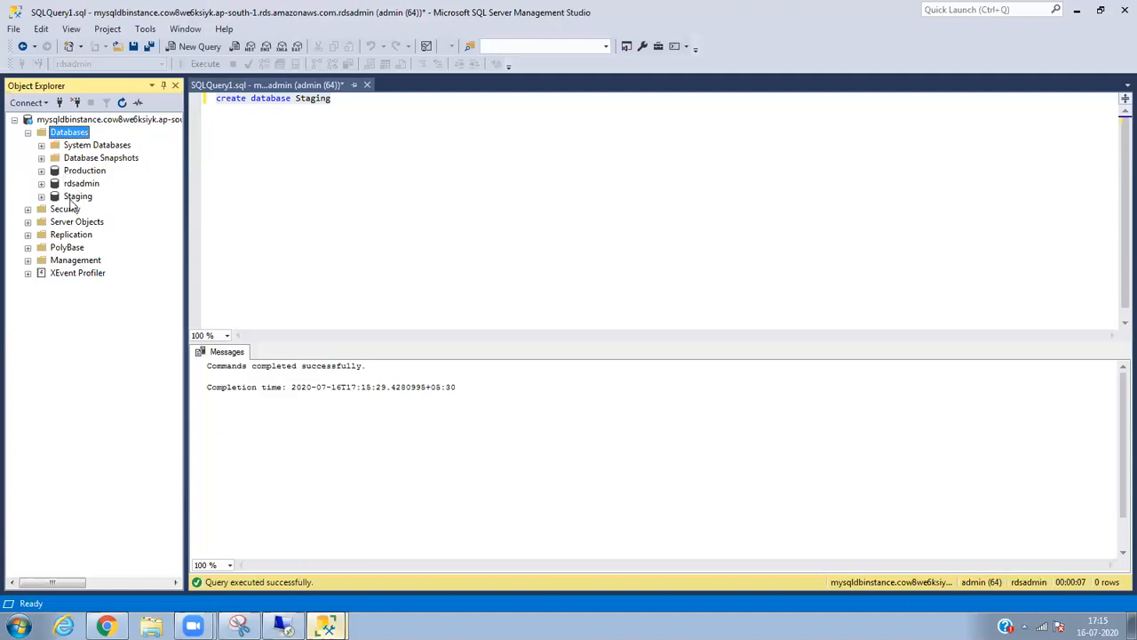
left_click(41, 196)
left_click(68, 197)
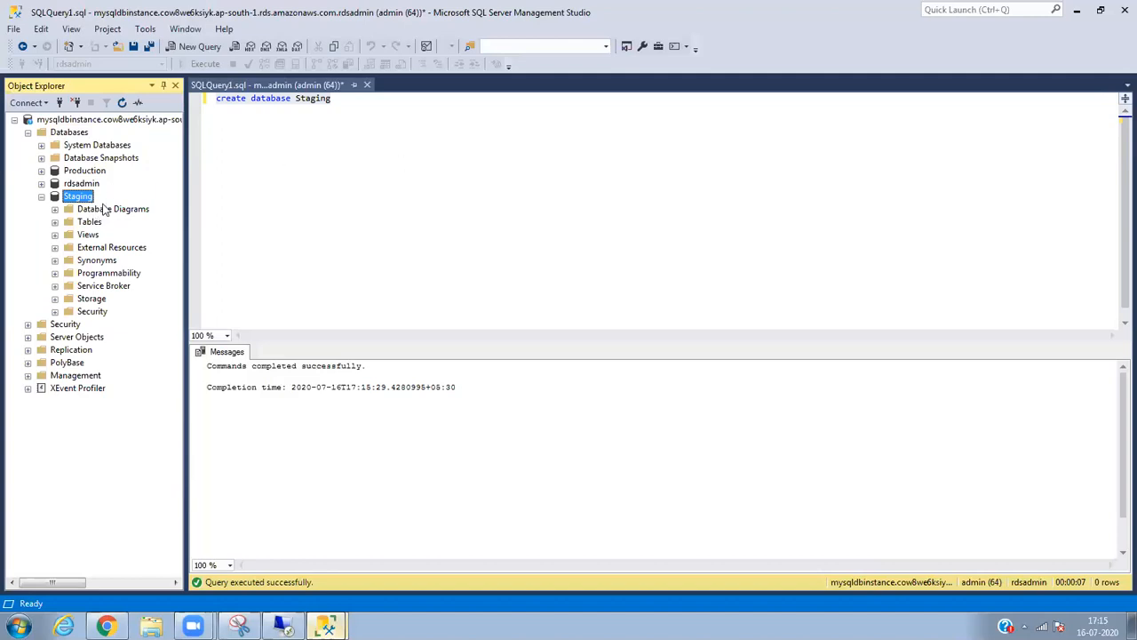
left_click(104, 208)
left_click(89, 223)
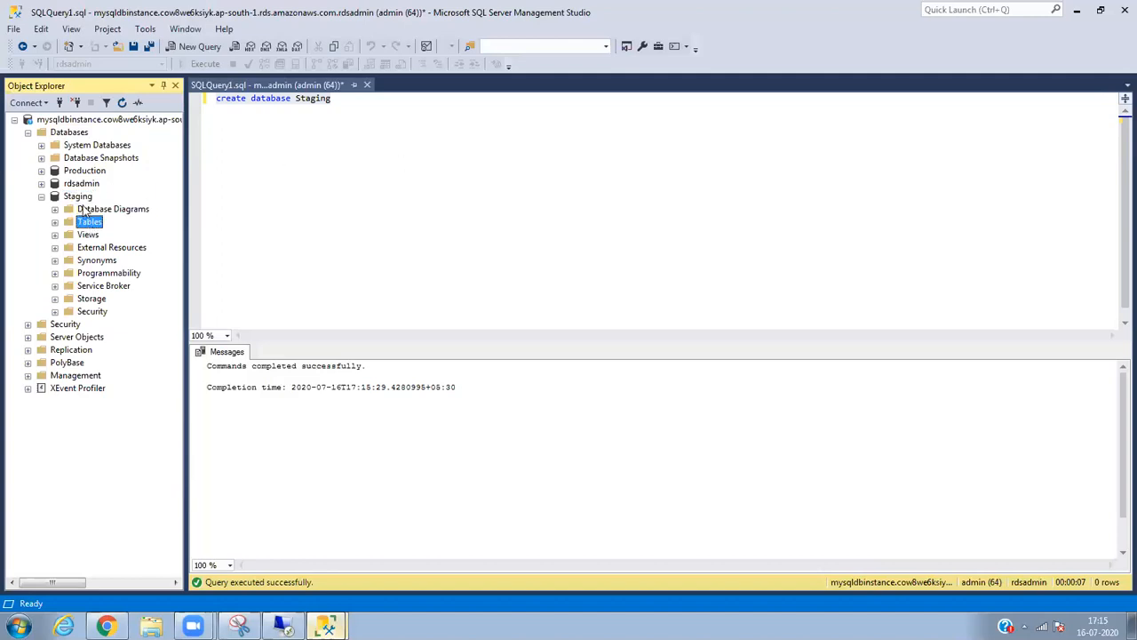
left_click(87, 210)
left_click(89, 195)
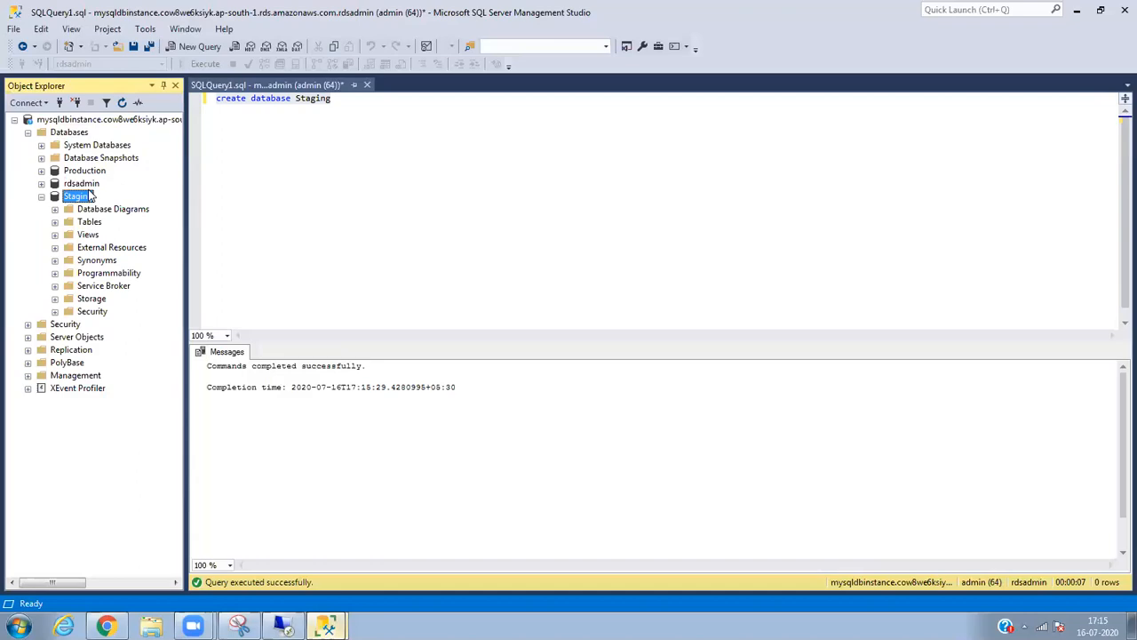
left_click(283, 625)
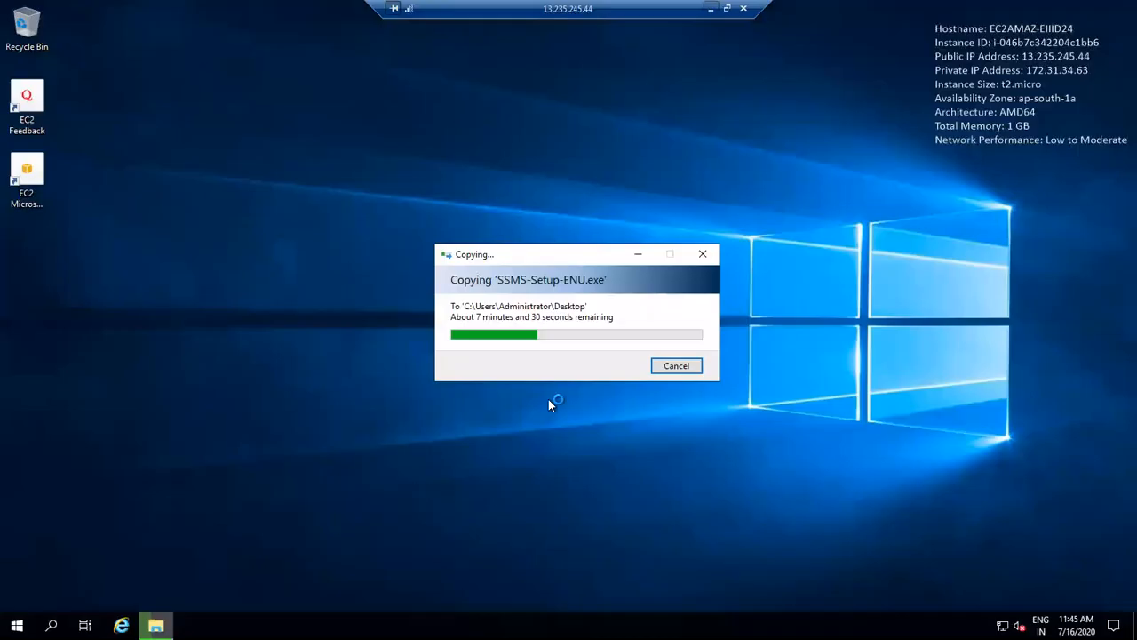
Restore down and minimize the remote session to reveal SSMS, then bring Snipping Tool forward.
left_click(601, 137)
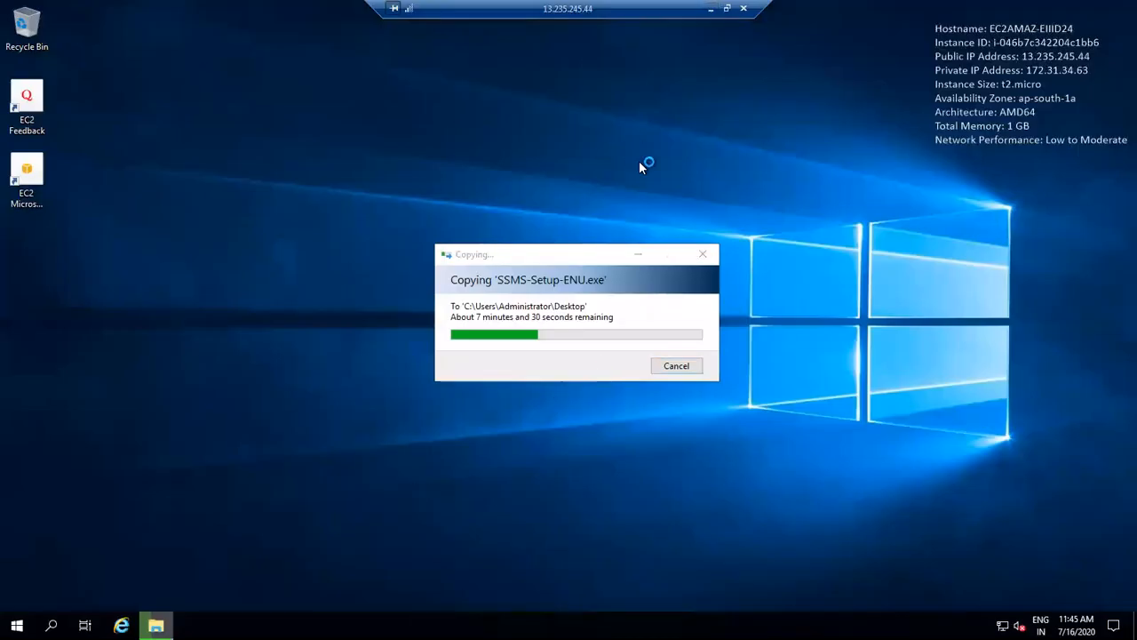
left_click(726, 9)
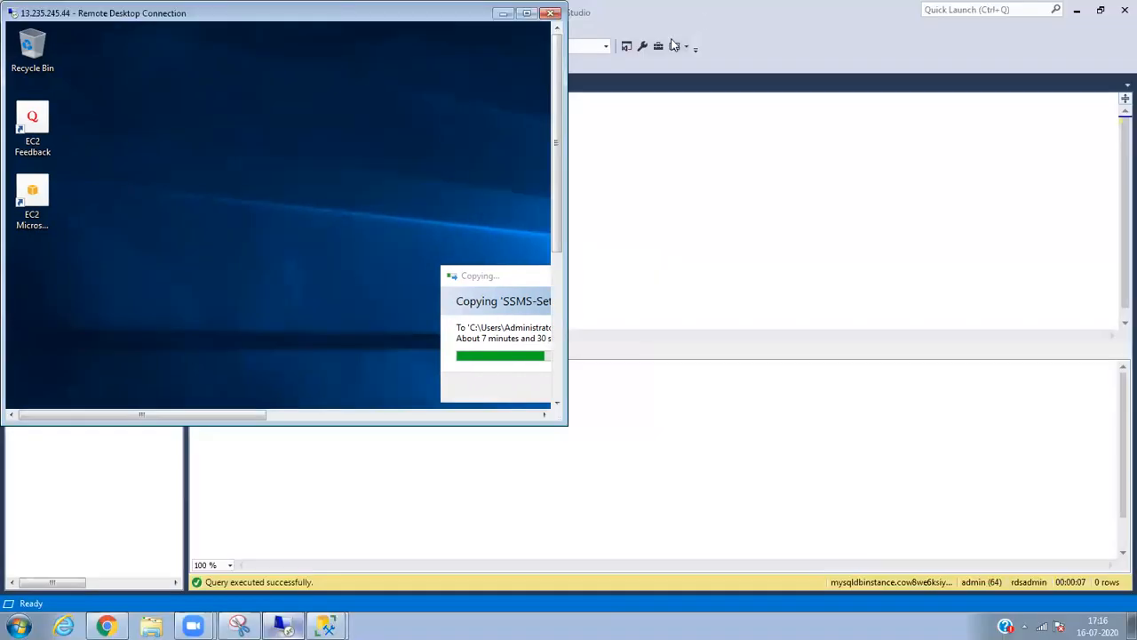
left_click(504, 12)
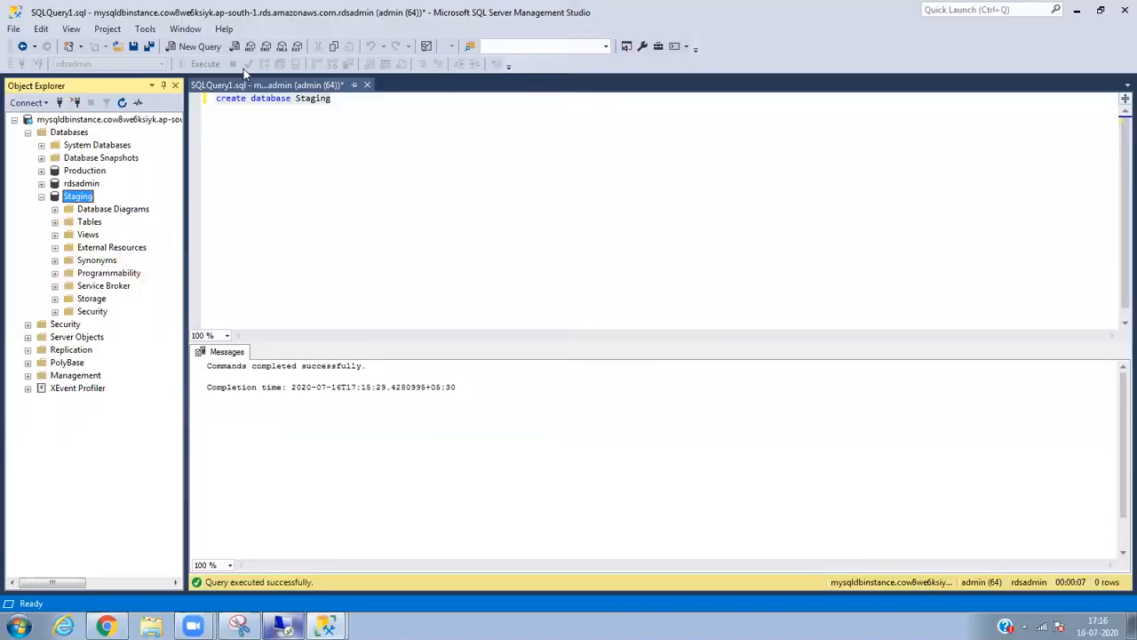
left_click(62, 134)
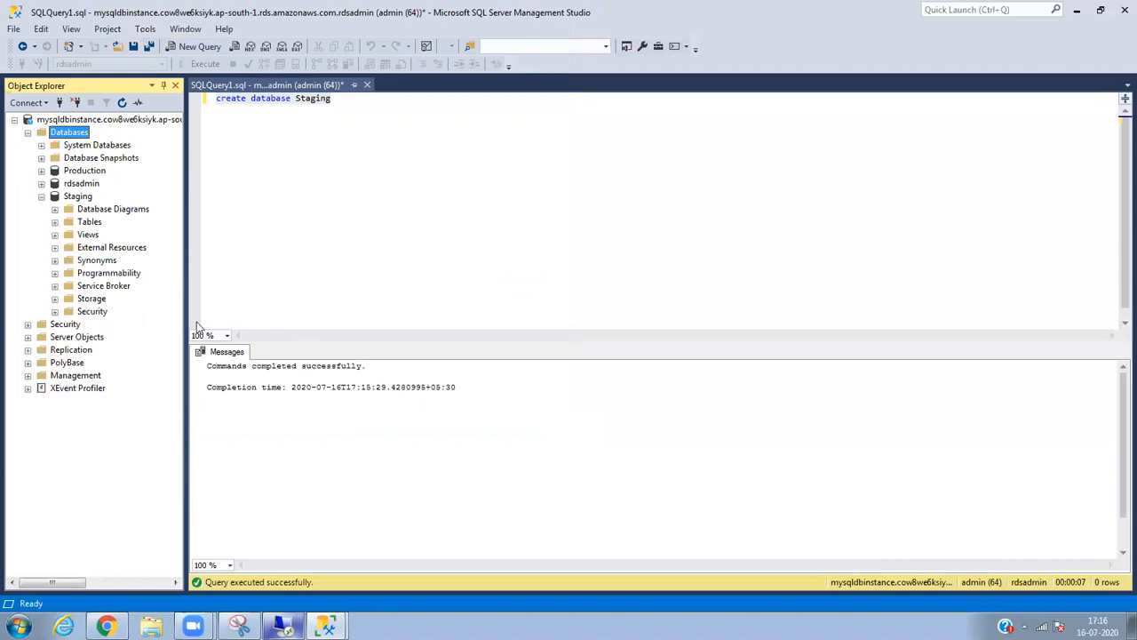
left_click(238, 627)
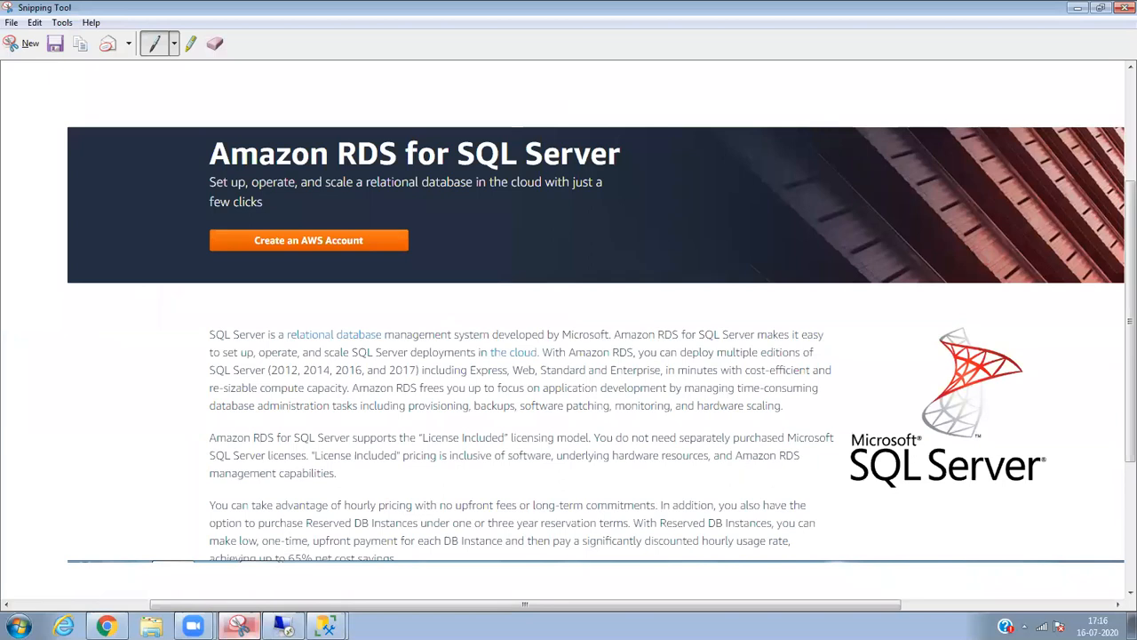
Minimize the Snipping Tool capture to bring SSMS back to the front.
left_click(238, 626)
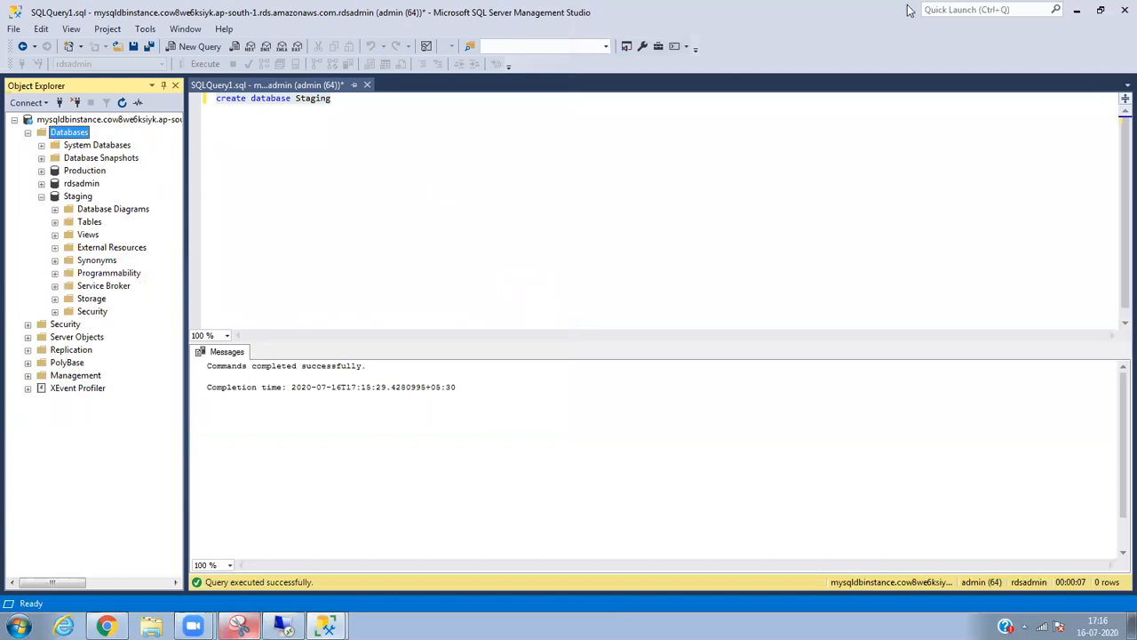
Close the SQLQuery1 query without saving and dismiss the Connect to Server dialog.
left_click(1121, 11)
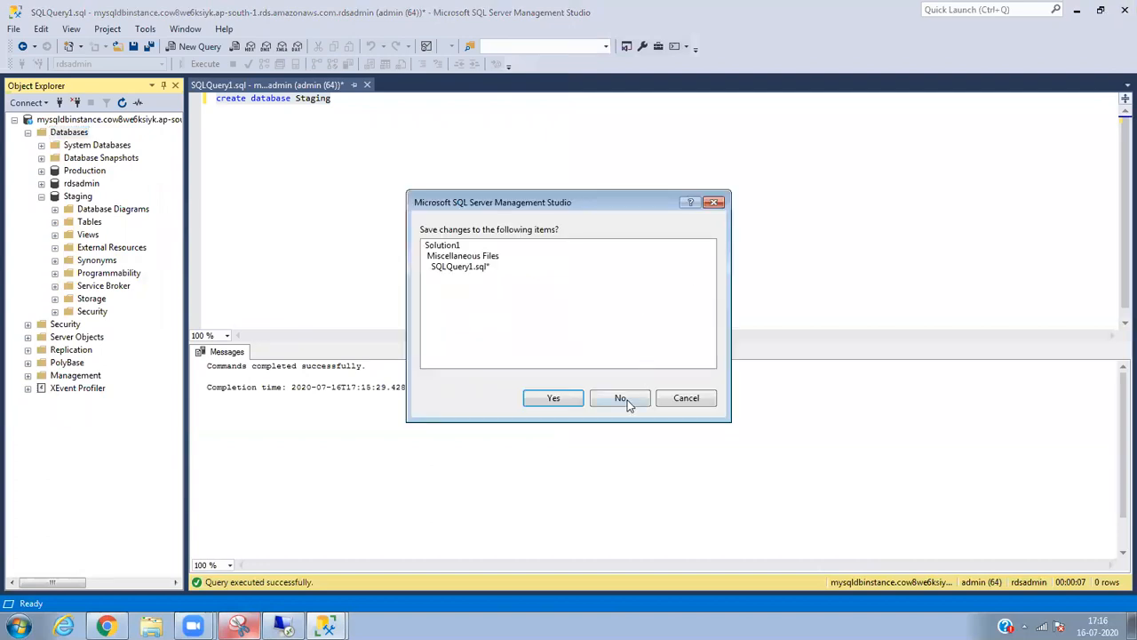
left_click(621, 399)
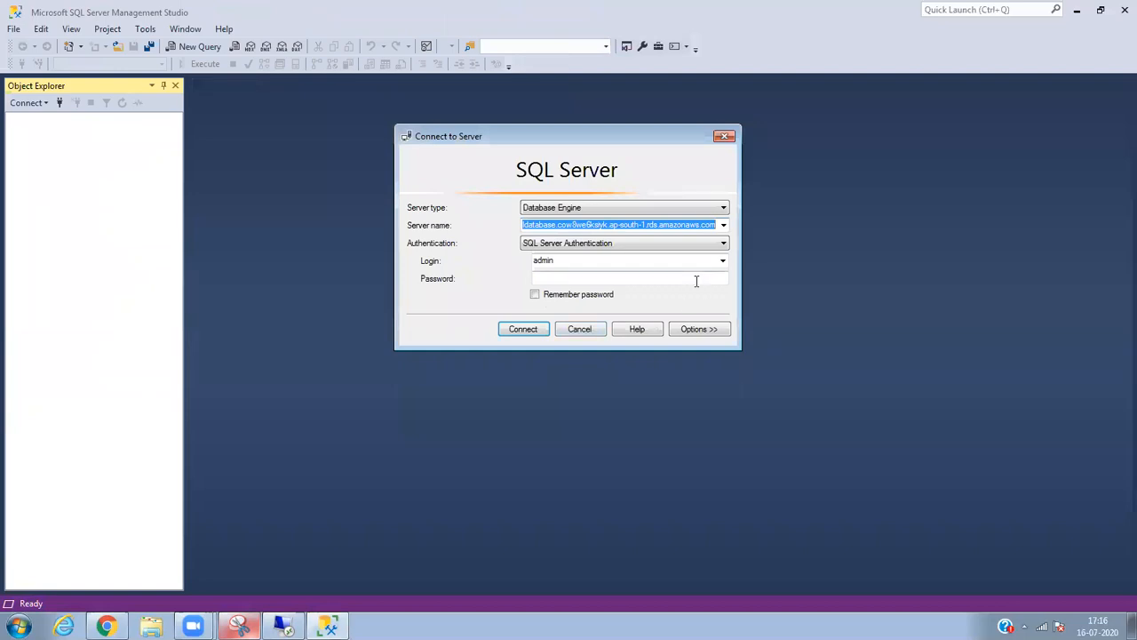
left_click(724, 136)
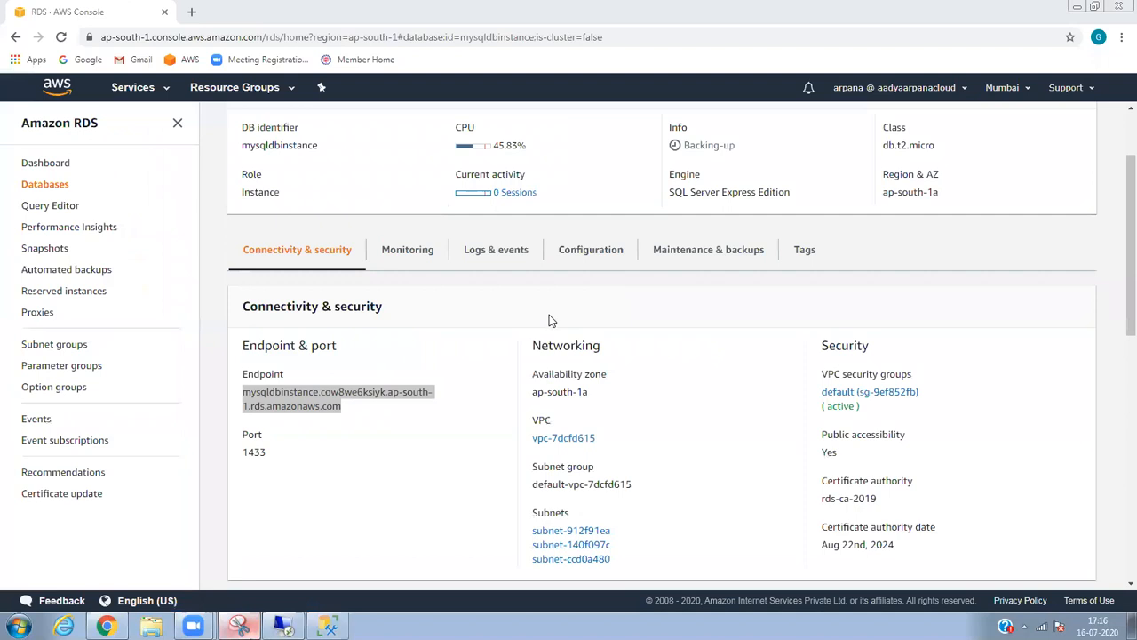
Select the mysqldbinstance endpoint hostname, then go back to the RDS Databases list.
left_click(357, 412)
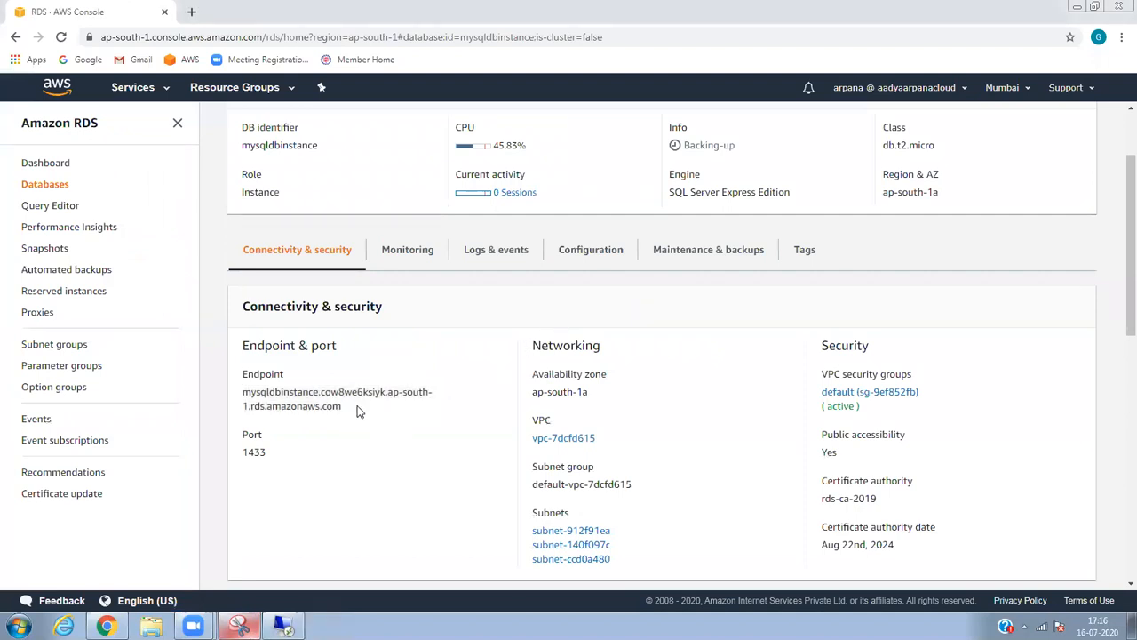
left_click_drag(358, 411, 244, 390)
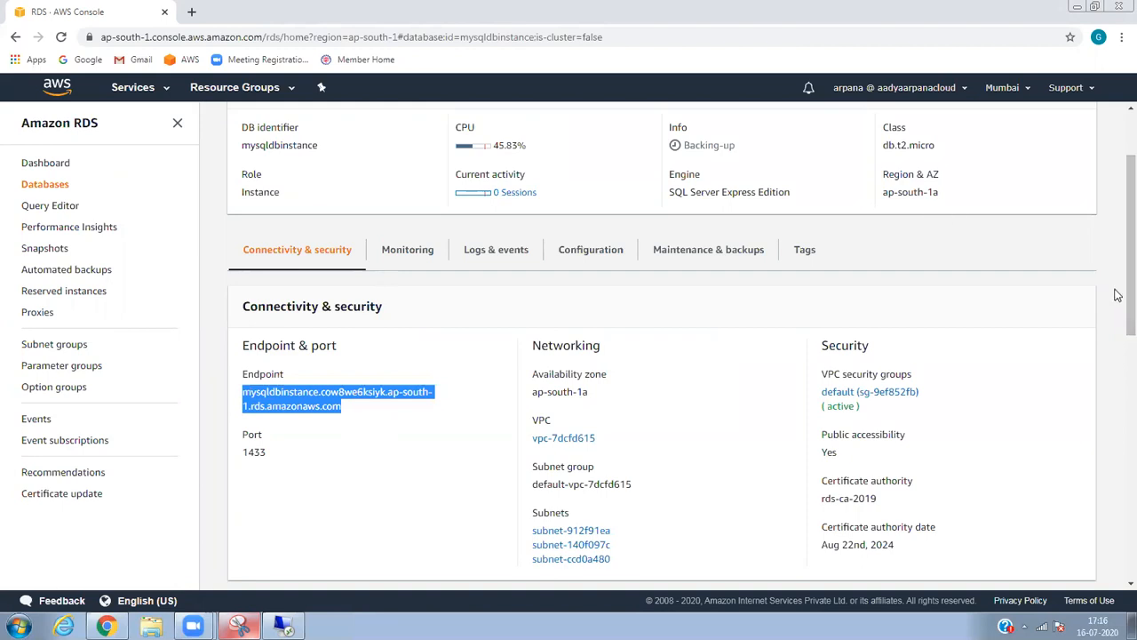
scroll(1117, 267, "up", 2)
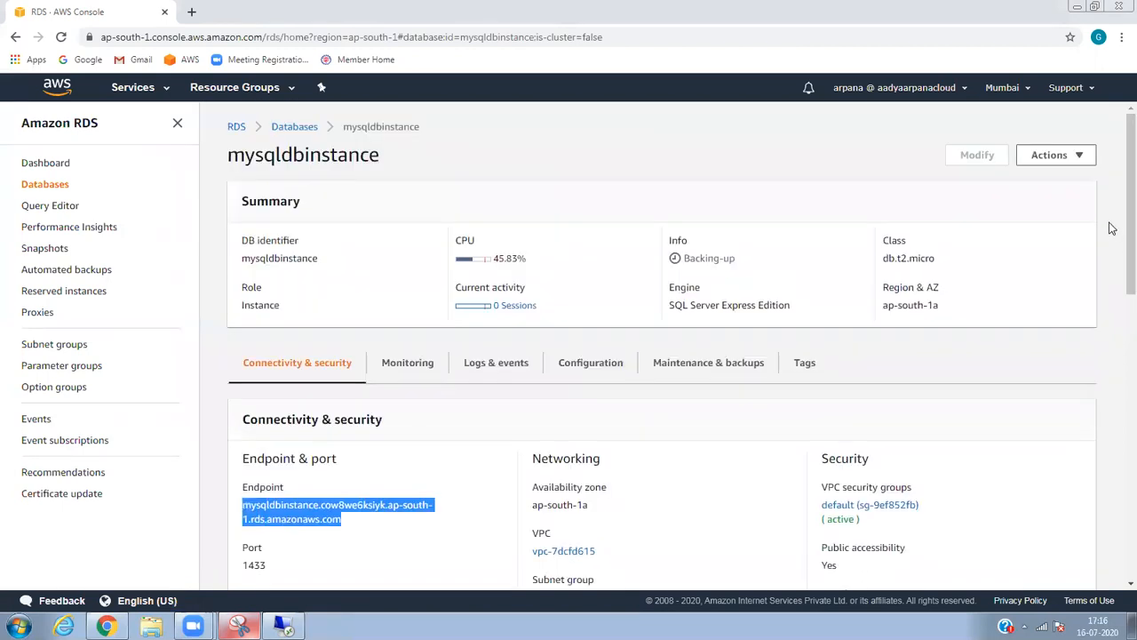
left_click(1062, 165)
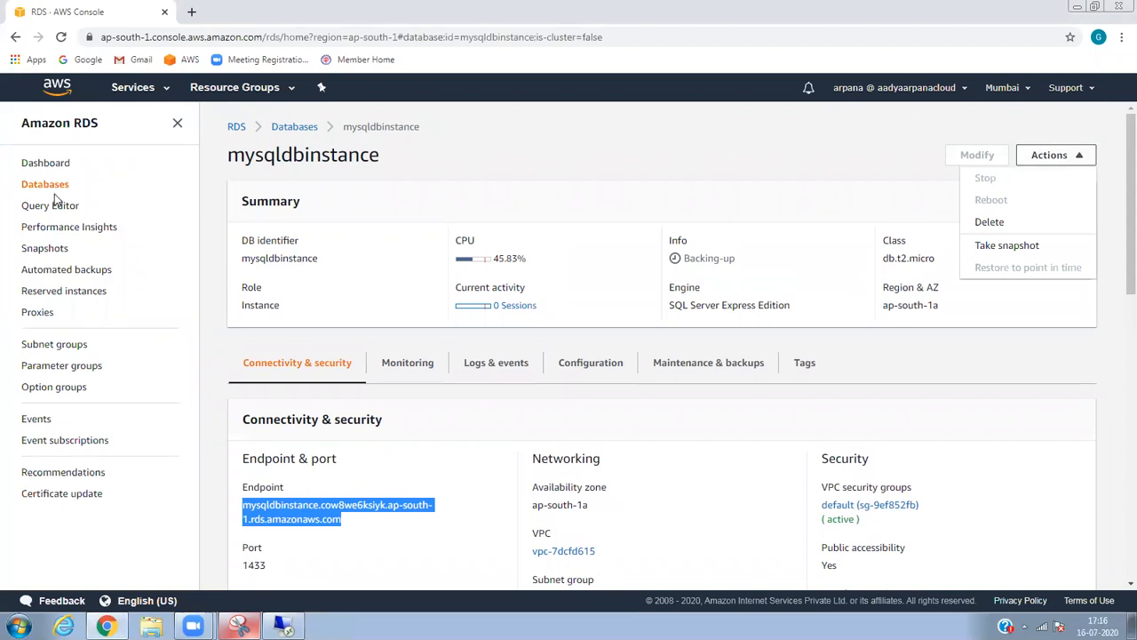
left_click(64, 186)
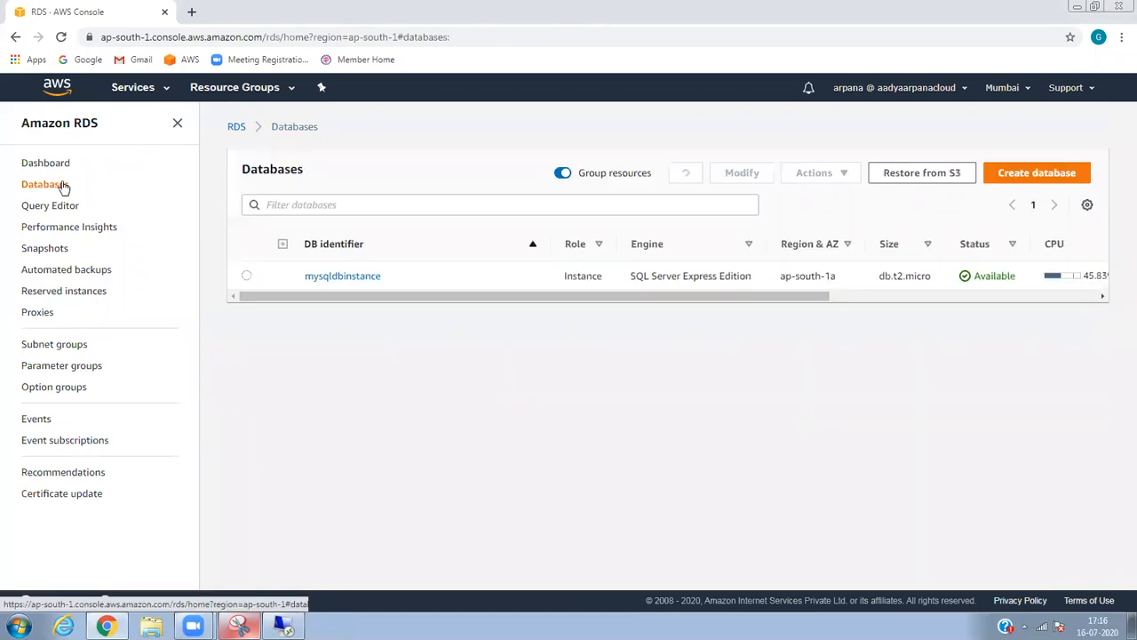
Tick mysqldbinstance, open and close its Actions menu, then restore the Remote Desktop window.
left_click(249, 278)
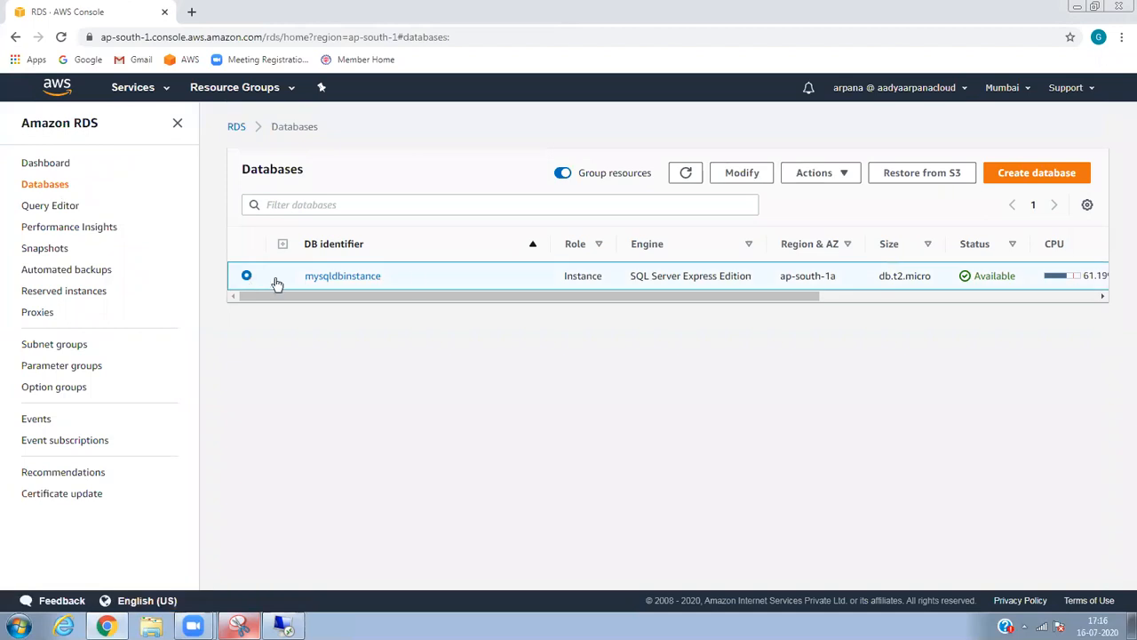
left_click(851, 174)
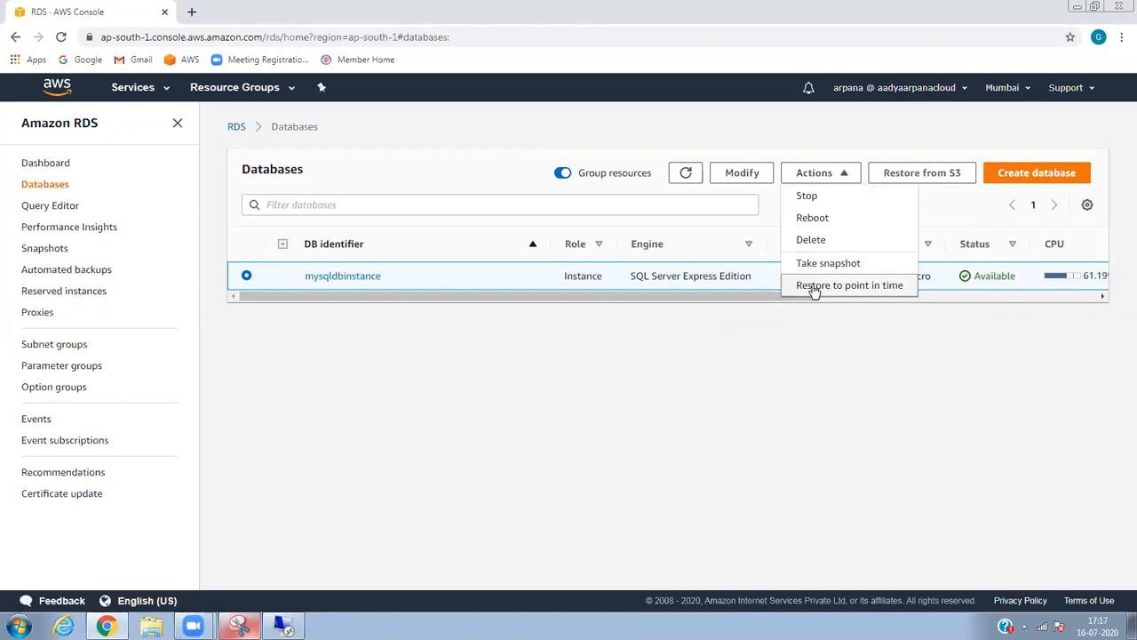
left_click(836, 356)
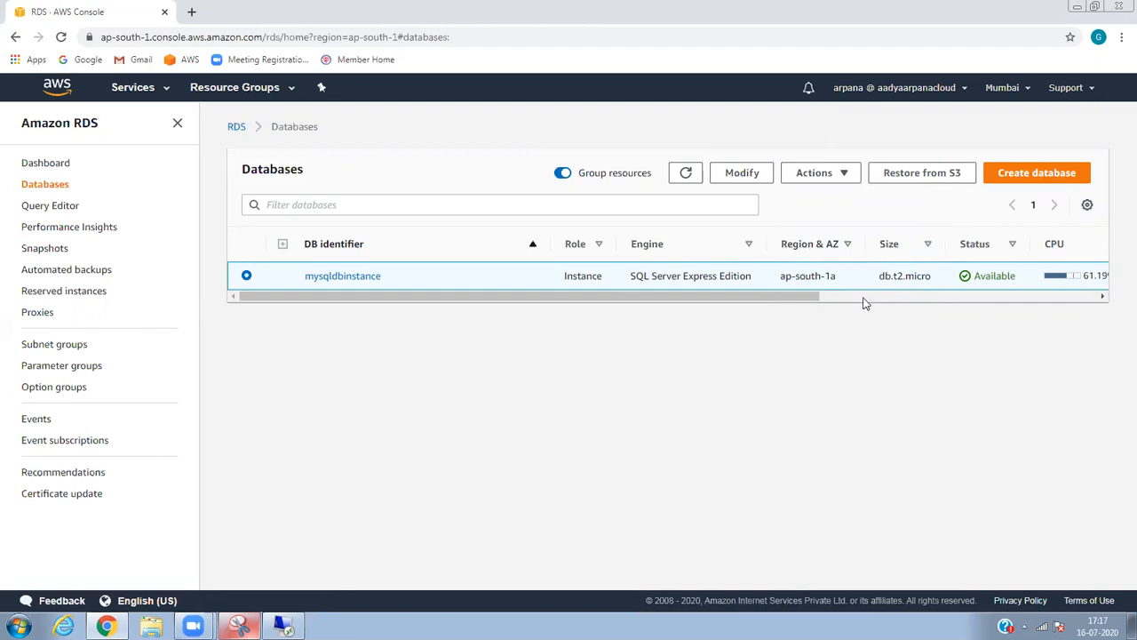
left_click(283, 626)
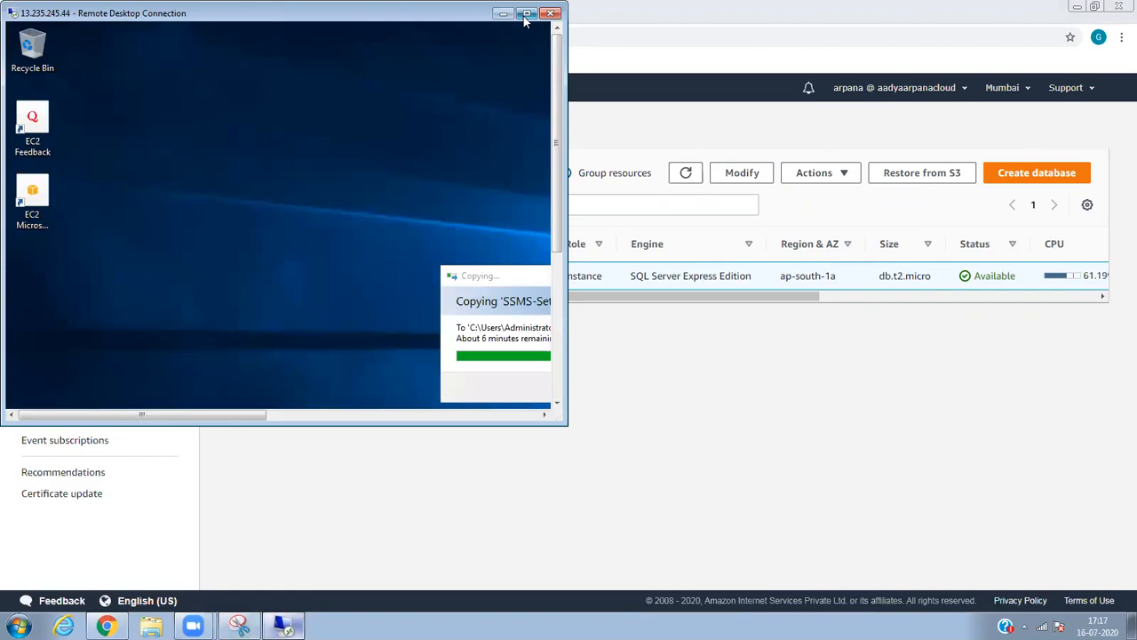
Maximize then minimize the remote session, and open Control Panel from Start > All Programs.
left_click(527, 12)
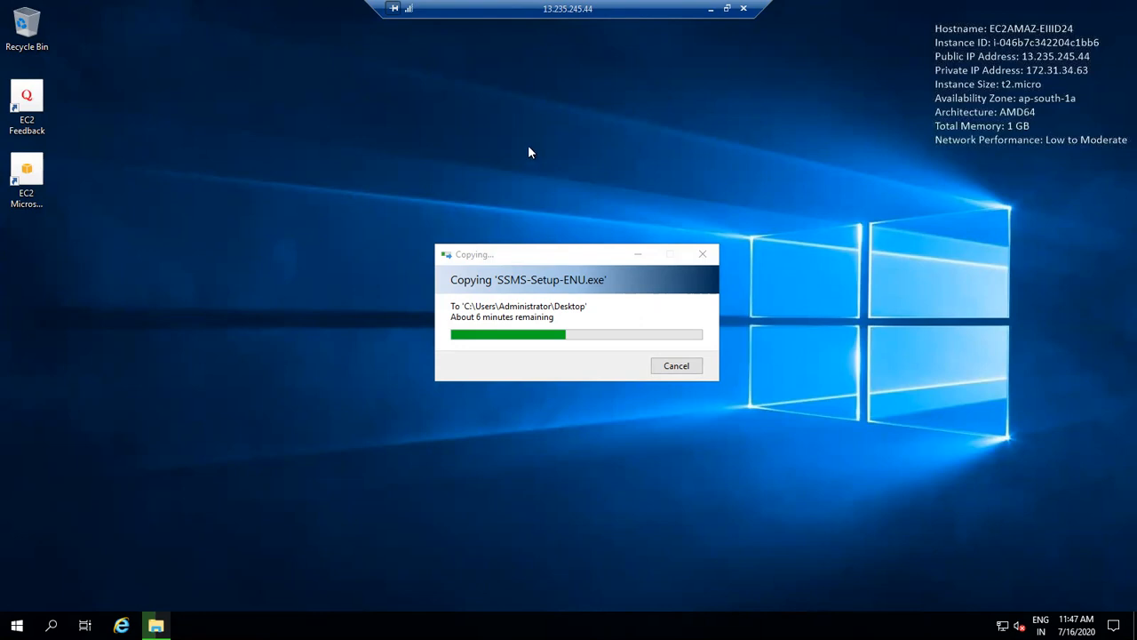
left_click(712, 9)
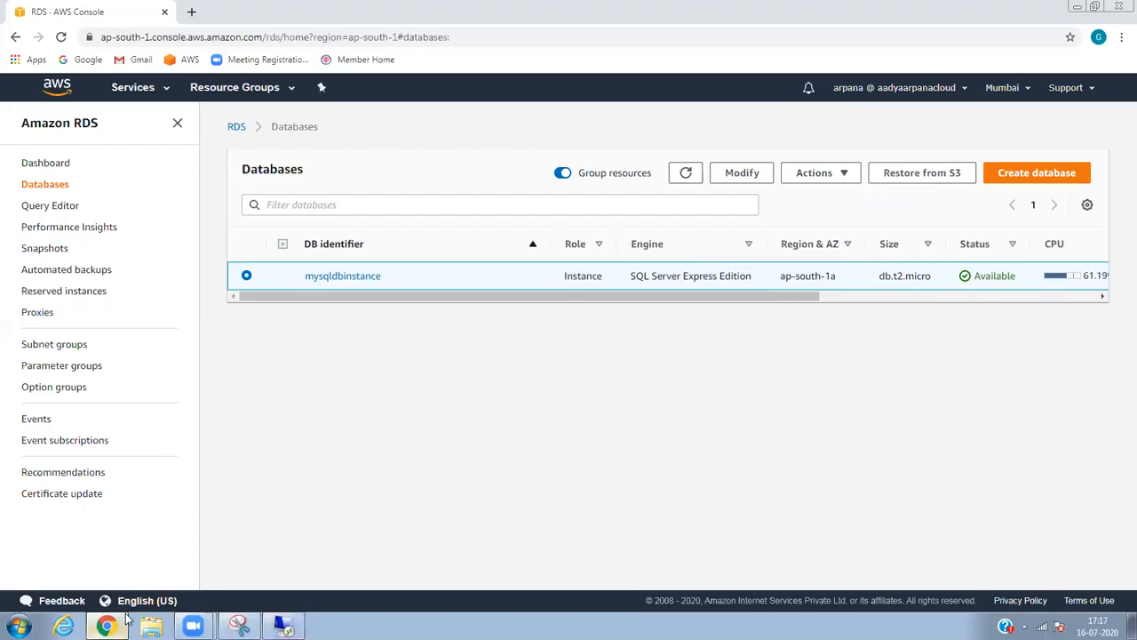
left_click(17, 627)
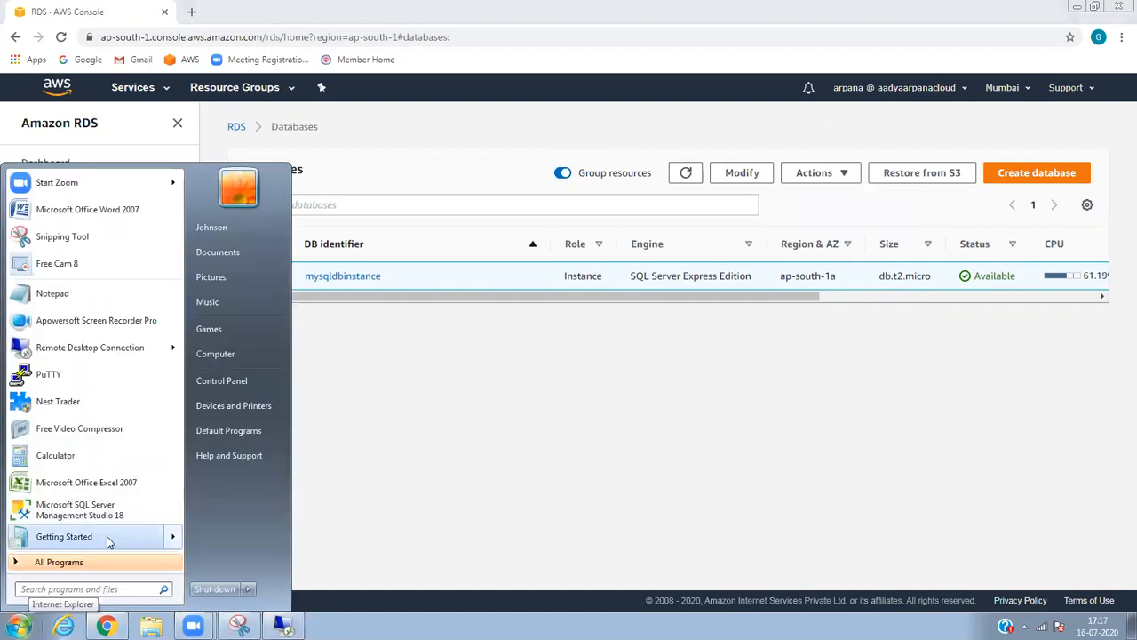
left_click(94, 562)
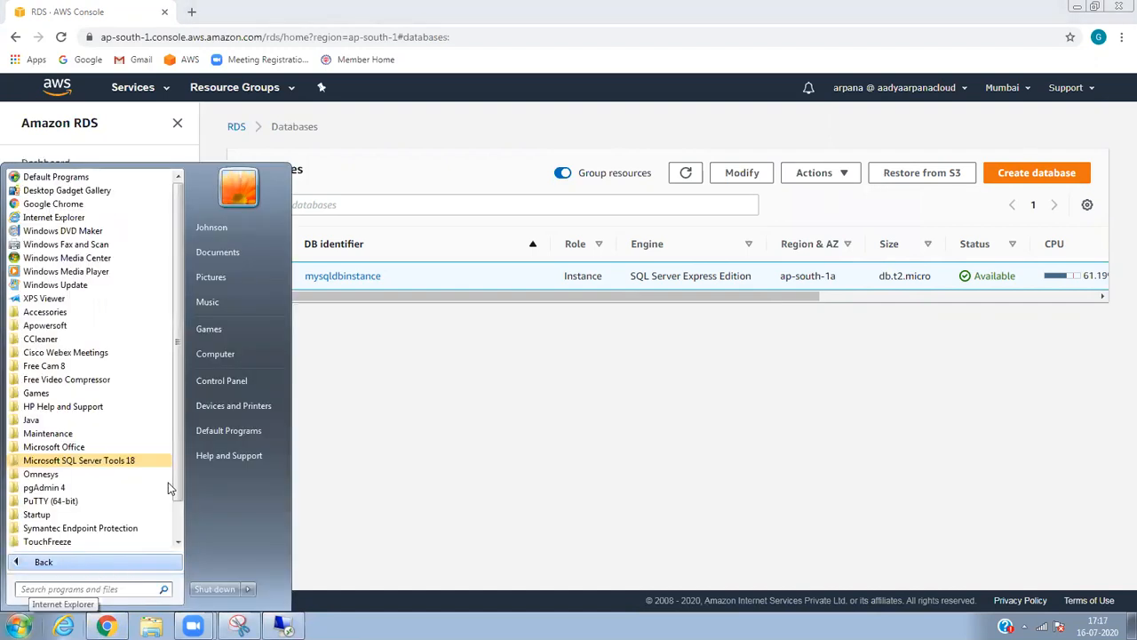
left_click(222, 381)
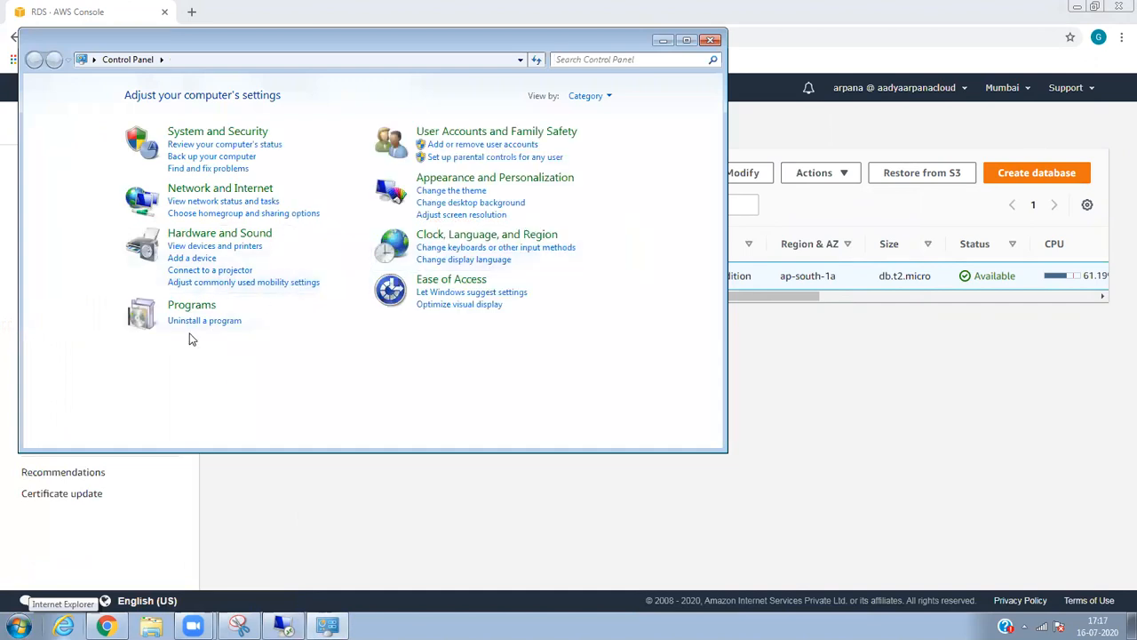
Uninstall SQL Server Management Studio 18.5.1 from Programs and Features, then close that window.
left_click(191, 306)
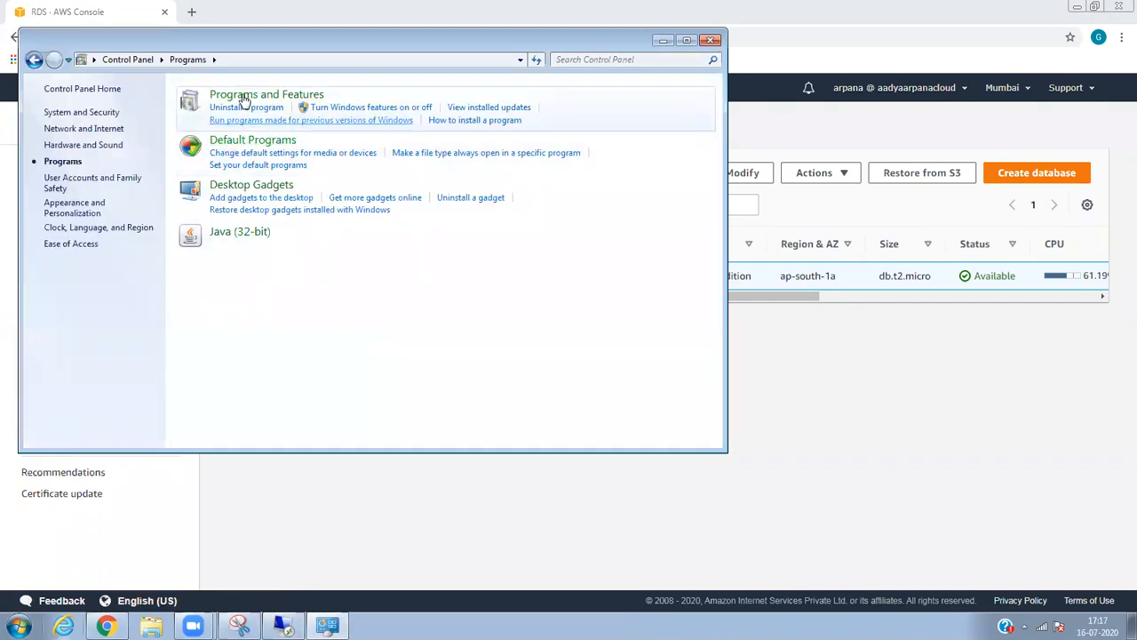
left_click(252, 96)
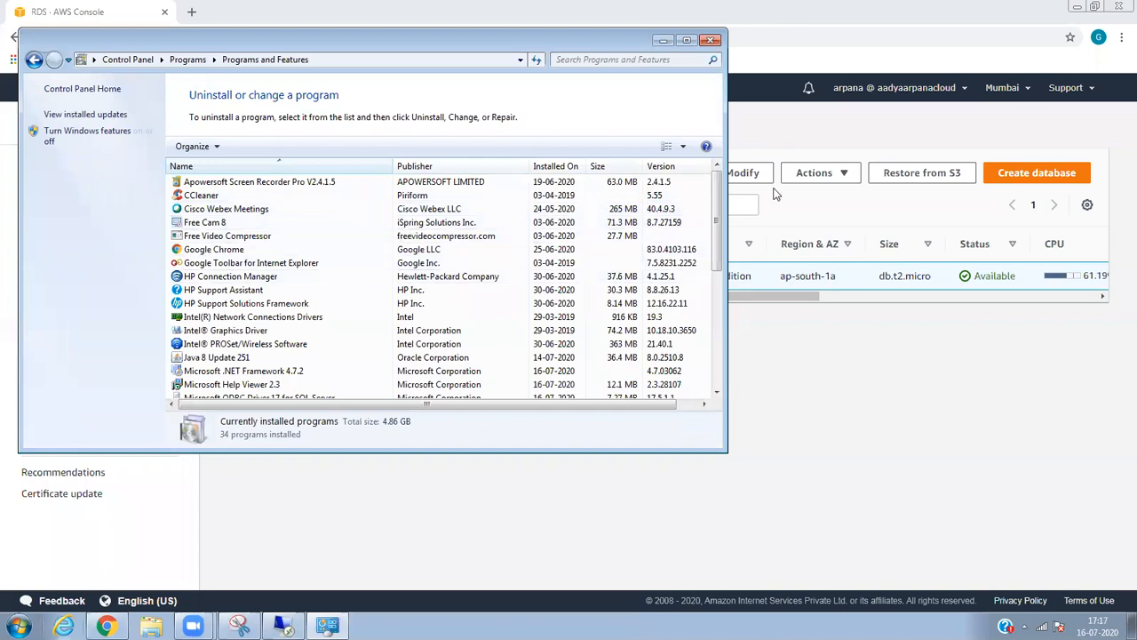
left_click_drag(718, 223, 720, 316)
left_click(353, 263)
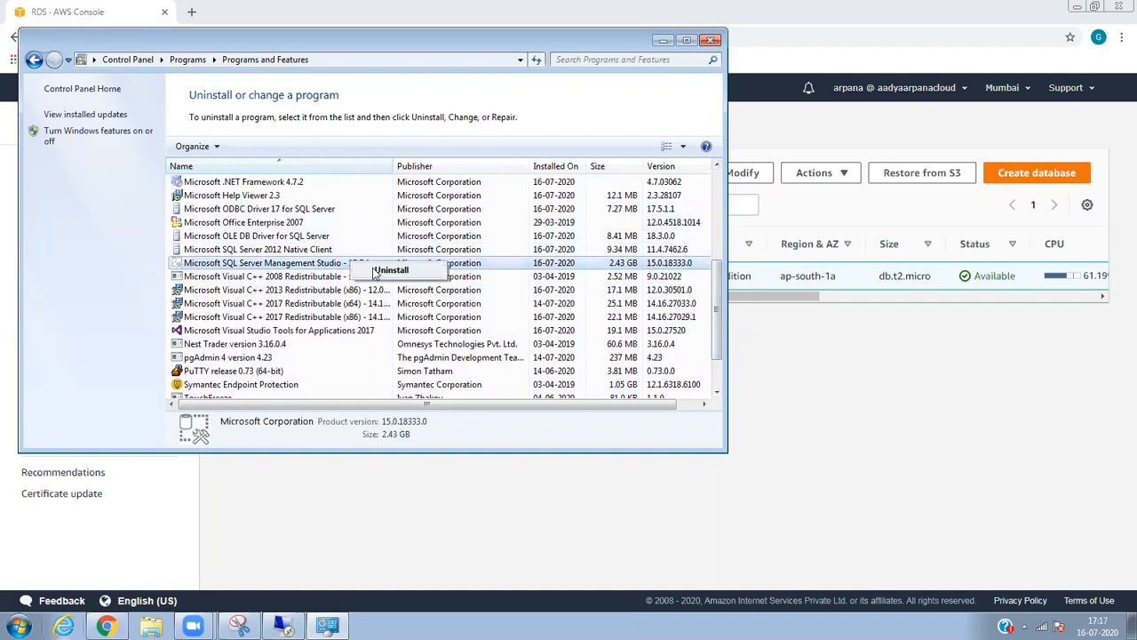
left_click(378, 271)
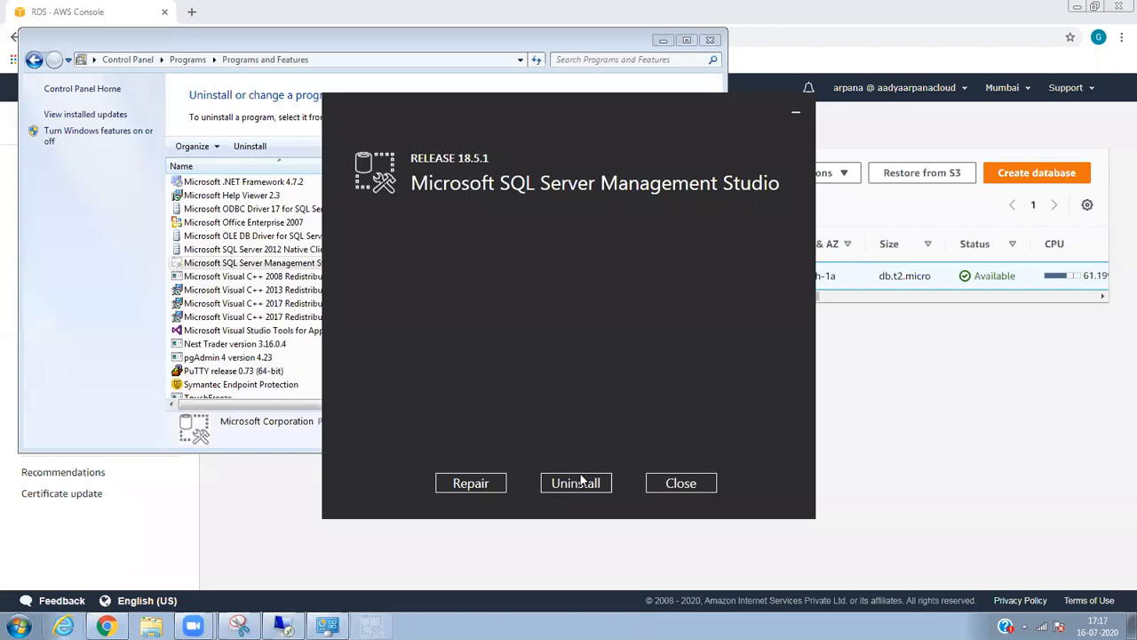
left_click(582, 481)
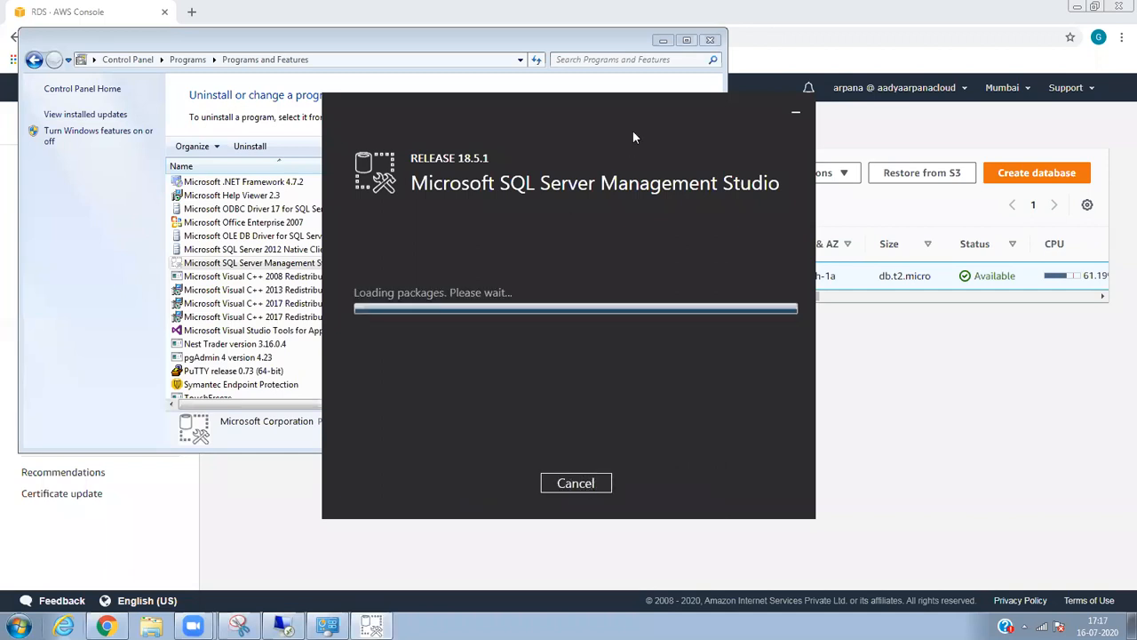
left_click(710, 41)
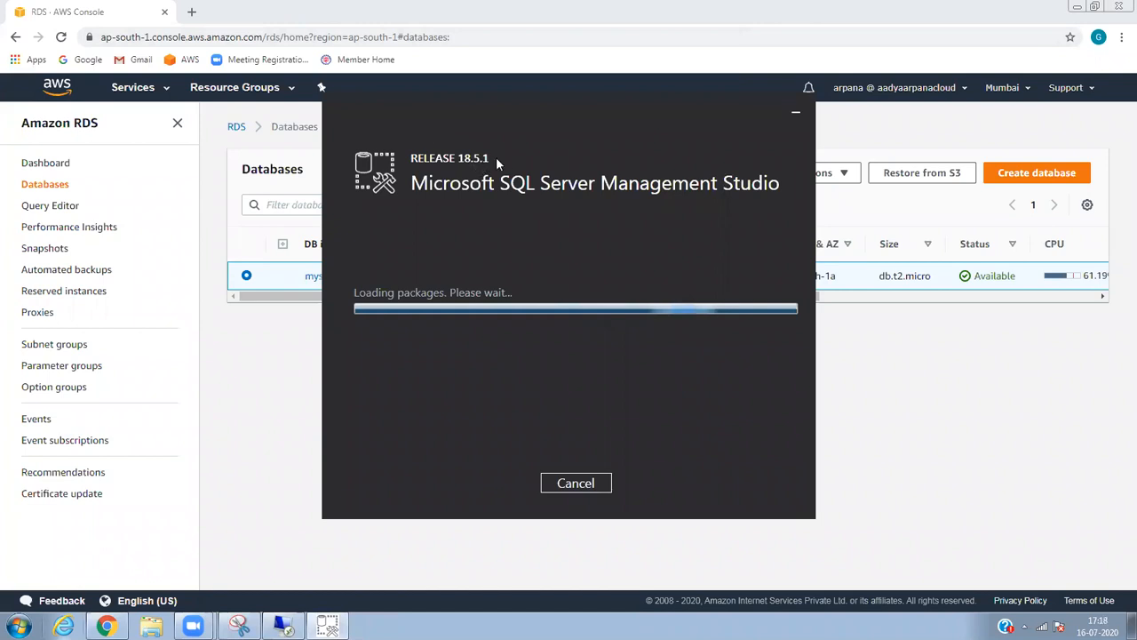
Check the remote session's copy, minimize it, and bring the Chrome RDS Databases page in front.
left_click(284, 626)
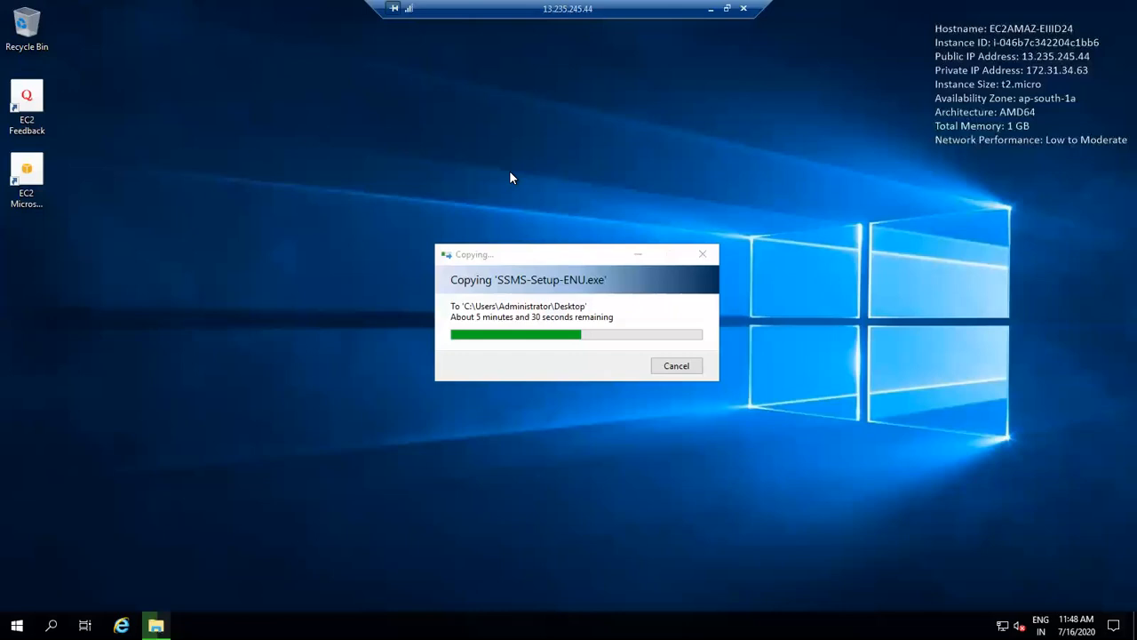
left_click(722, 9)
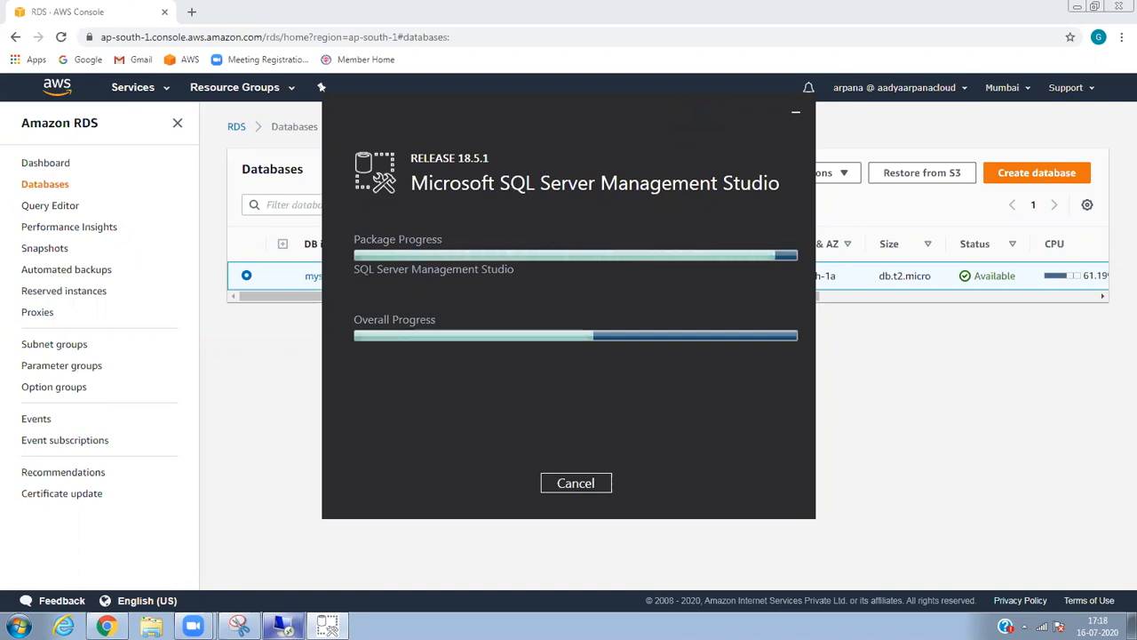
left_click(285, 627)
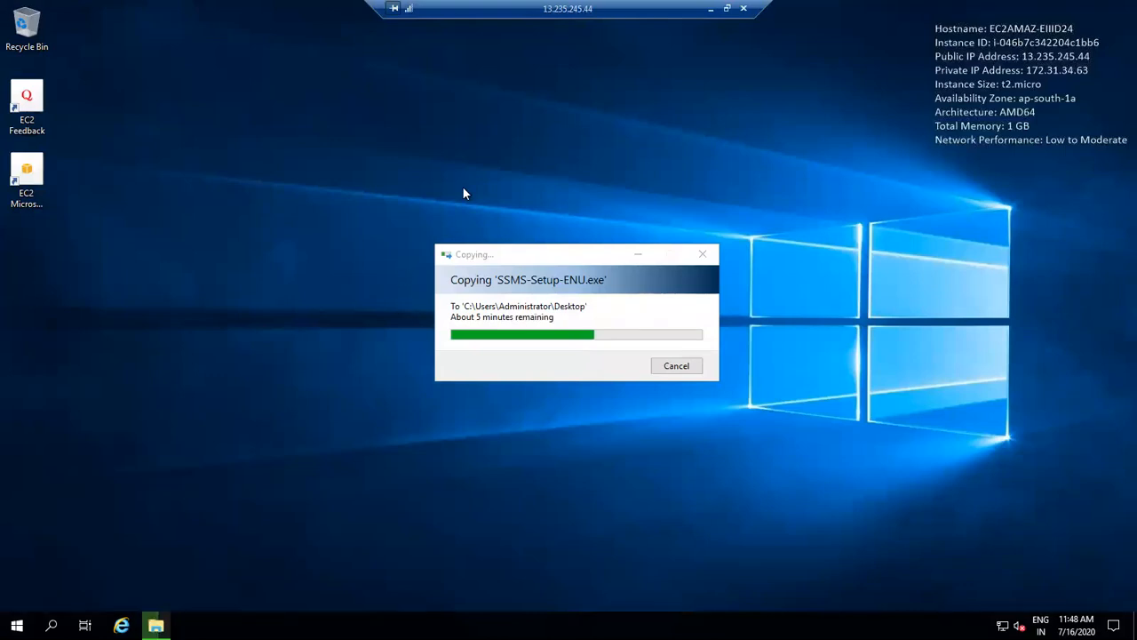
left_click(711, 9)
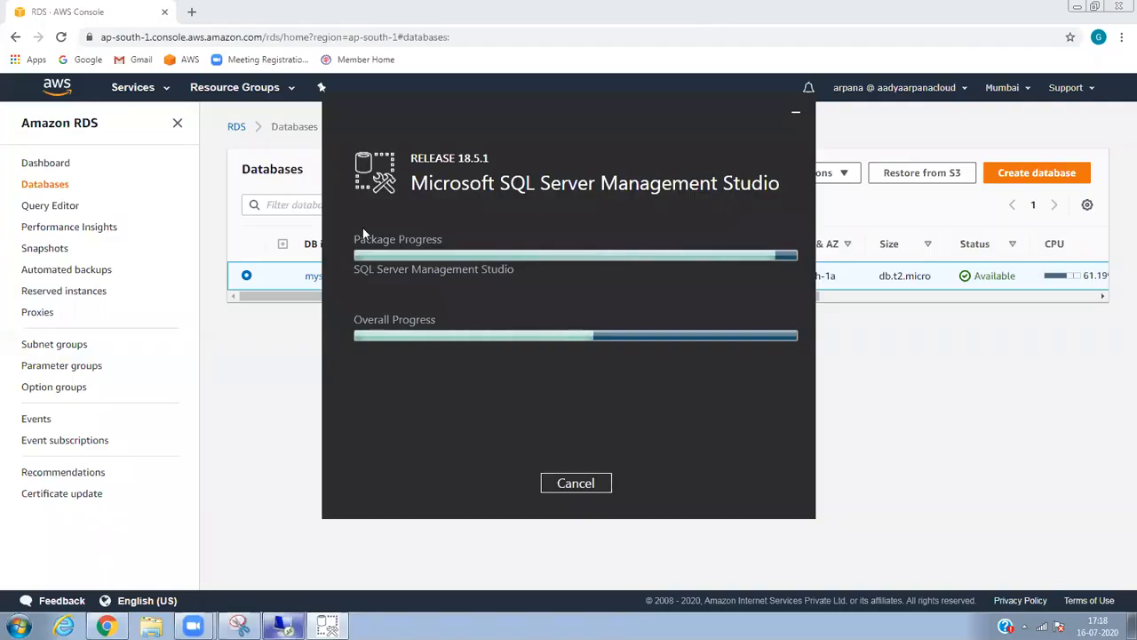
left_click(227, 417)
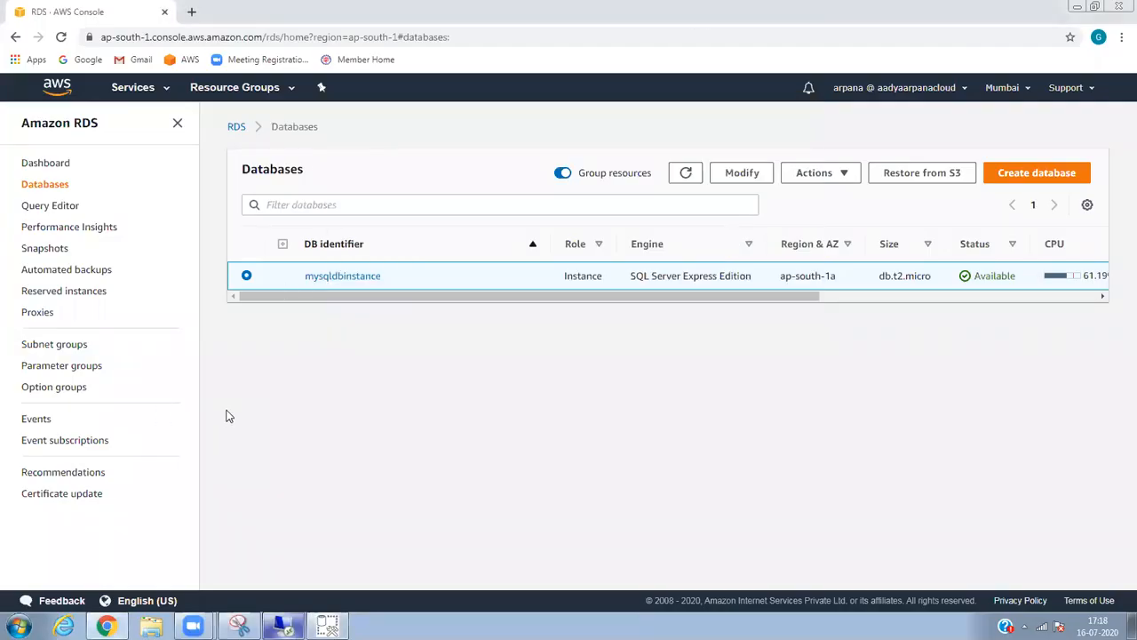
View the CloudWatch log groups from the Services menu.
left_click(158, 98)
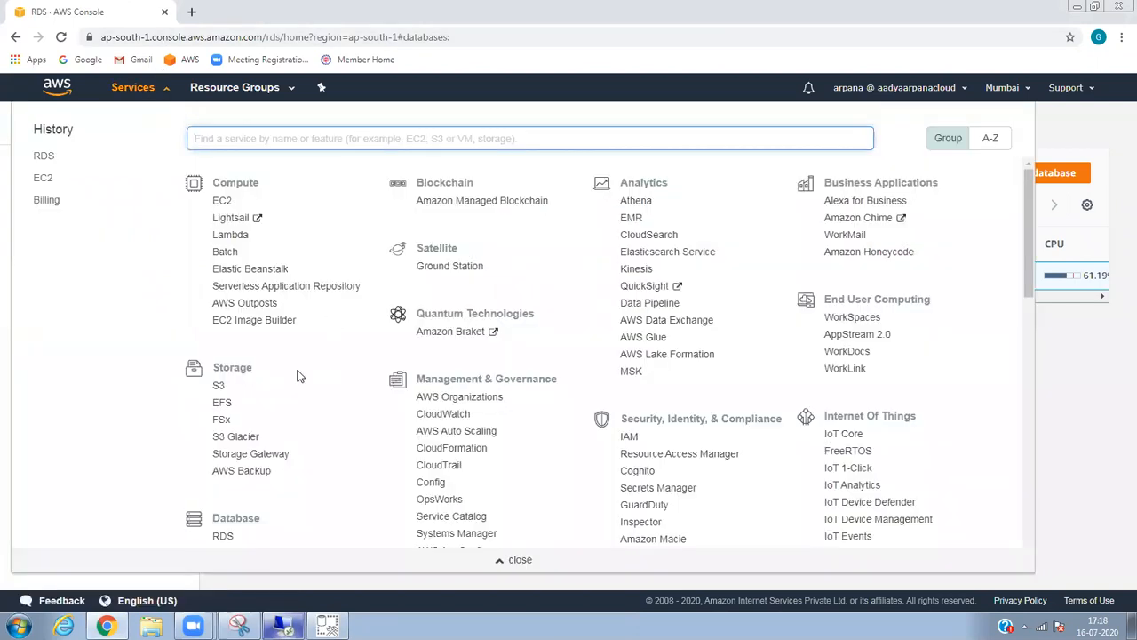
left_click(454, 418)
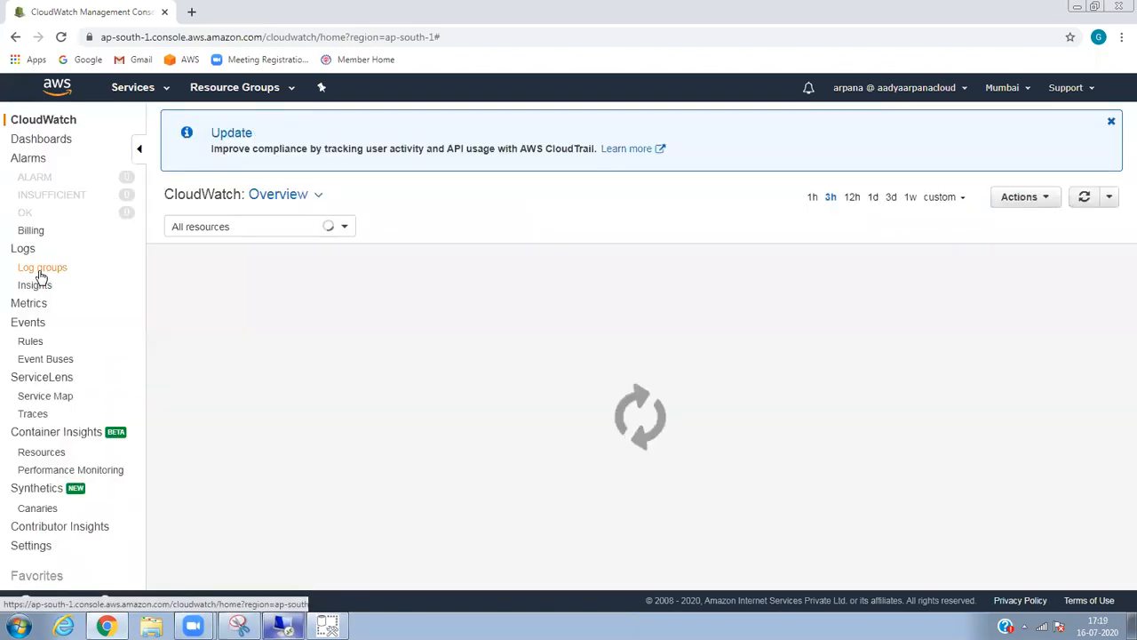
left_click(40, 272)
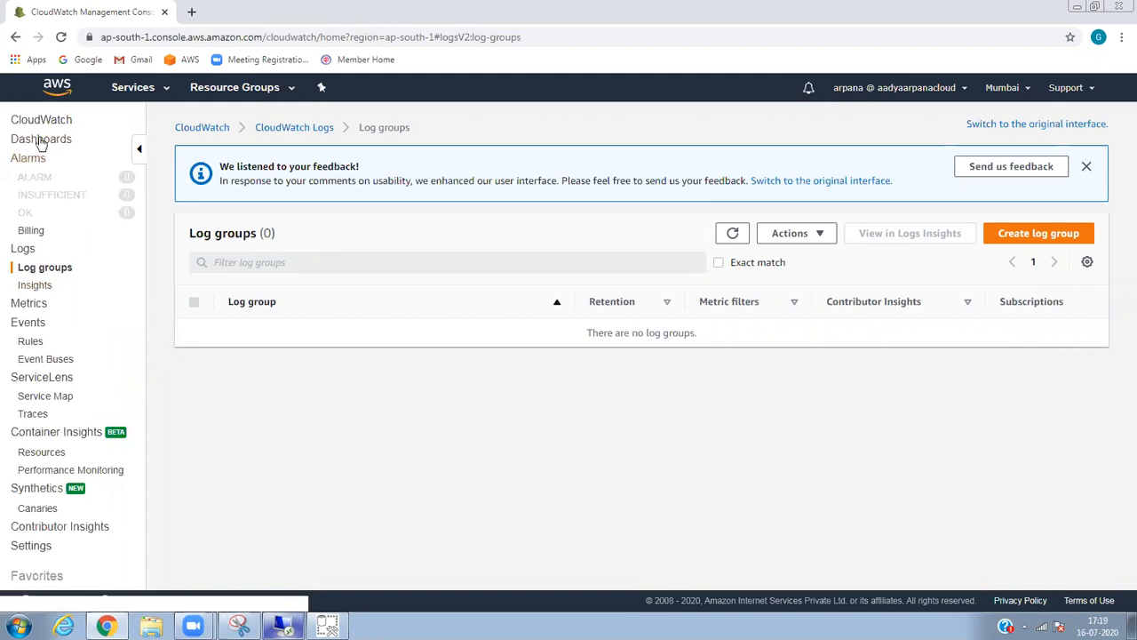
Check the remote desktop copy, minimize it, and open RDS from recently visited services.
left_click(164, 91)
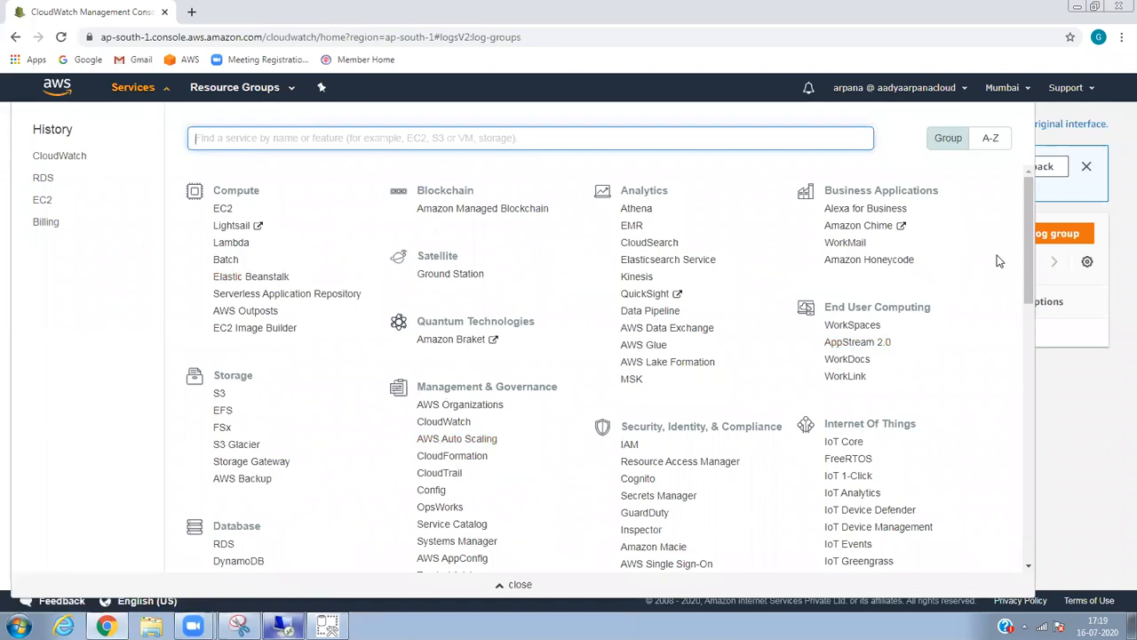
scroll(1026, 267, "down", 1)
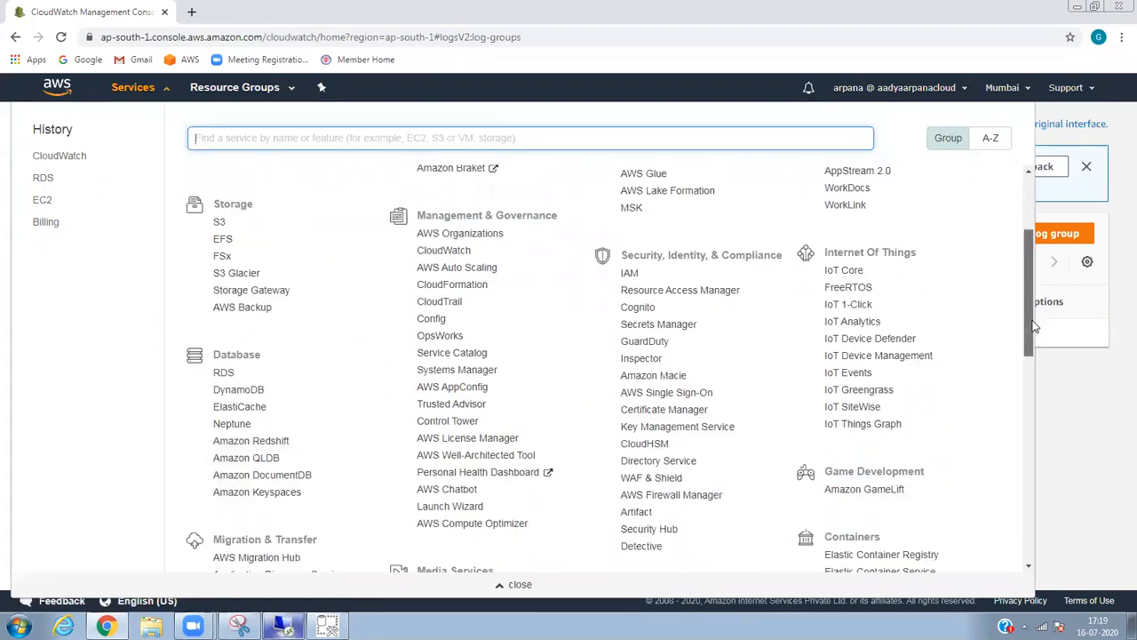
scroll(1031, 315, "down", 1)
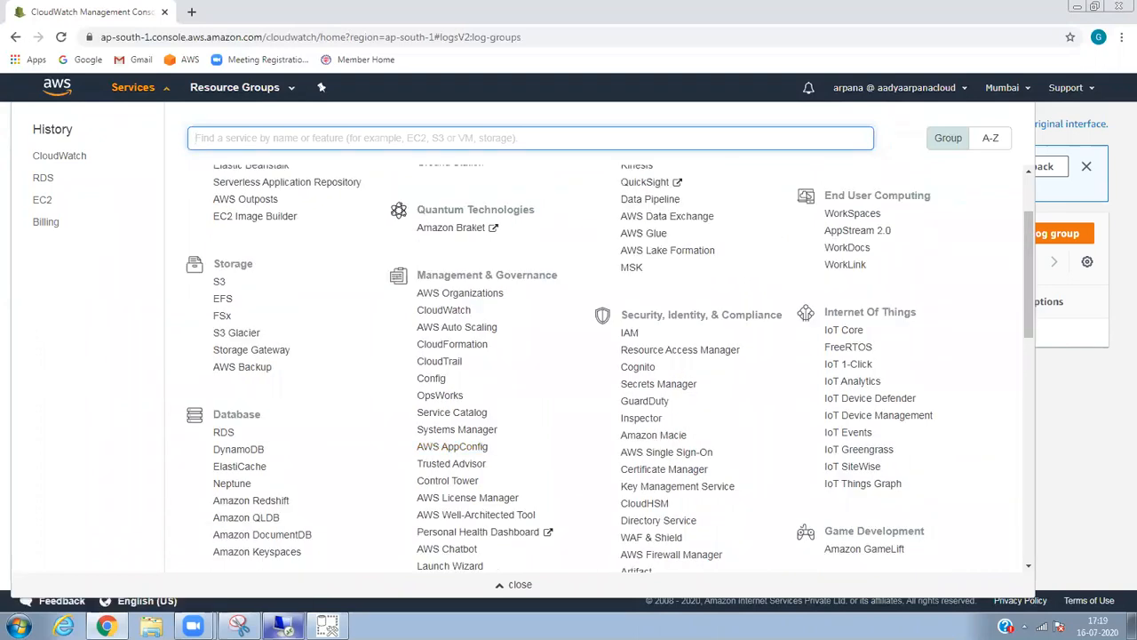
left_click(282, 627)
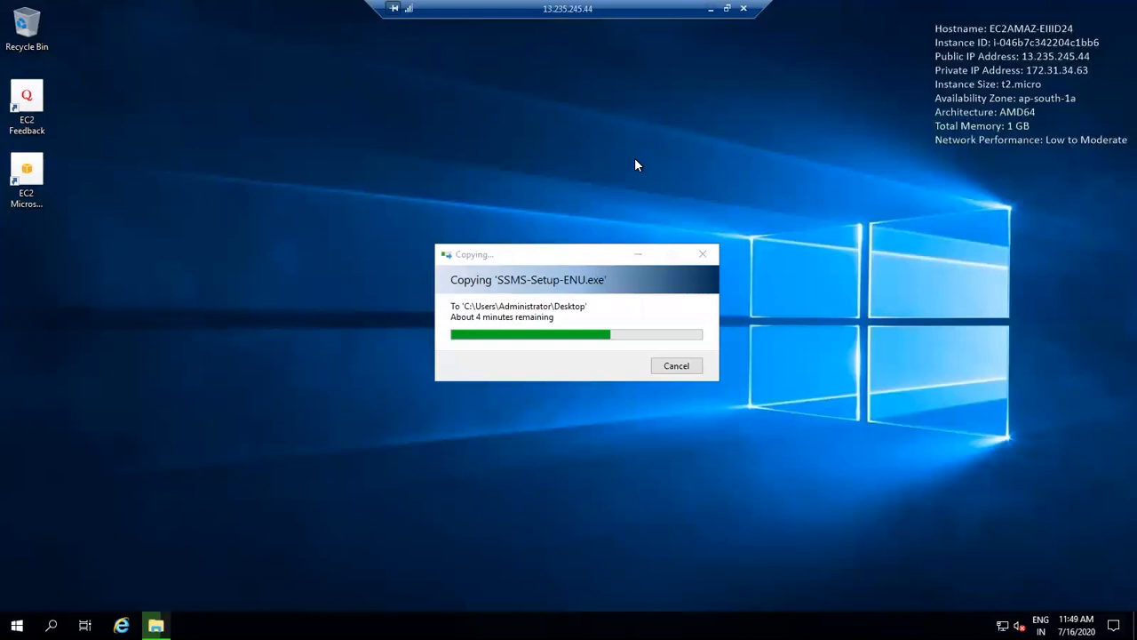
left_click(710, 11)
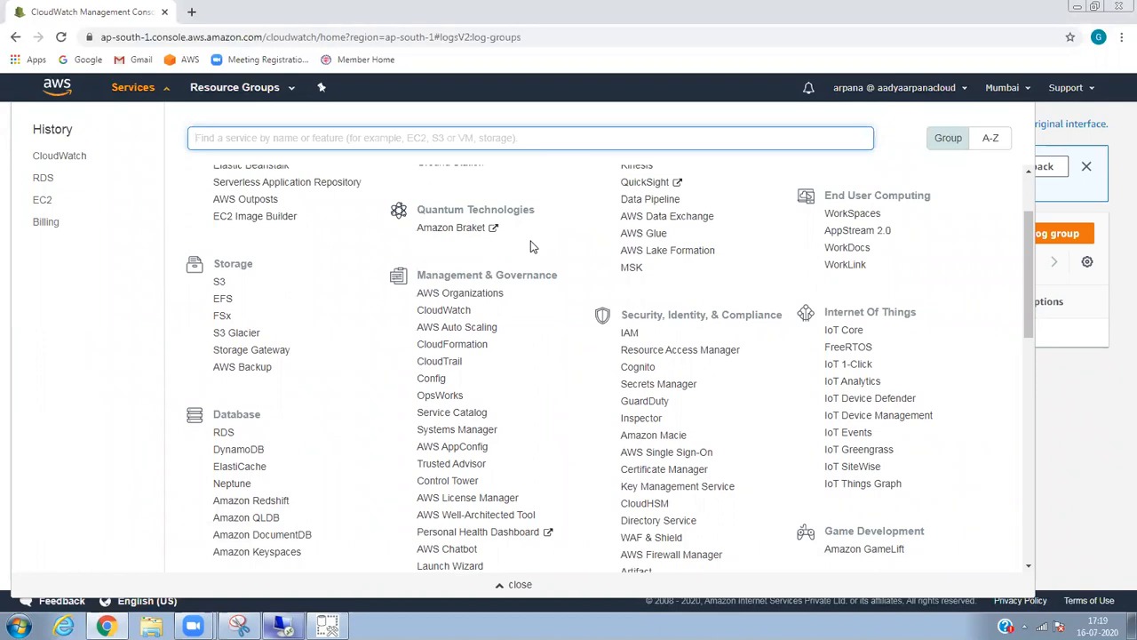
left_click(44, 177)
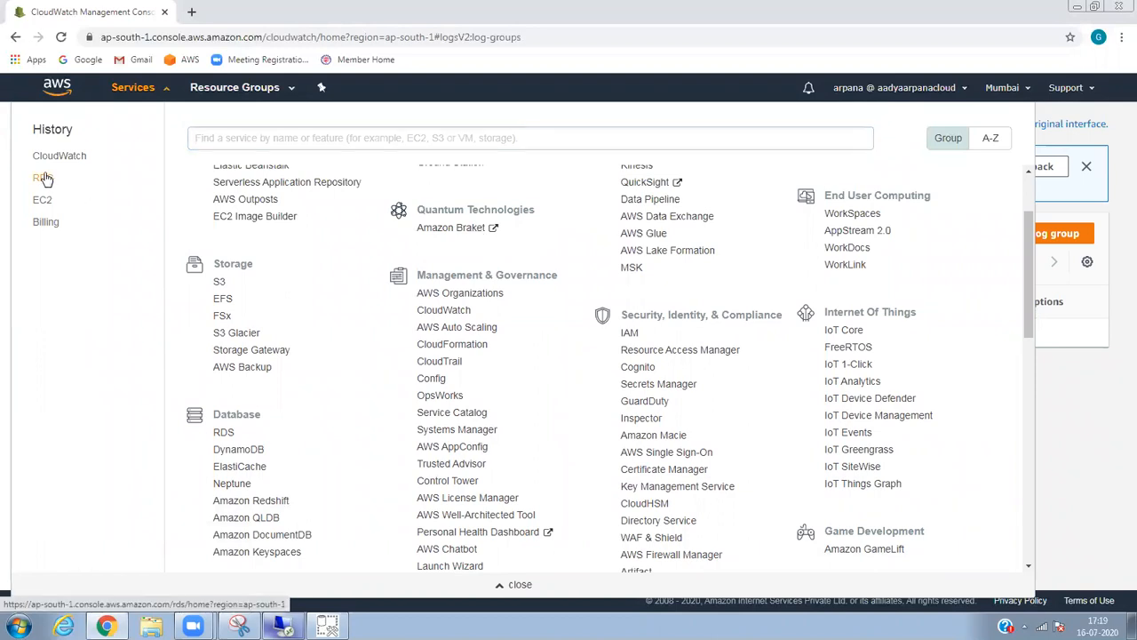
left_click(44, 178)
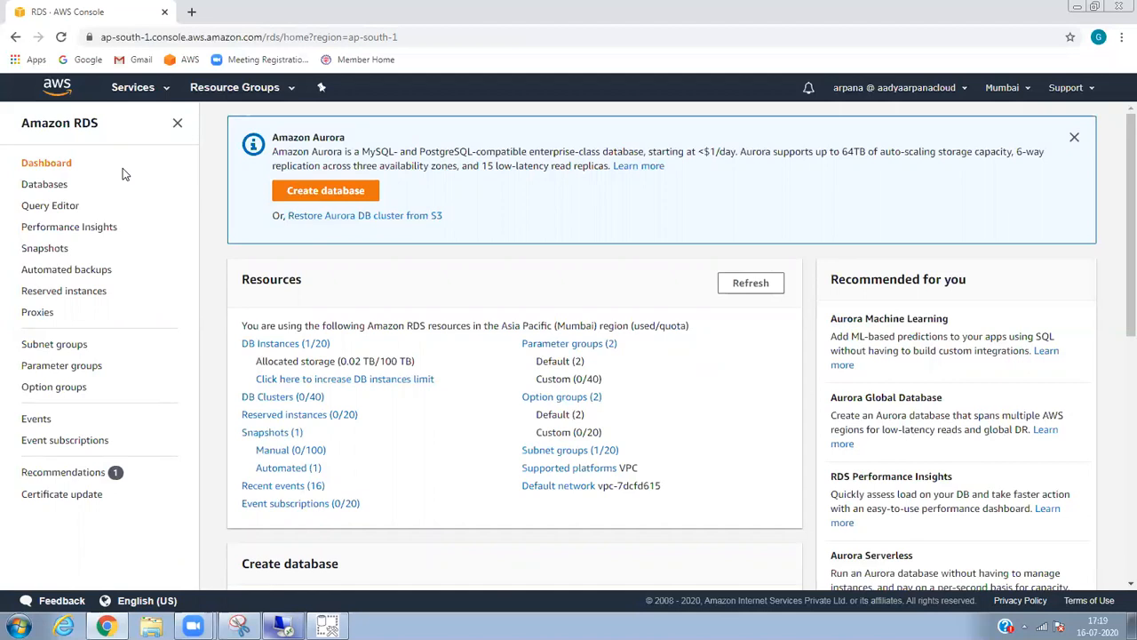
Check the remote session, then view RDS Snapshots (1) and go back to Databases.
left_click(288, 625)
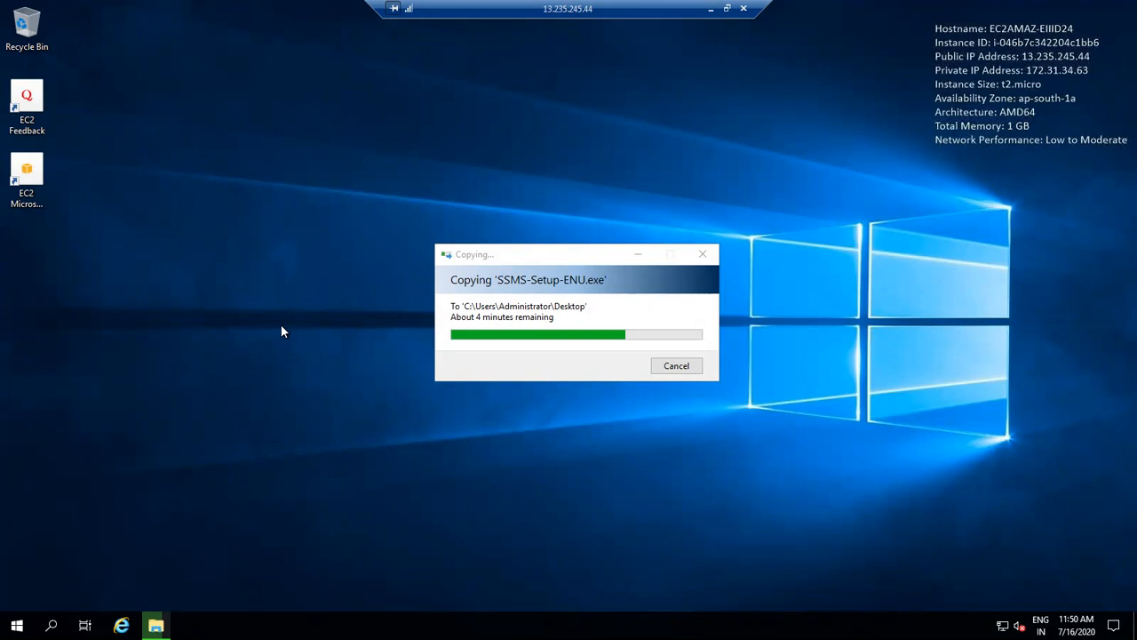
left_click(711, 8)
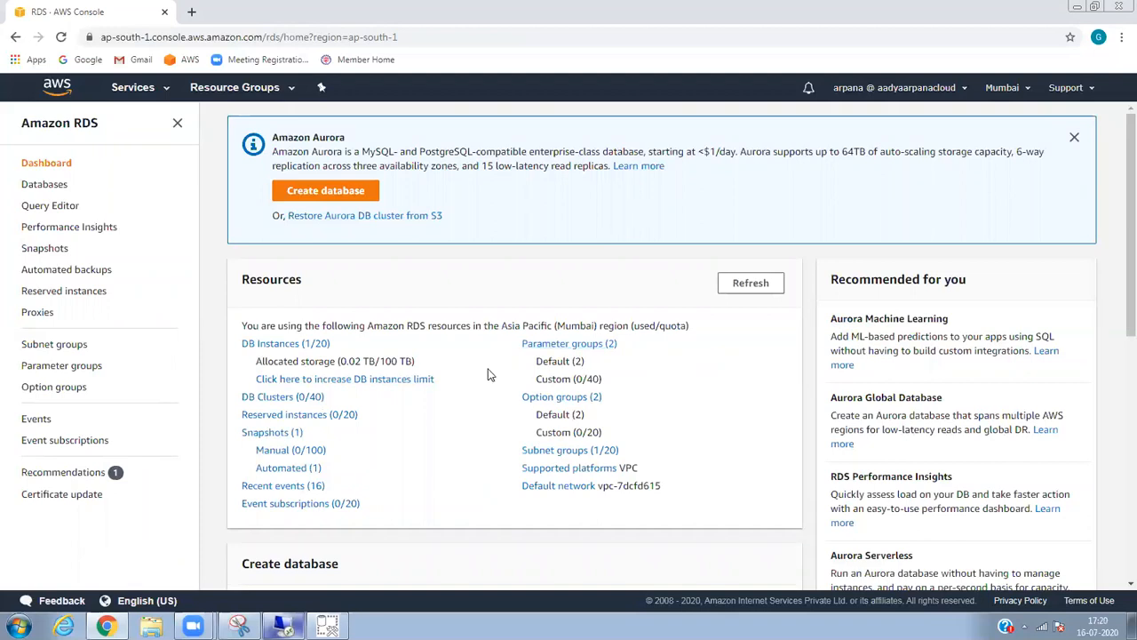
left_click(280, 436)
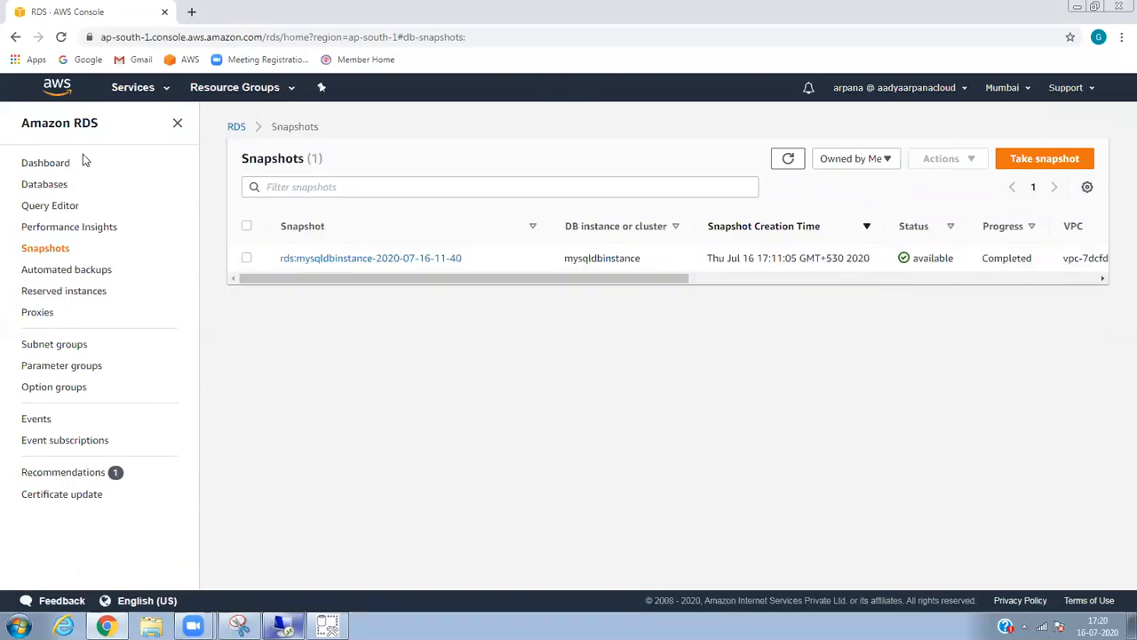
left_click(62, 184)
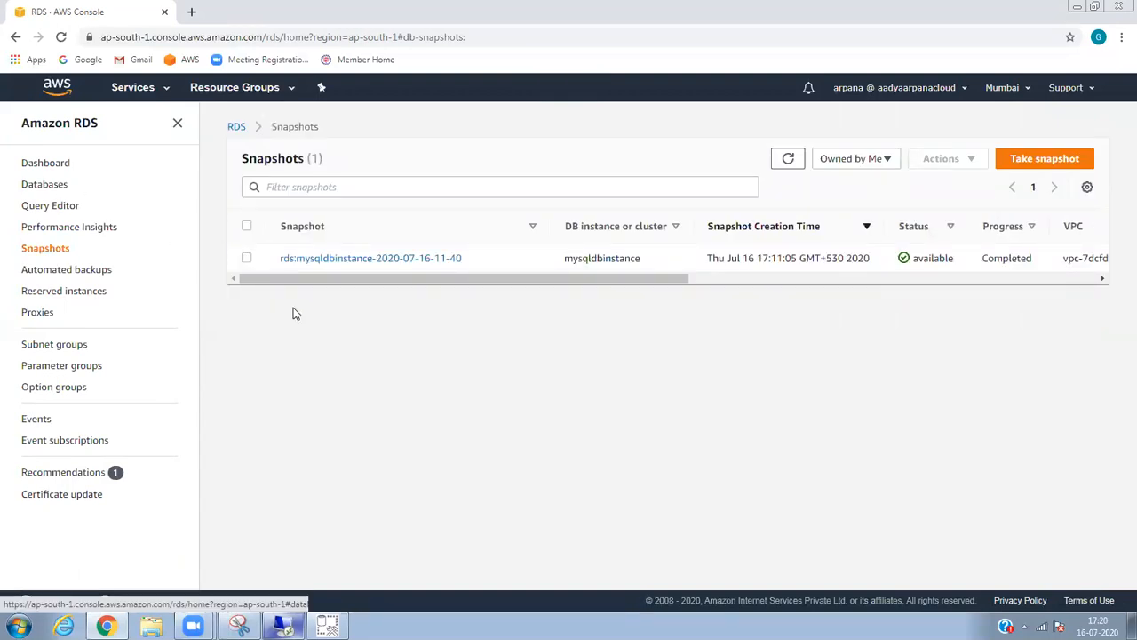
Recheck the remote desktop copy, minimize it, and scroll the Databases table to its columns.
mouse_move(284, 626)
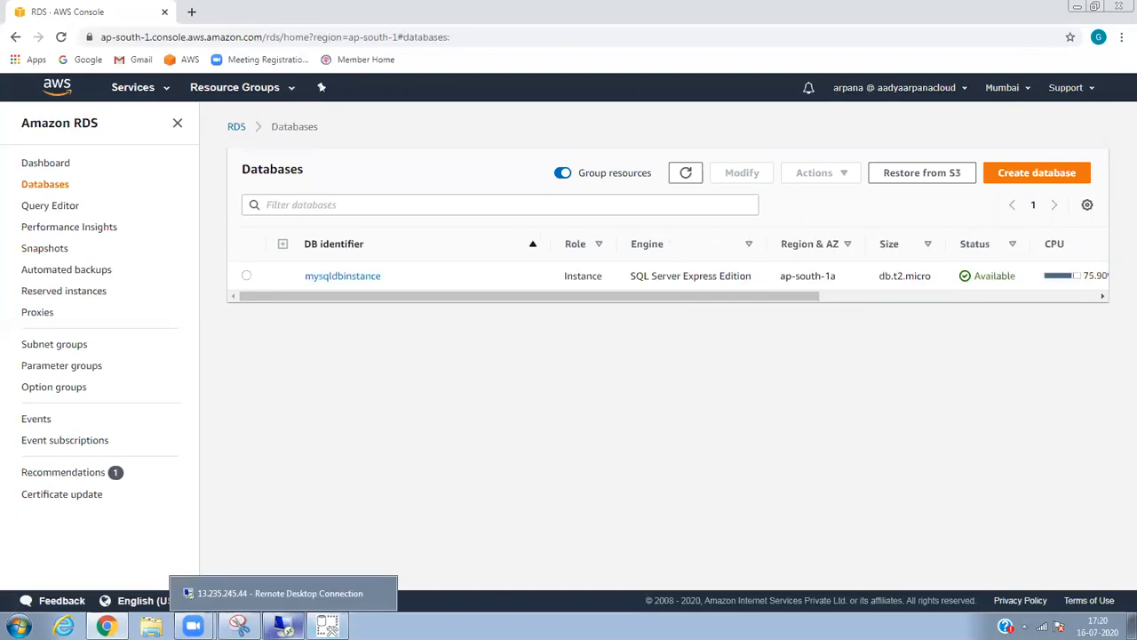
key("alt+Tab")
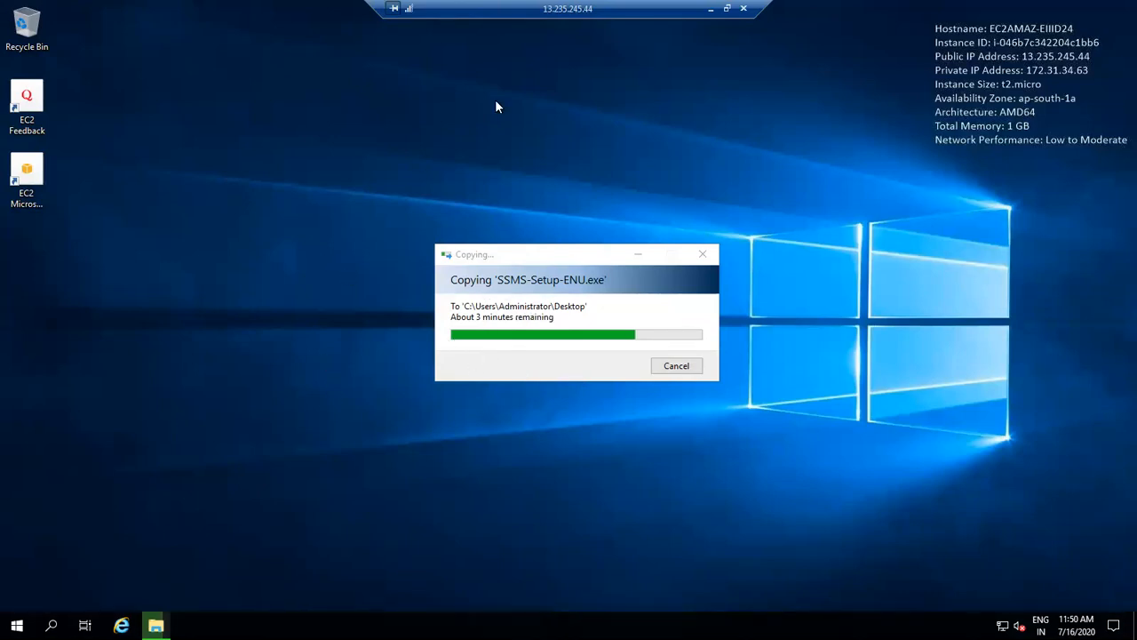
left_click(711, 12)
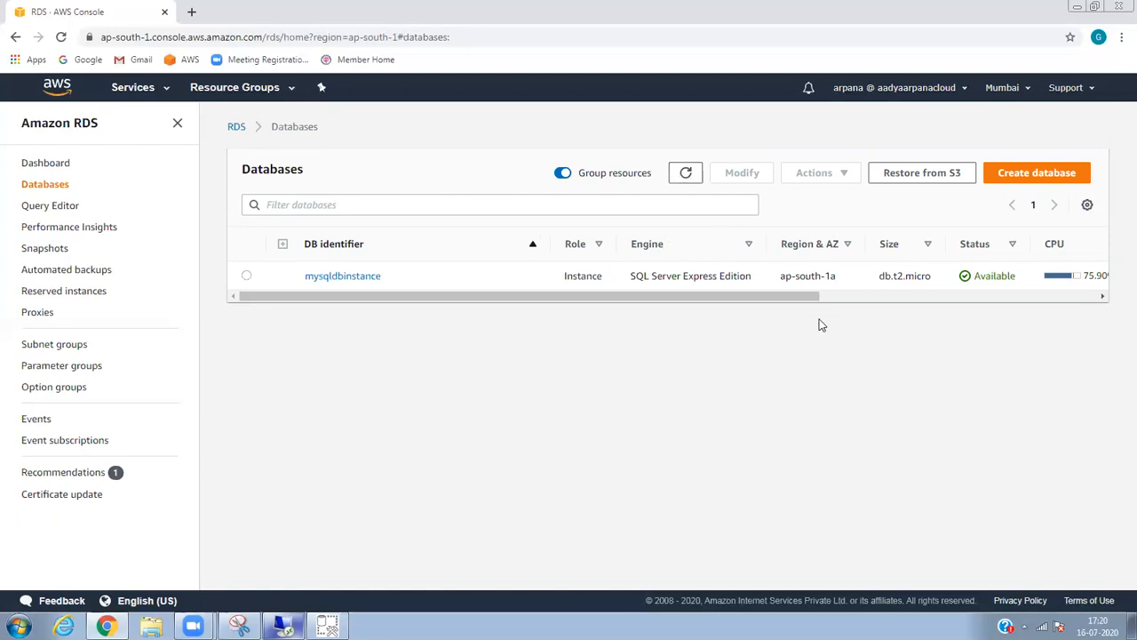
left_click(856, 298)
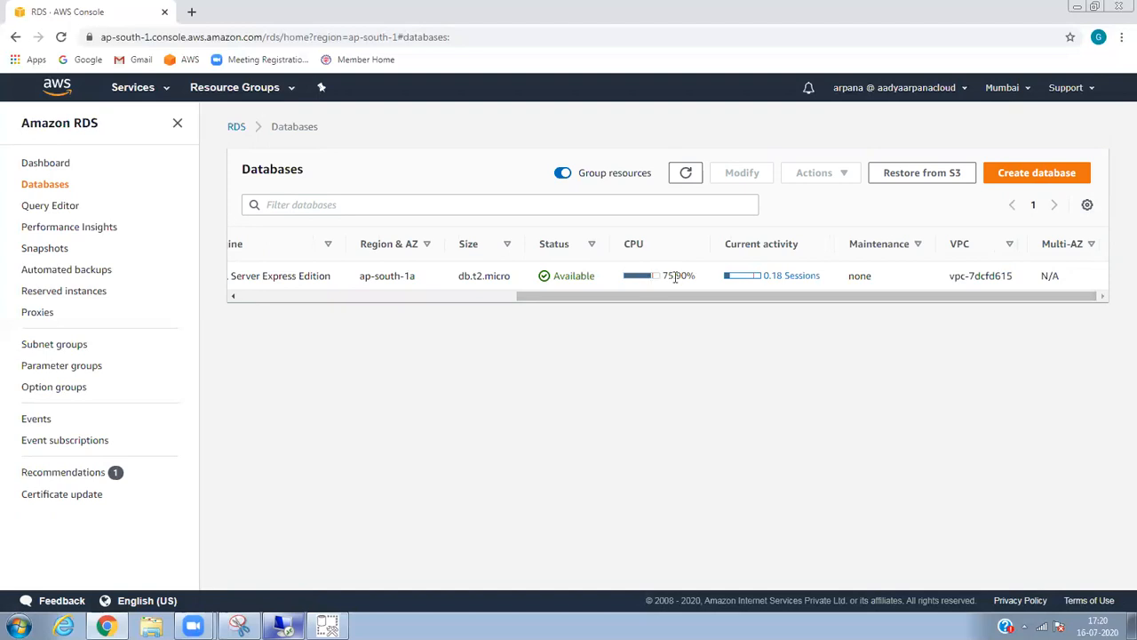
left_click(57, 210)
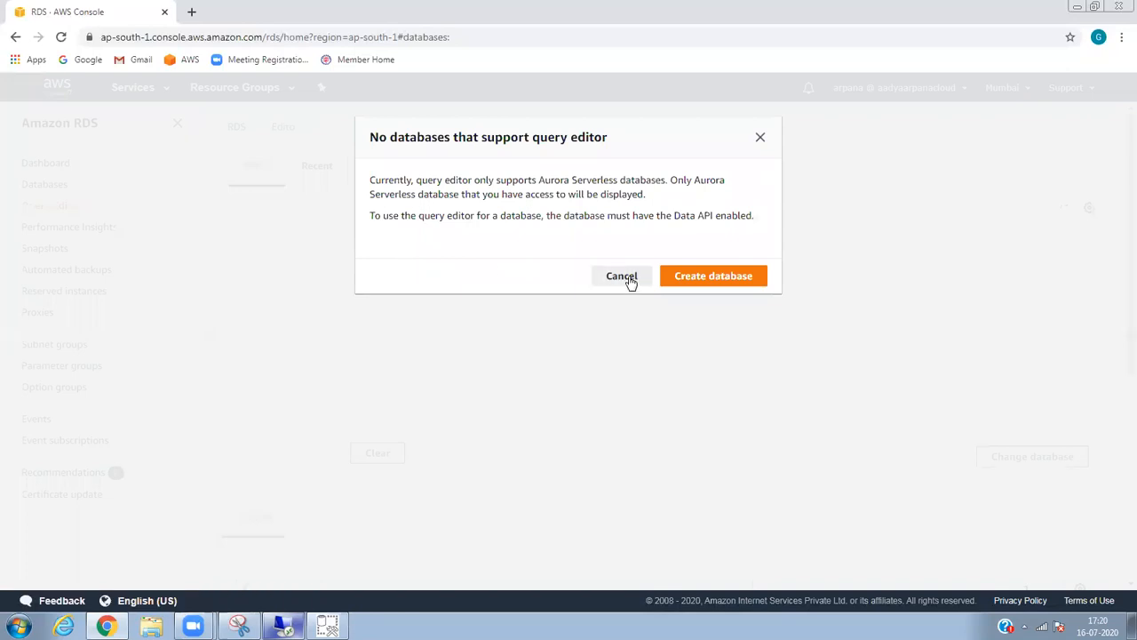
left_click(621, 276)
left_click(85, 233)
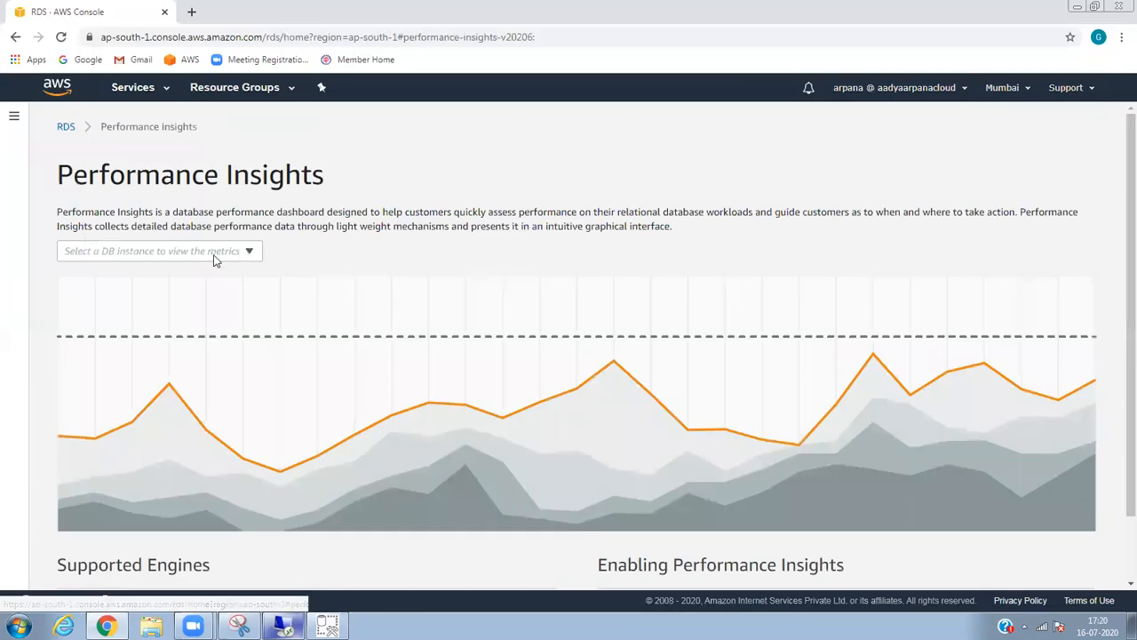
left_click(207, 258)
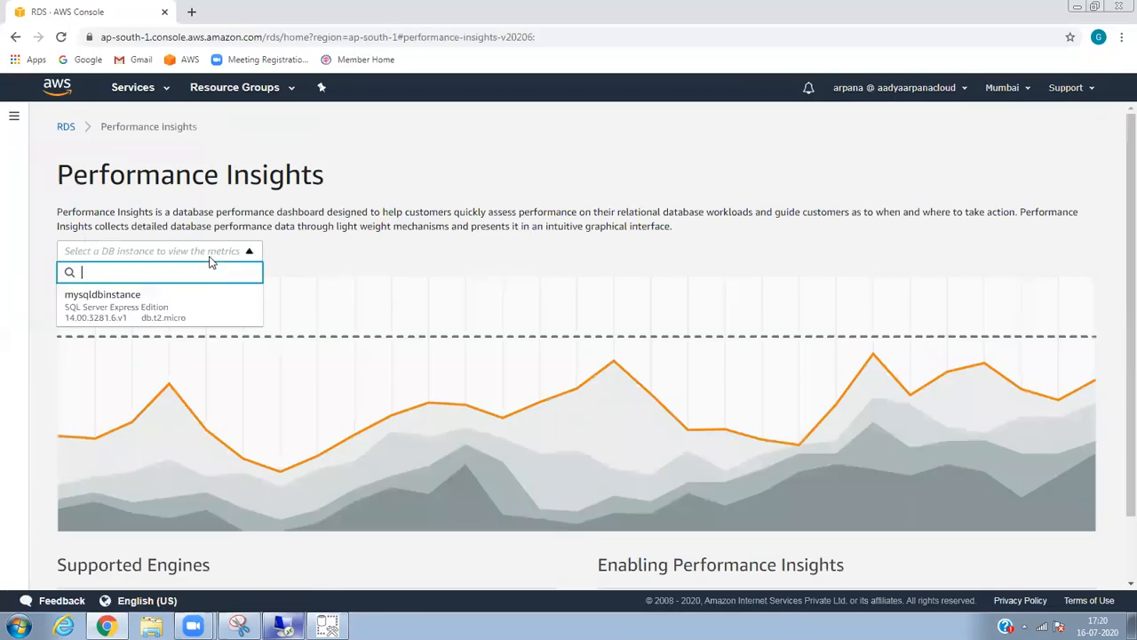
left_click(169, 313)
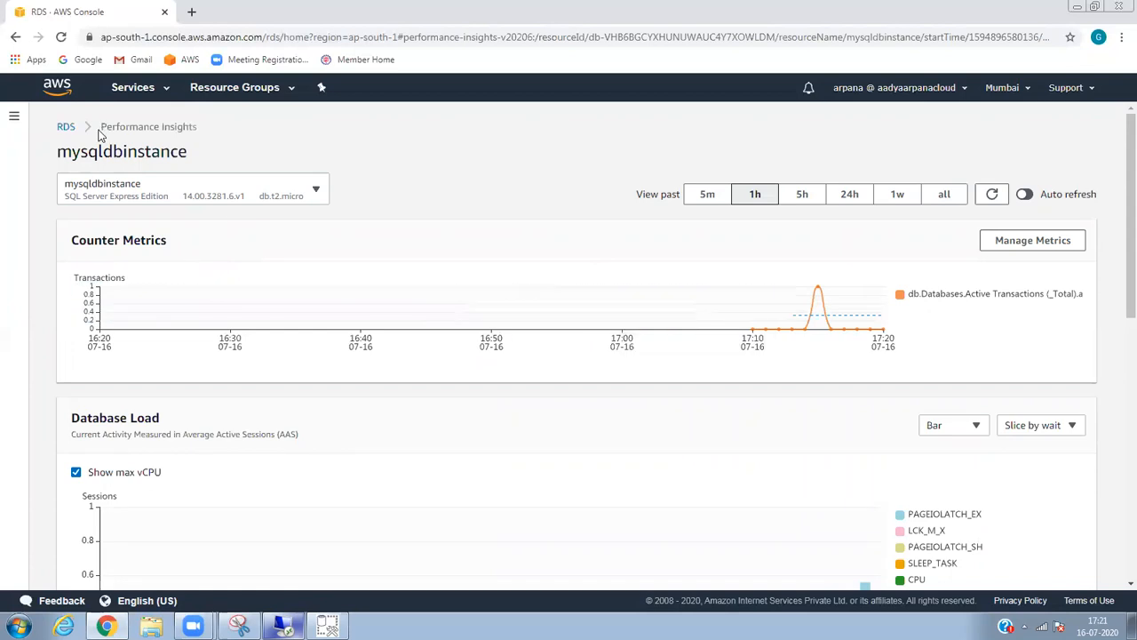
left_click(67, 127)
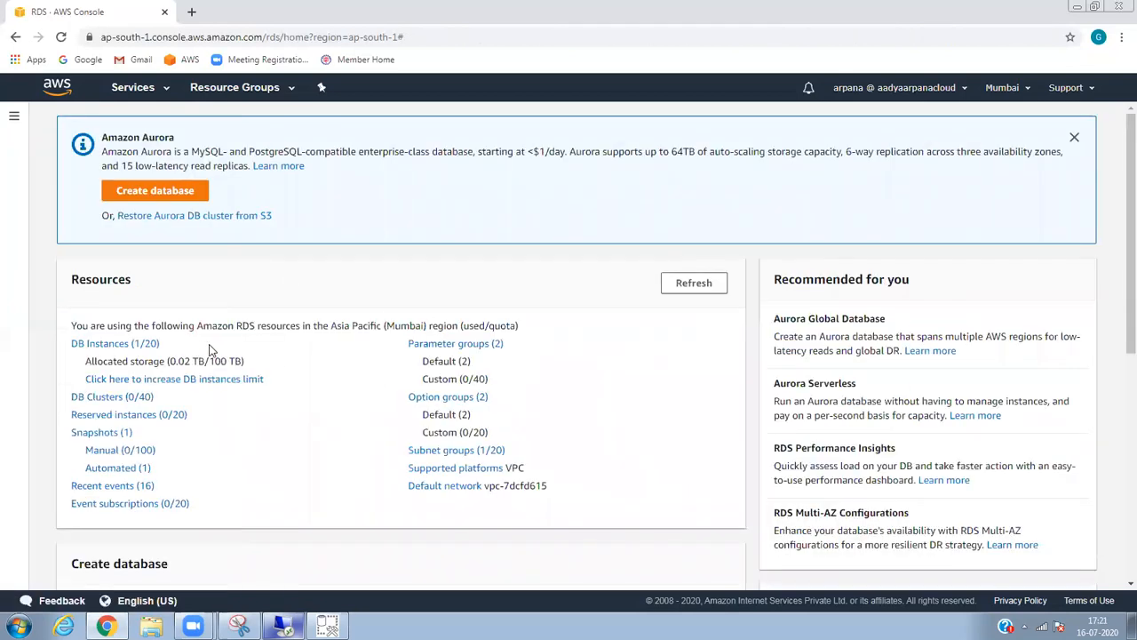
left_click(136, 346)
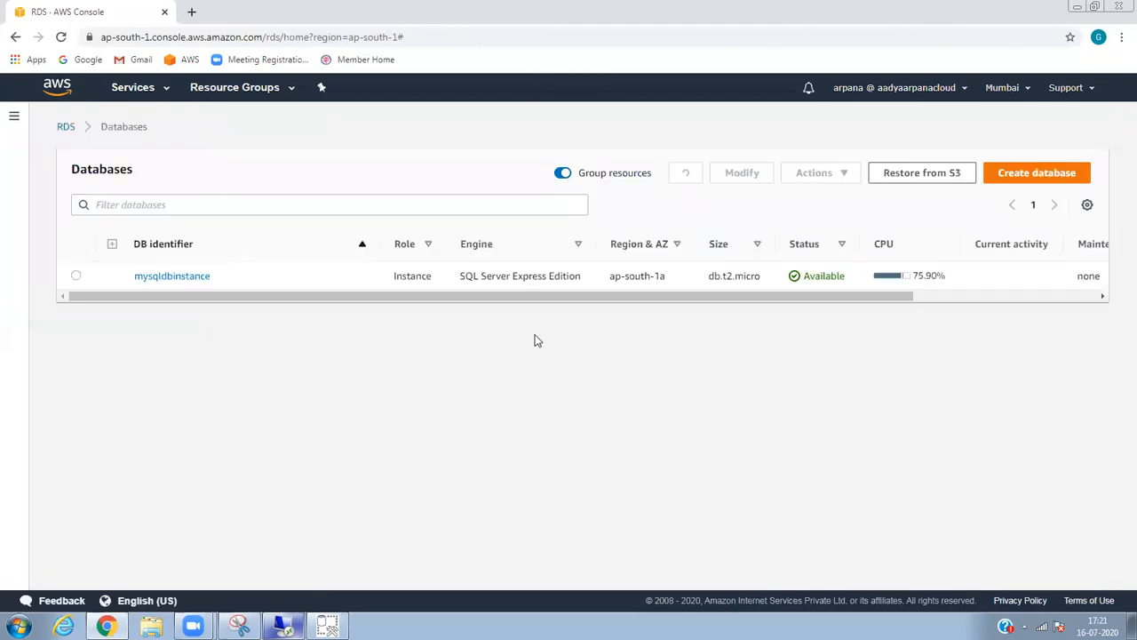
Enlarge mysqldbinstance's CPU Utilization chart, zoom into 17:02–17:05, then reload the full hour.
left_click(176, 278)
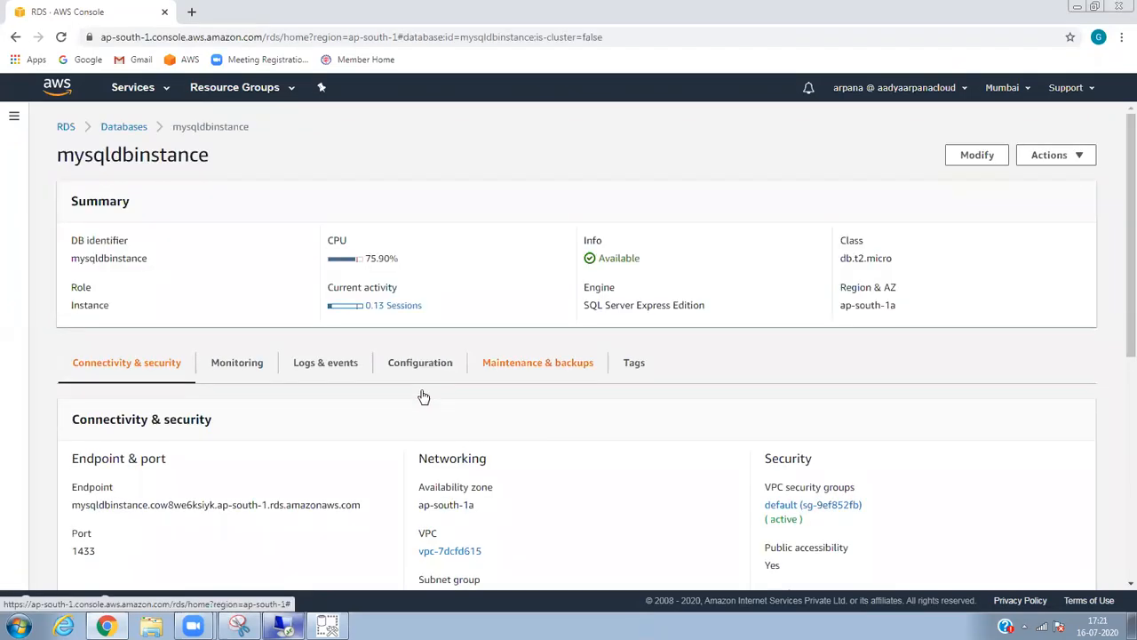
left_click(239, 364)
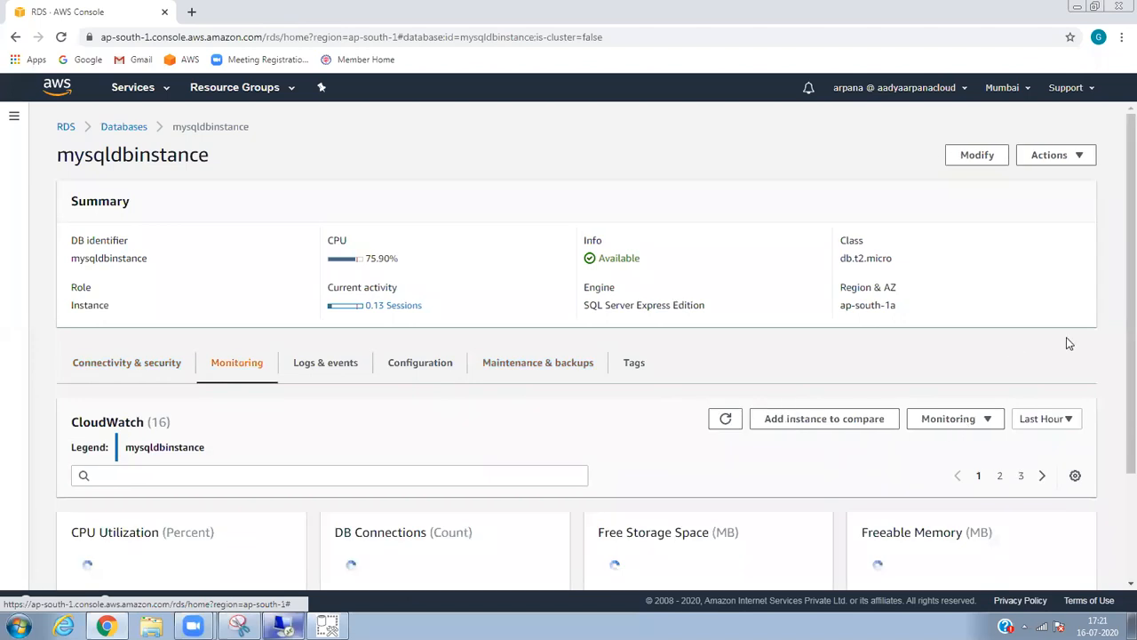
scroll(1117, 245, "down", 1)
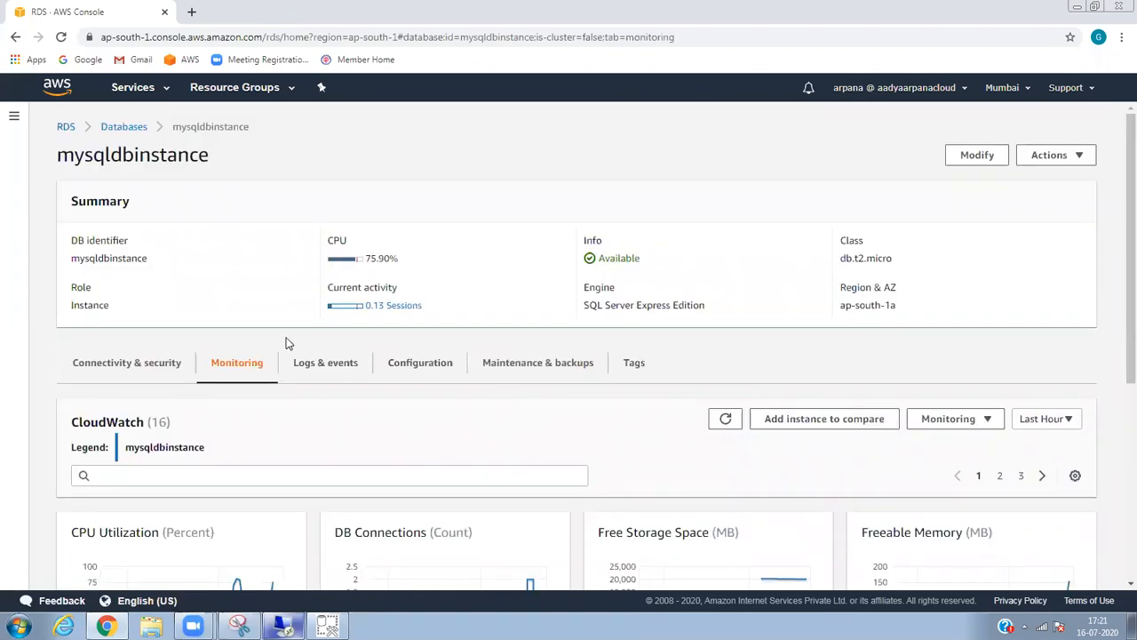
left_click(266, 560)
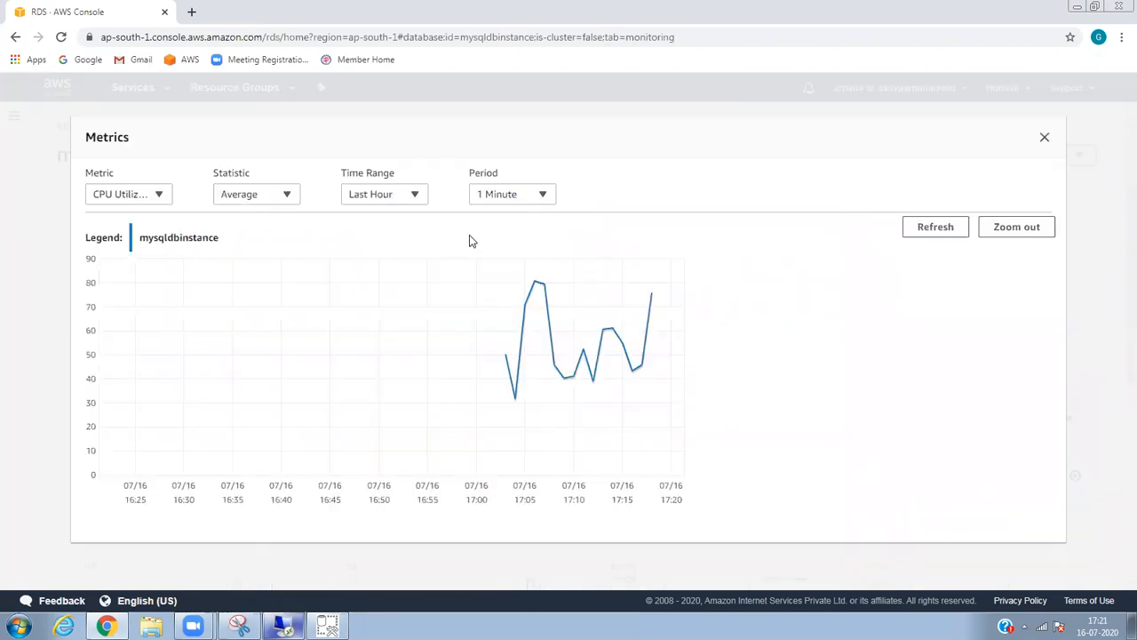
left_click_drag(493, 287, 535, 290)
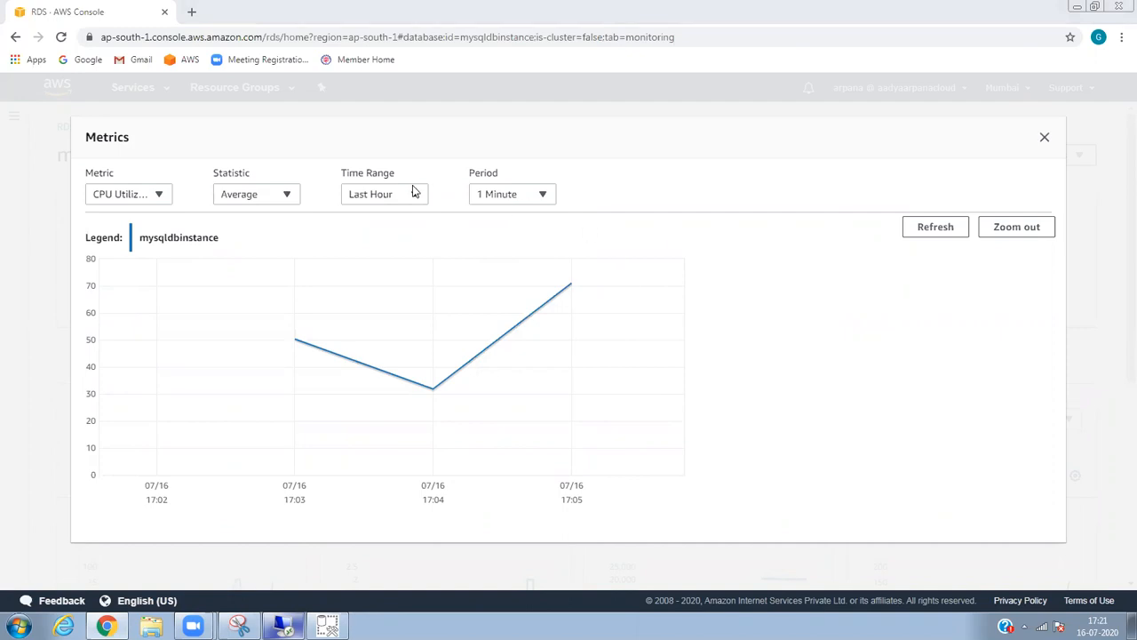
left_click(926, 233)
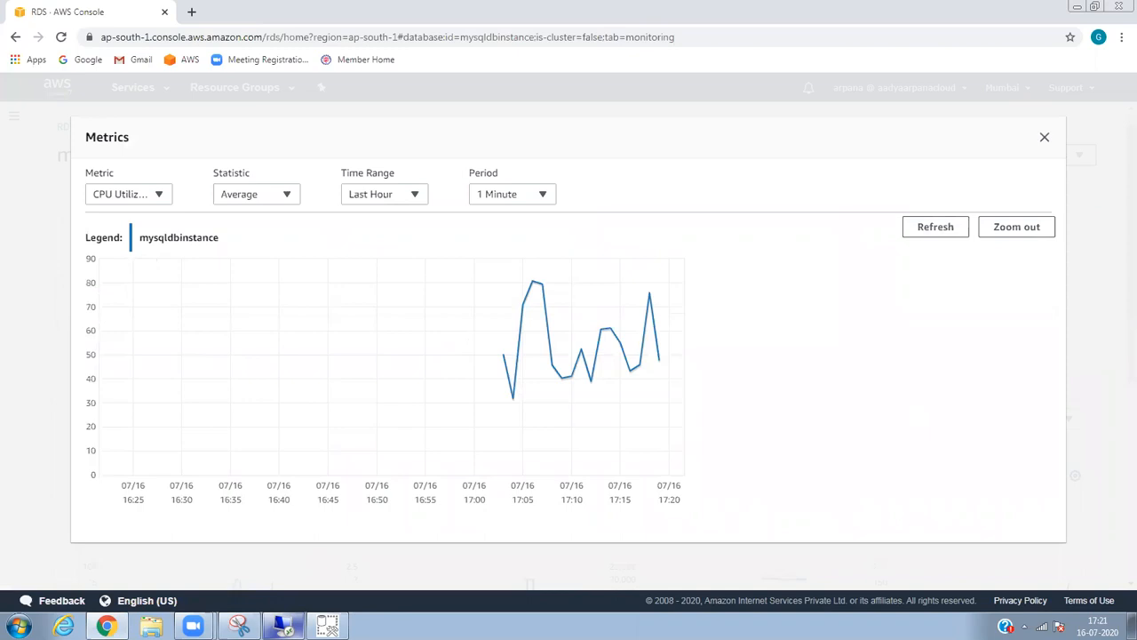
Check the remote session, refresh the CPU chart, close it, and return to the Databases list.
left_click(282, 627)
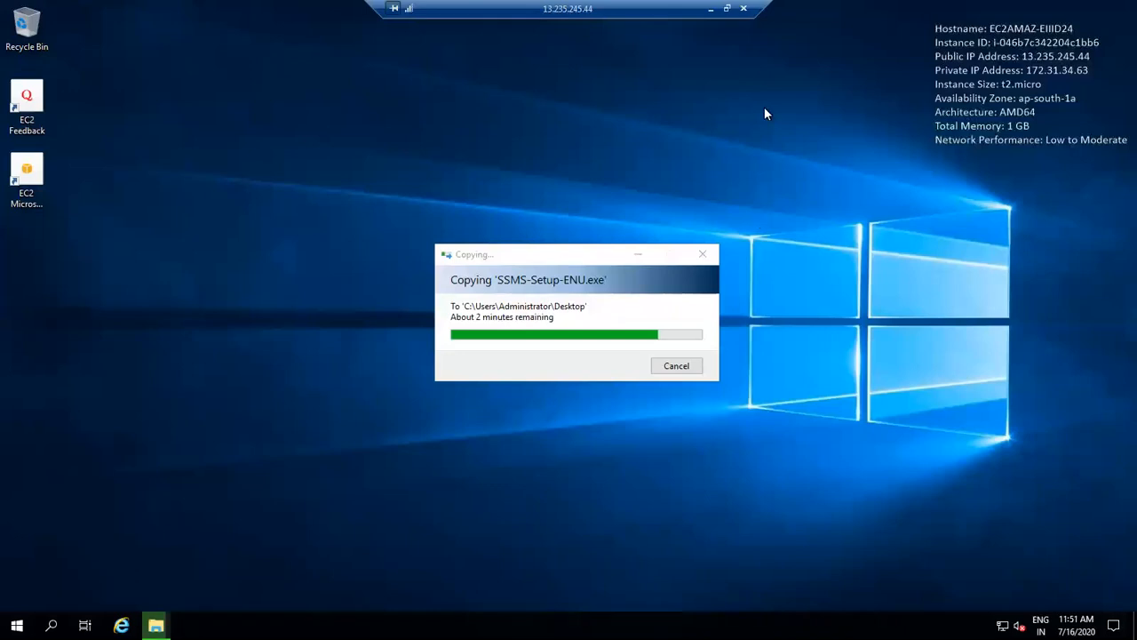
left_click(710, 10)
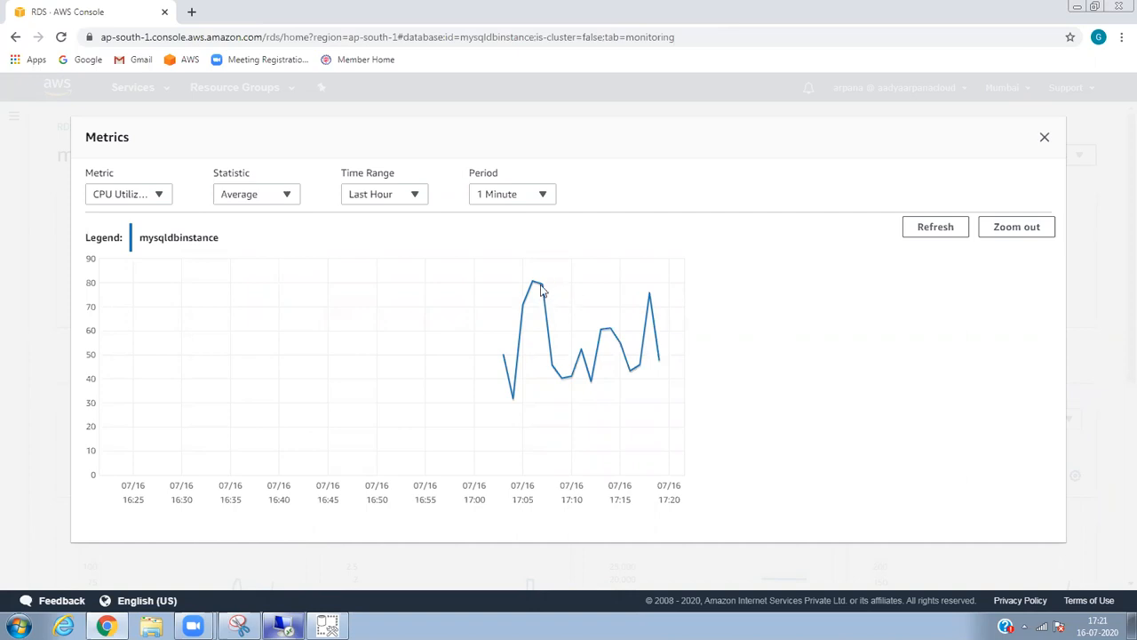
mouse_move(506, 359)
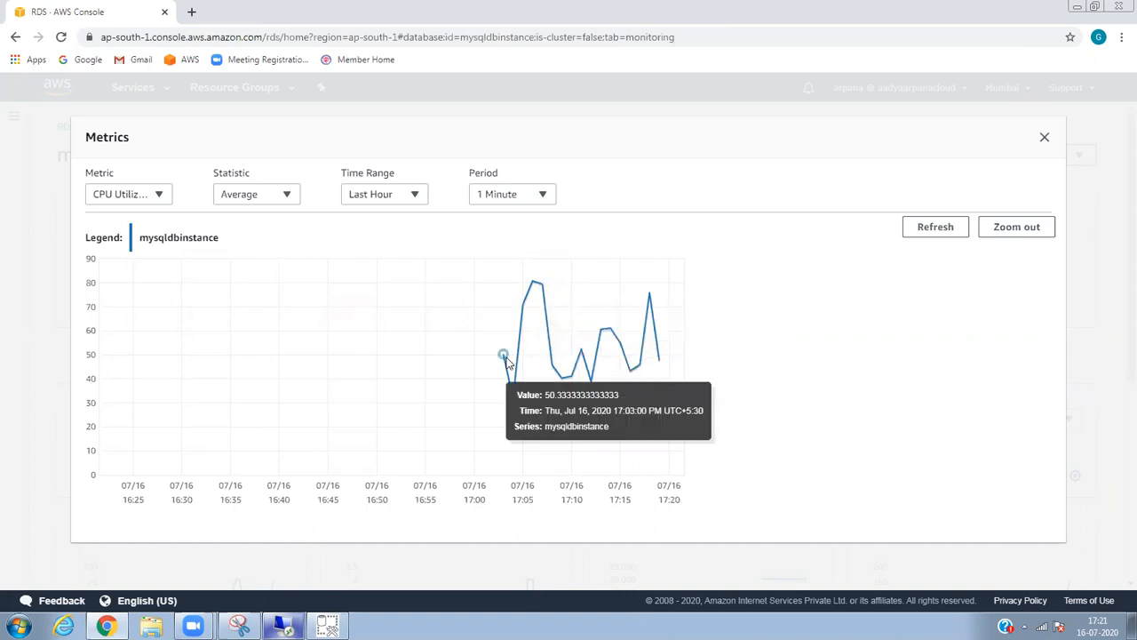
left_click(924, 228)
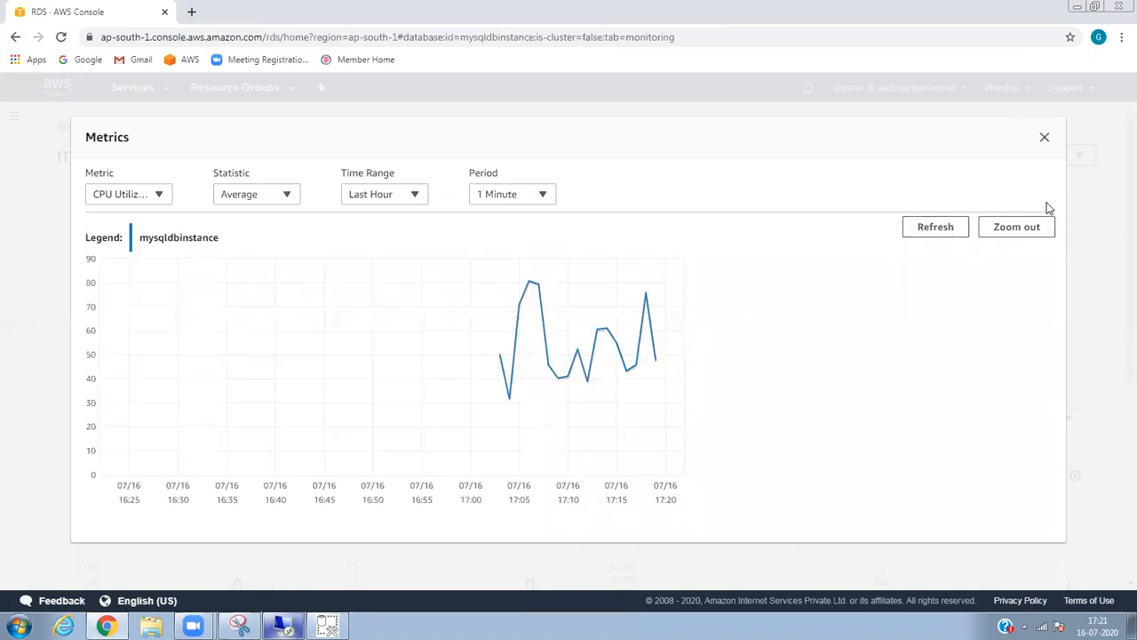
left_click(1045, 140)
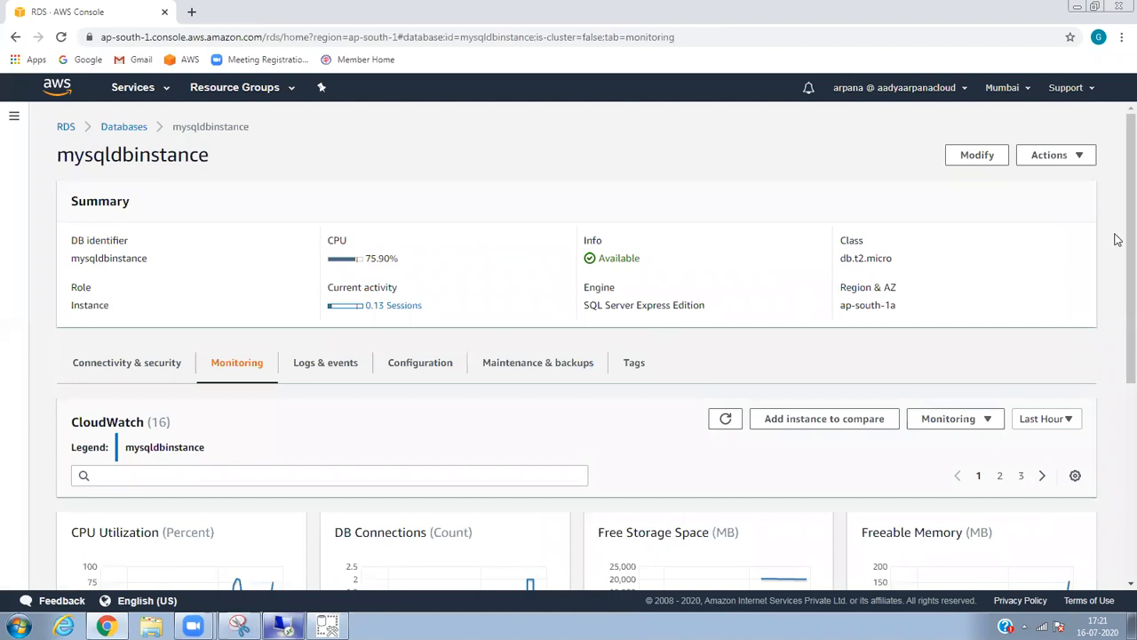
left_click_drag(1116, 215, 1091, 193)
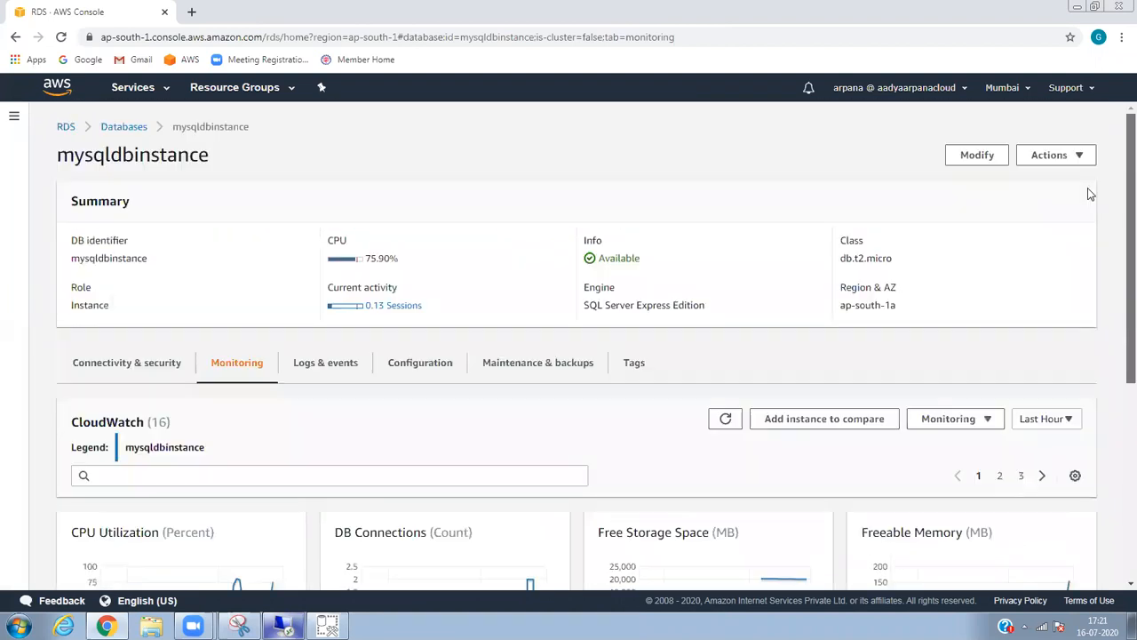
left_click_drag(142, 132, 140, 131)
left_click(140, 131)
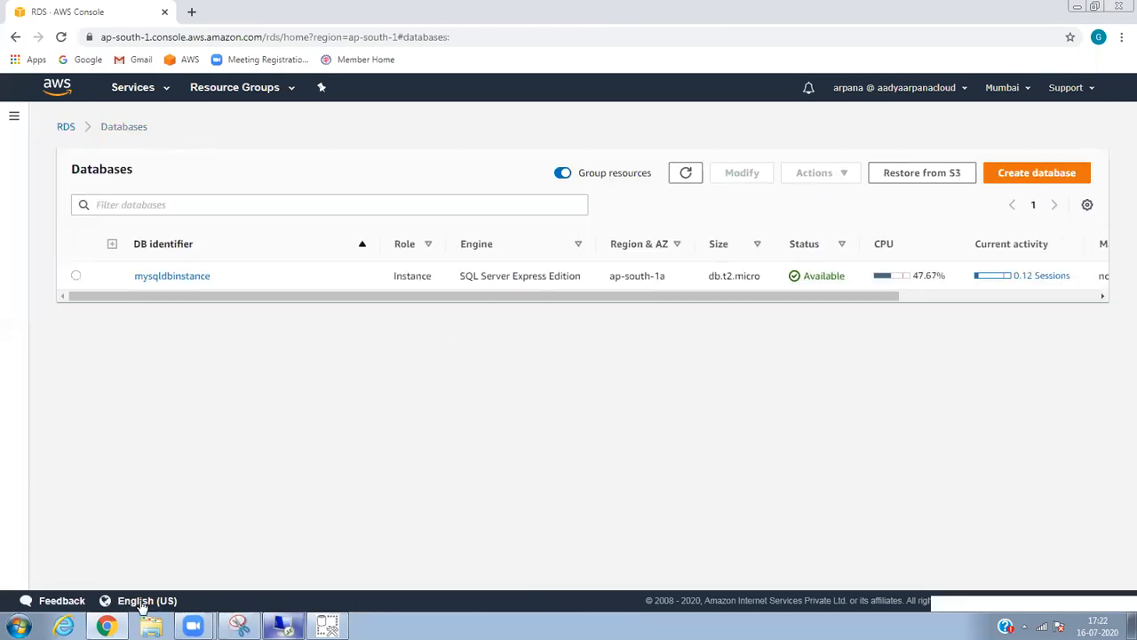
Check the remote session's copy, then open the RDS dashboard and its DB Instances list.
mouse_move(283, 626)
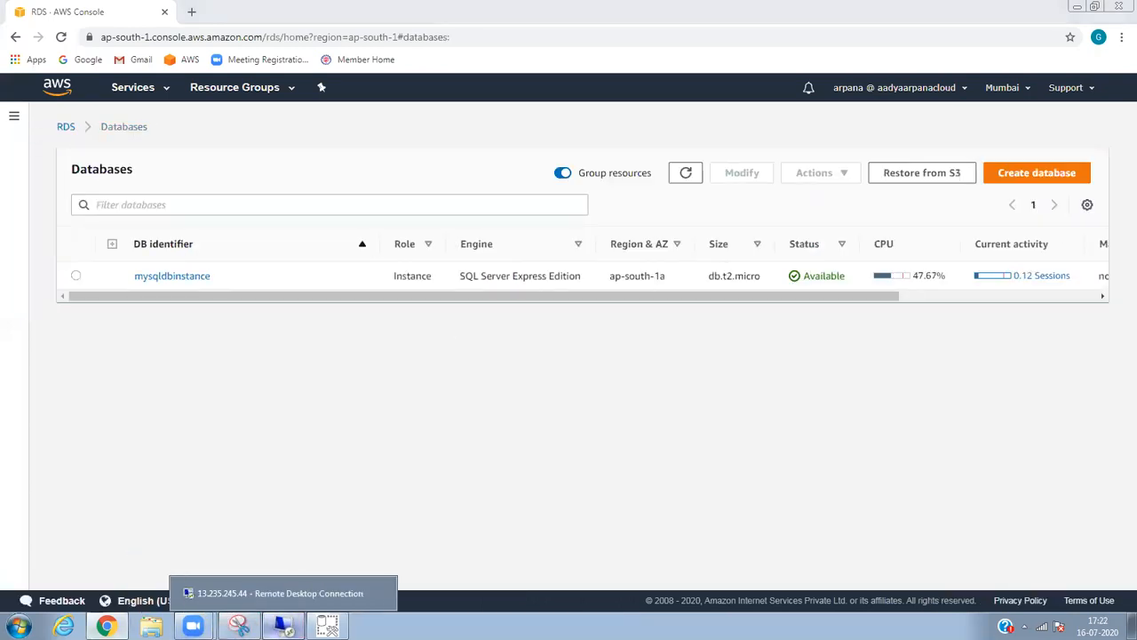
left_click(287, 576)
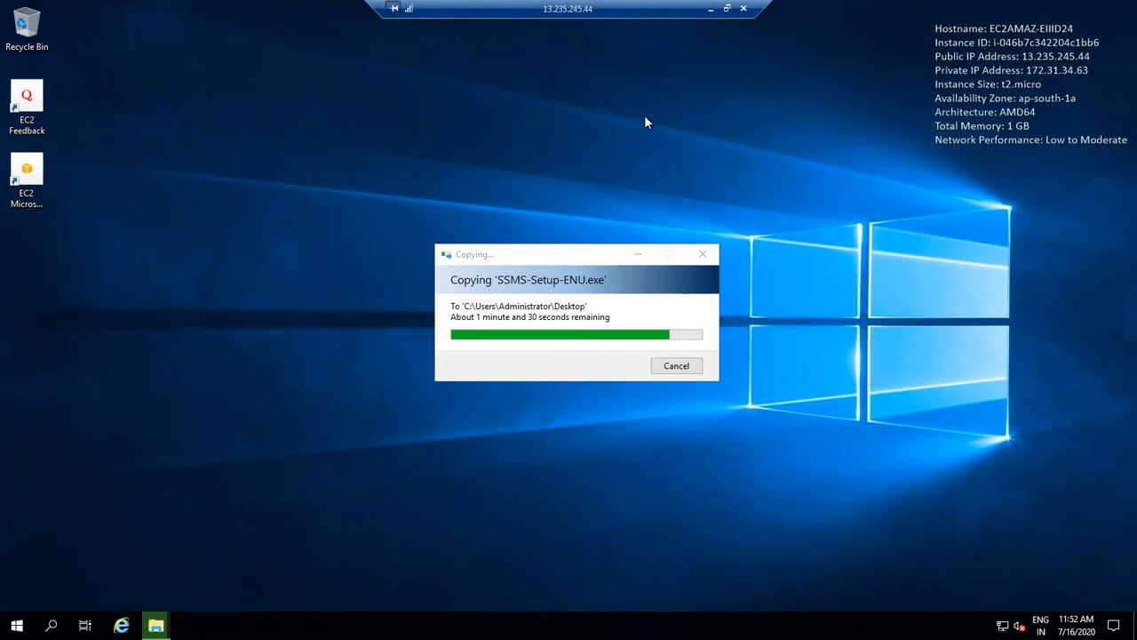
left_click(711, 9)
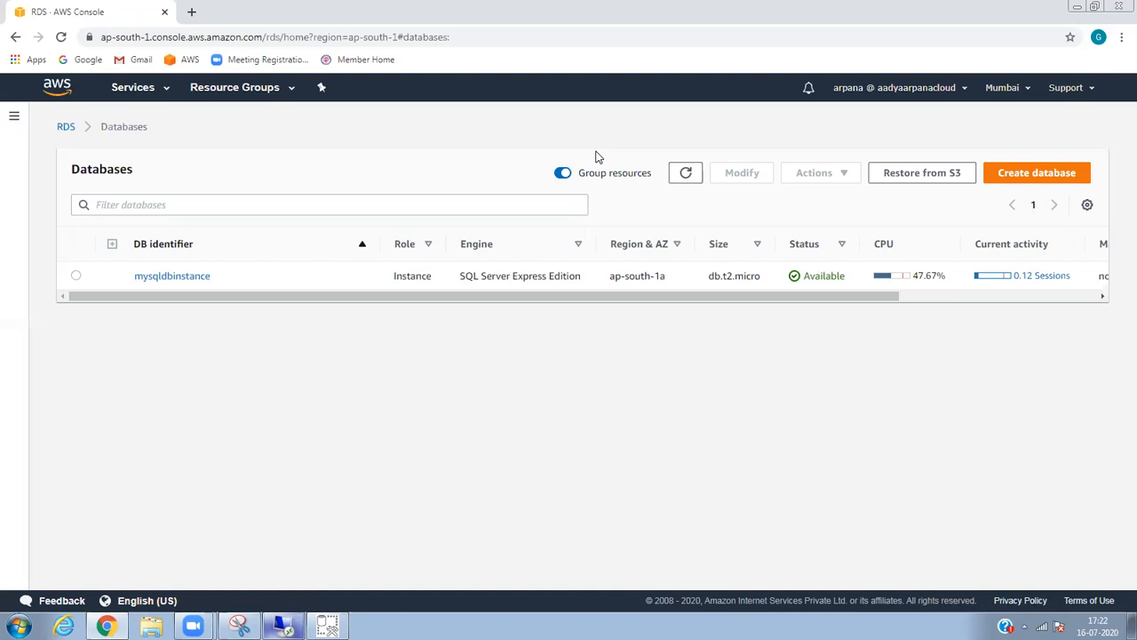
left_click(68, 129)
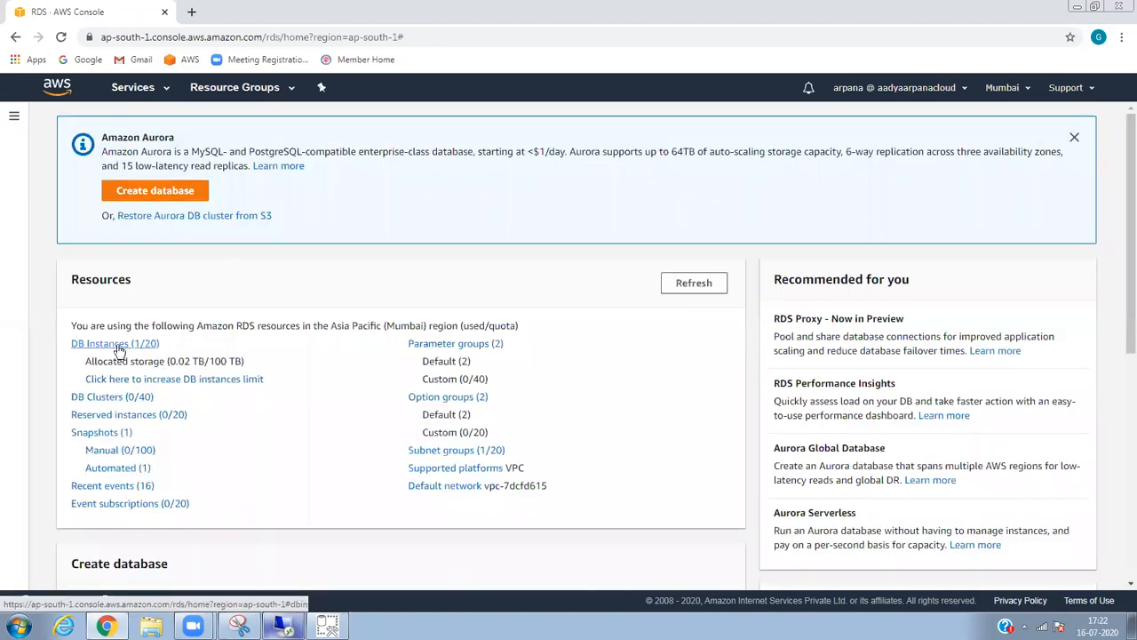
left_click(119, 347)
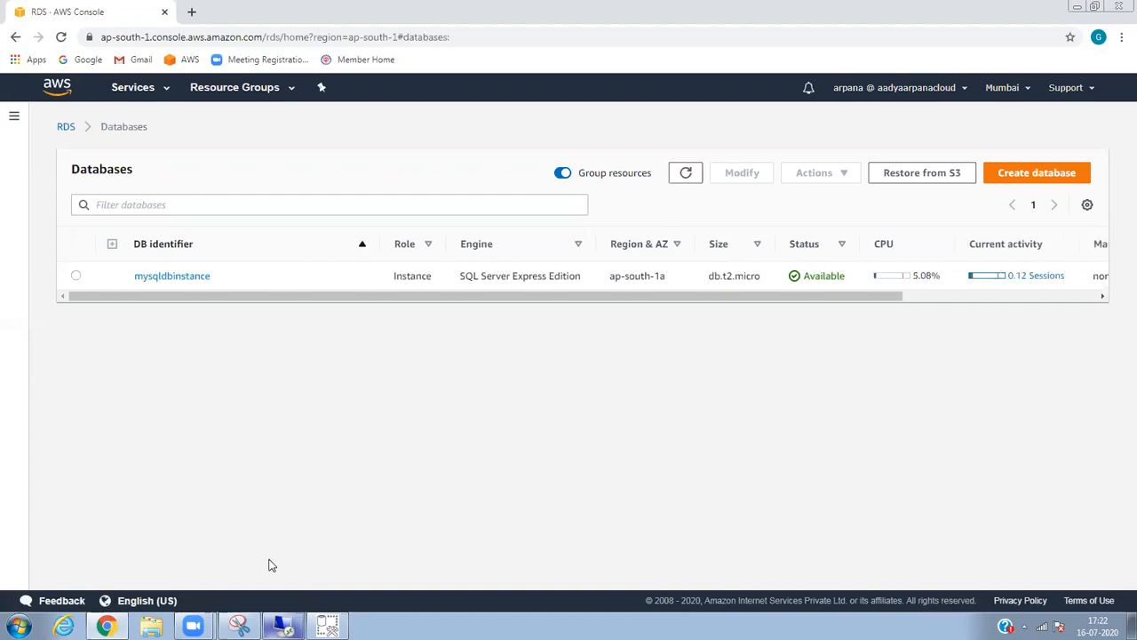
Recheck the remote session and go back to the RDS dashboard.
left_click(283, 626)
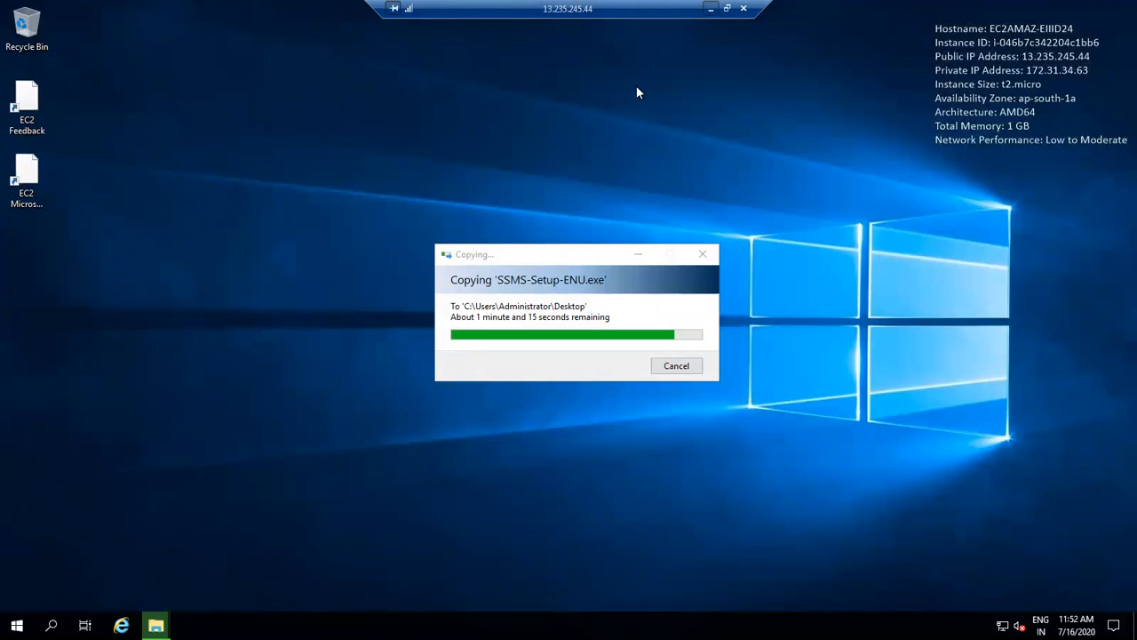
left_click(709, 9)
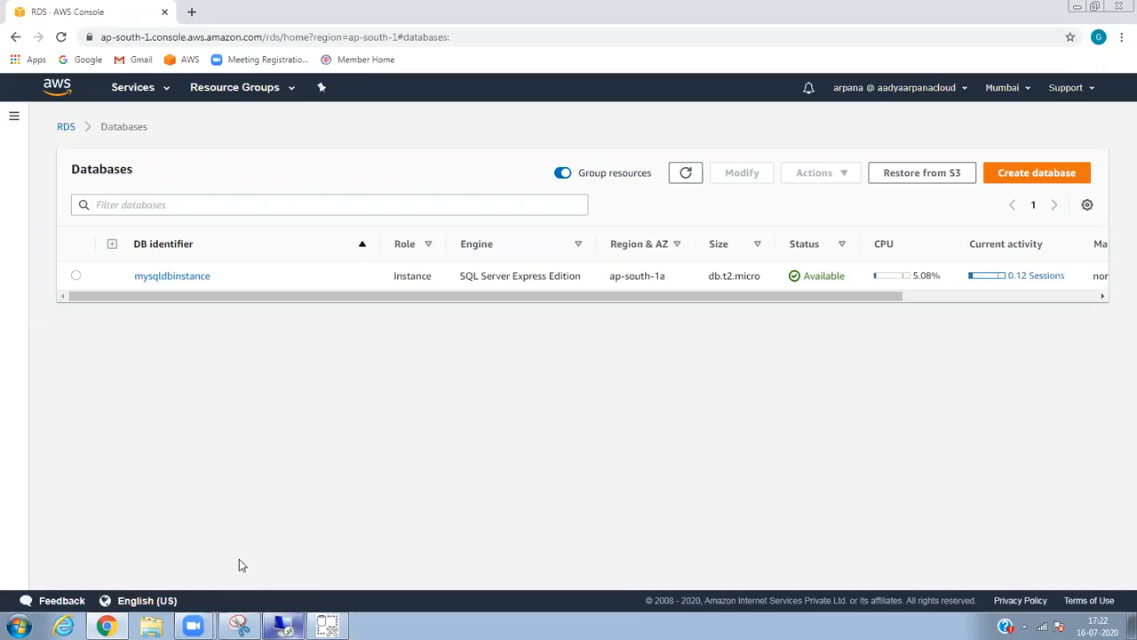
left_click(66, 127)
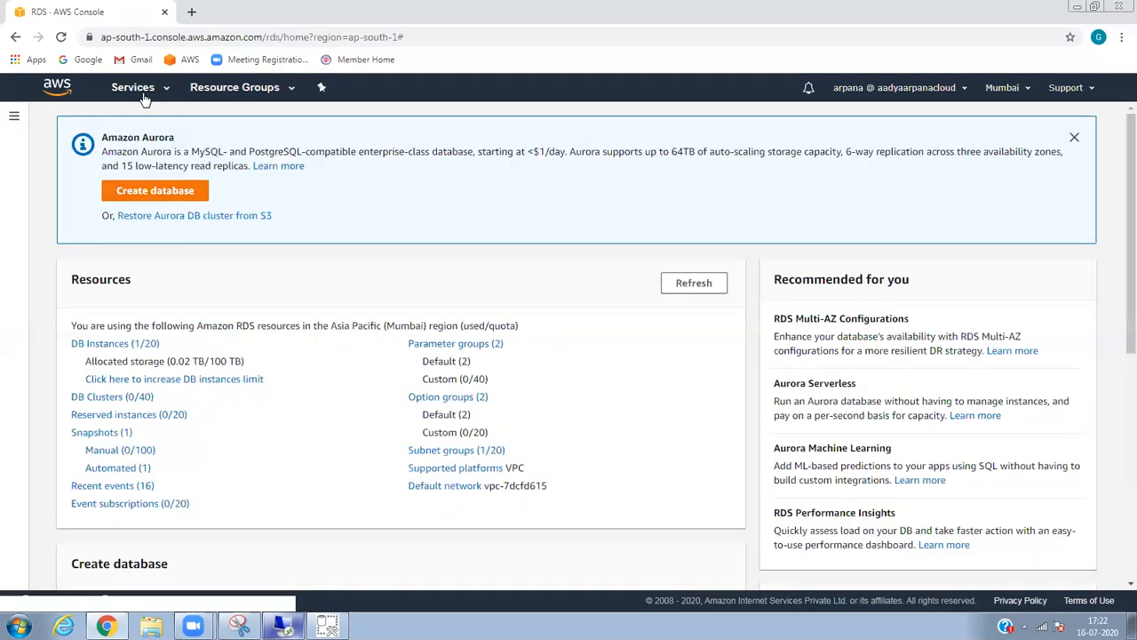
Reload the RDS console via Services, then switch to the remote session to watch SSMS-Setup-ENU.exe copying.
left_click(164, 93)
left_click(163, 88)
left_click(160, 89)
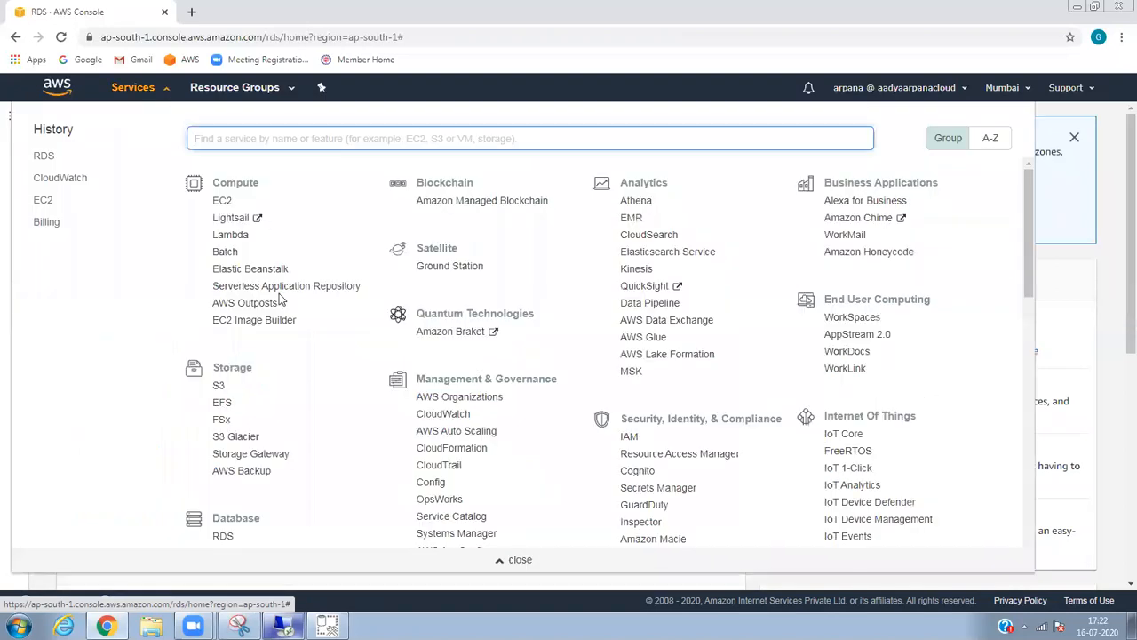
left_click(223, 537)
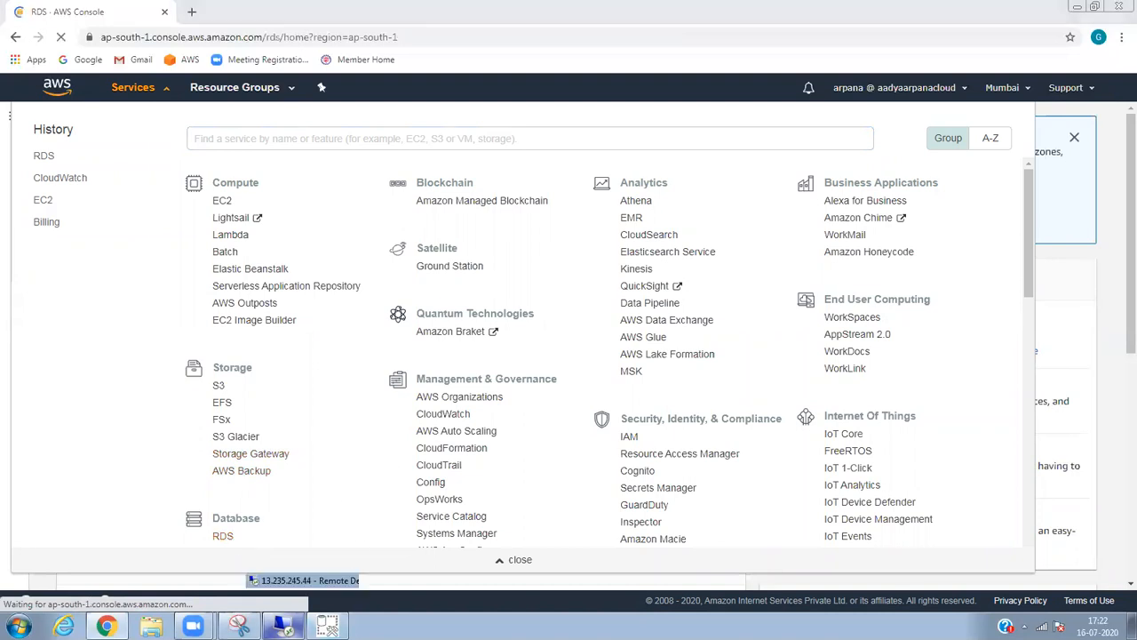
left_click(283, 625)
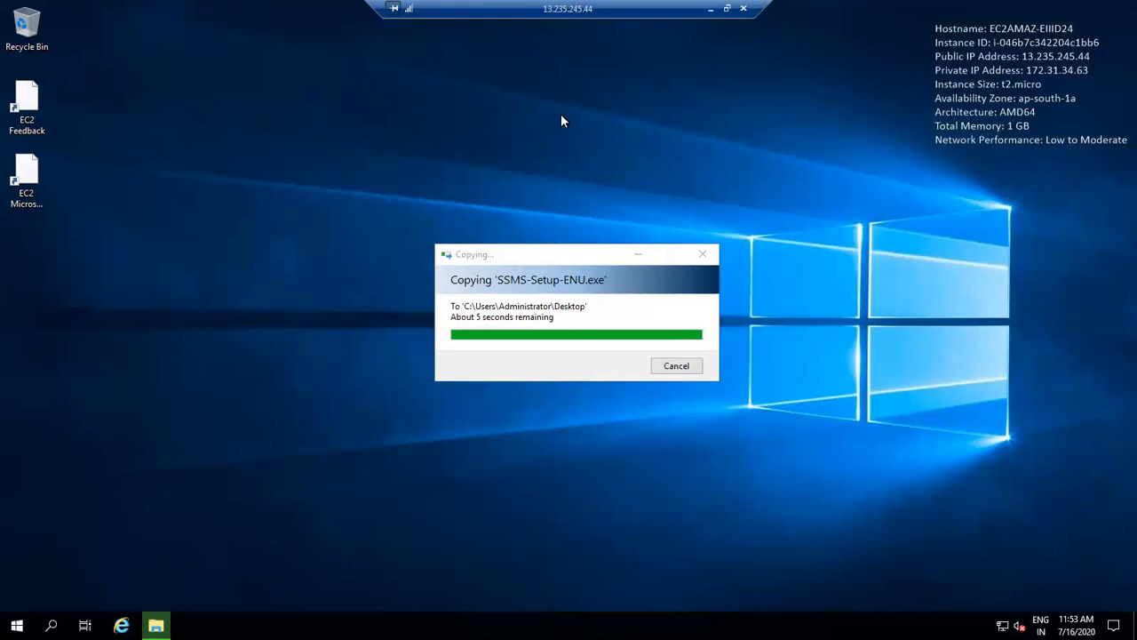
Refresh the remote desktop and launch the copied SSMS-Setup-ENU installer.
right_click(538, 133)
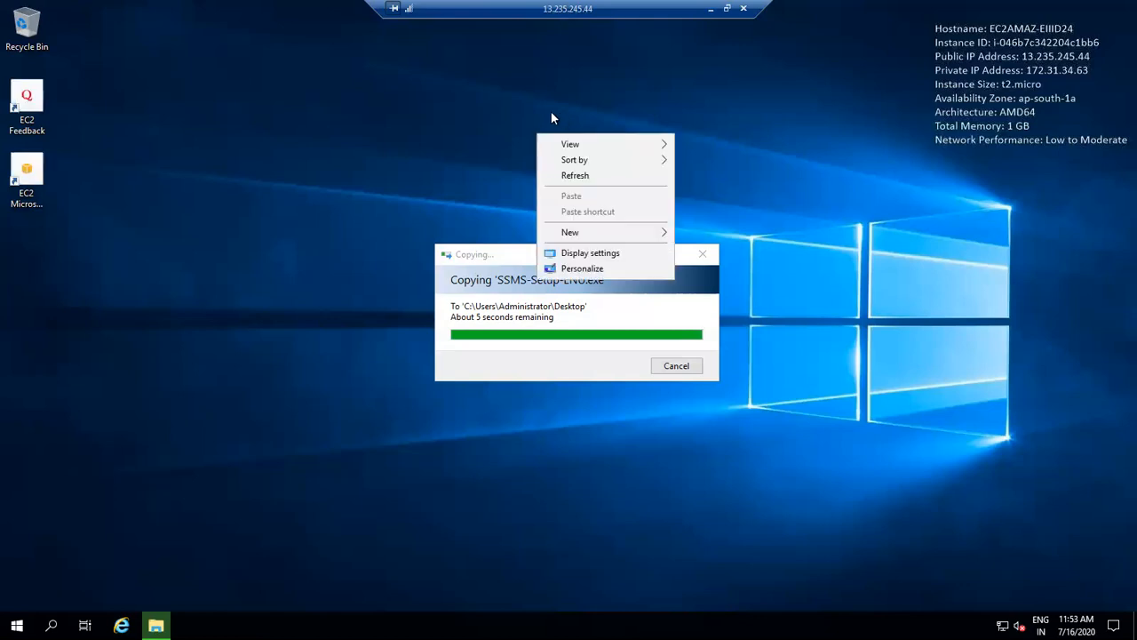
left_click(594, 178)
double_click(27, 245)
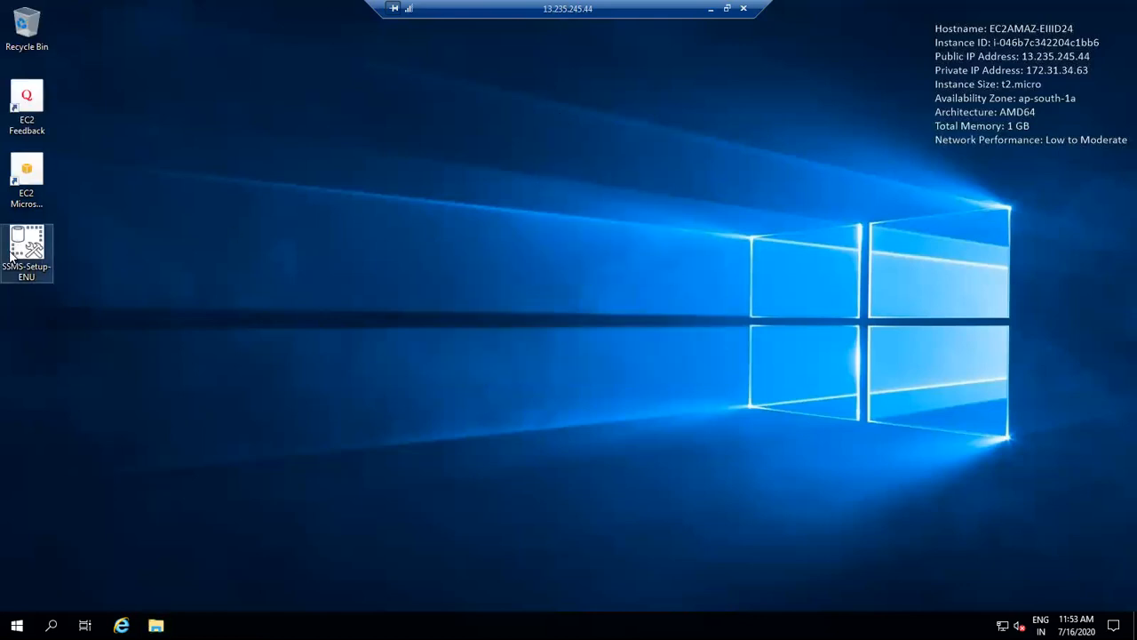
left_click(384, 188)
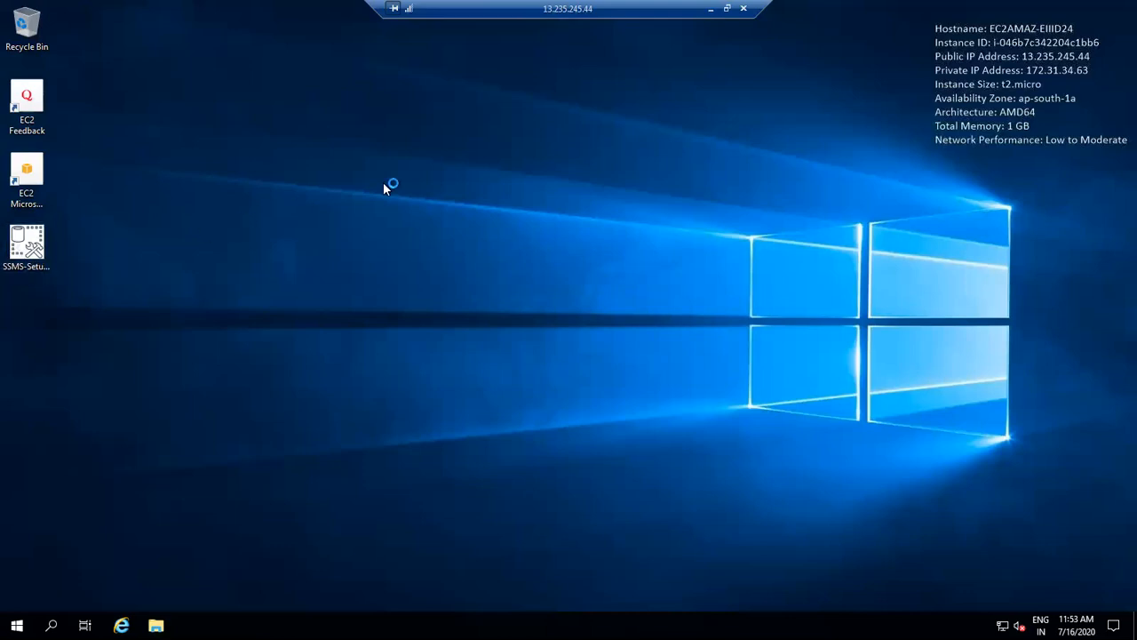
Move the installer window into view and start installing SQL Server Management Studio.
right_click(507, 146)
left_click(542, 186)
left_click_drag(542, 186, 528, 337)
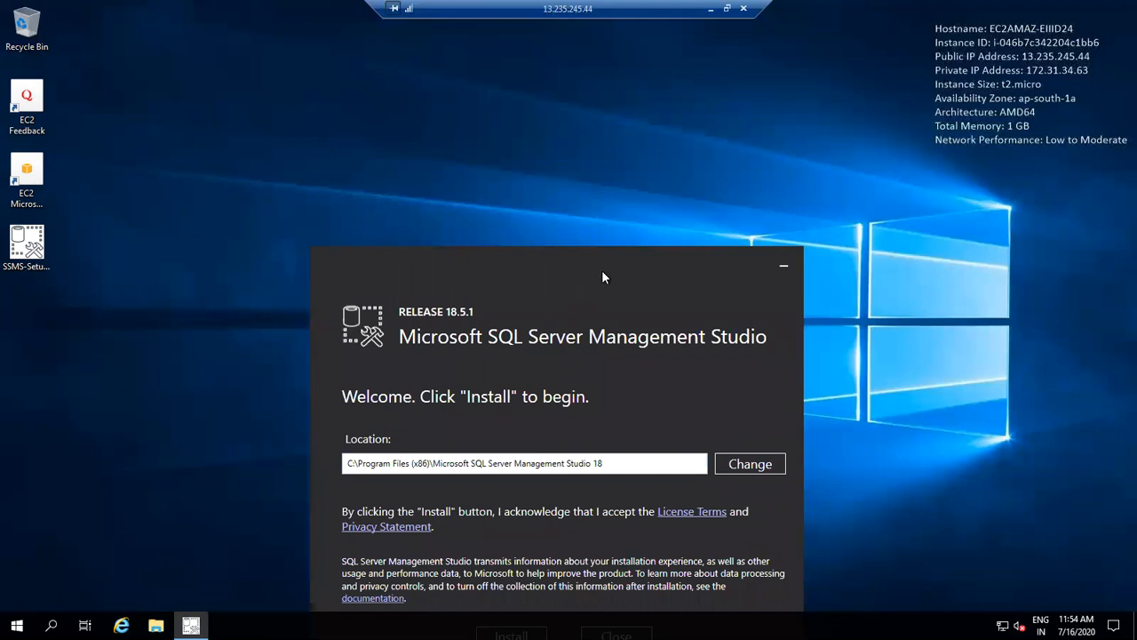
left_click_drag(602, 272, 617, 178)
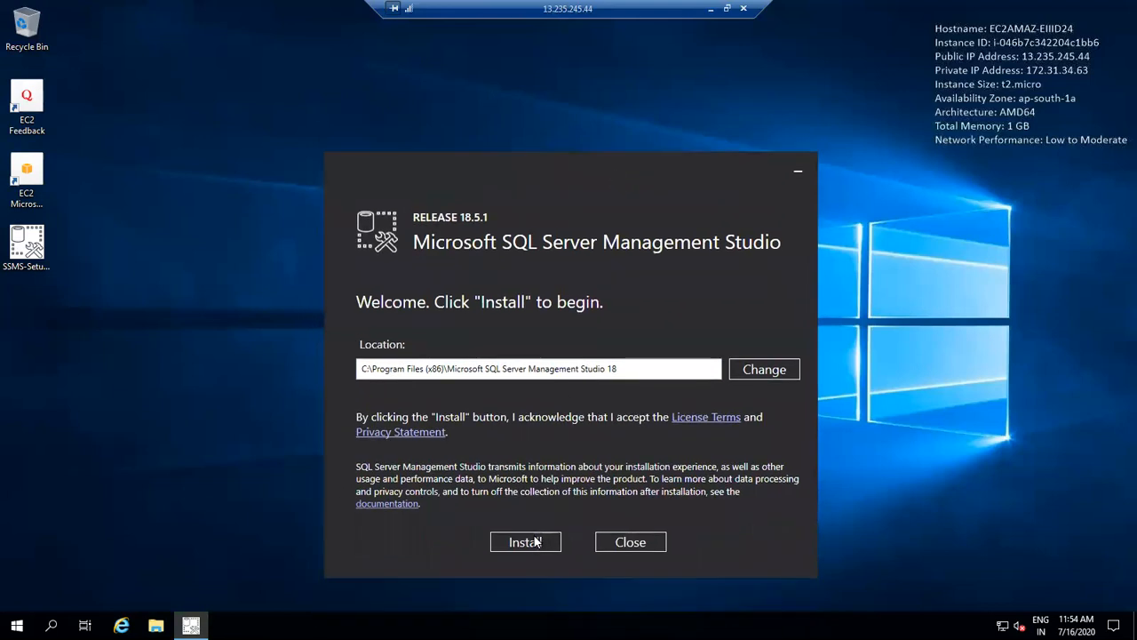
left_click(538, 541)
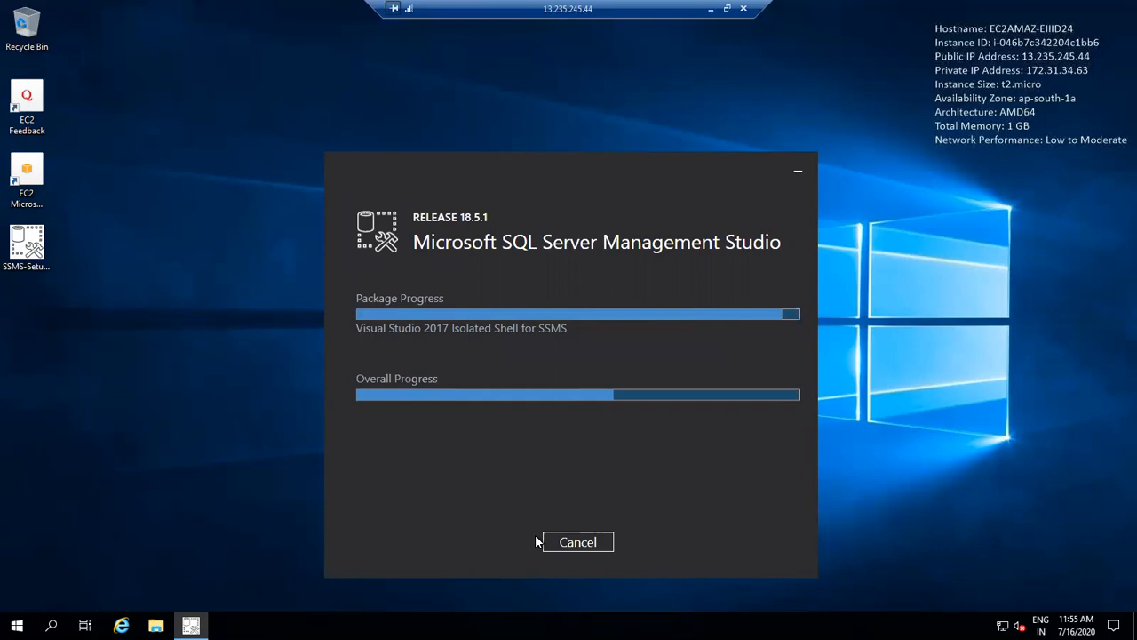
Refresh the remote desktop repeatedly during setup, then return to the RDS DB Instances list.
right_click(940, 215)
left_click(973, 256)
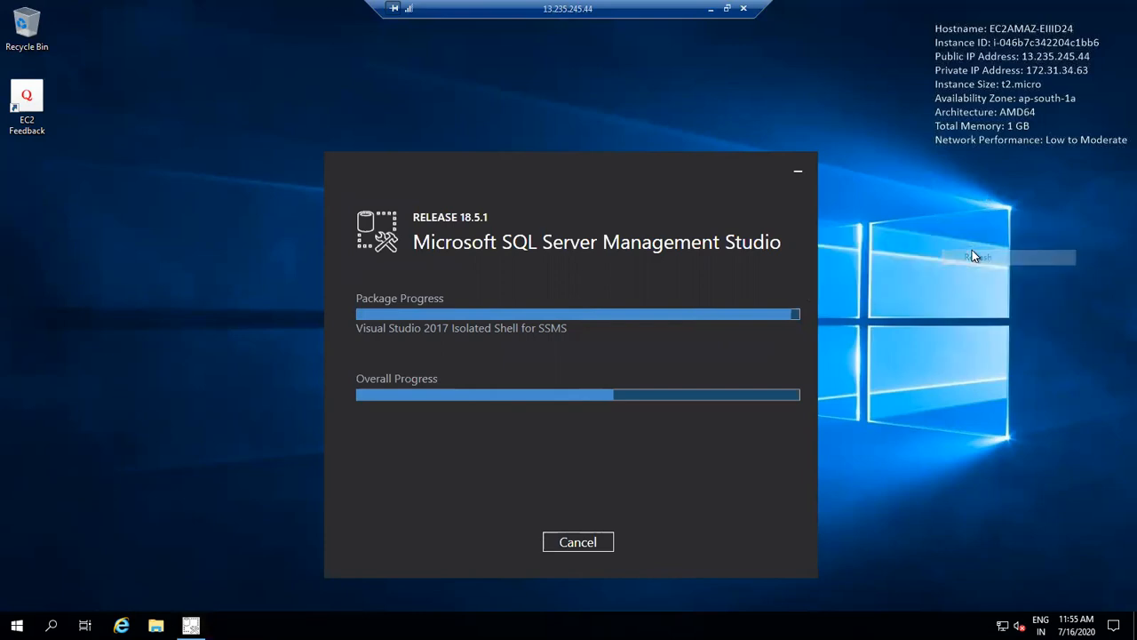
right_click(973, 252)
left_click(999, 293)
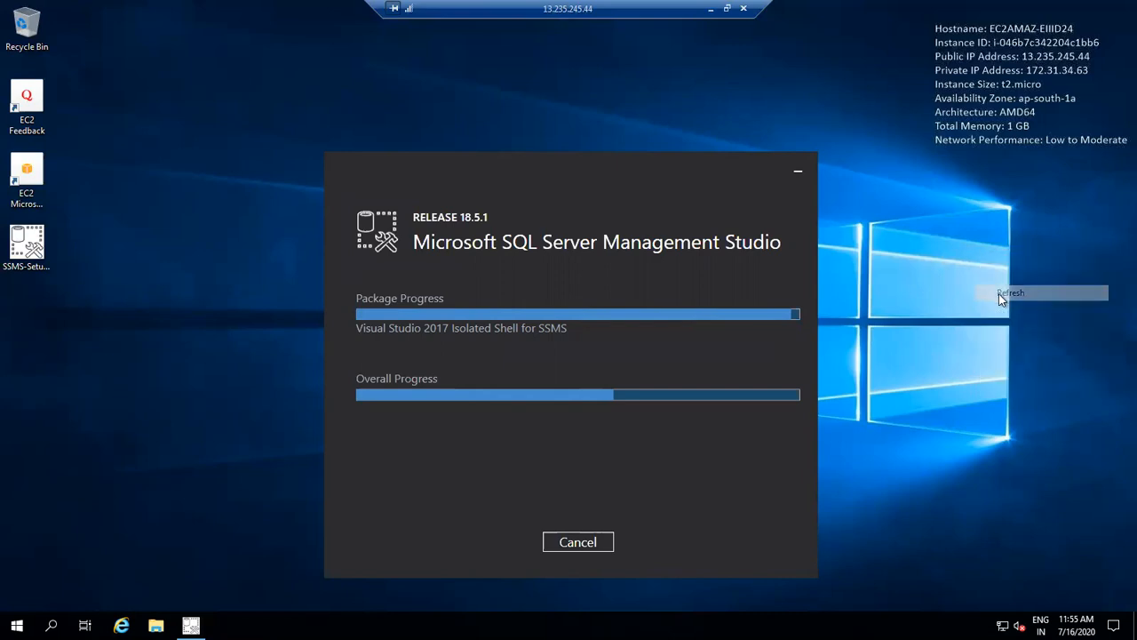
right_click(999, 295)
left_click(1022, 335)
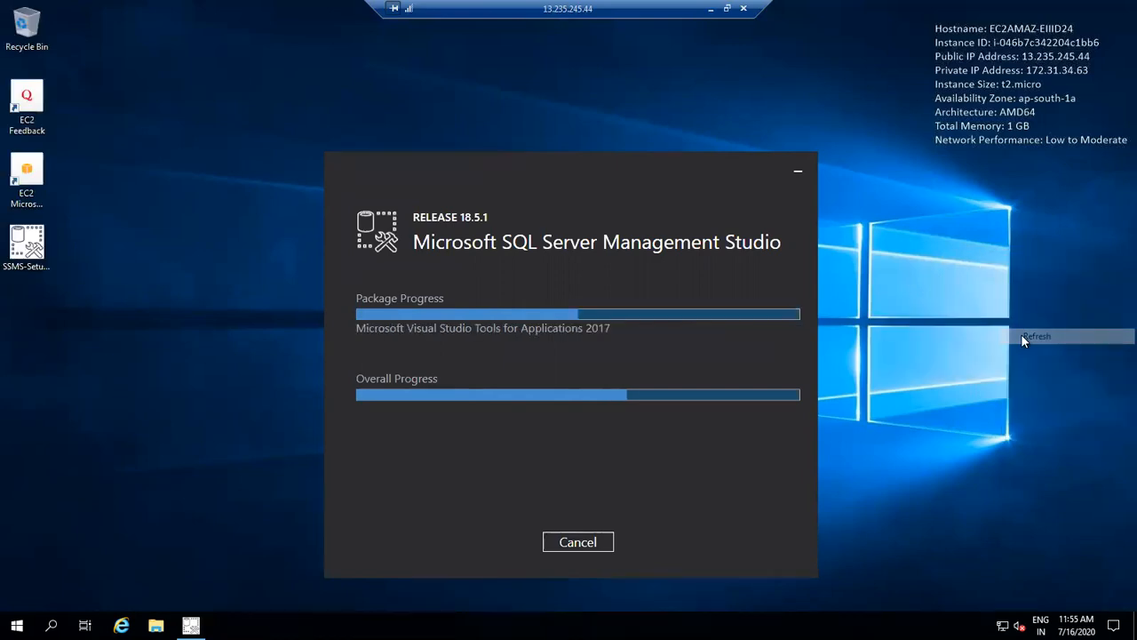
right_click(1021, 335)
left_click(1049, 374)
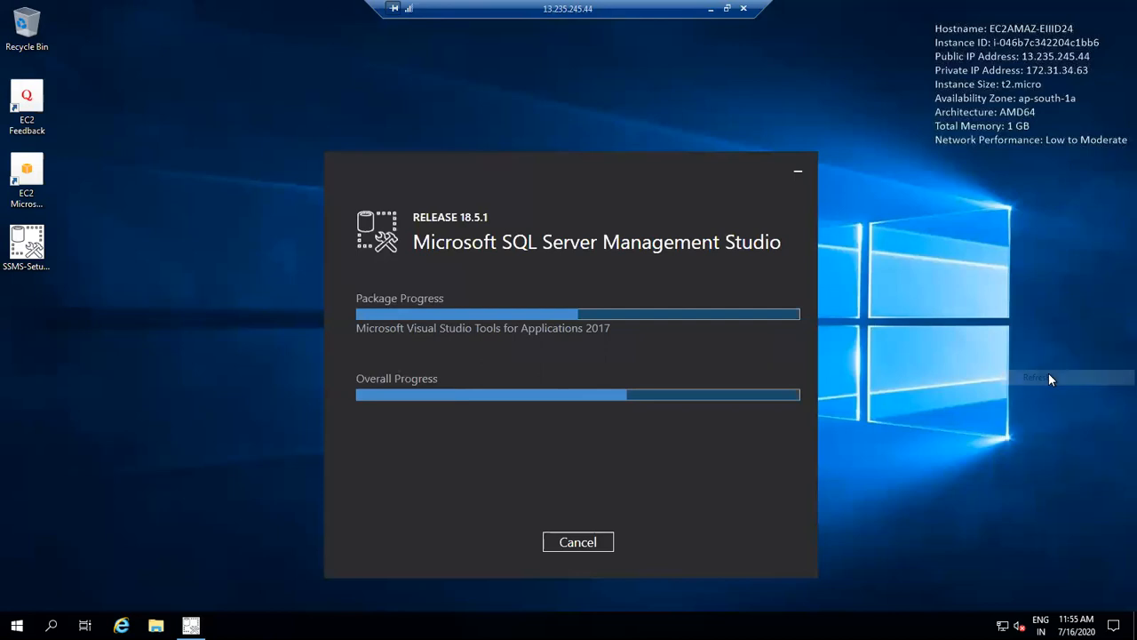
left_click(710, 8)
left_click(322, 343)
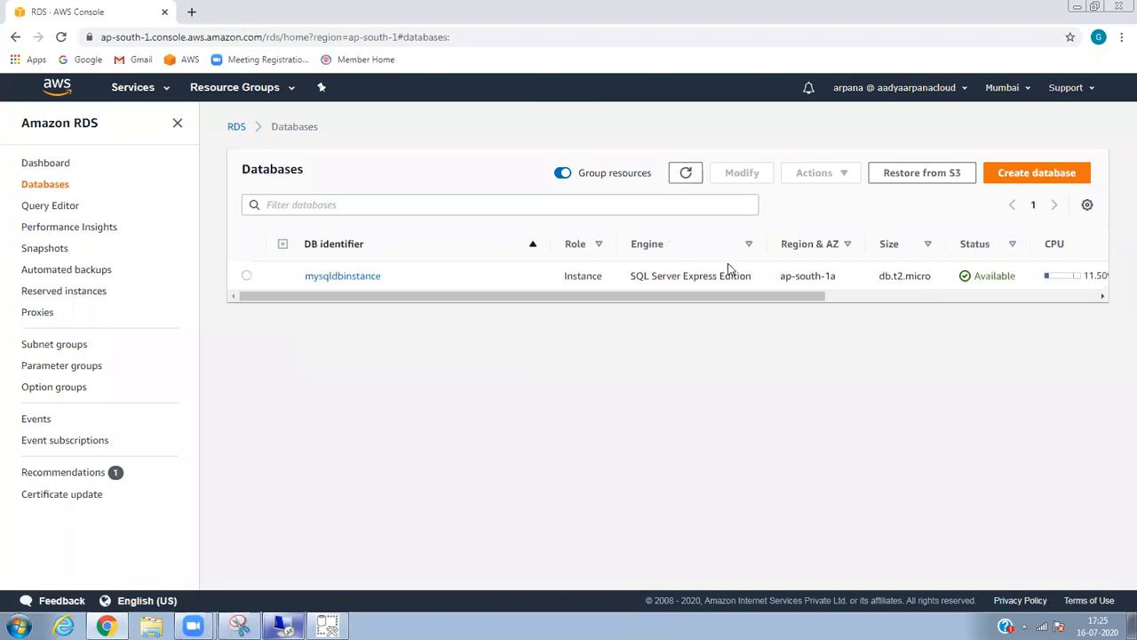
With grouping off, open mysqldbinstance and select its port-1433 endpoint, then return to the remote session.
left_click(563, 175)
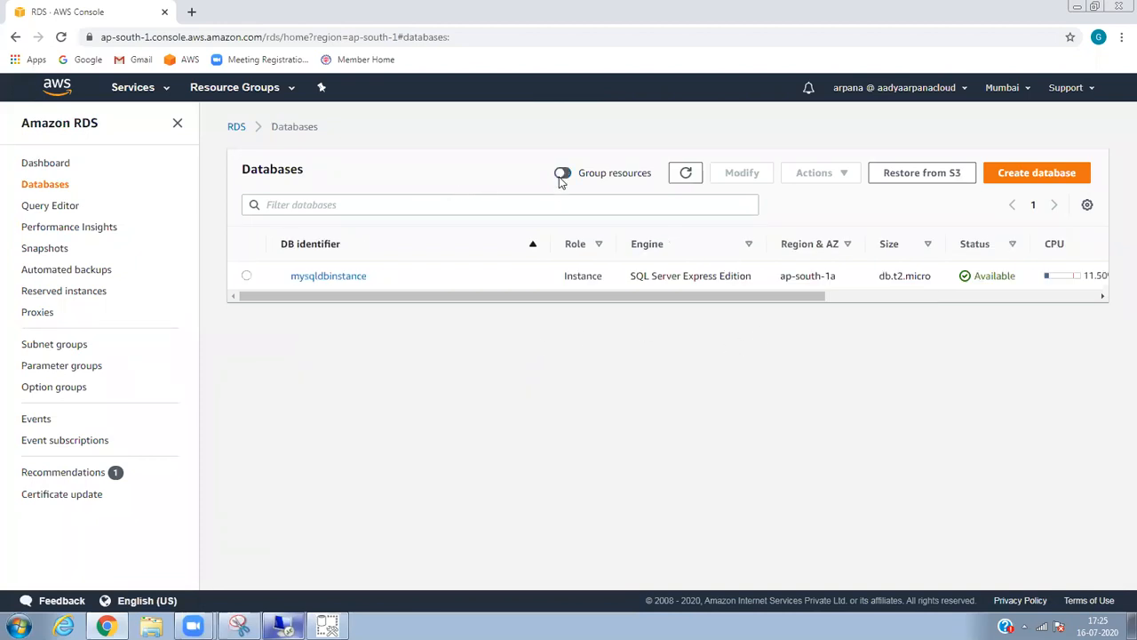
left_click(352, 275)
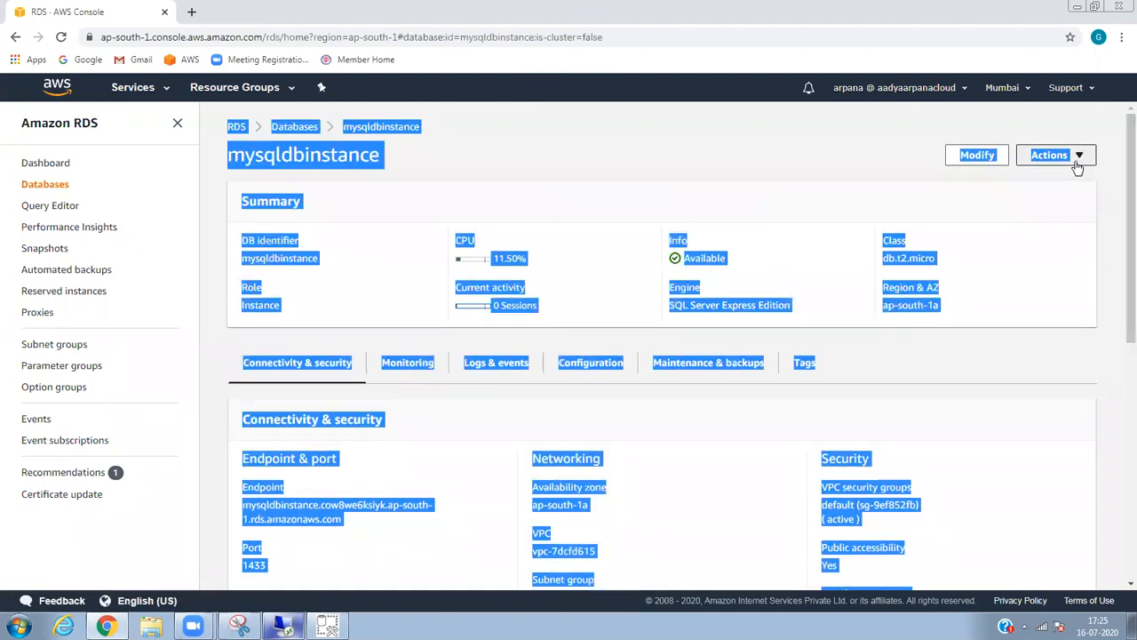
left_click(1077, 162)
left_click(761, 203)
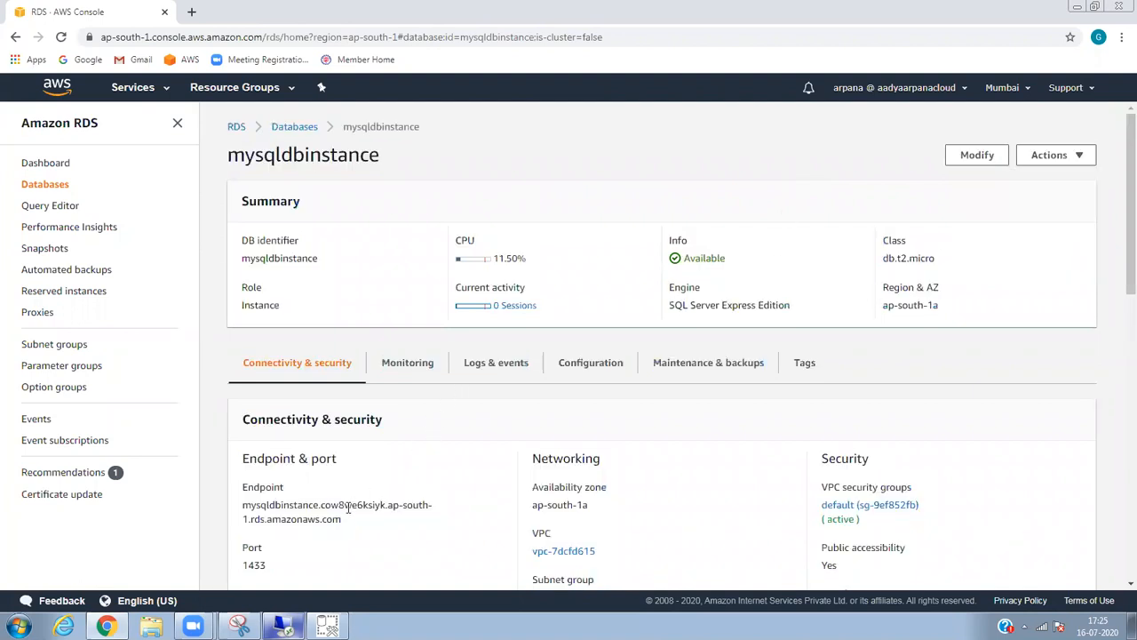
left_click_drag(336, 519, 245, 505)
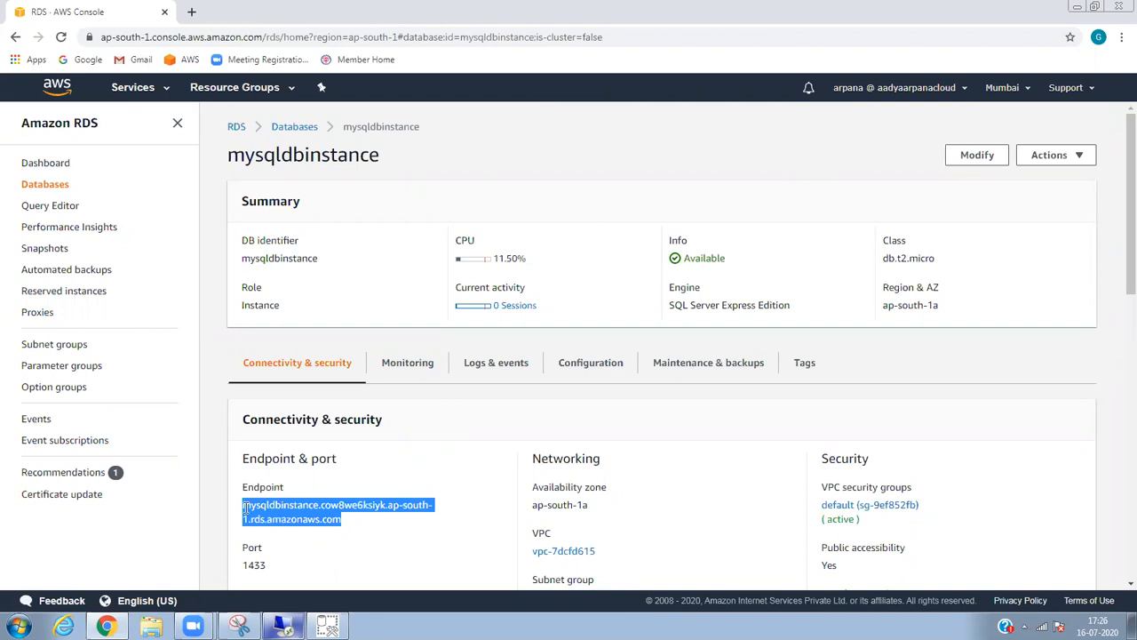
left_click(283, 626)
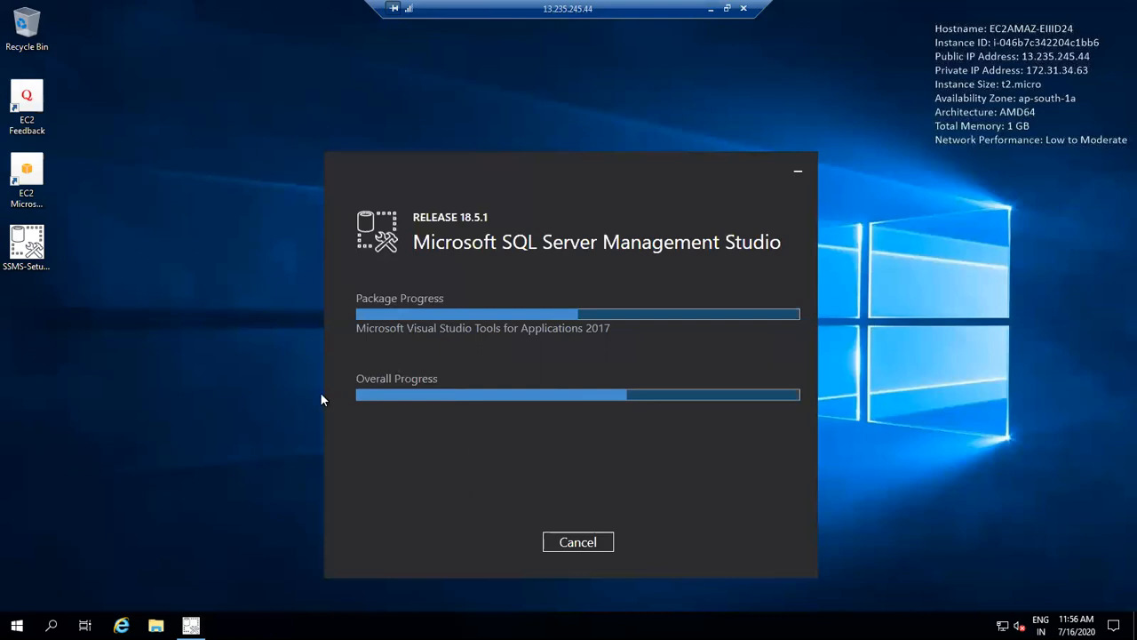
Refresh the remote desktop while setup runs, then close the SSMS 18.5.1 Setup Completed dialog.
right_click(217, 322)
left_click(259, 358)
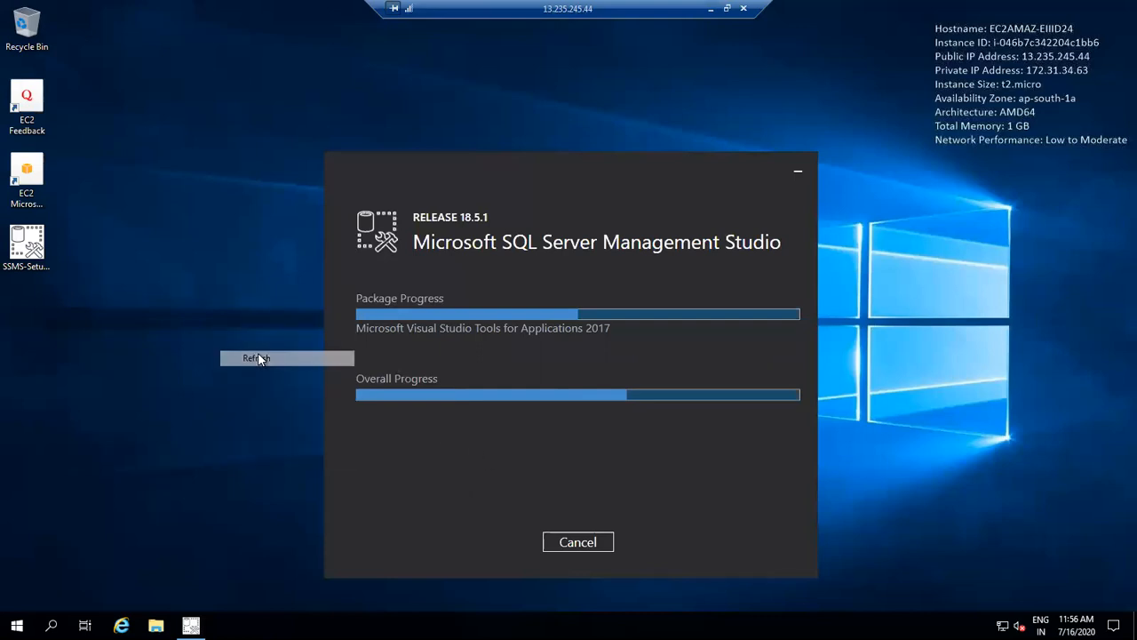
right_click(258, 359)
left_click(297, 398)
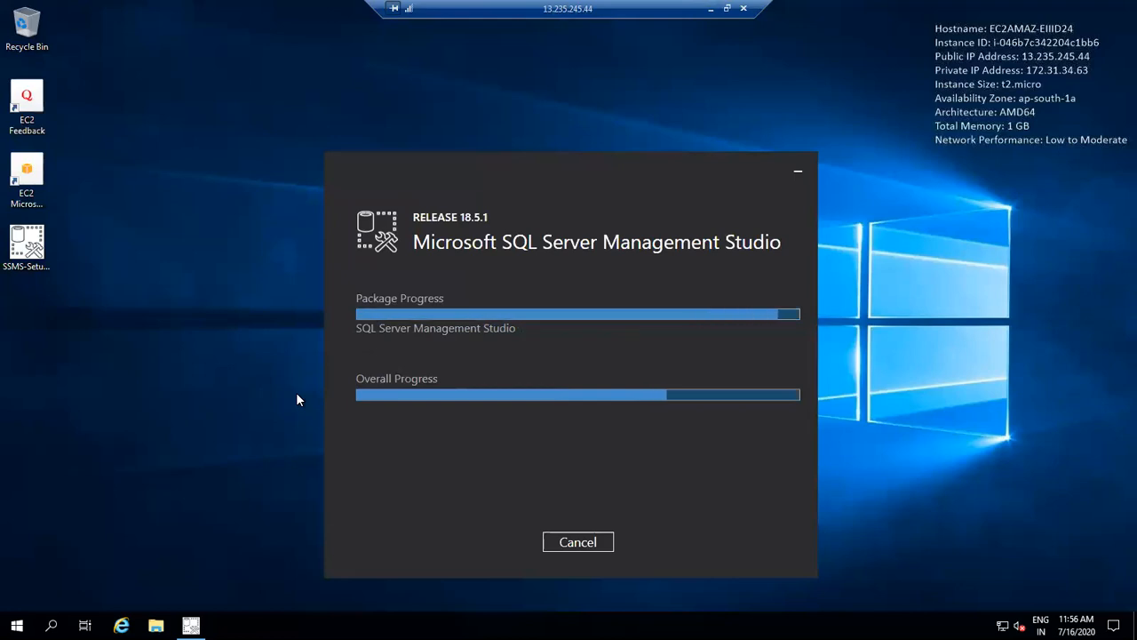
right_click(296, 398)
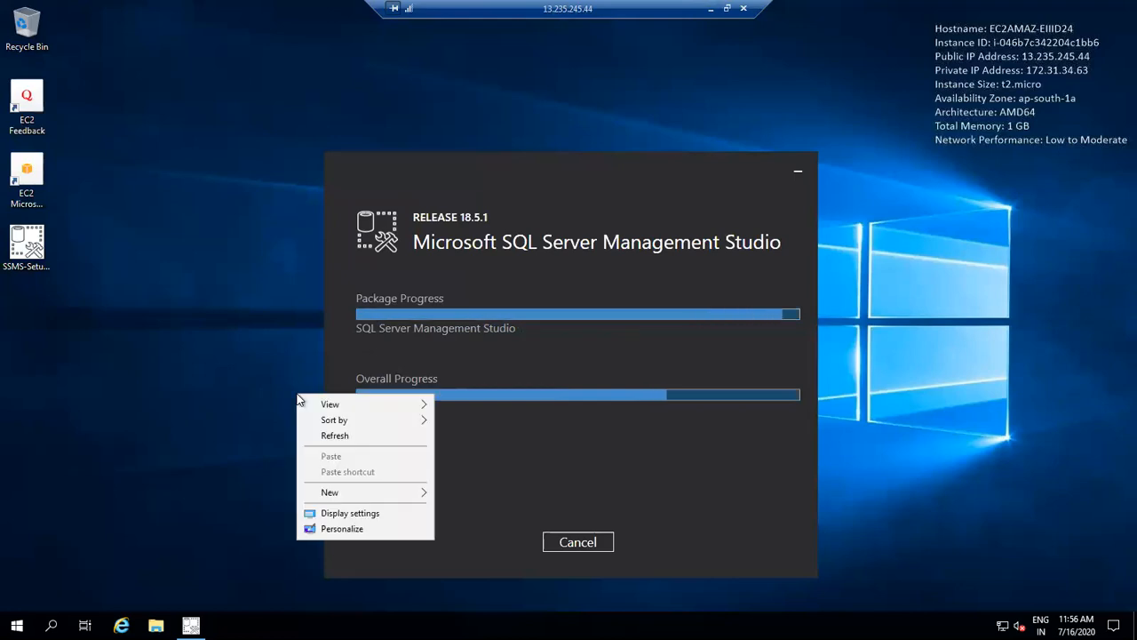
left_click(353, 442)
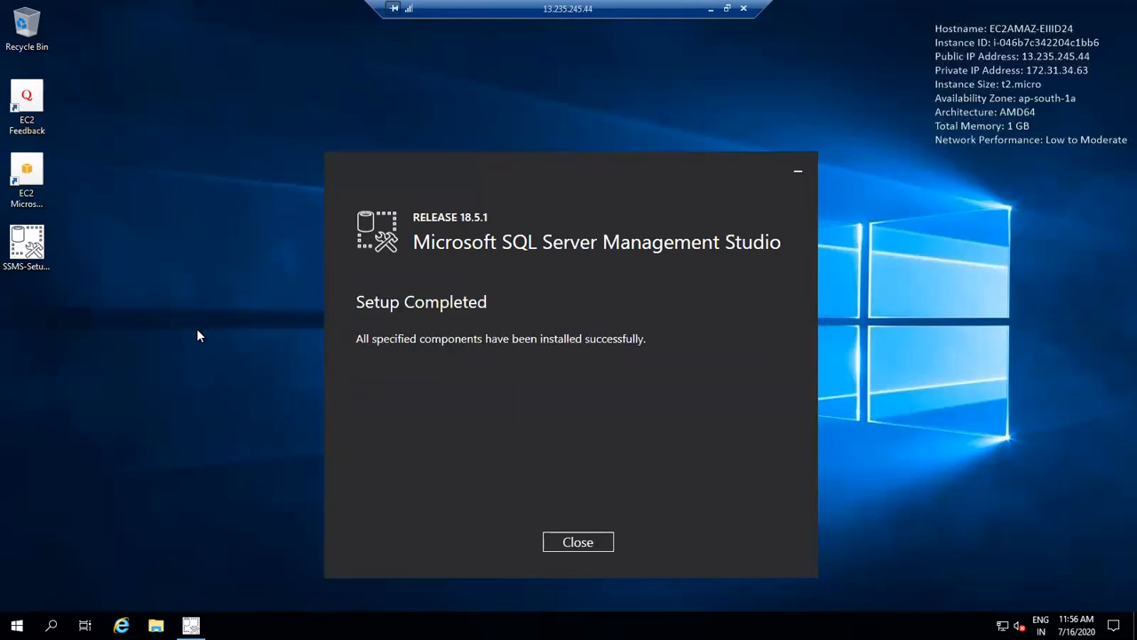
left_click(559, 544)
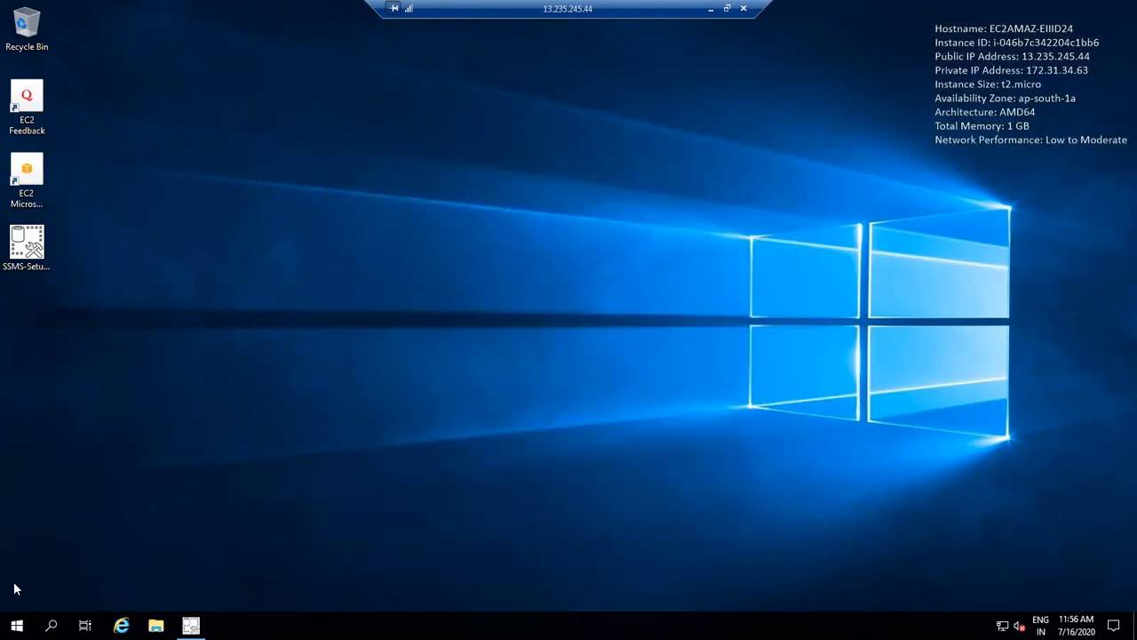
Launch Microsoft SQL Server Management Studio from the Start menu's Recently added list.
left_click(16, 625)
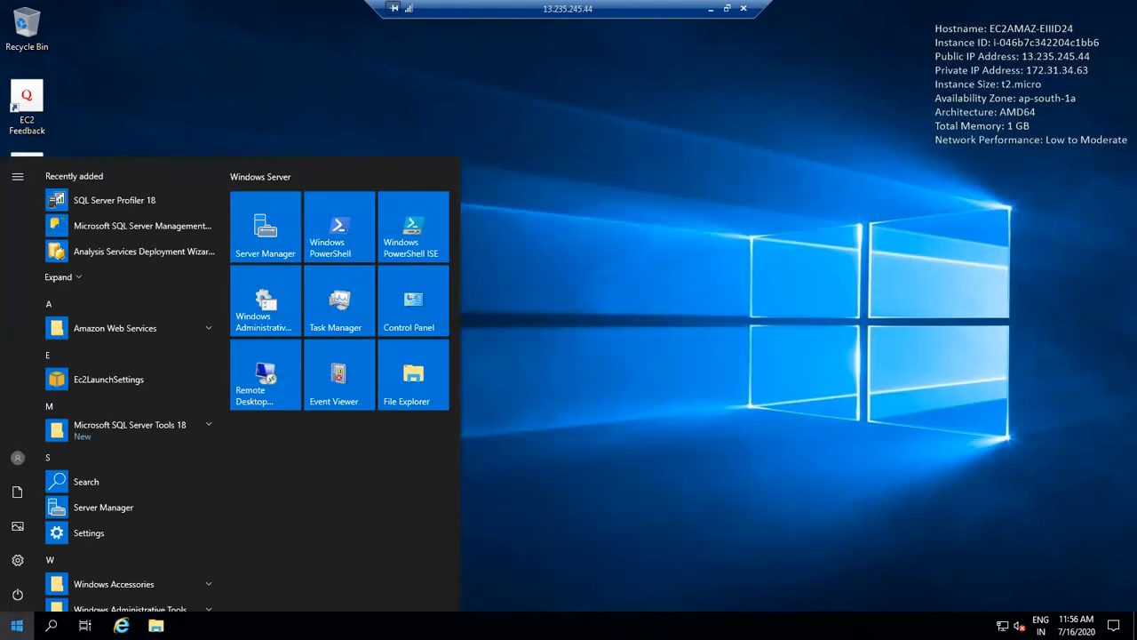
left_click(162, 228)
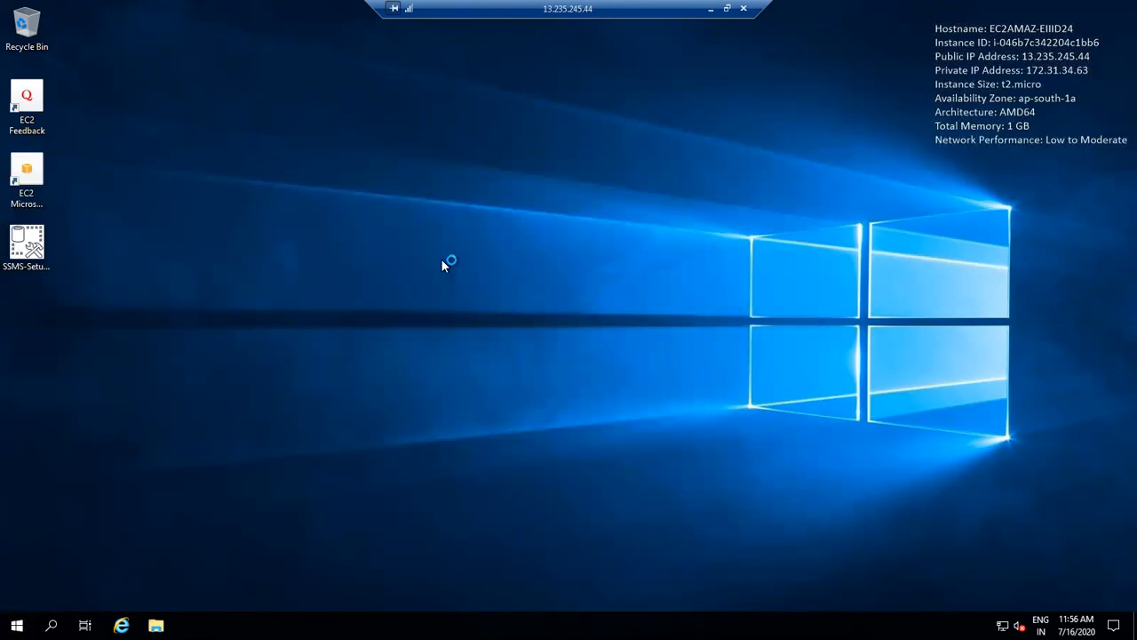
right_click(556, 238)
left_click(607, 273)
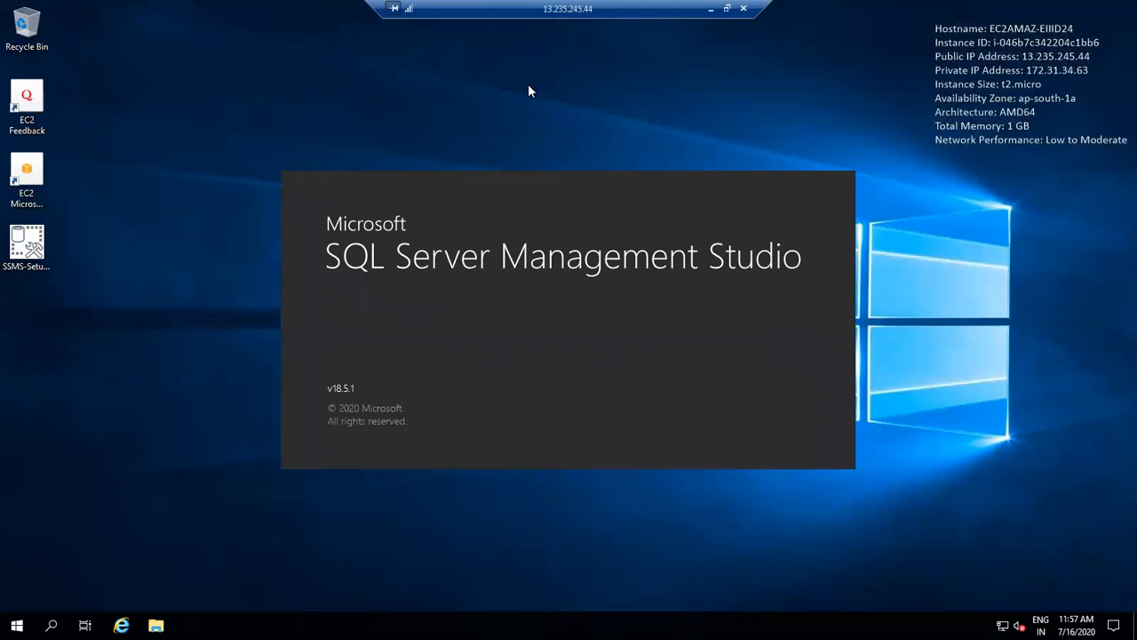
right_click(528, 89)
left_click(569, 132)
right_click(563, 130)
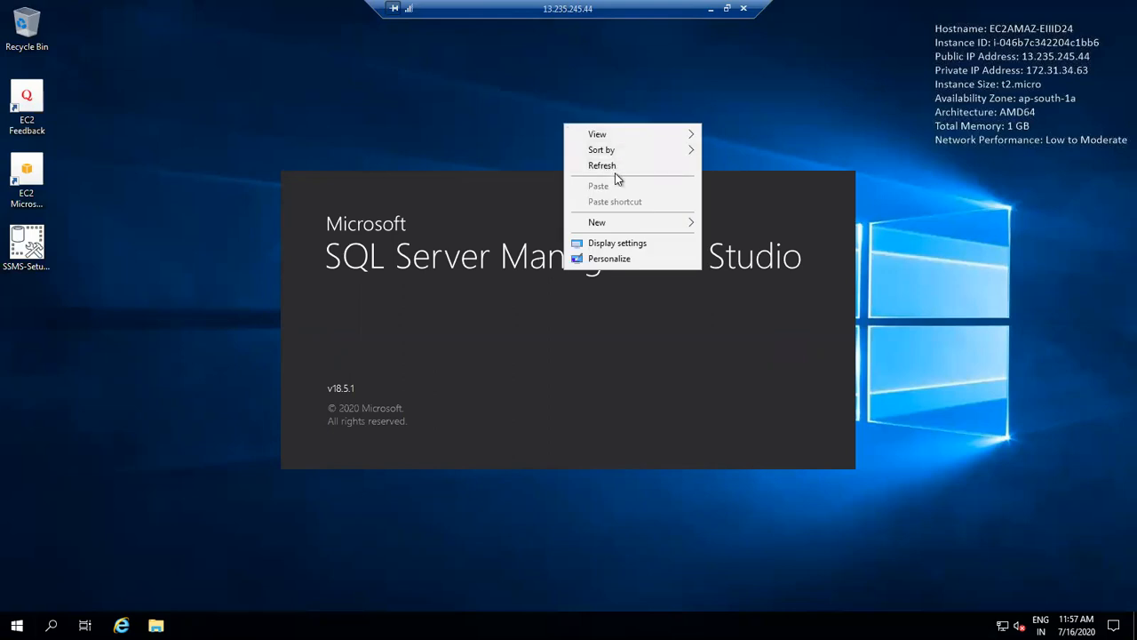
left_click(613, 165)
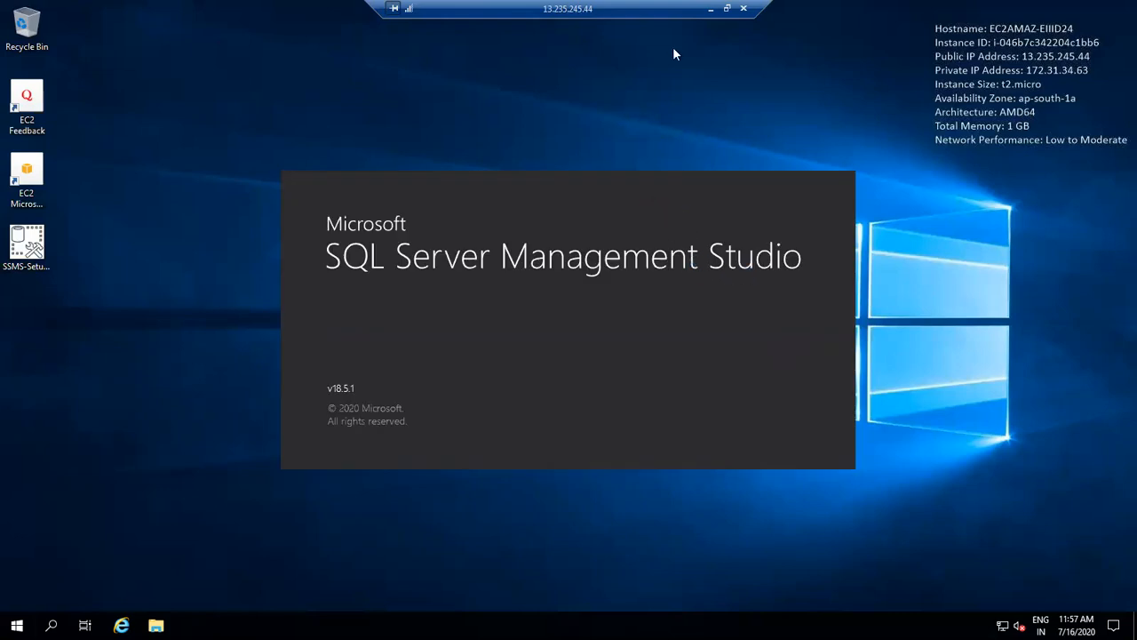
Glance at mysqldbinstance's endpoint in the browser, then return to the remote session running SSMS.
left_click(712, 9)
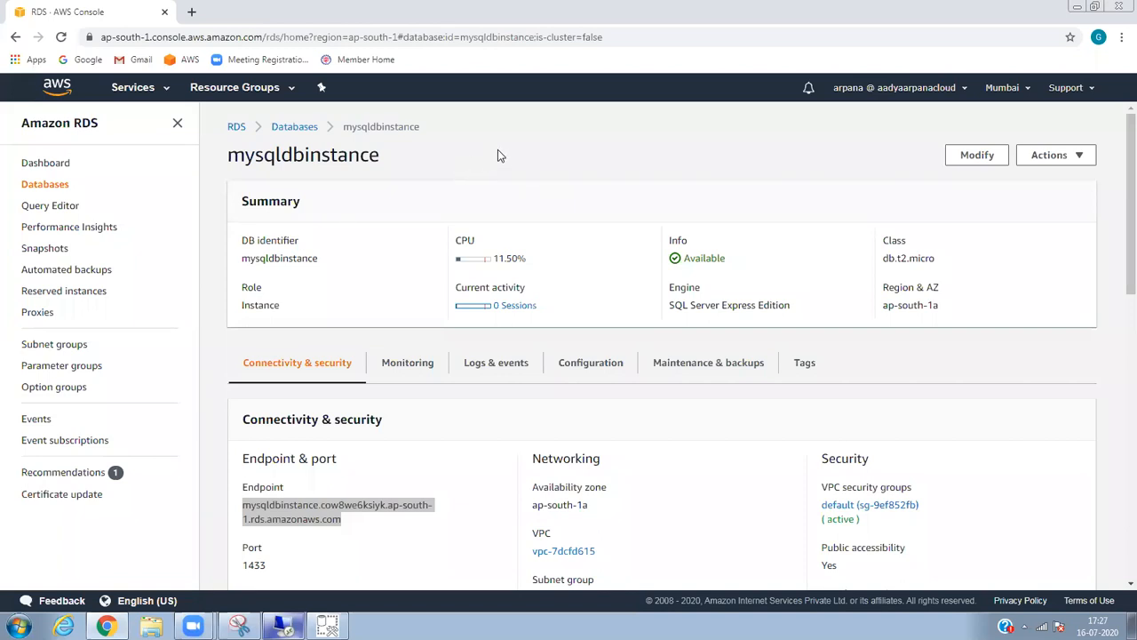
left_click(340, 295)
left_click(284, 626)
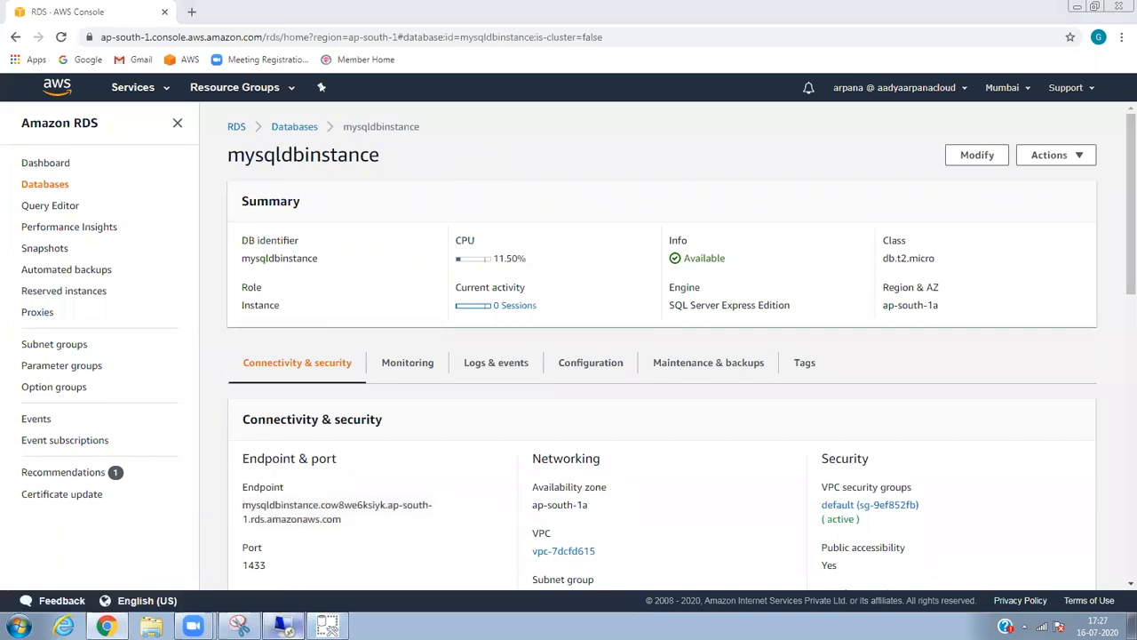
Refresh the remote desktop several times while SSMS loads, then minimise the remote session.
right_click(521, 94)
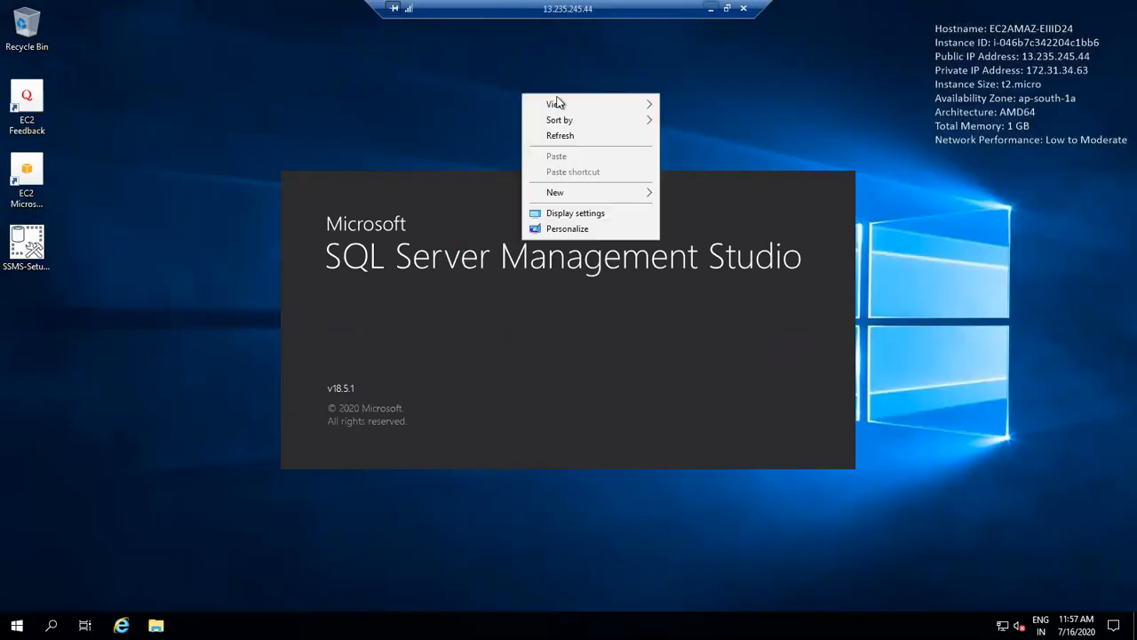
left_click(573, 132)
right_click(577, 135)
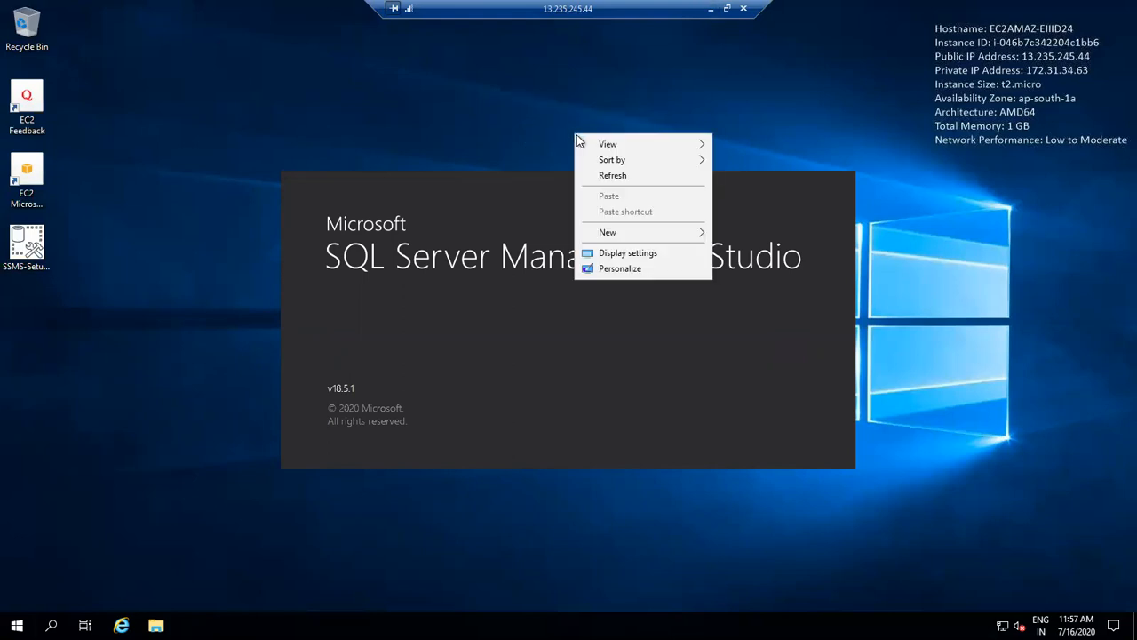
left_click(614, 175)
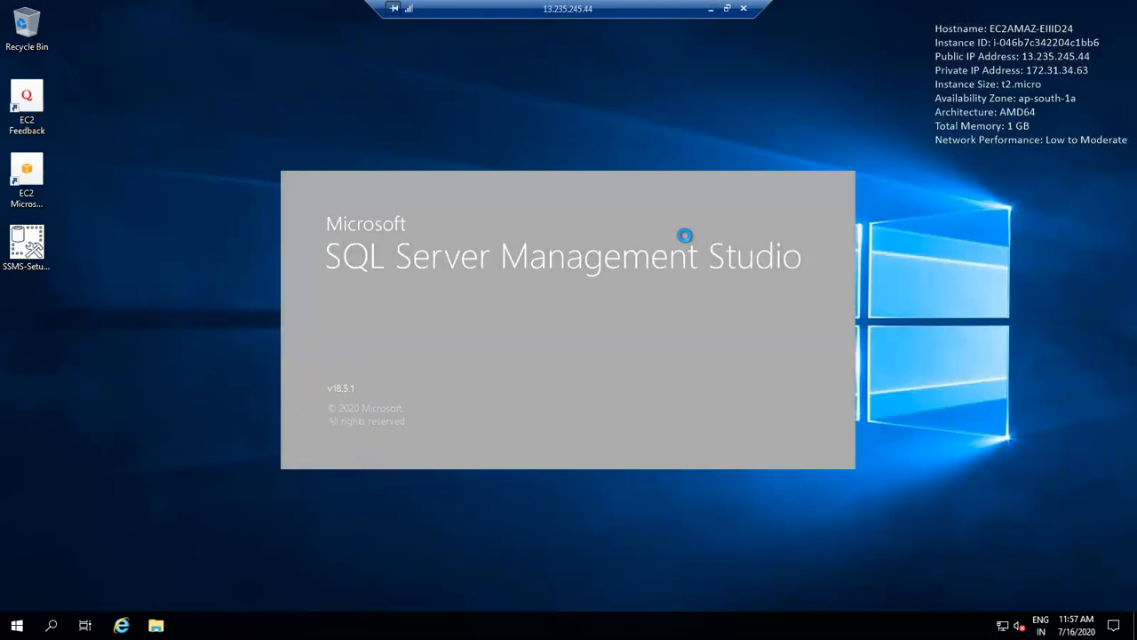
right_click(587, 129)
left_click(630, 175)
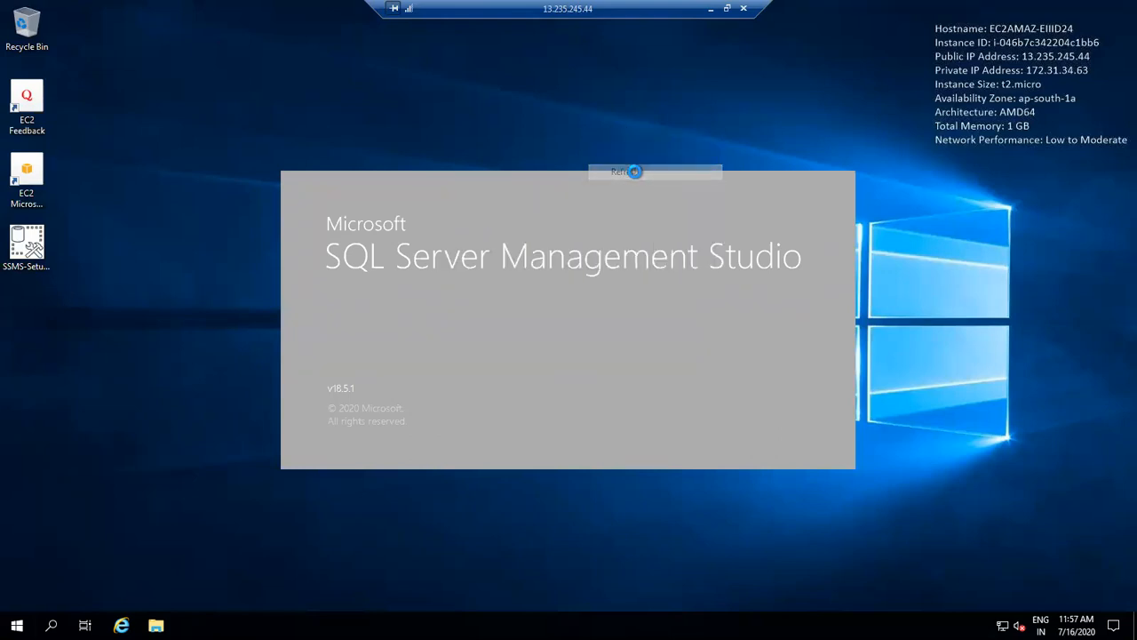
left_click(711, 9)
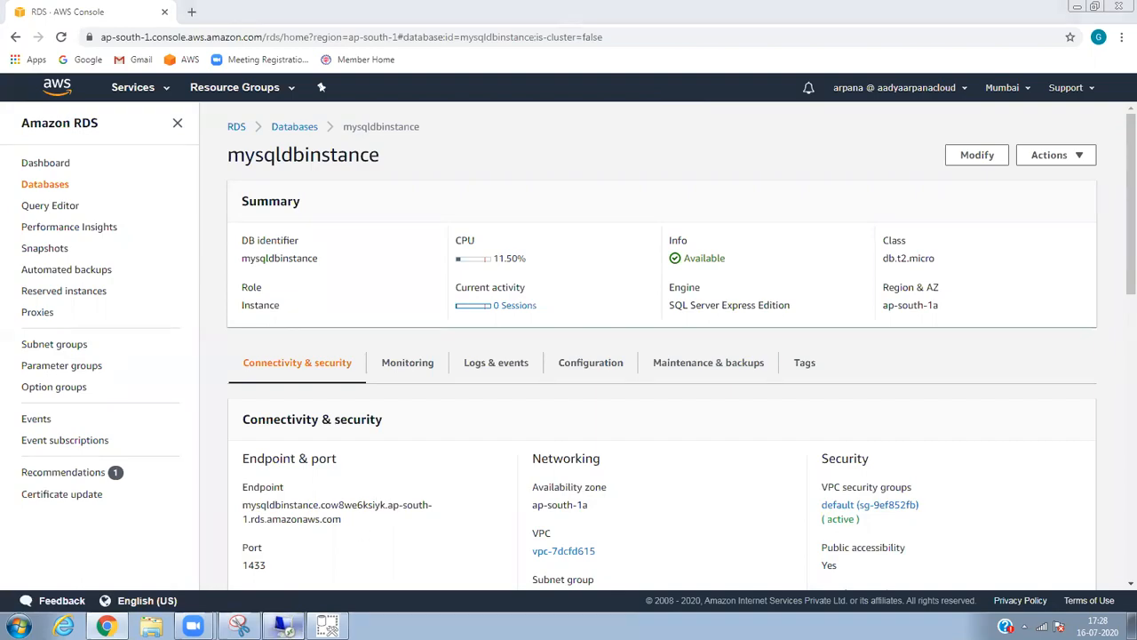
Back in the remote session, keep Database Engine and paste the RDS endpoint as server name.
left_click(283, 626)
left_click(616, 224)
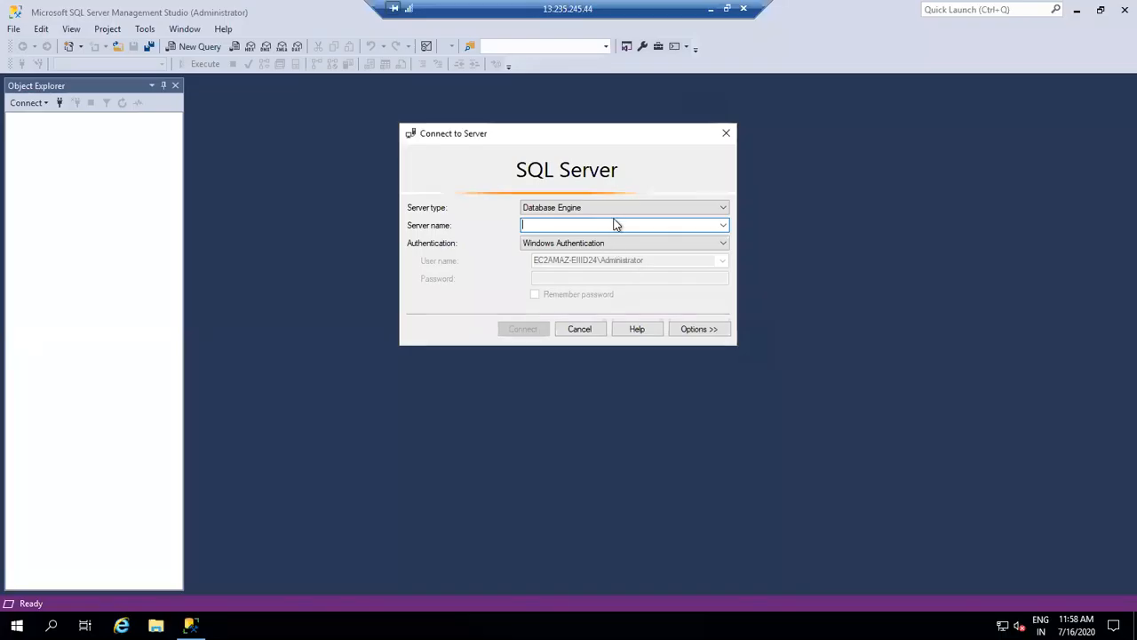
left_click(607, 210)
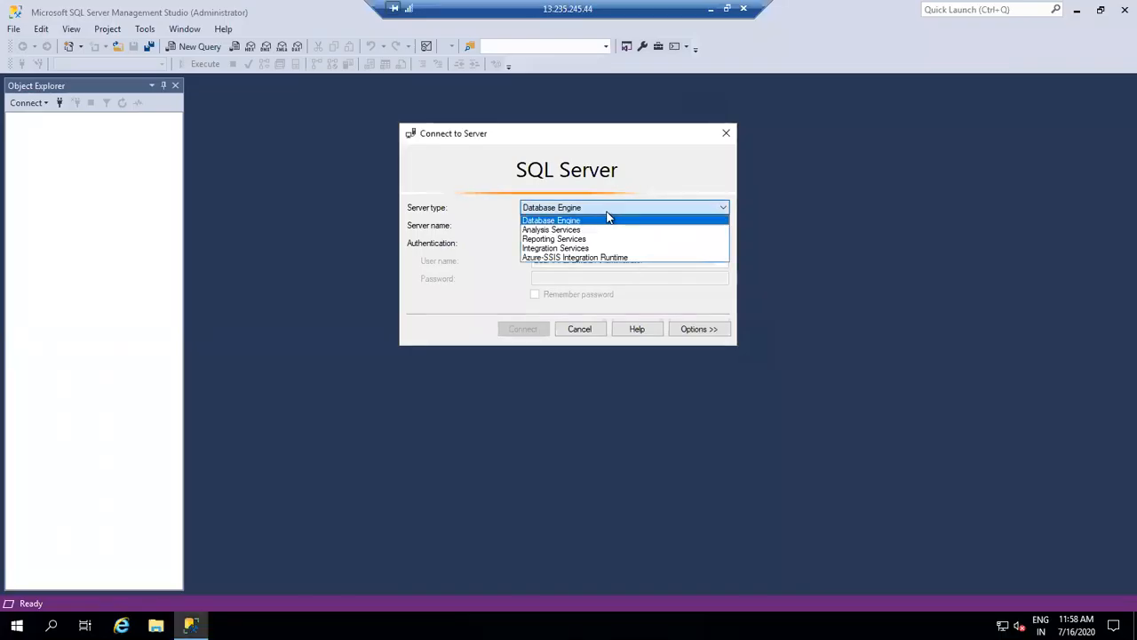
left_click(586, 221)
left_click(578, 225)
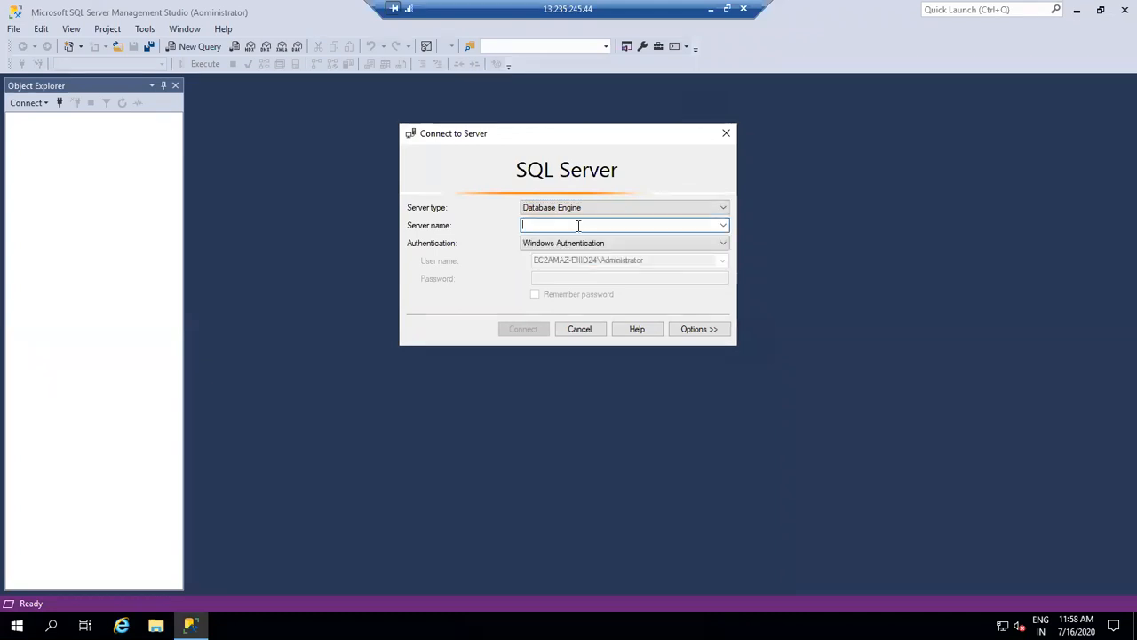
key("ctrl+v")
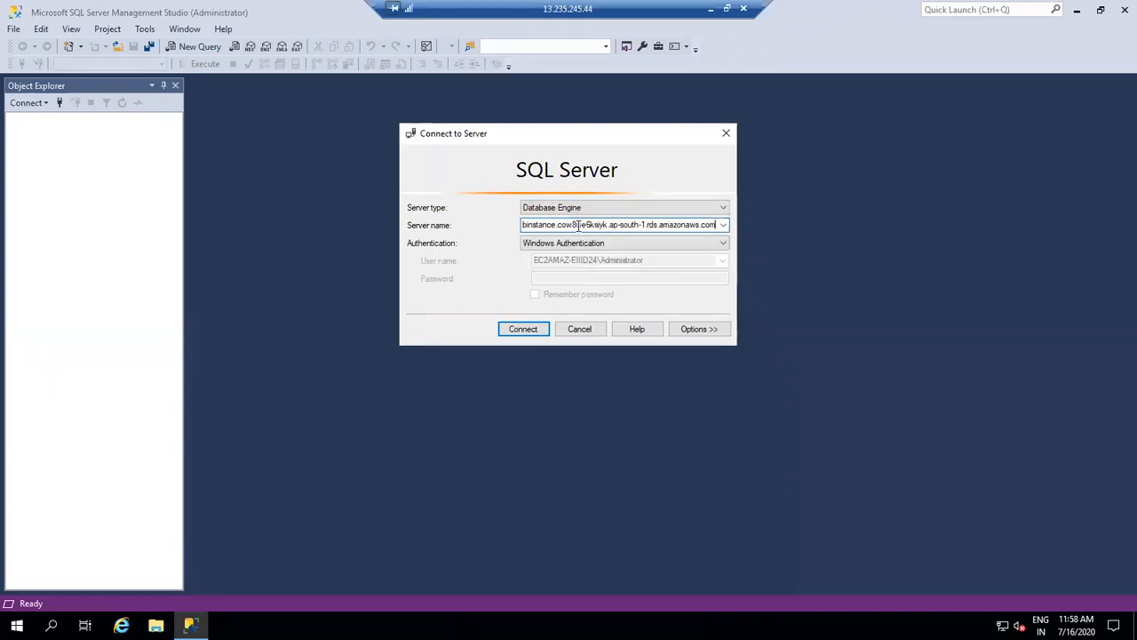
Choose SQL Server Authentication, enter the master login, and paste the database password.
left_click(612, 243)
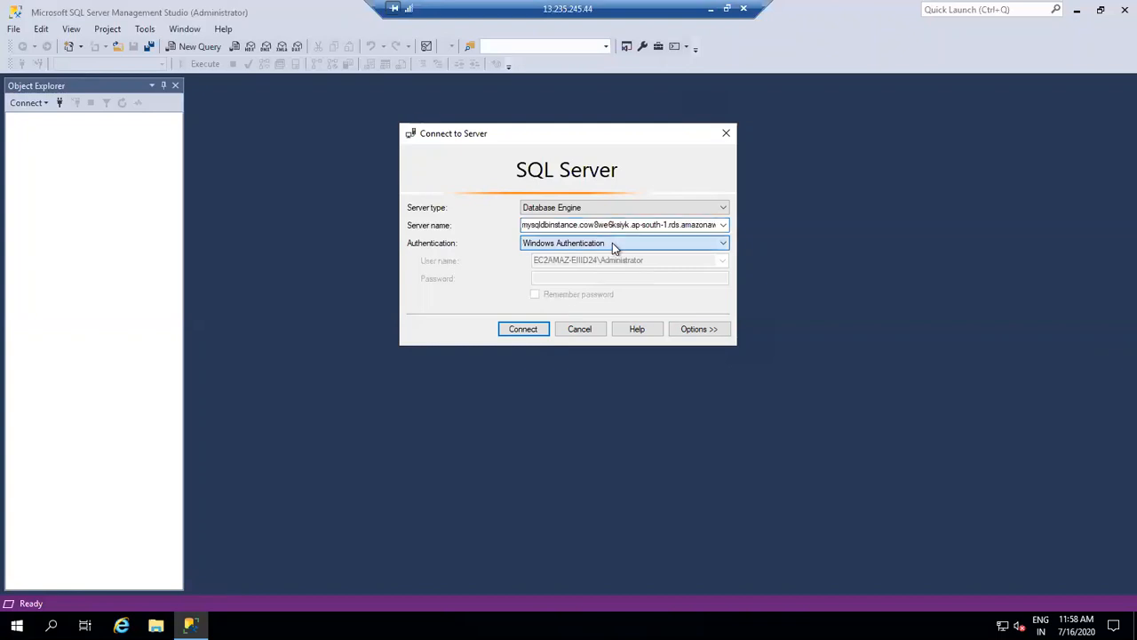
left_click(583, 265)
left_click(574, 260)
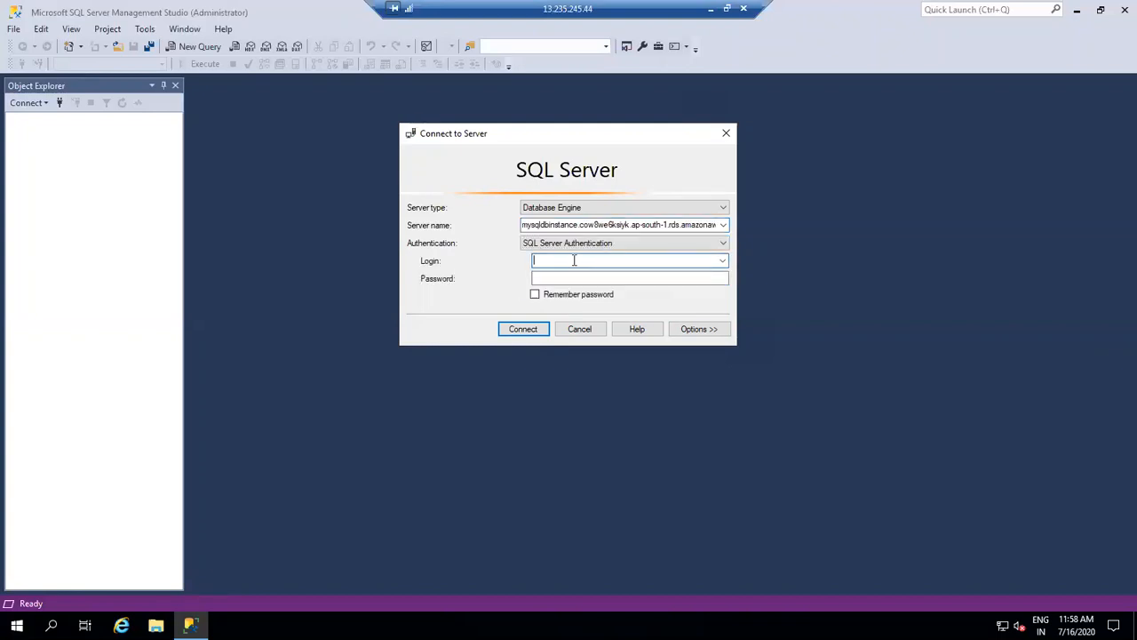
type("admin")
key("Tab")
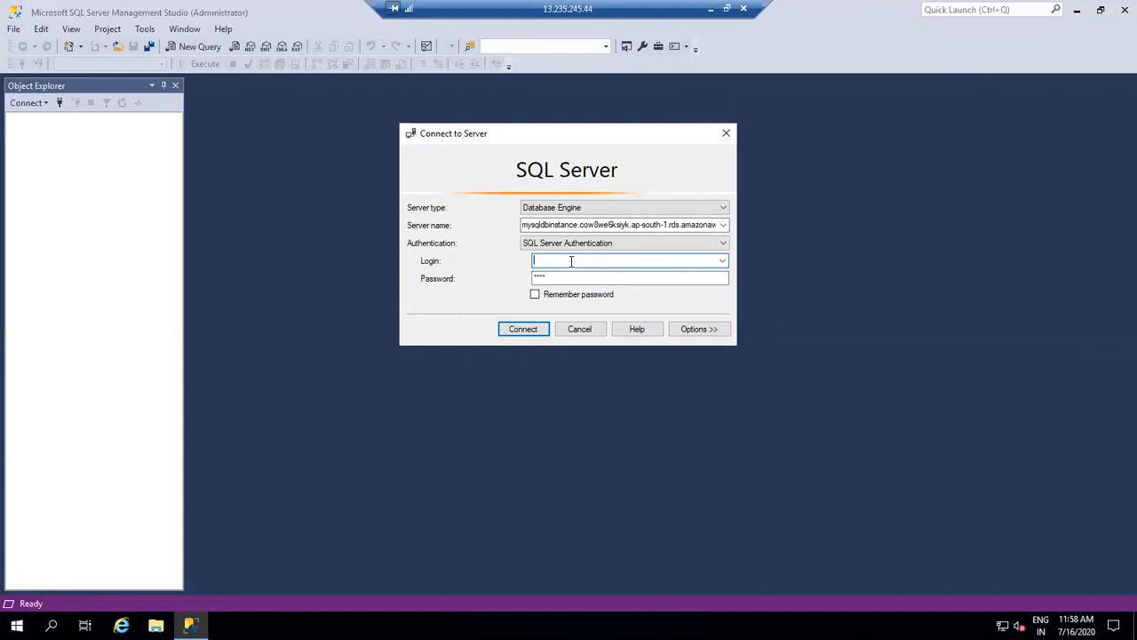
type("ad")
key("Tab")
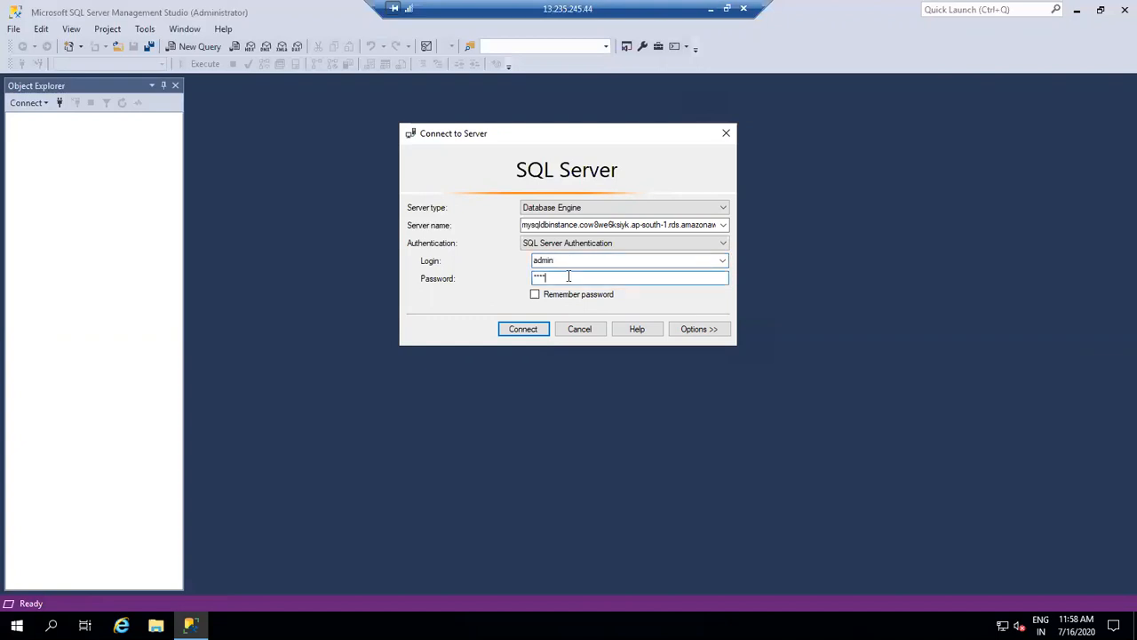
key("BackSpace")
key("BackSpace")
key("BackSpace")
key("BackSpace")
key("ctrl+v")
Finish the password, connect to the RDS SQL Server, and expand the Databases folder.
type("***")
left_click(524, 330)
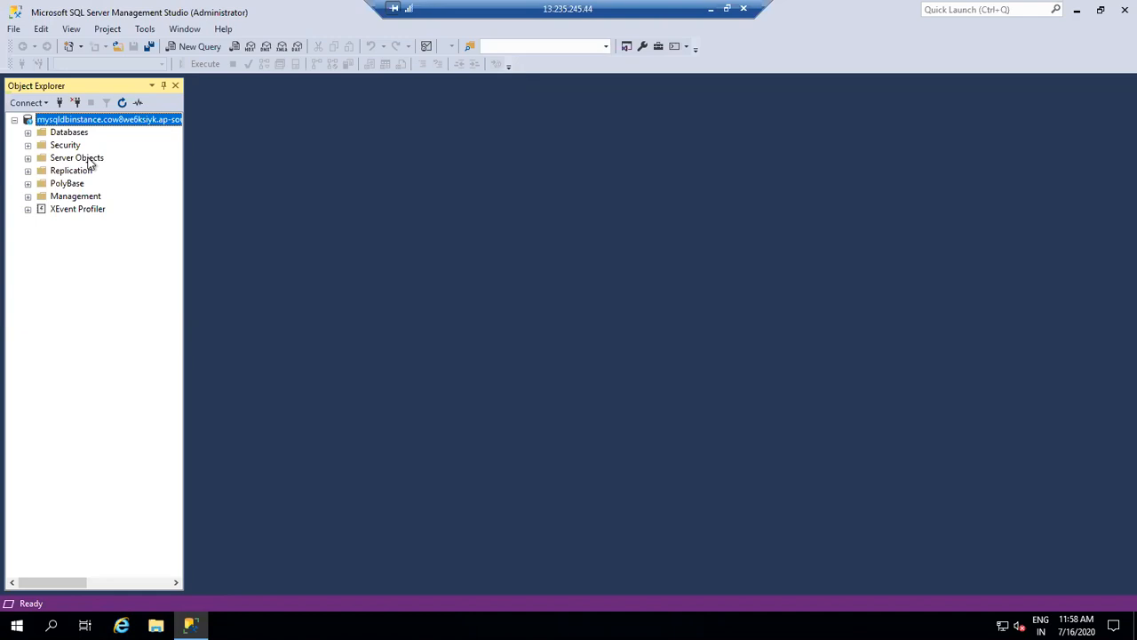
left_click(28, 132)
left_click(84, 172)
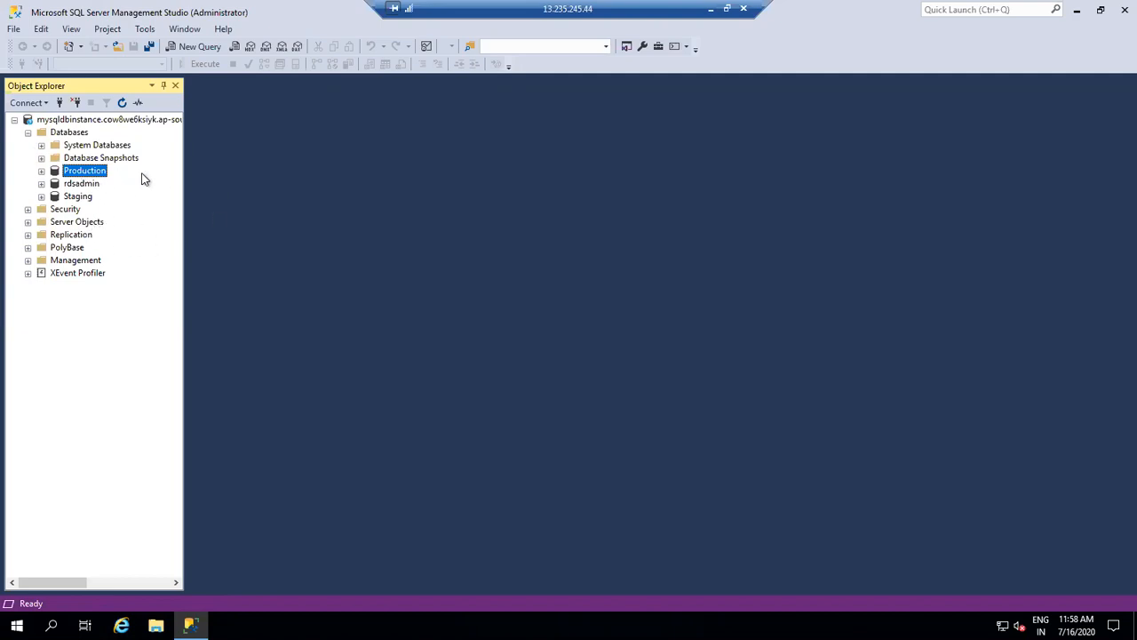
Expand Staging and Production, browsing Production's Database Diagrams, Tables and Views folders.
double_click(80, 196)
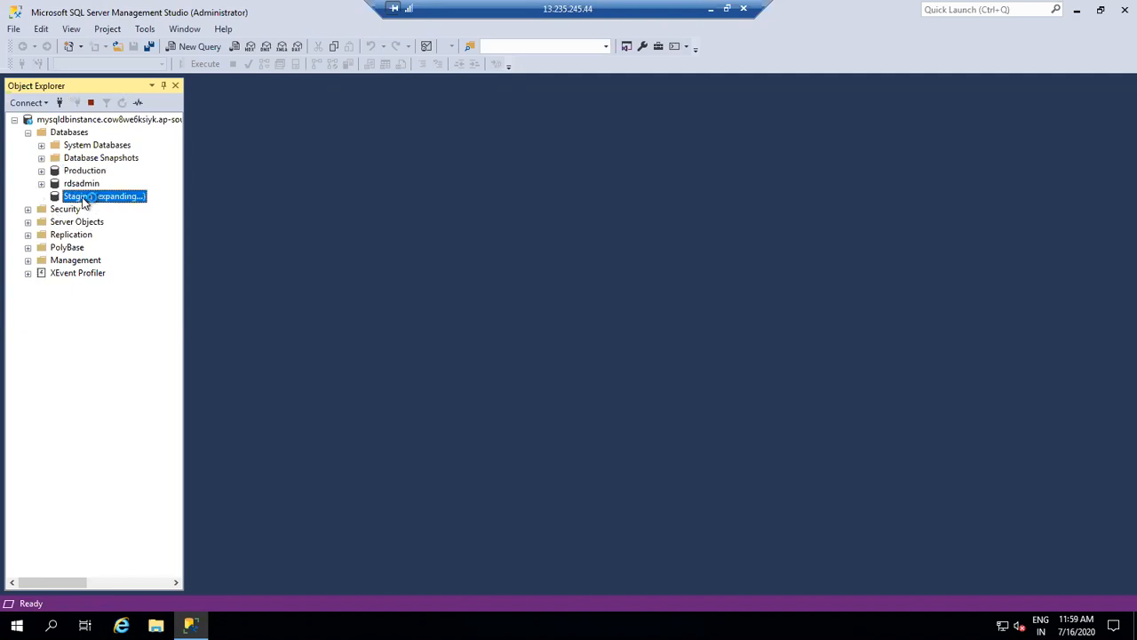
left_click(75, 173)
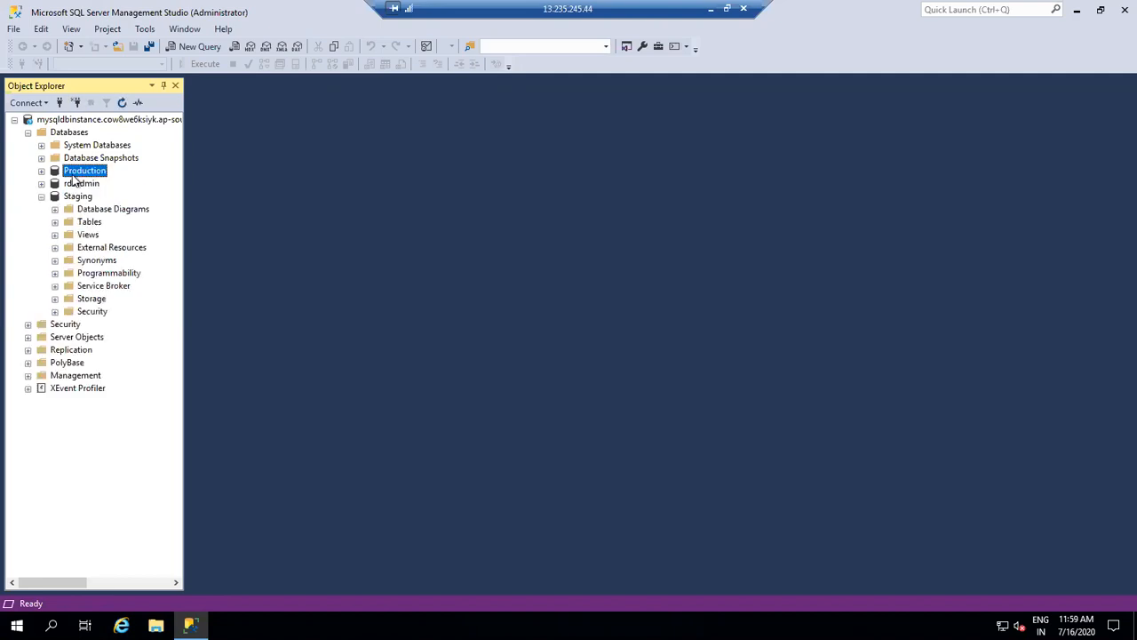
double_click(53, 175)
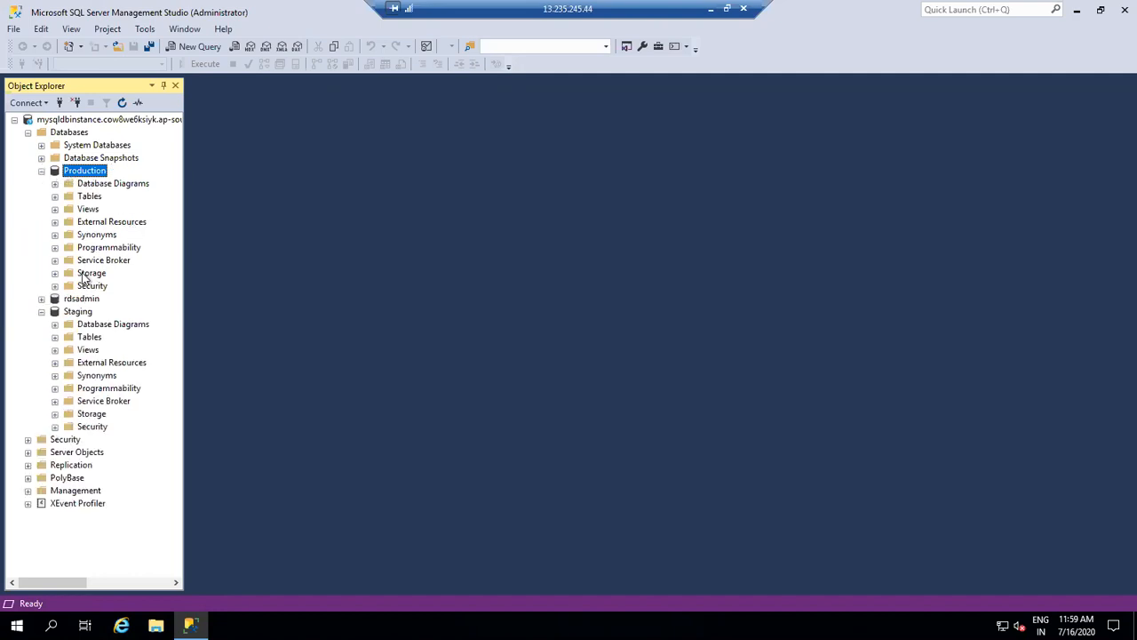
left_click(98, 184)
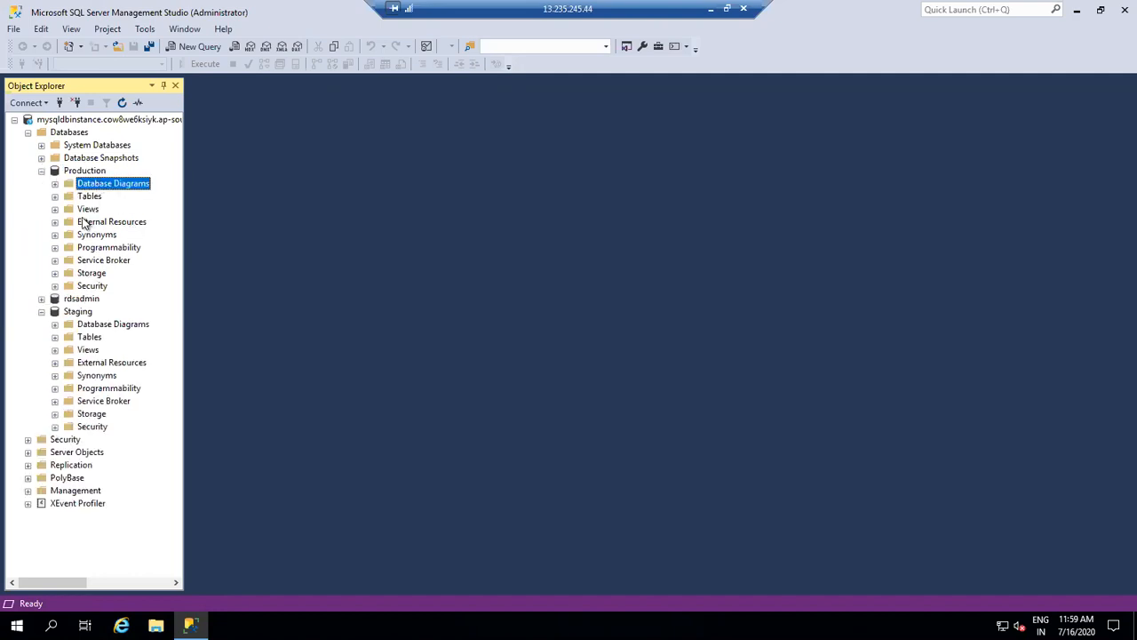
left_click(93, 198)
double_click(89, 209)
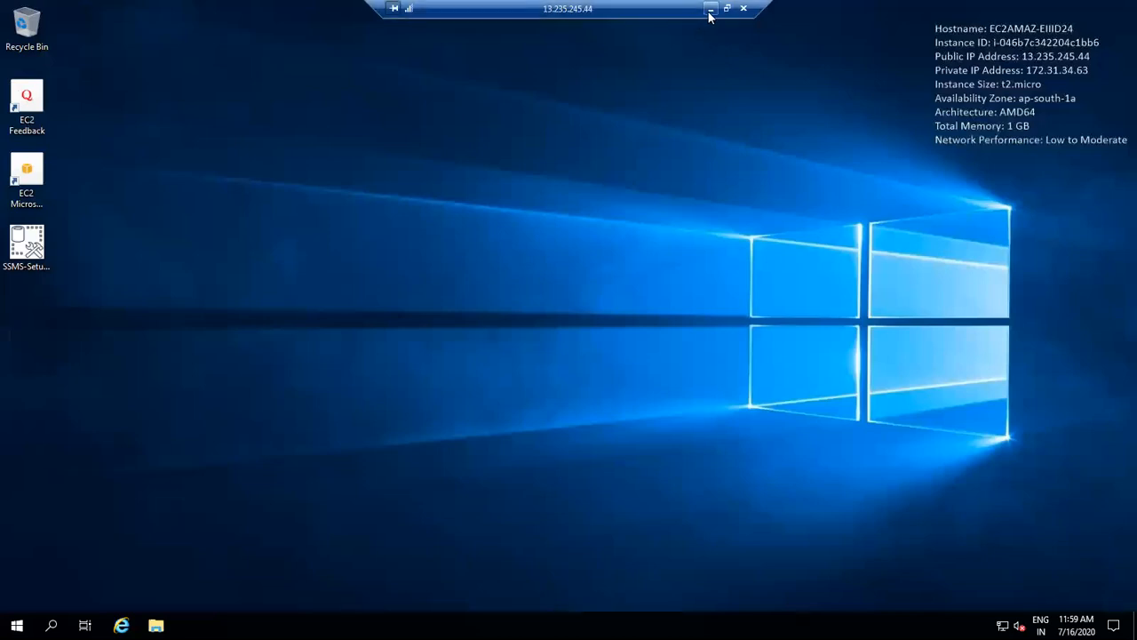
Minimise and restore the remote session, then close it and confirm the disconnect with OK.
left_click(710, 10)
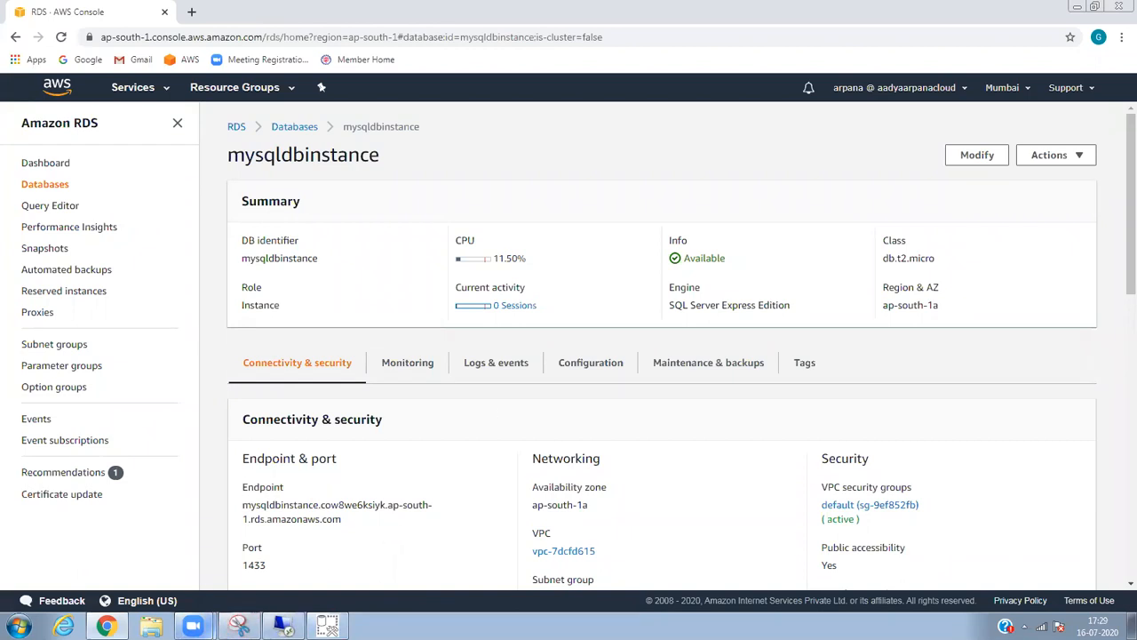
left_click(283, 626)
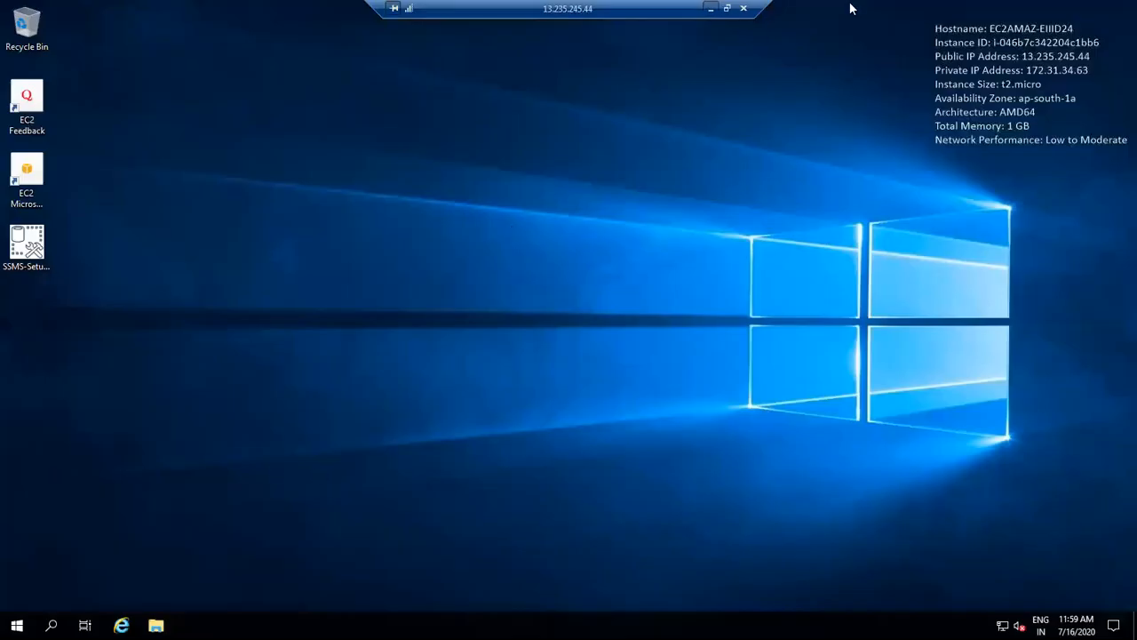
left_click(743, 9)
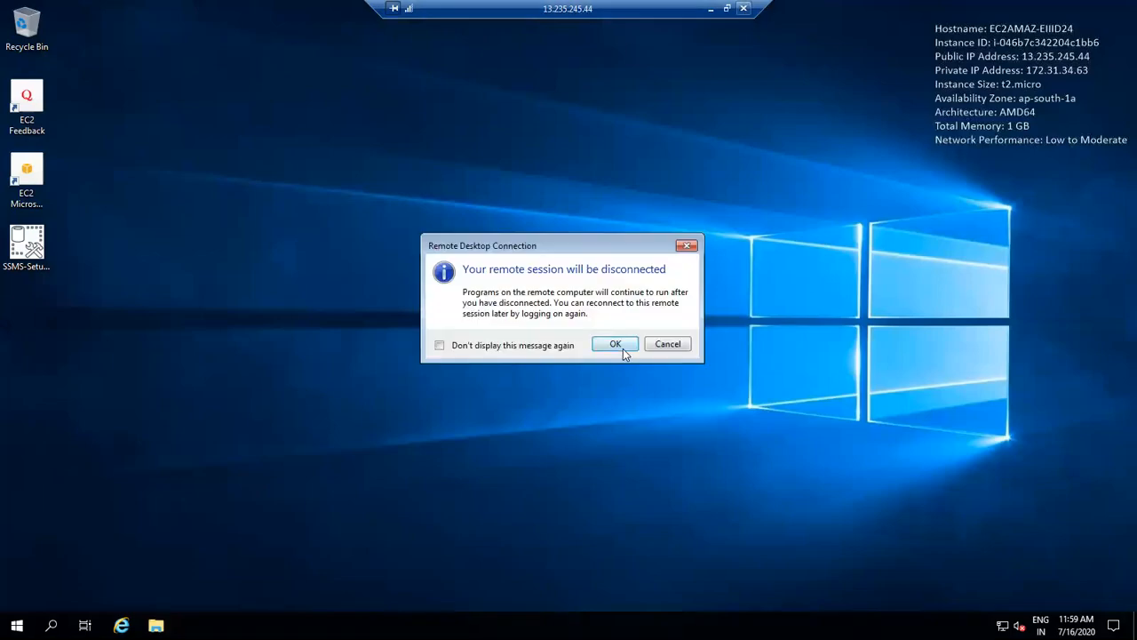
left_click(614, 345)
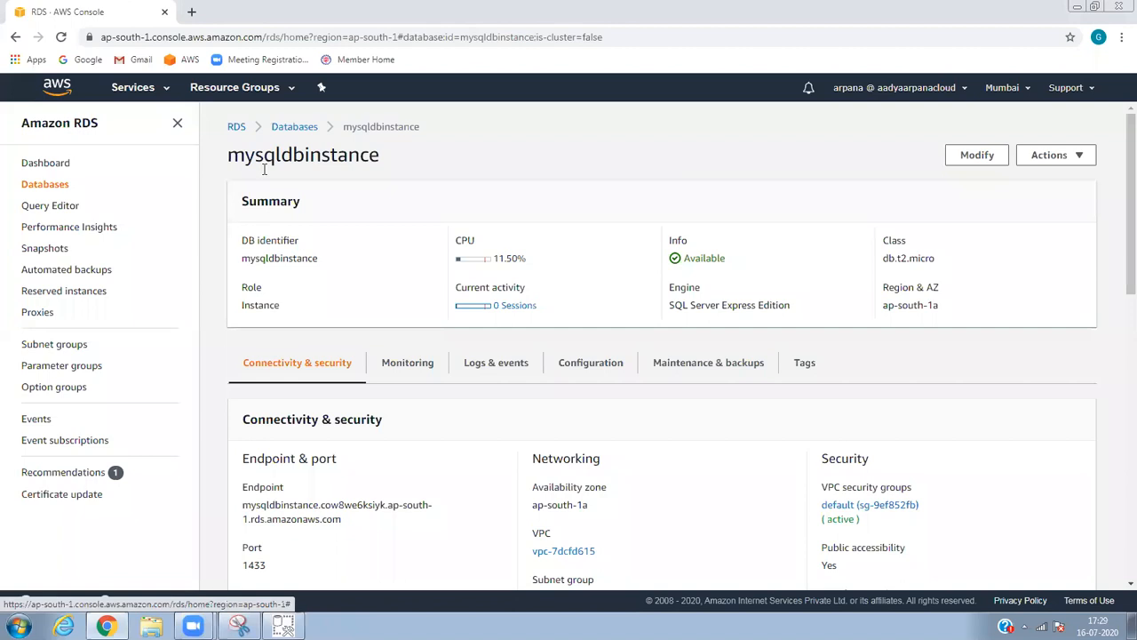
Navigate to the EC2 running instances list.
left_click(156, 93)
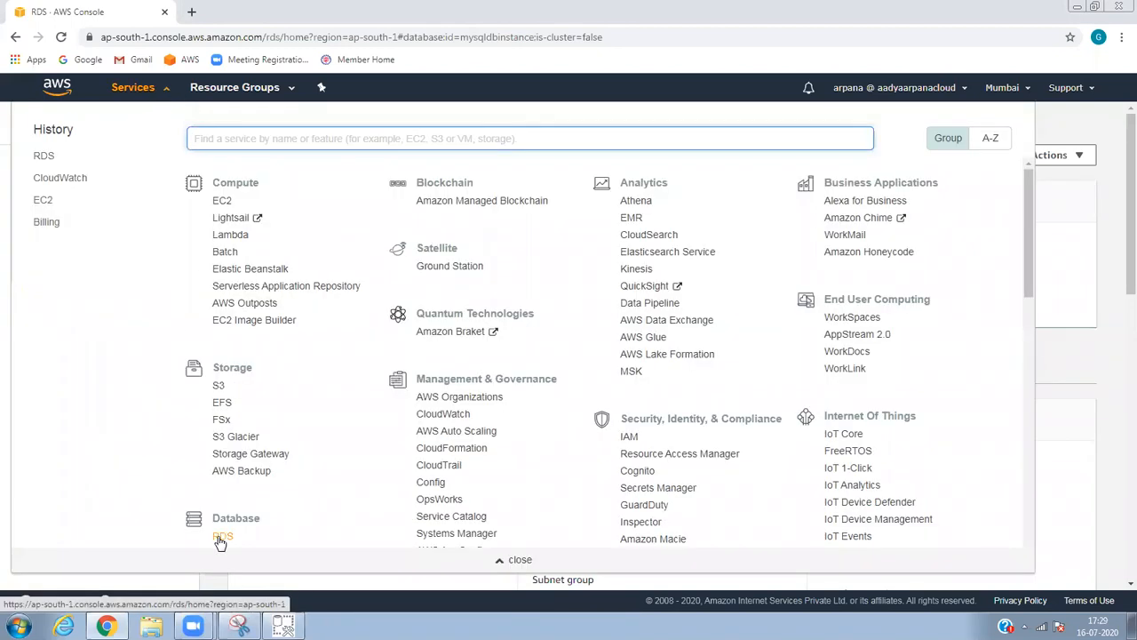
left_click(222, 201)
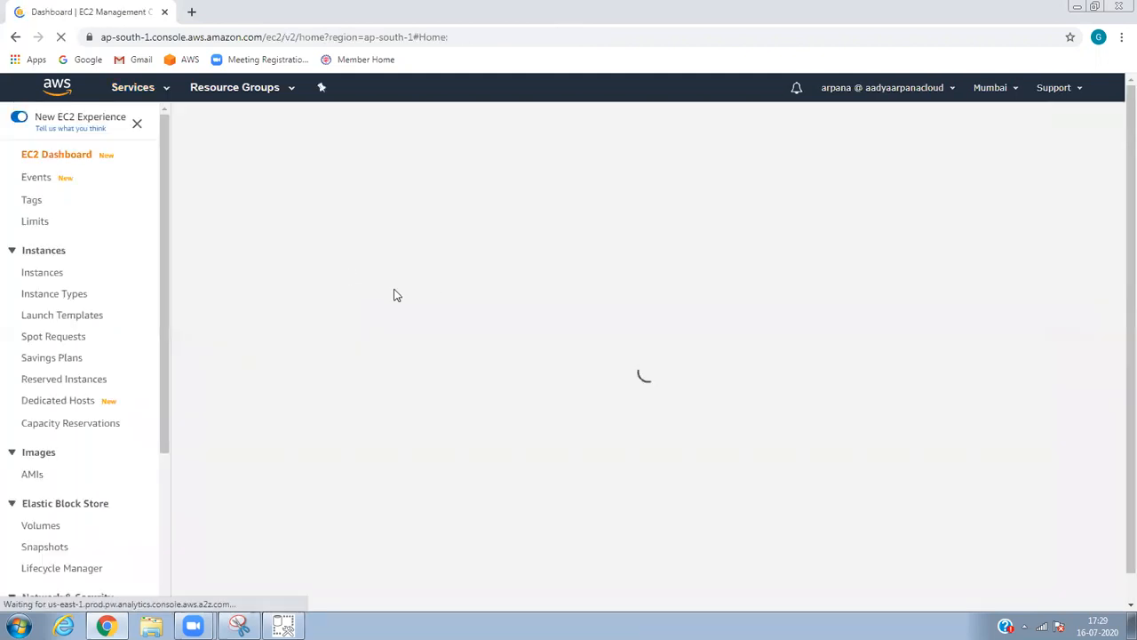
left_click_drag(214, 229, 307, 266)
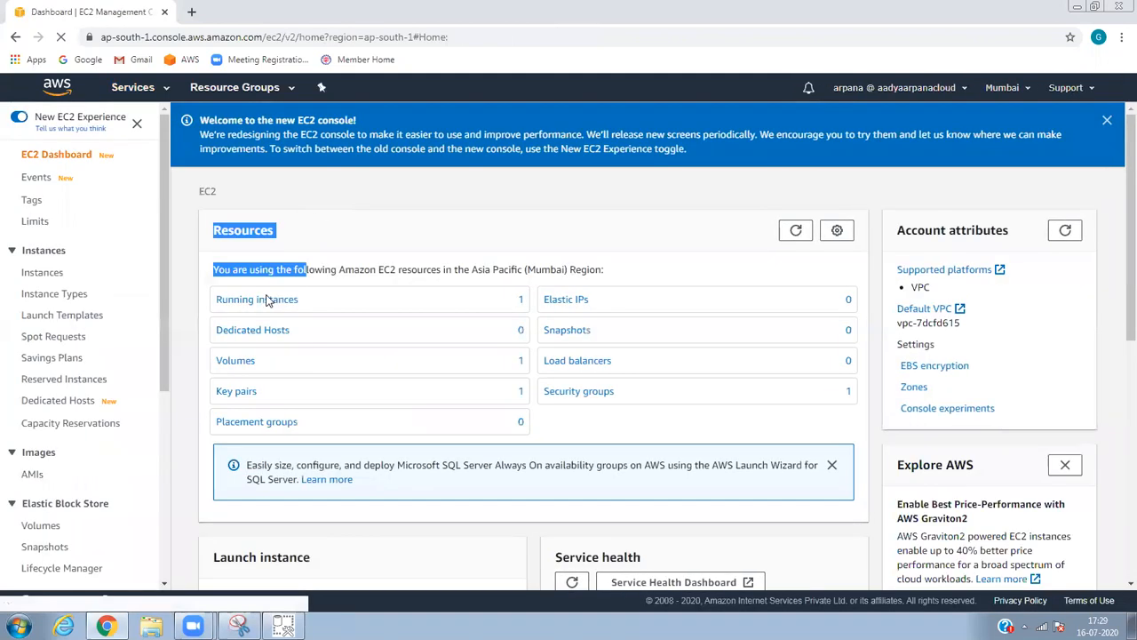
left_click(267, 296)
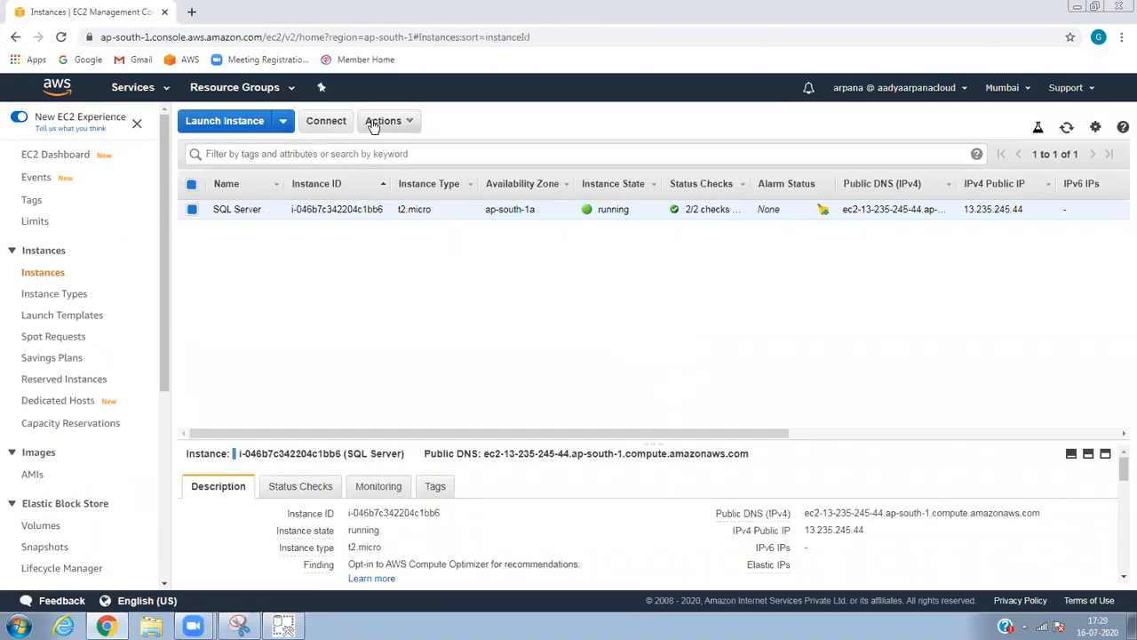
Terminate the SQL Server EC2 instance via Actions > Instance State > Terminate, confirming Yes.
left_click(373, 125)
mouse_move(463, 217)
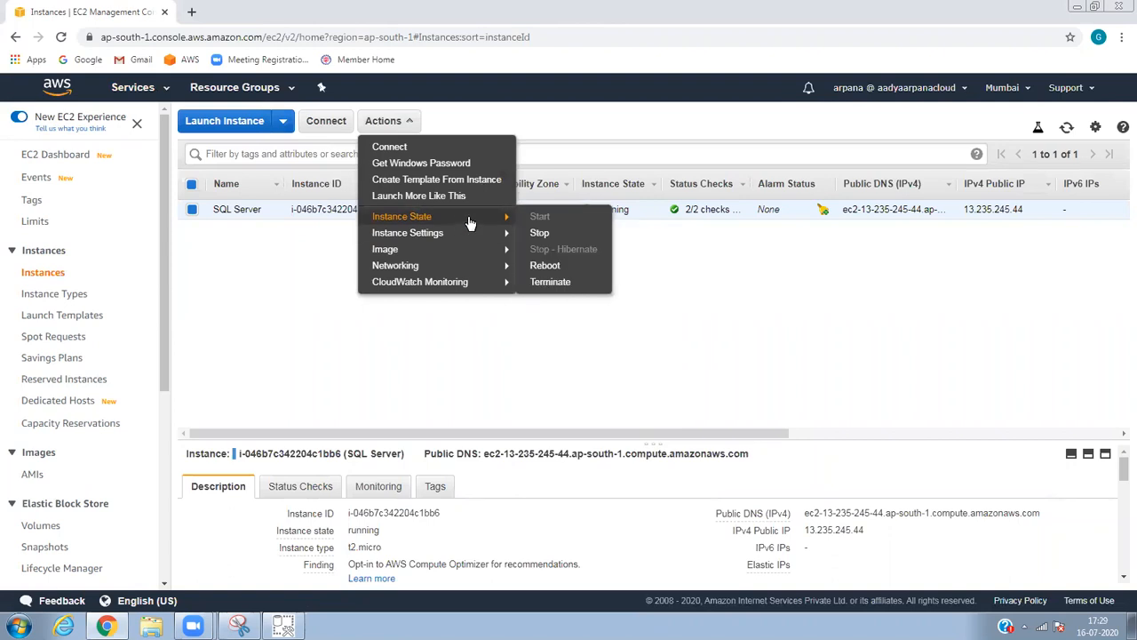
left_click(556, 283)
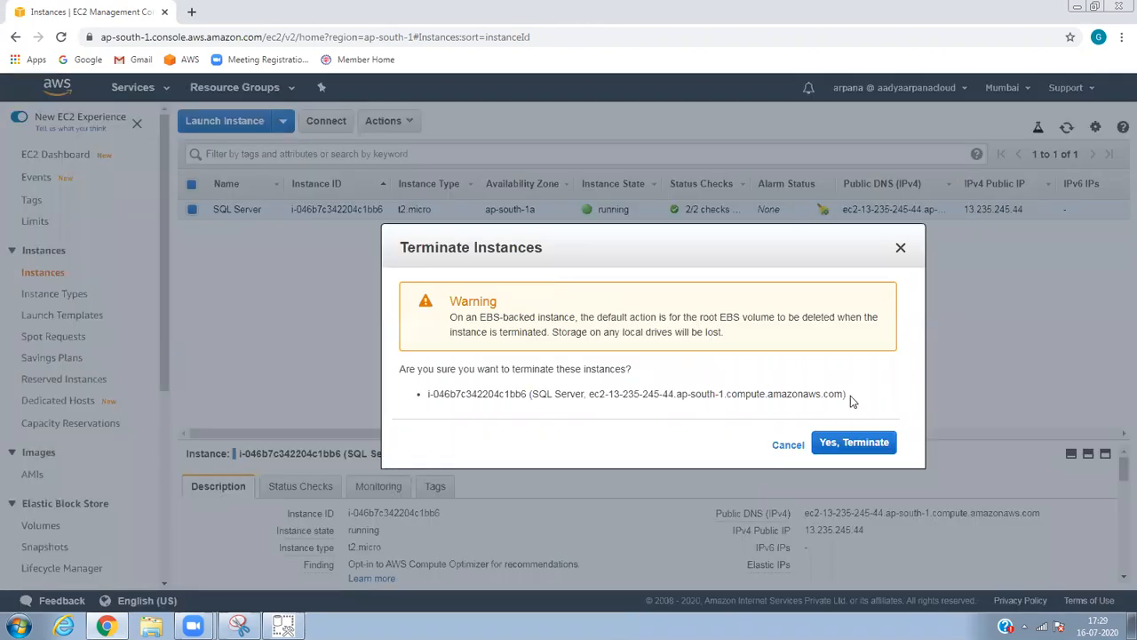
left_click(854, 443)
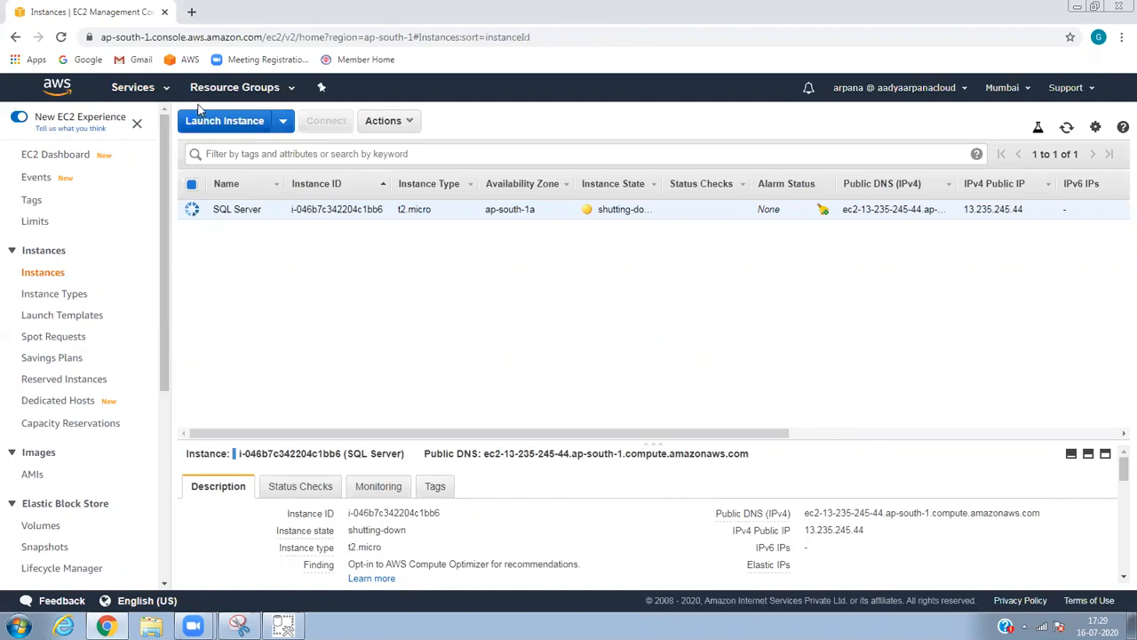
left_click(146, 93)
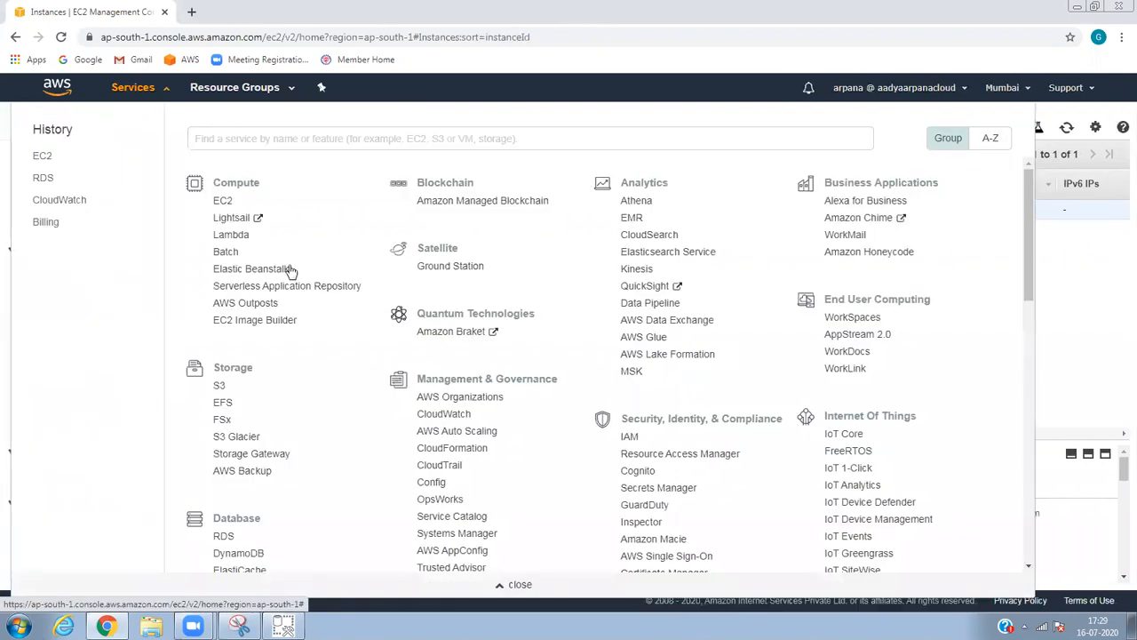
In RDS DB Instances, select mysqldbinstance and choose Delete from Actions.
left_click(223, 537)
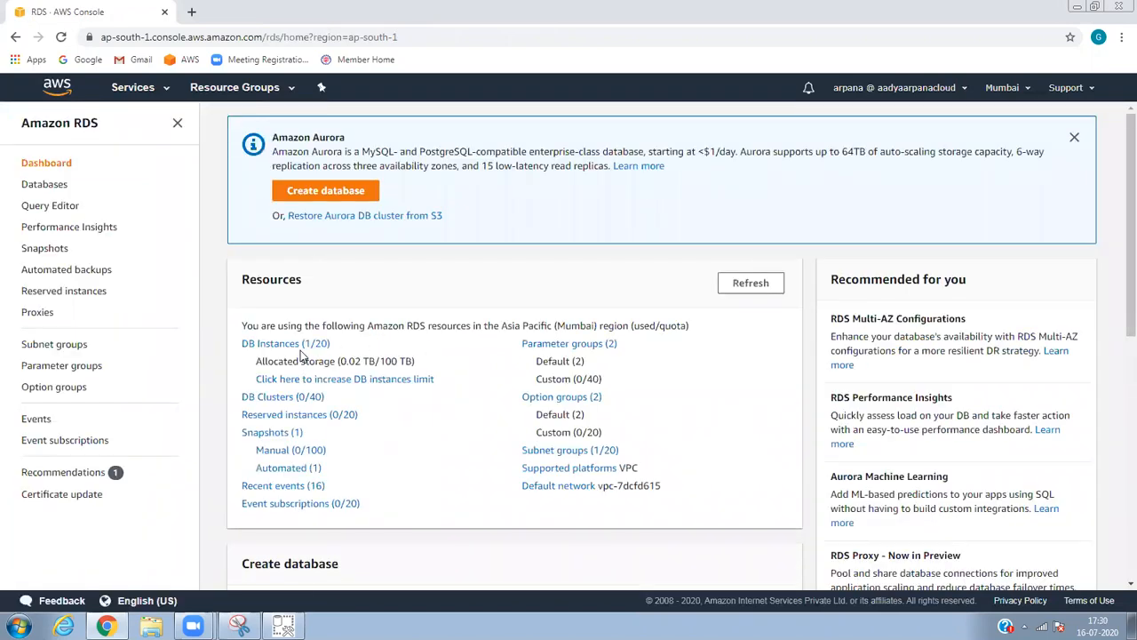
left_click(308, 345)
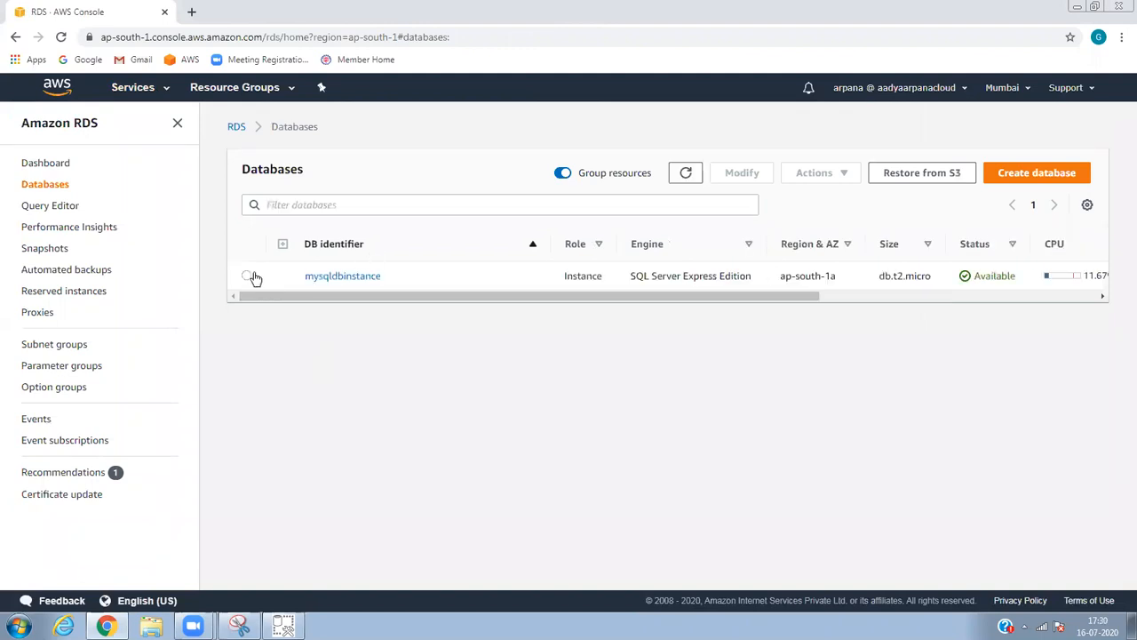
left_click(248, 276)
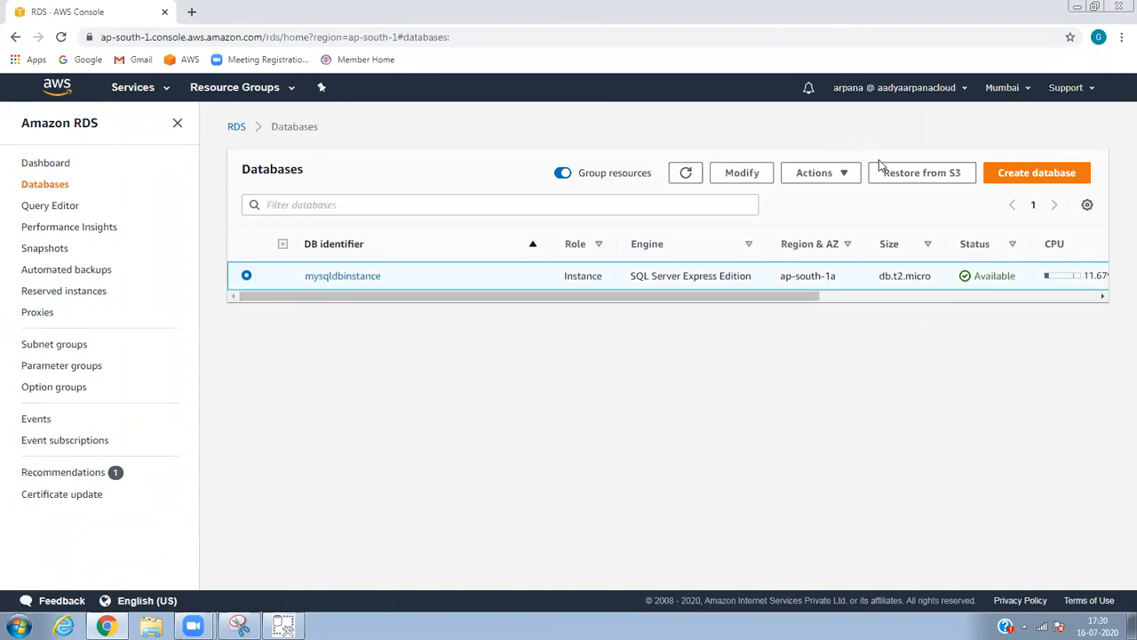
left_click(830, 181)
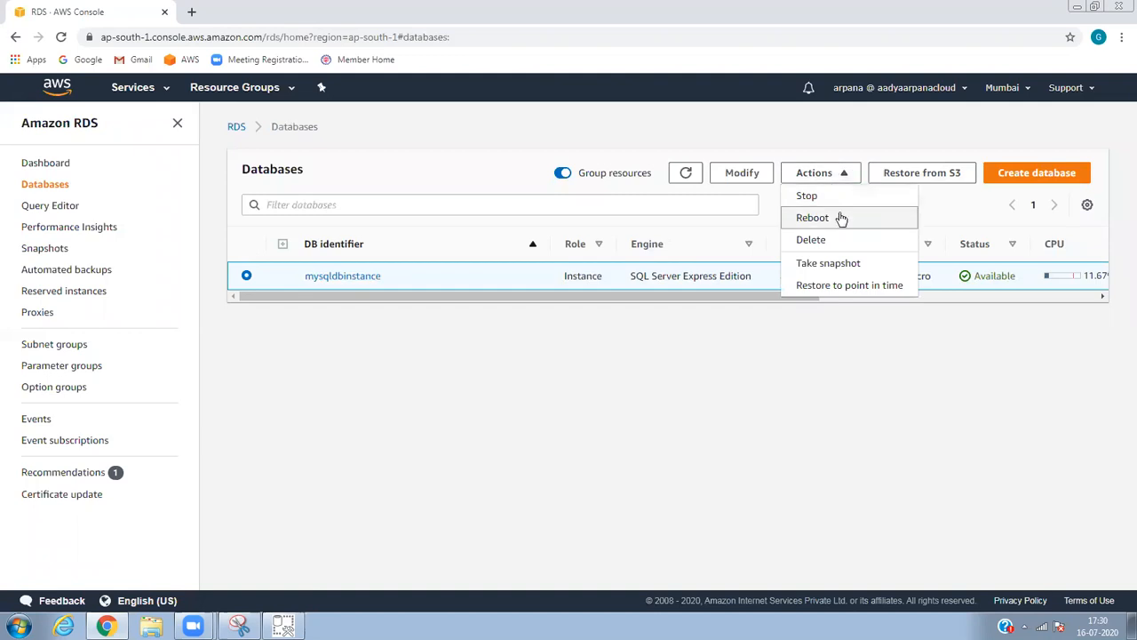
left_click(824, 240)
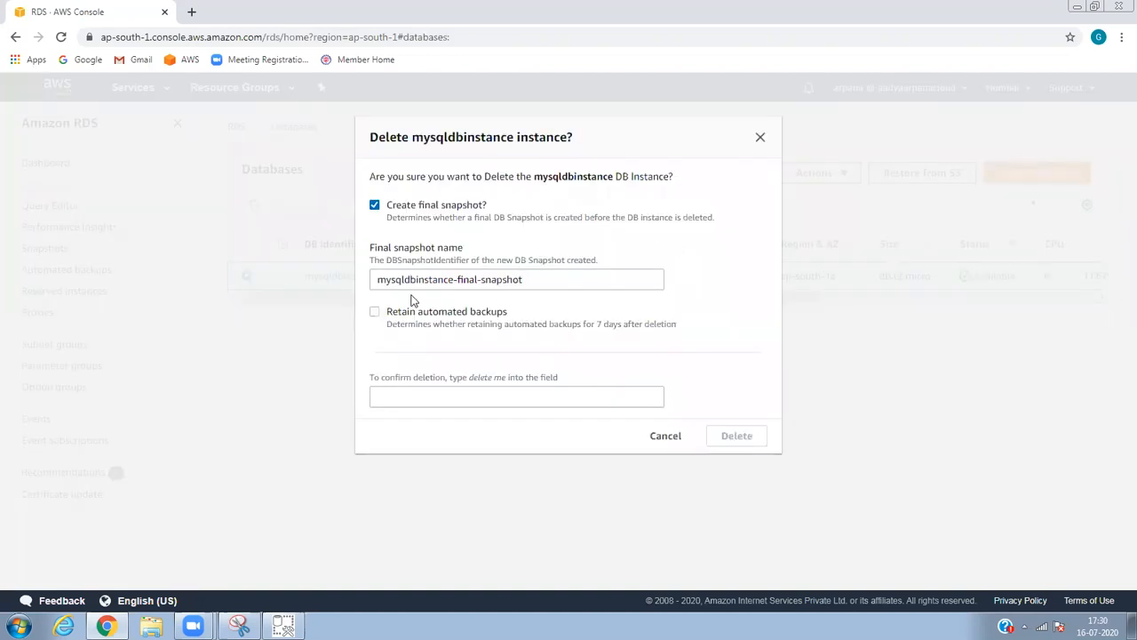
Delete without a final snapshot, acknowledging and typing 'delete me', then refresh the list.
left_click(399, 214)
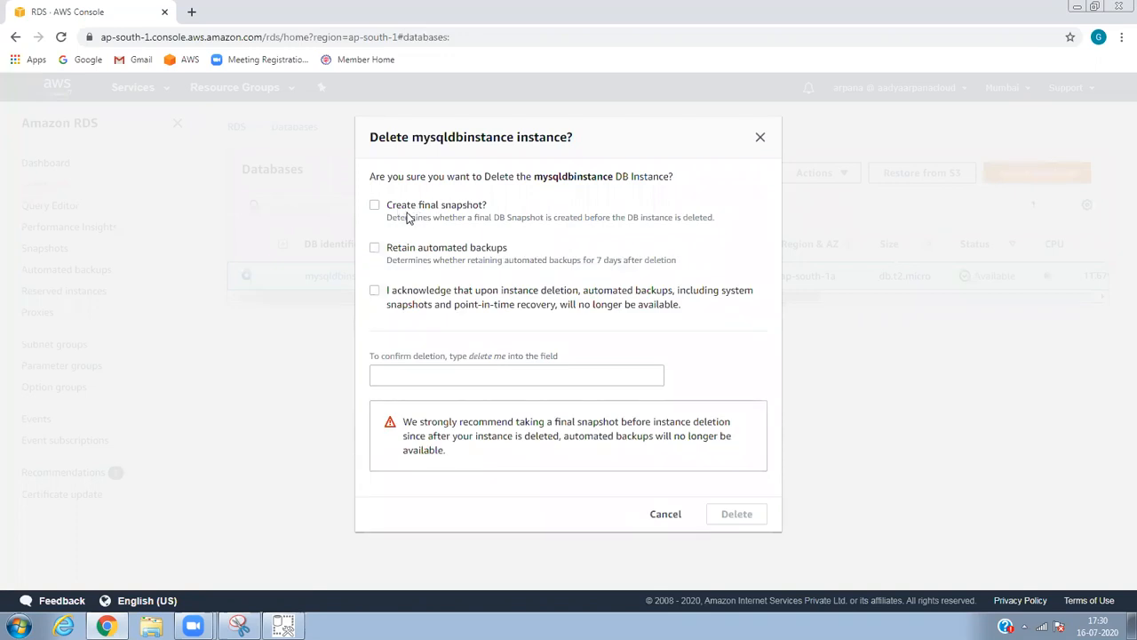
left_click(408, 212)
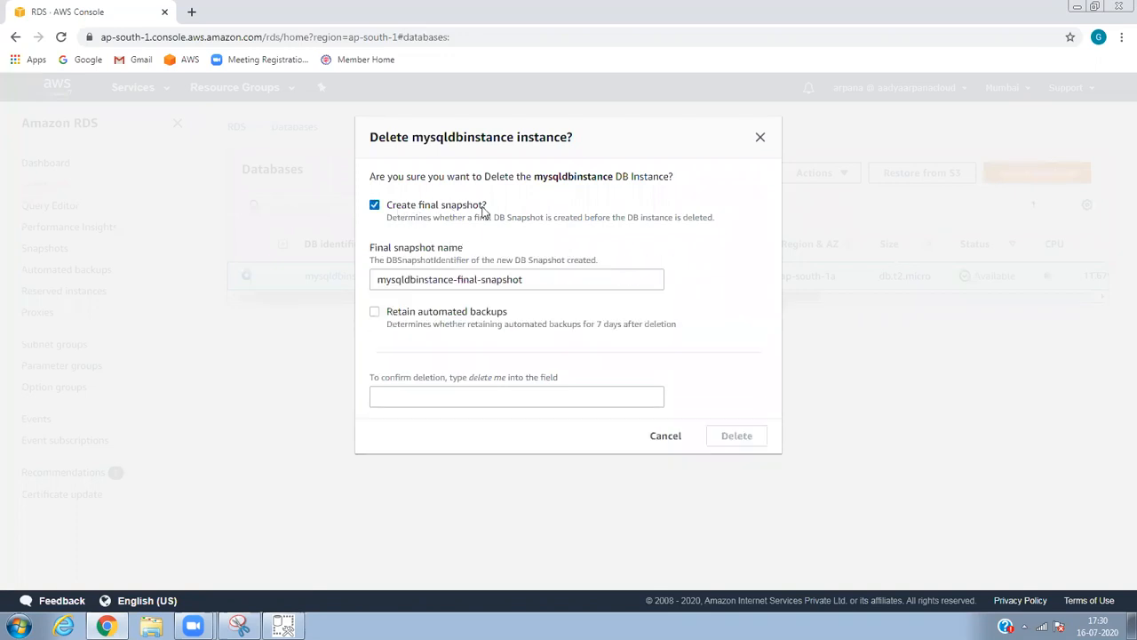
left_click(415, 208)
left_click(423, 293)
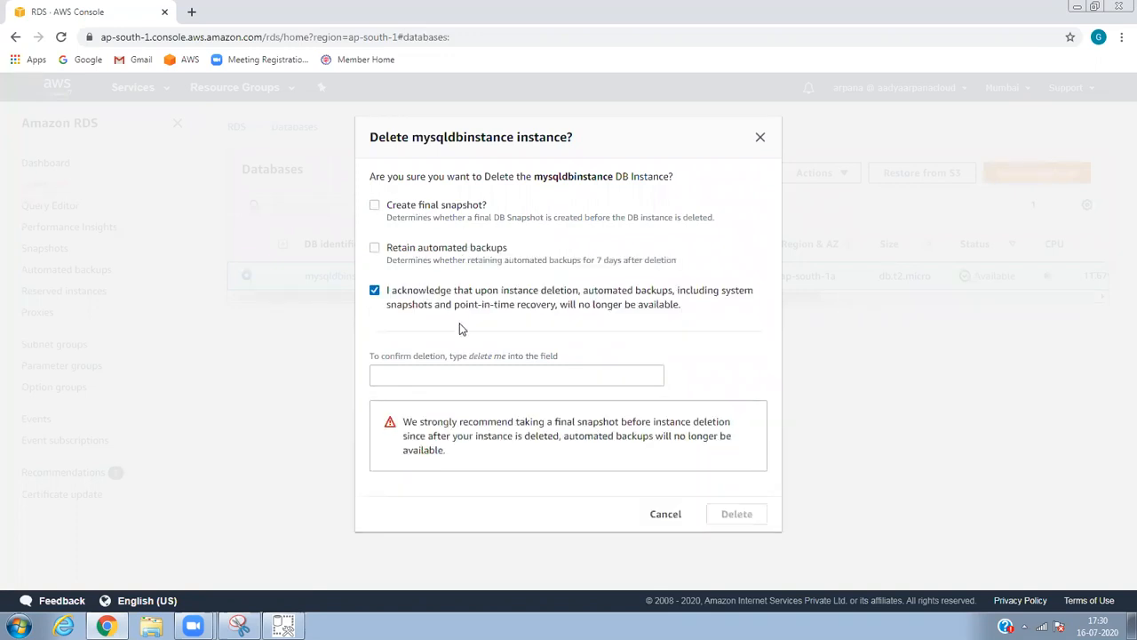
left_click(480, 374)
type("delete me")
left_click(748, 523)
double_click(749, 524)
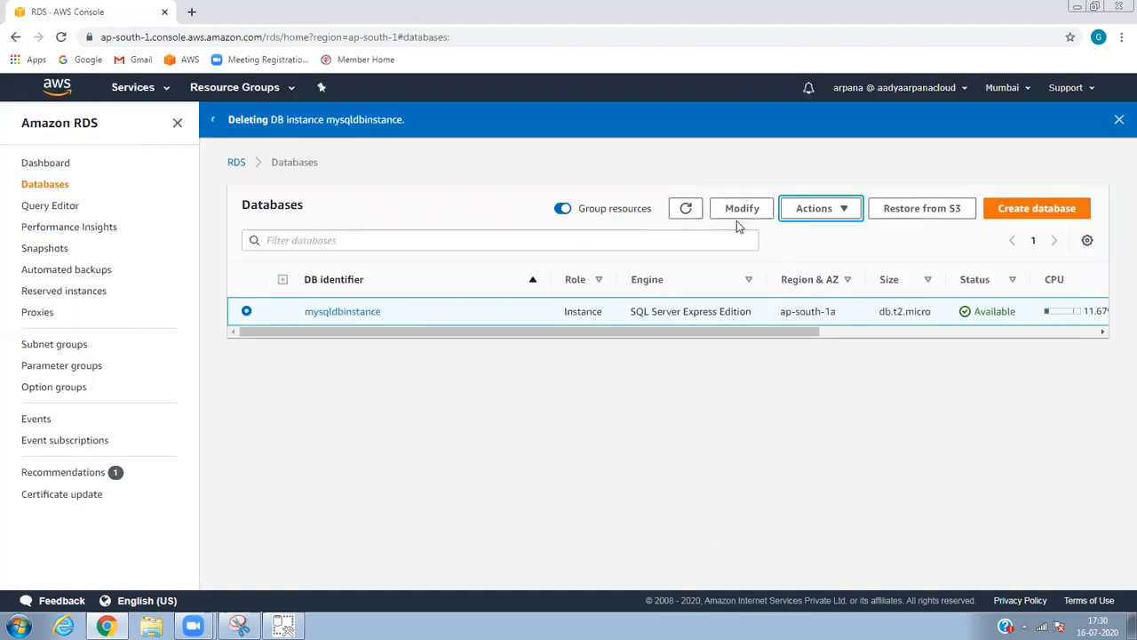
left_click(687, 208)
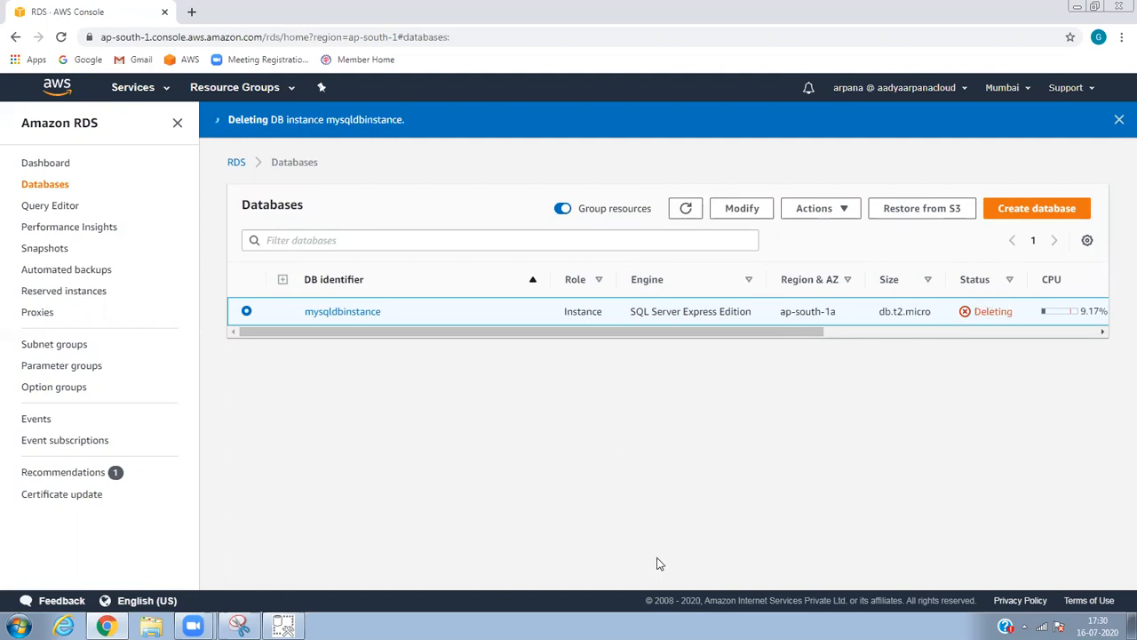
mouse_move(284, 620)
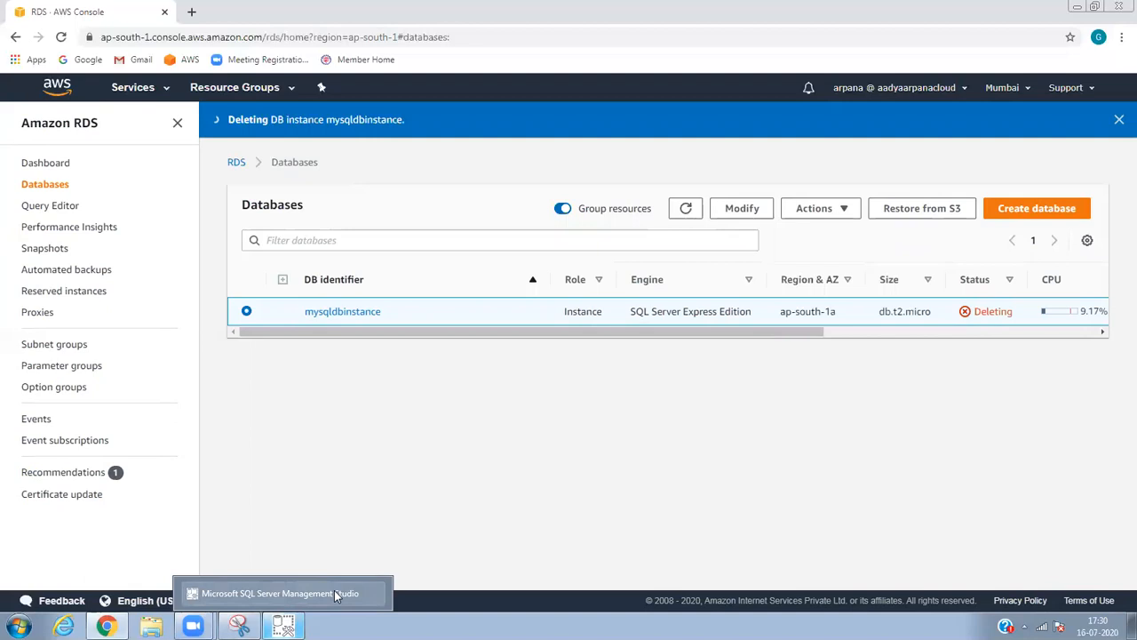